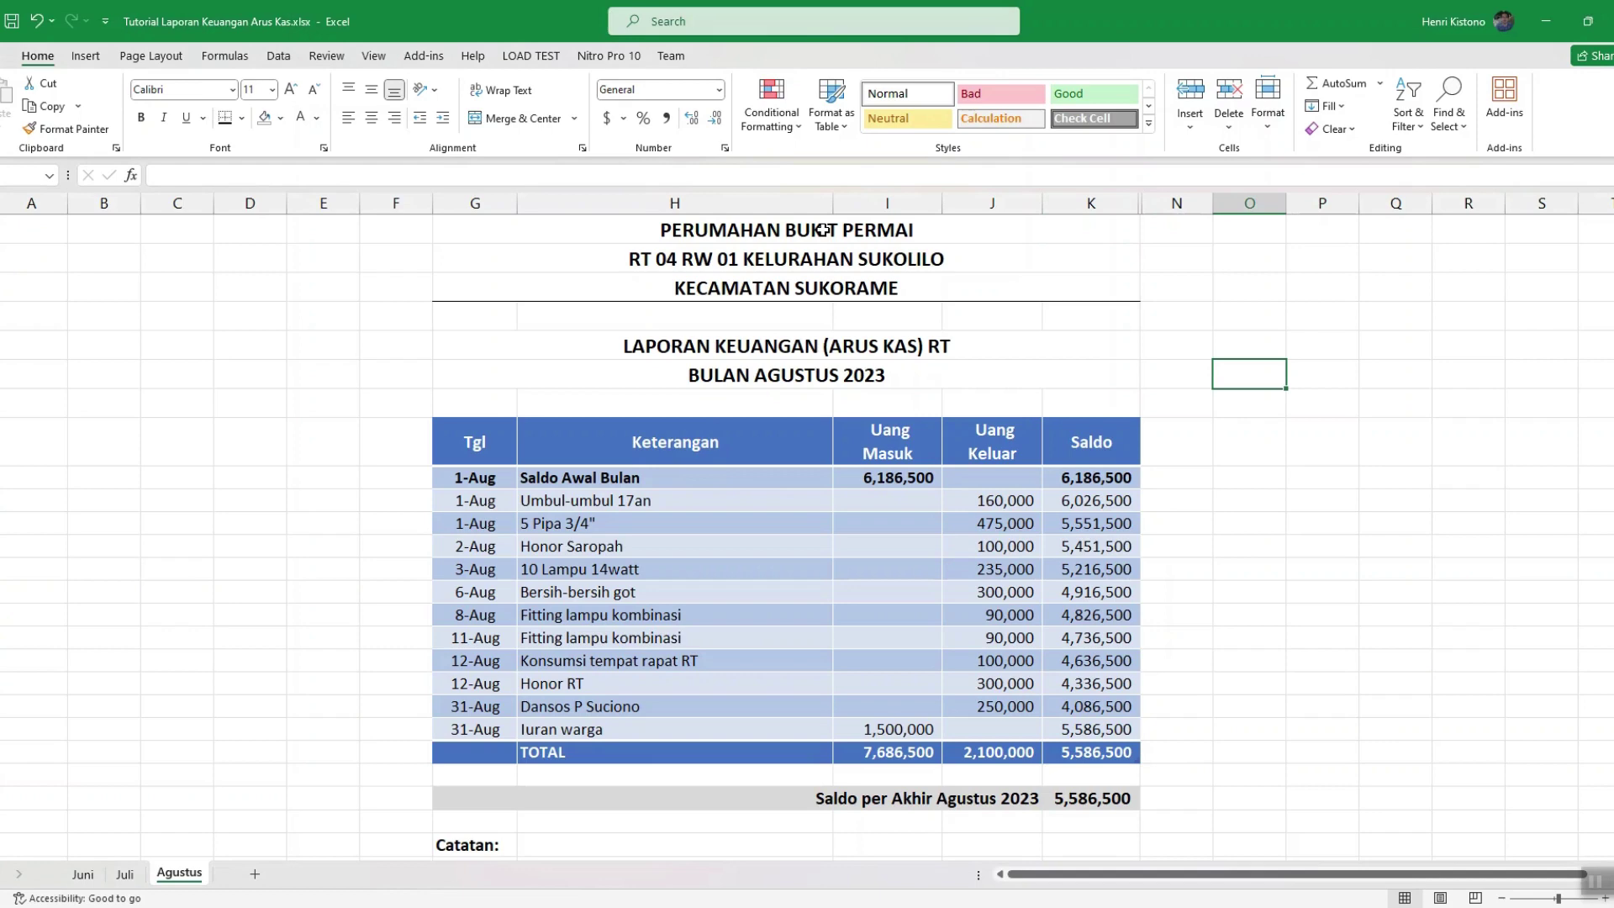
Switch from the tutorial workbook to Book3, which holds the unformatted headings and Tgl–Saldo titles.
key("alt+Tab")
key("alt+Tab")
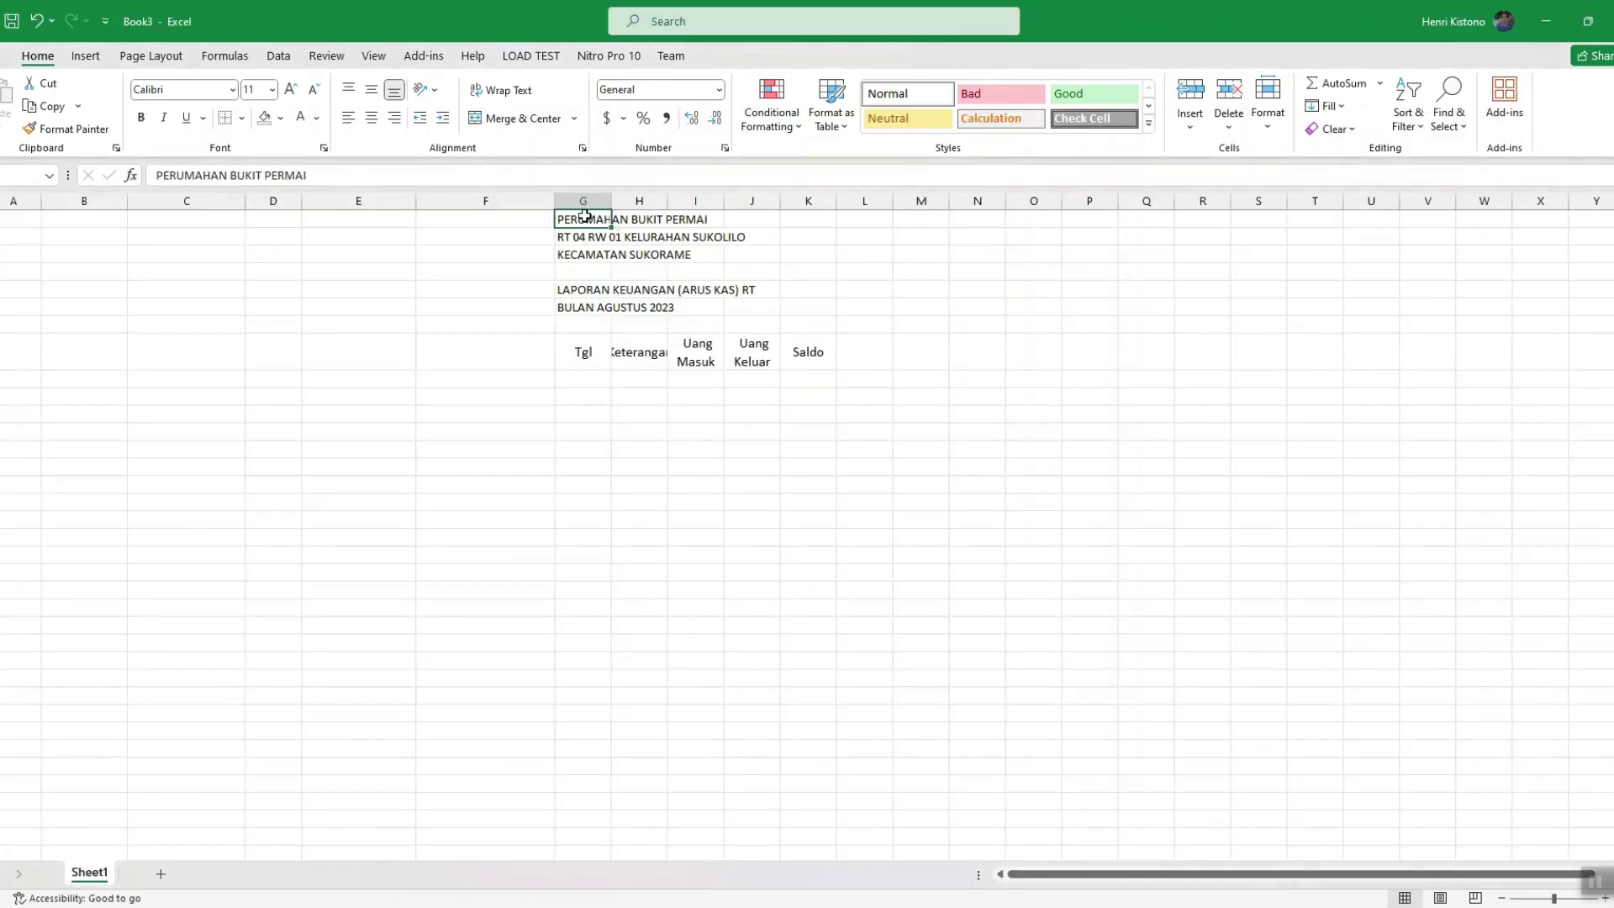
Autofit column H and merge-and-center each report heading line across columns G to K.
double_click(666, 203)
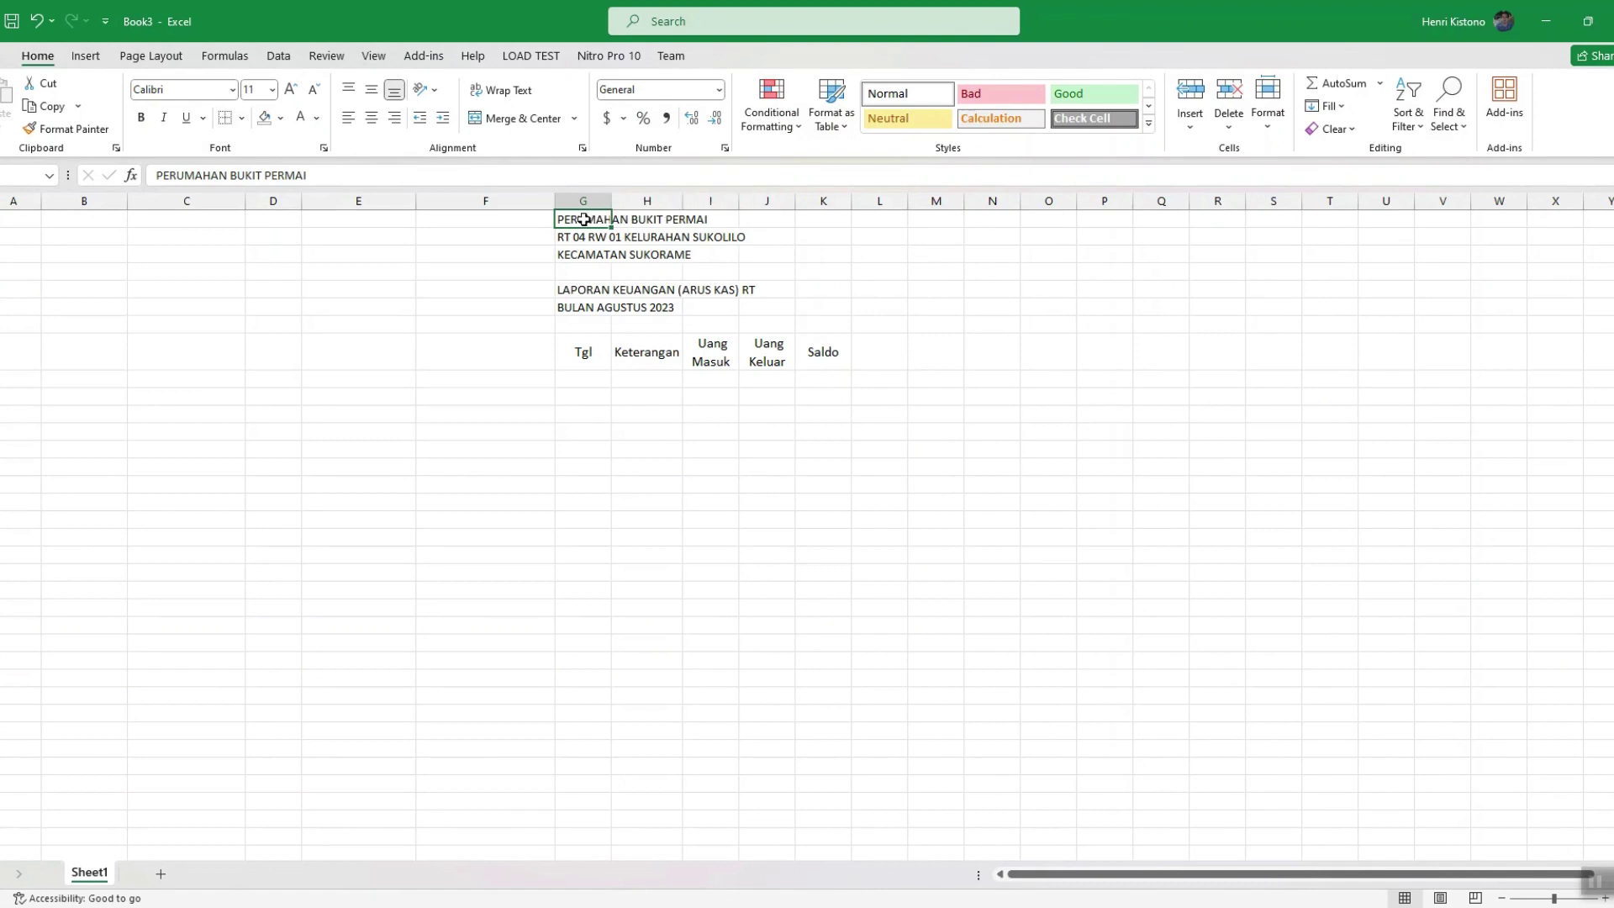
left_click(839, 221, "shift")
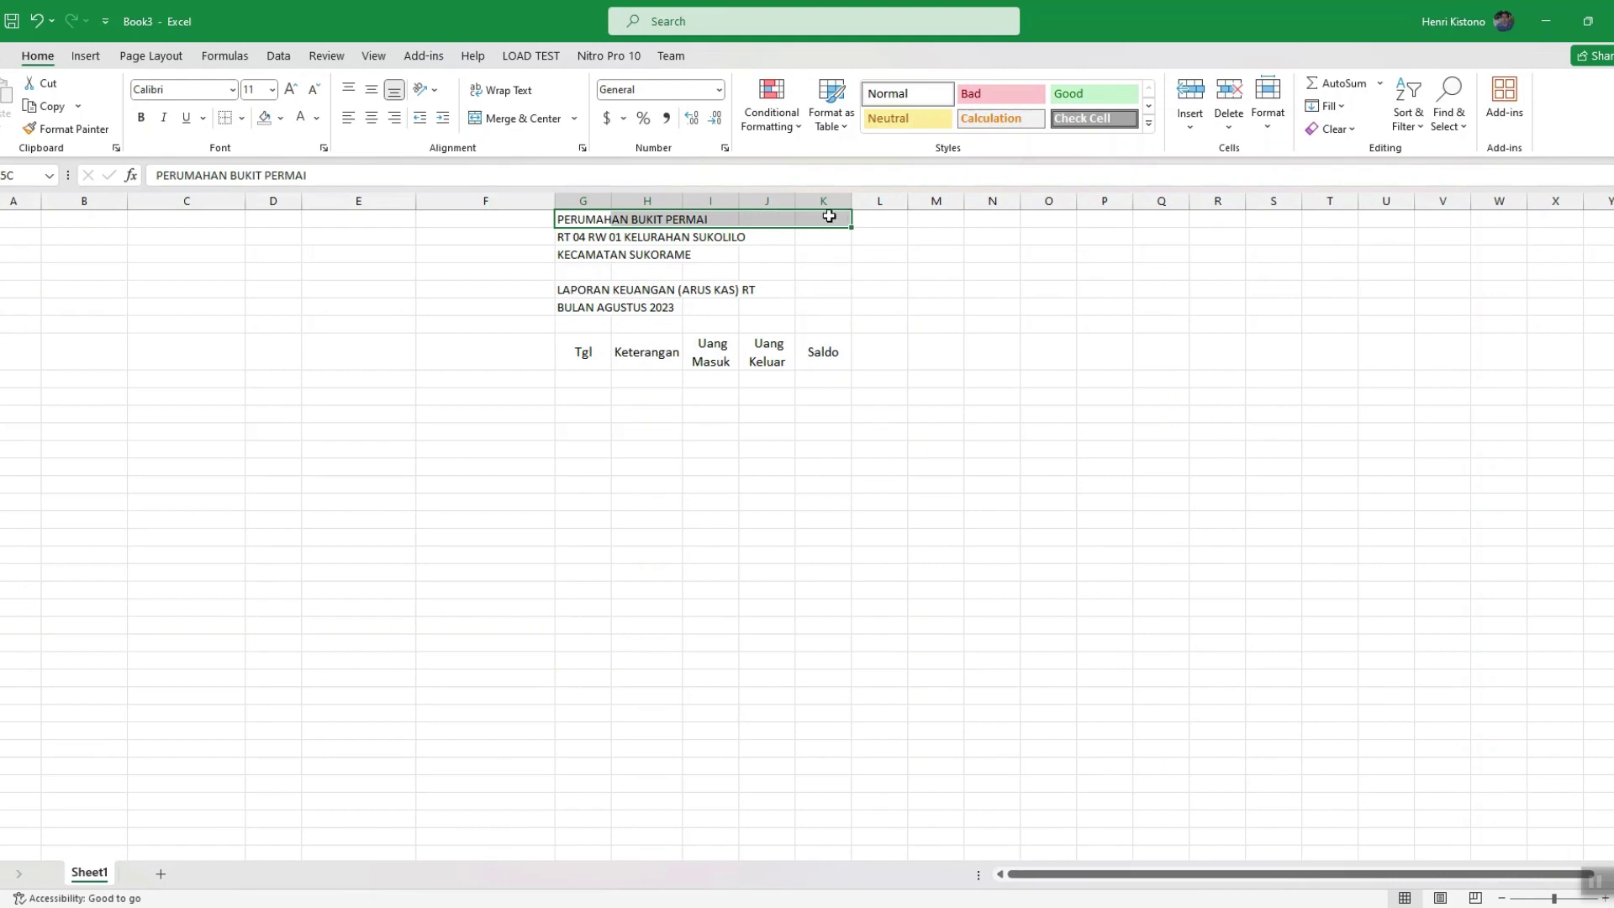
left_click(517, 119)
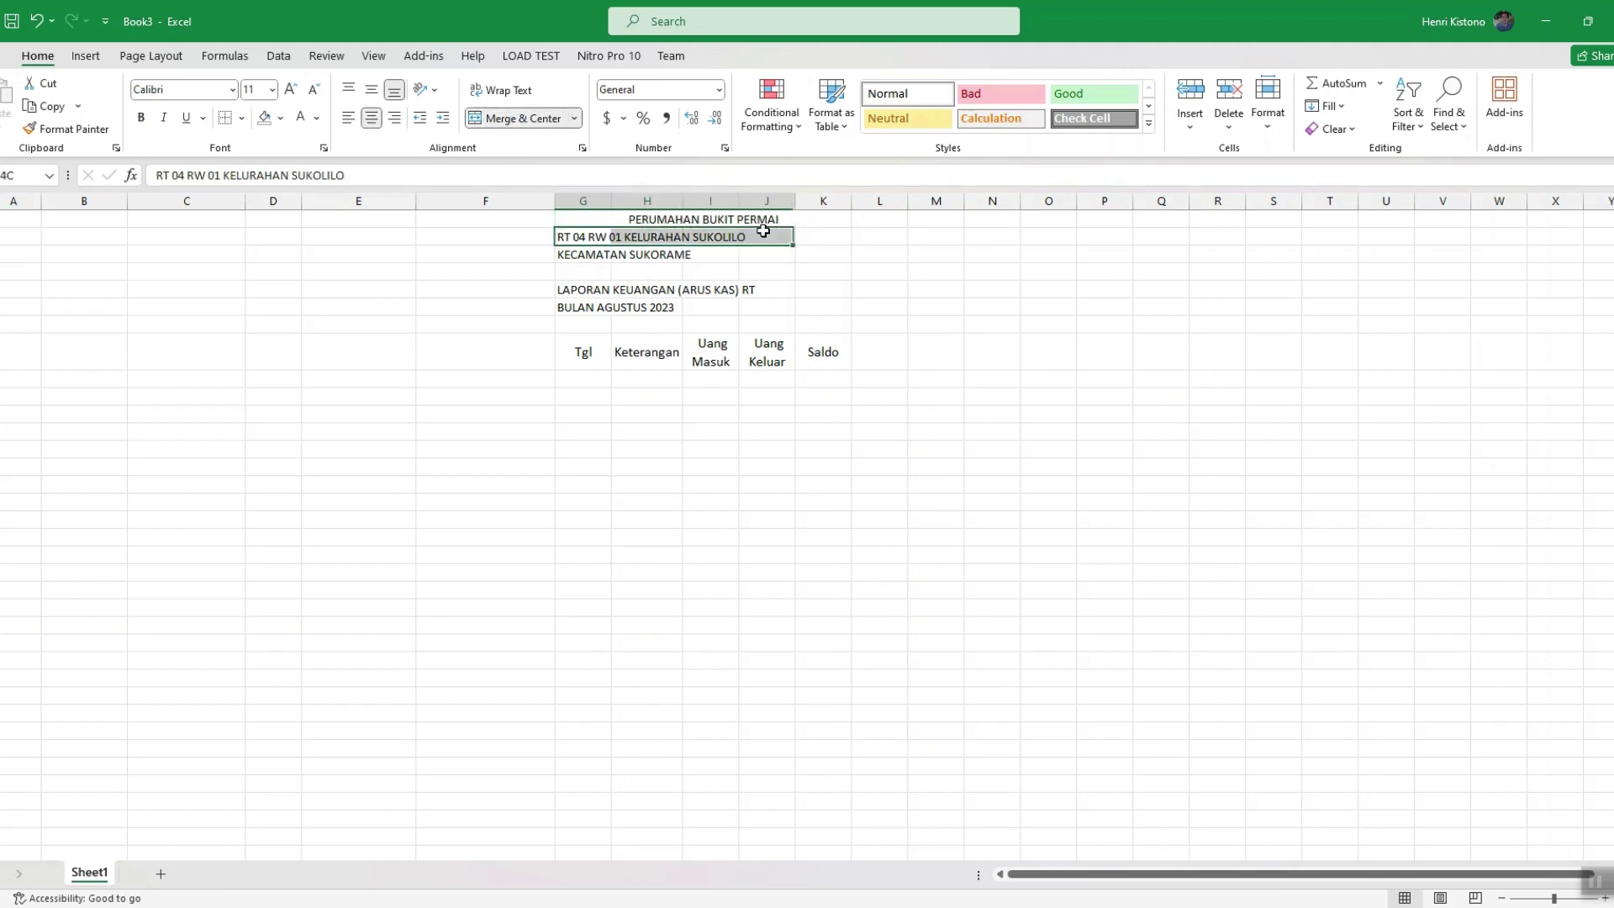
left_click_drag(601, 236, 819, 236)
left_click(518, 118)
left_click_drag(571, 255, 794, 256)
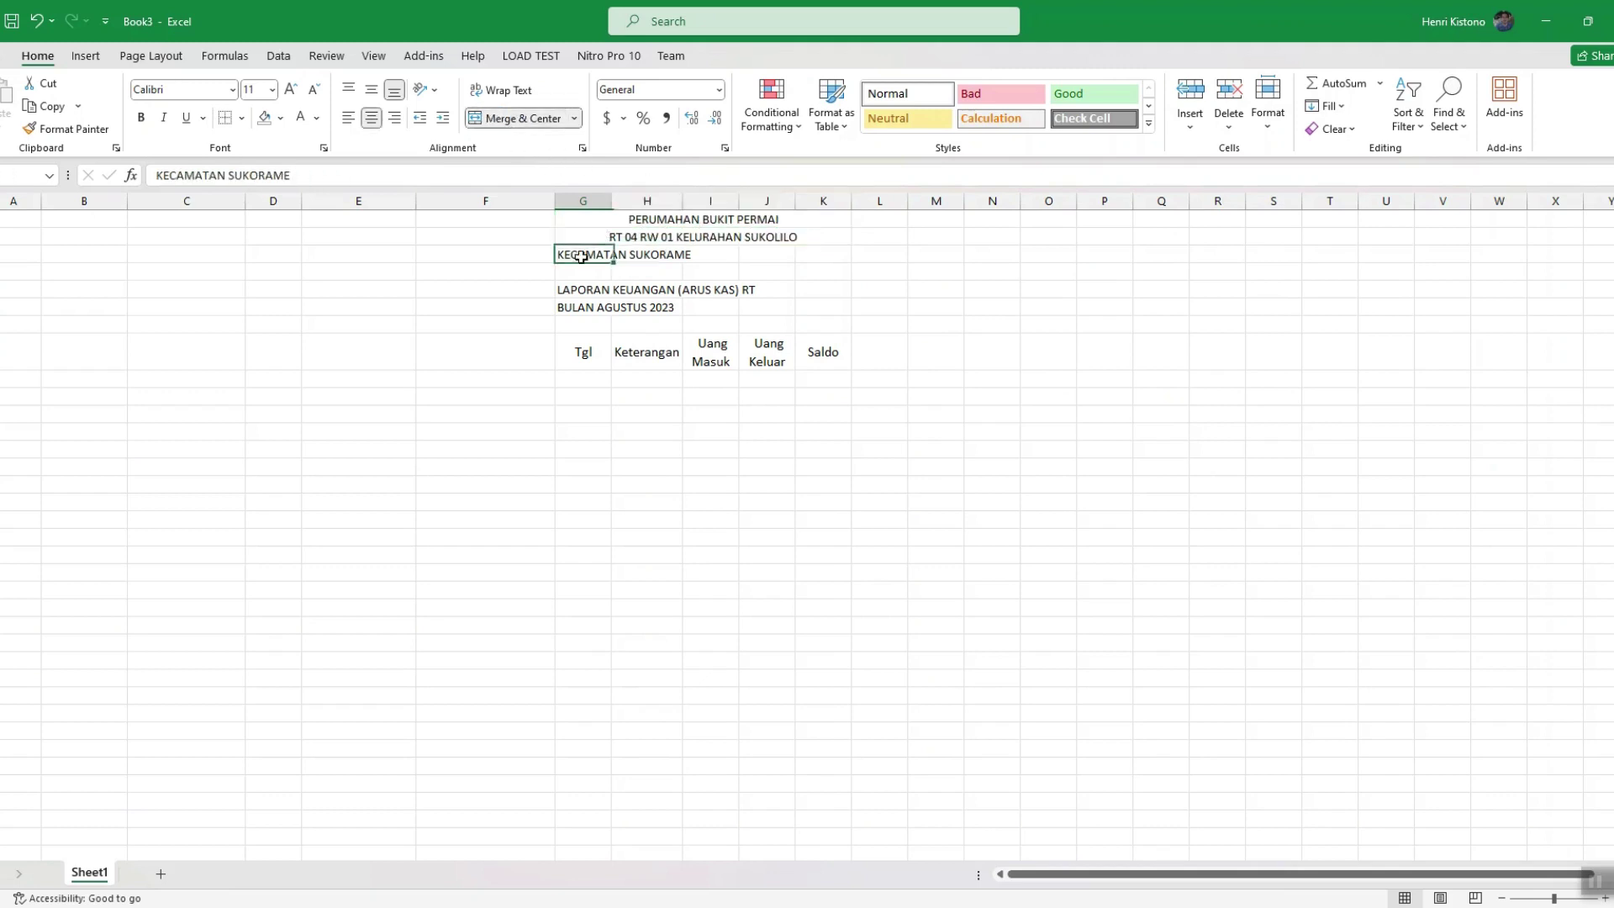
left_click(504, 122)
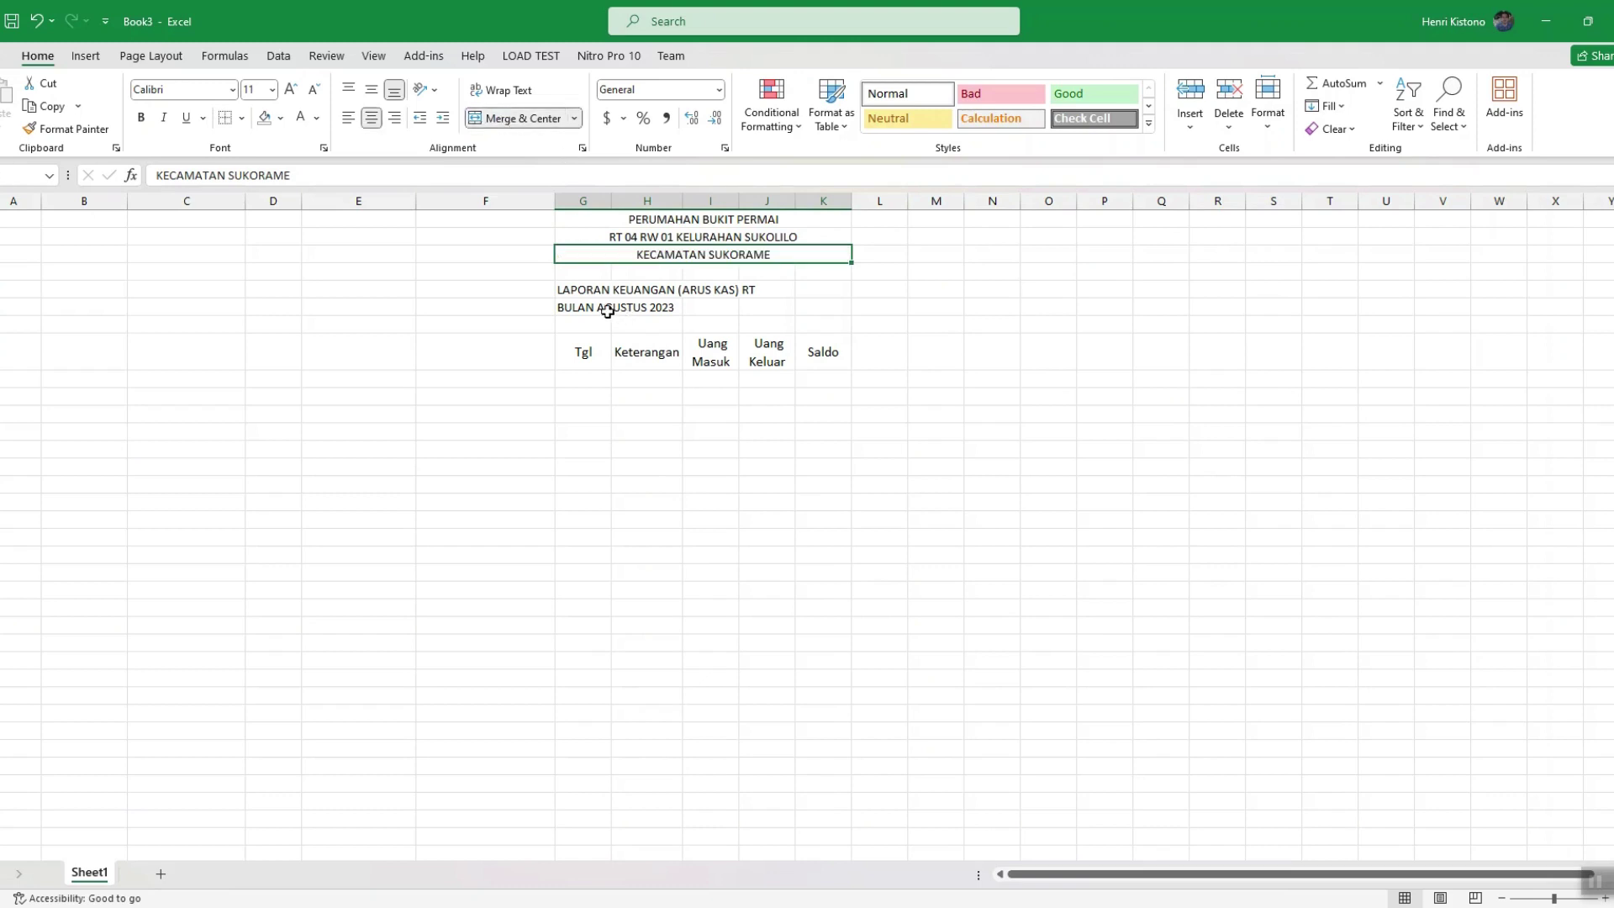
left_click_drag(601, 290, 821, 292)
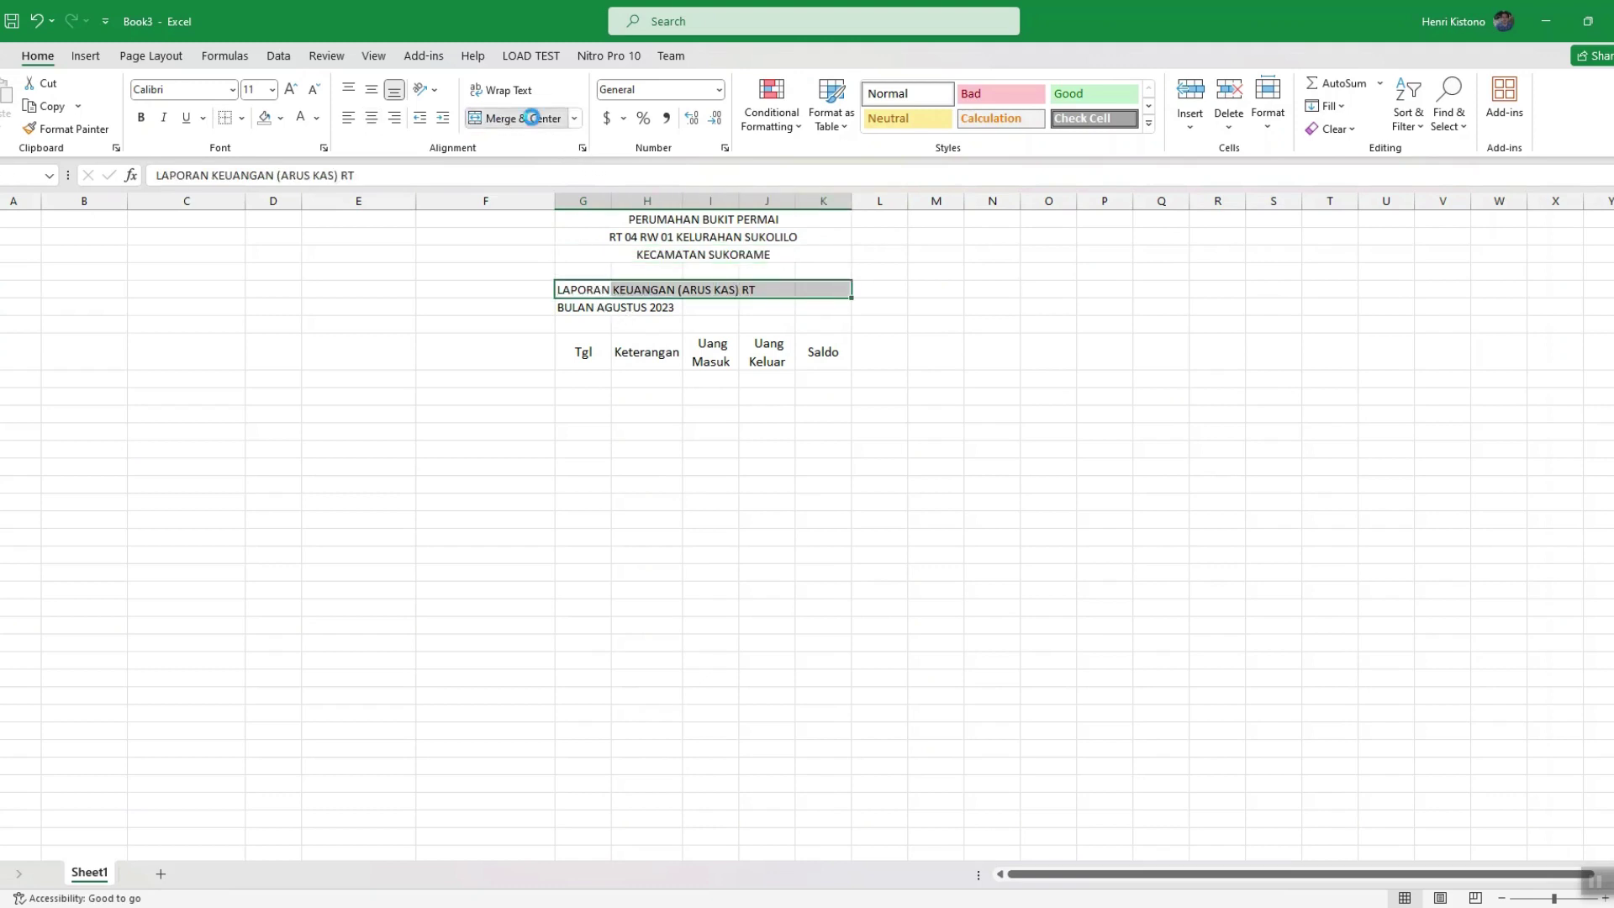
left_click(525, 117)
left_click_drag(588, 307, 827, 308)
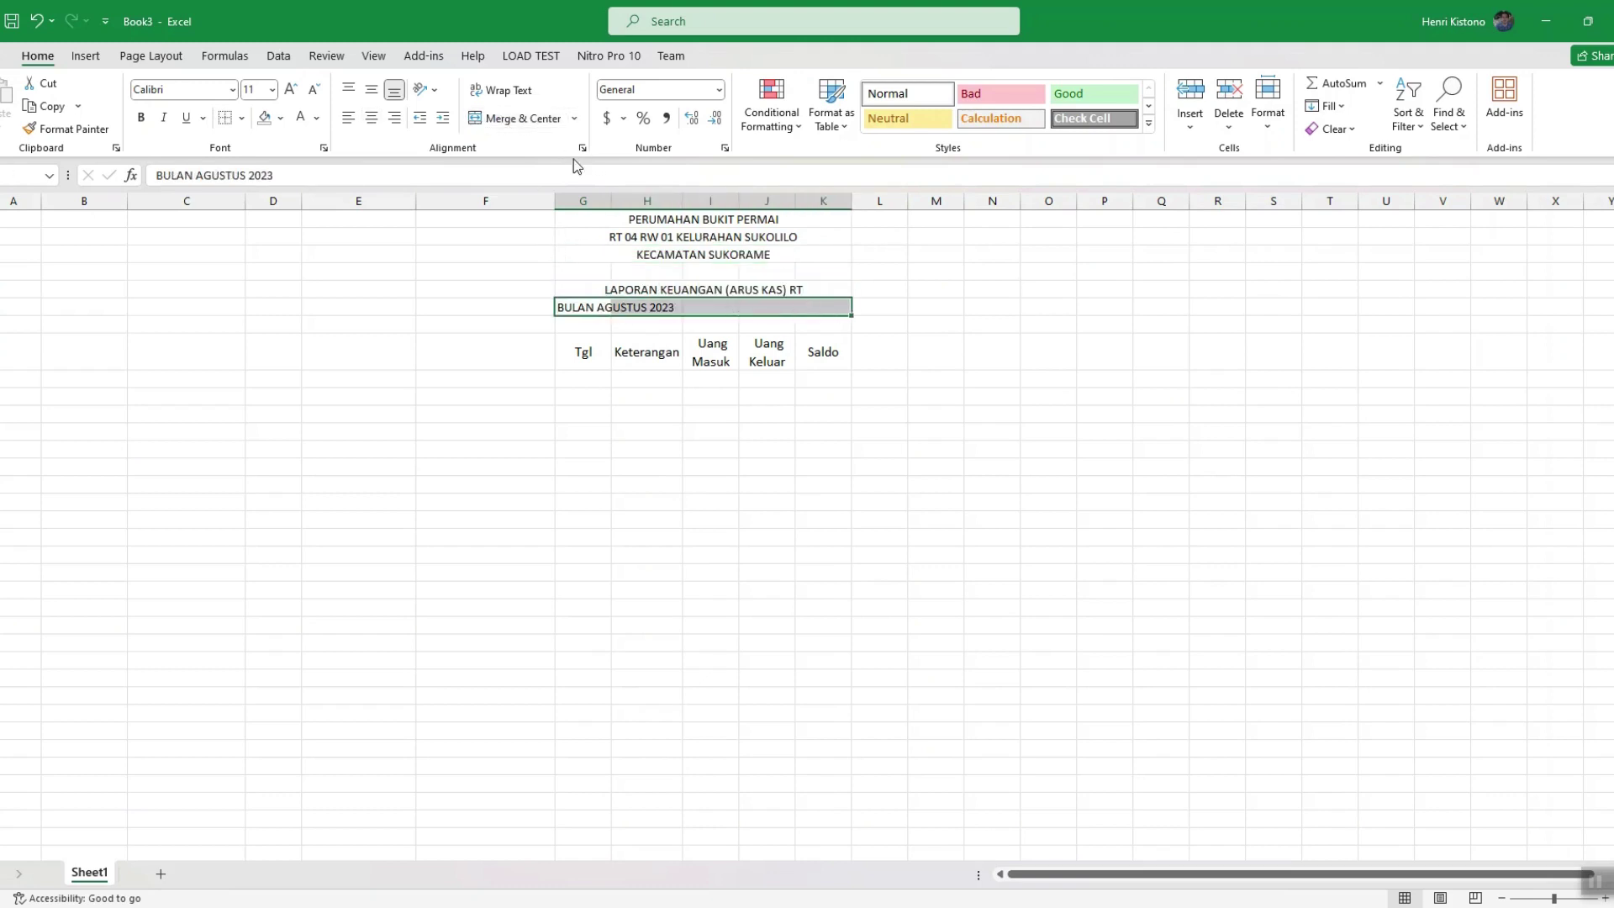
left_click(504, 118)
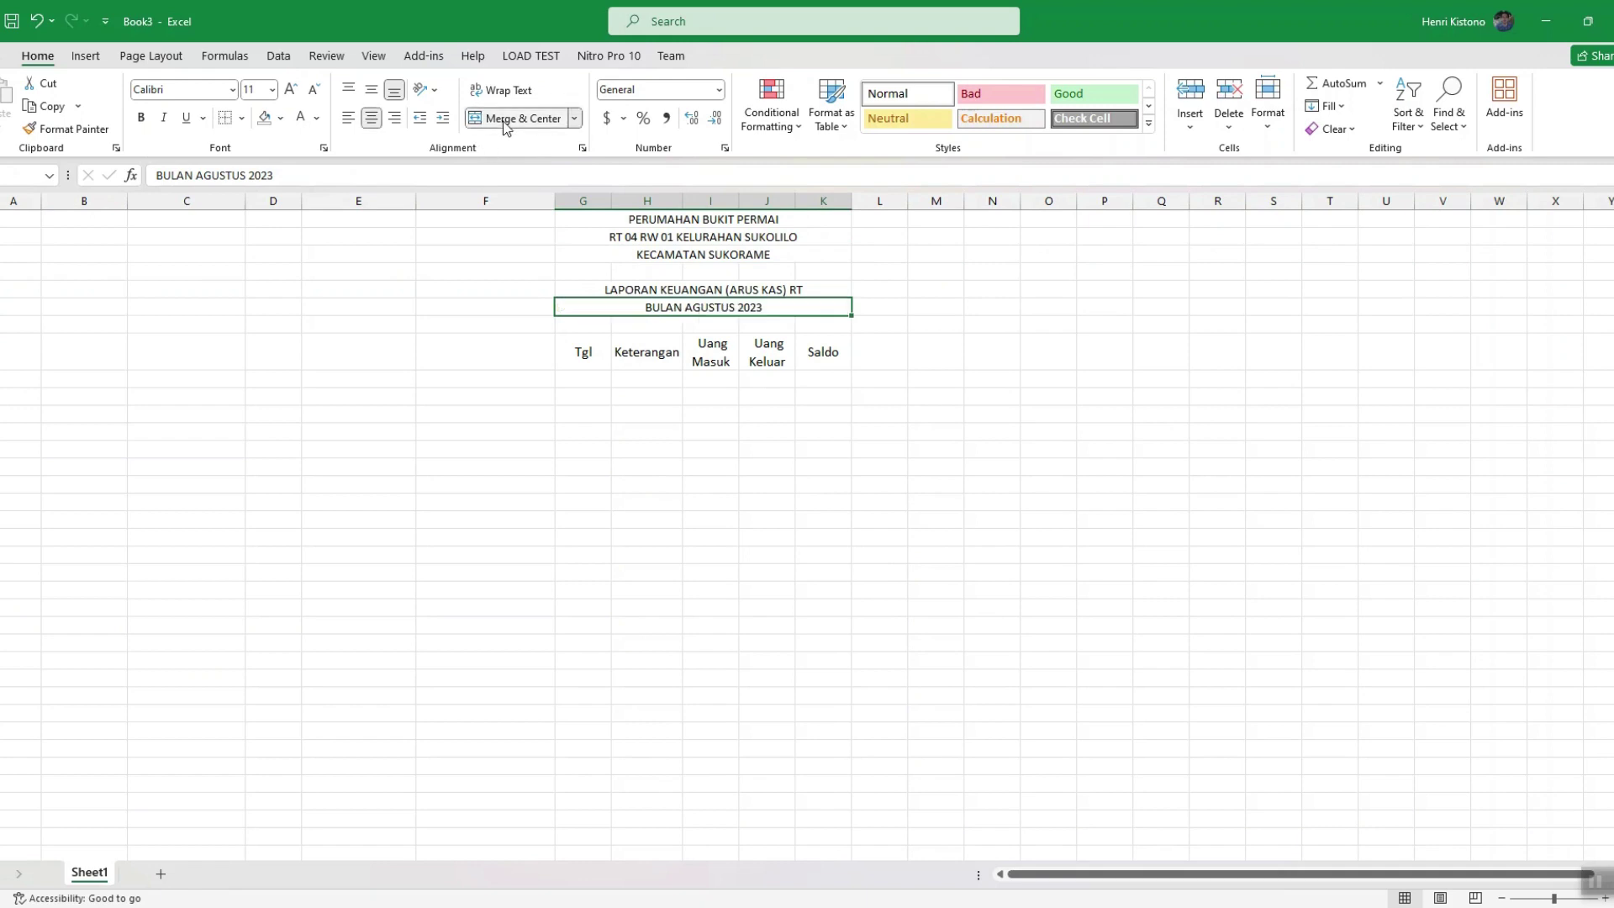
Make all six heading rows bold at font size 16.
left_click(703, 220, "shift")
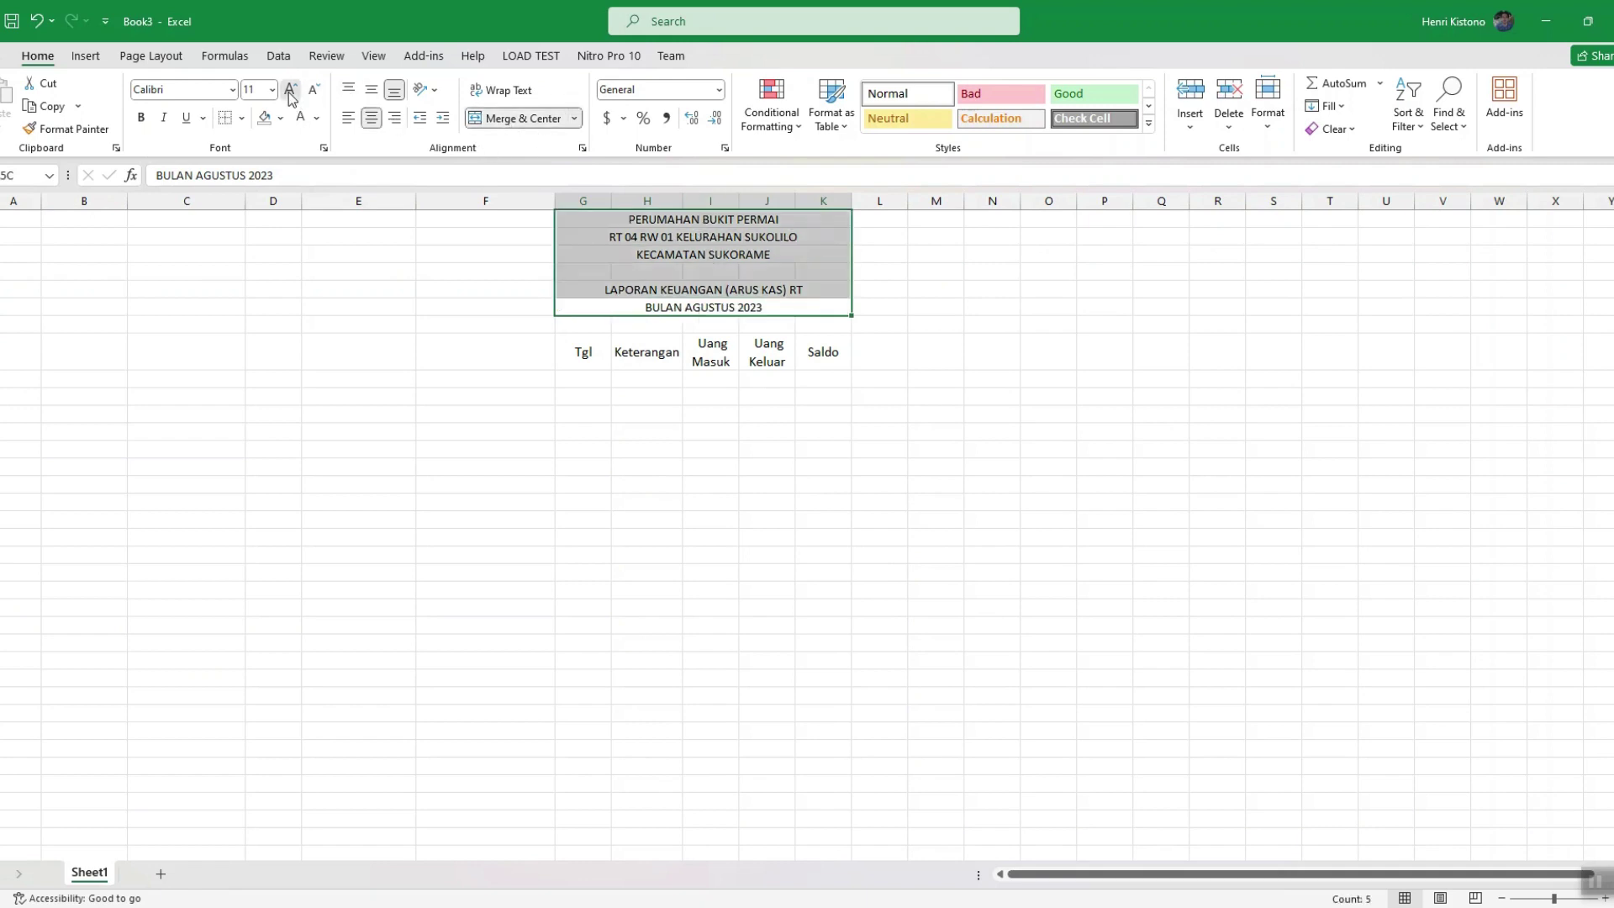
left_click(290, 91)
left_click(290, 91)
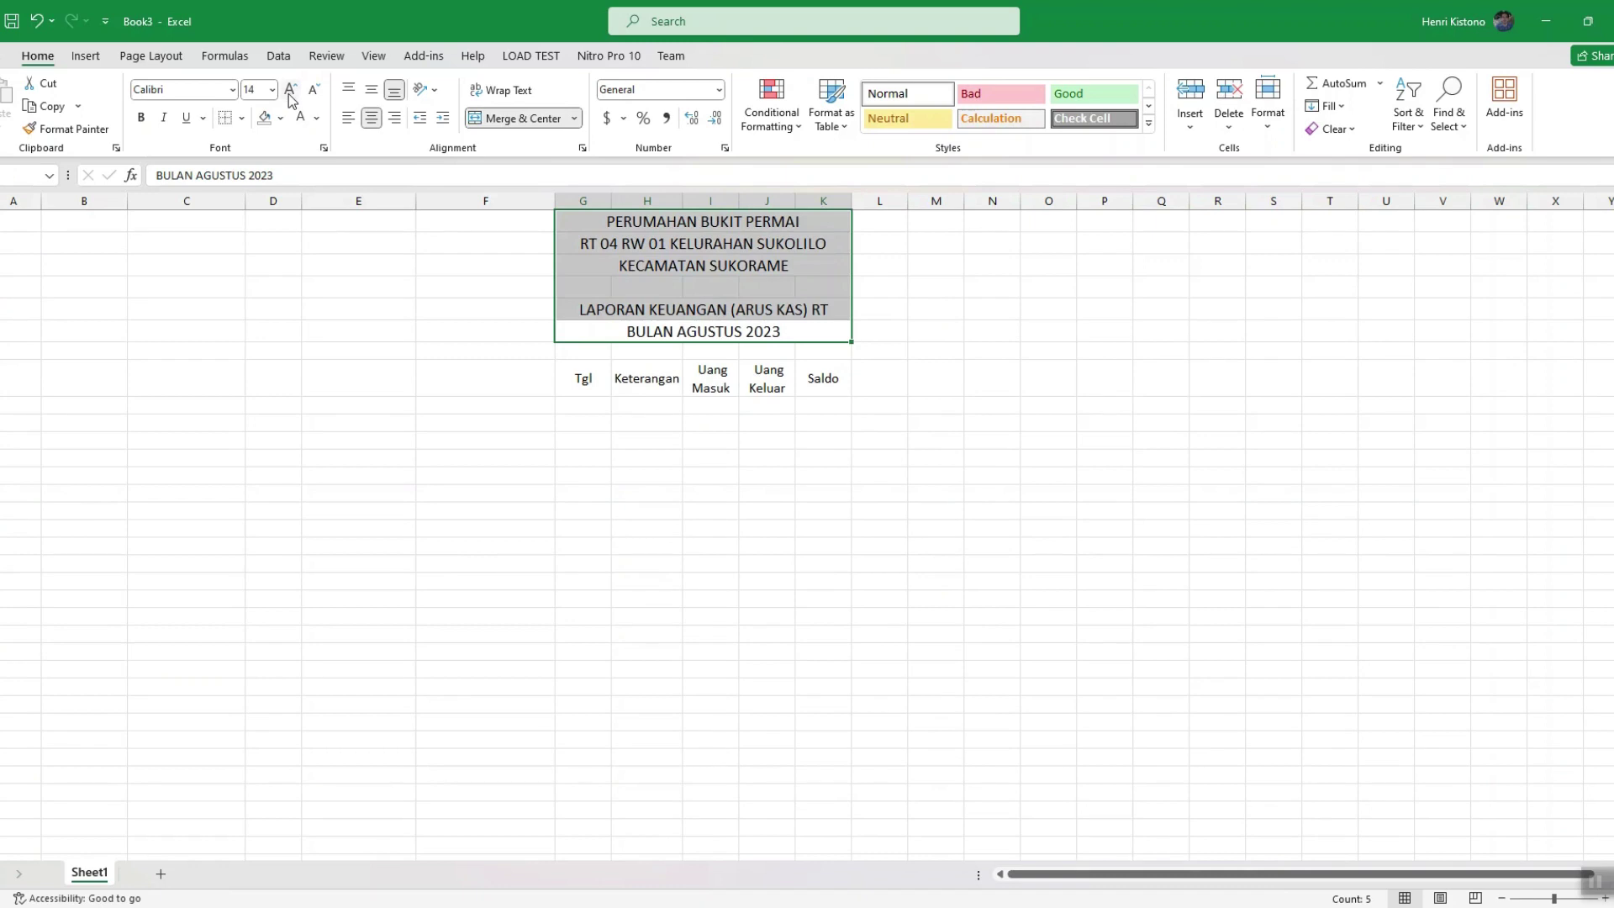
left_click(141, 117)
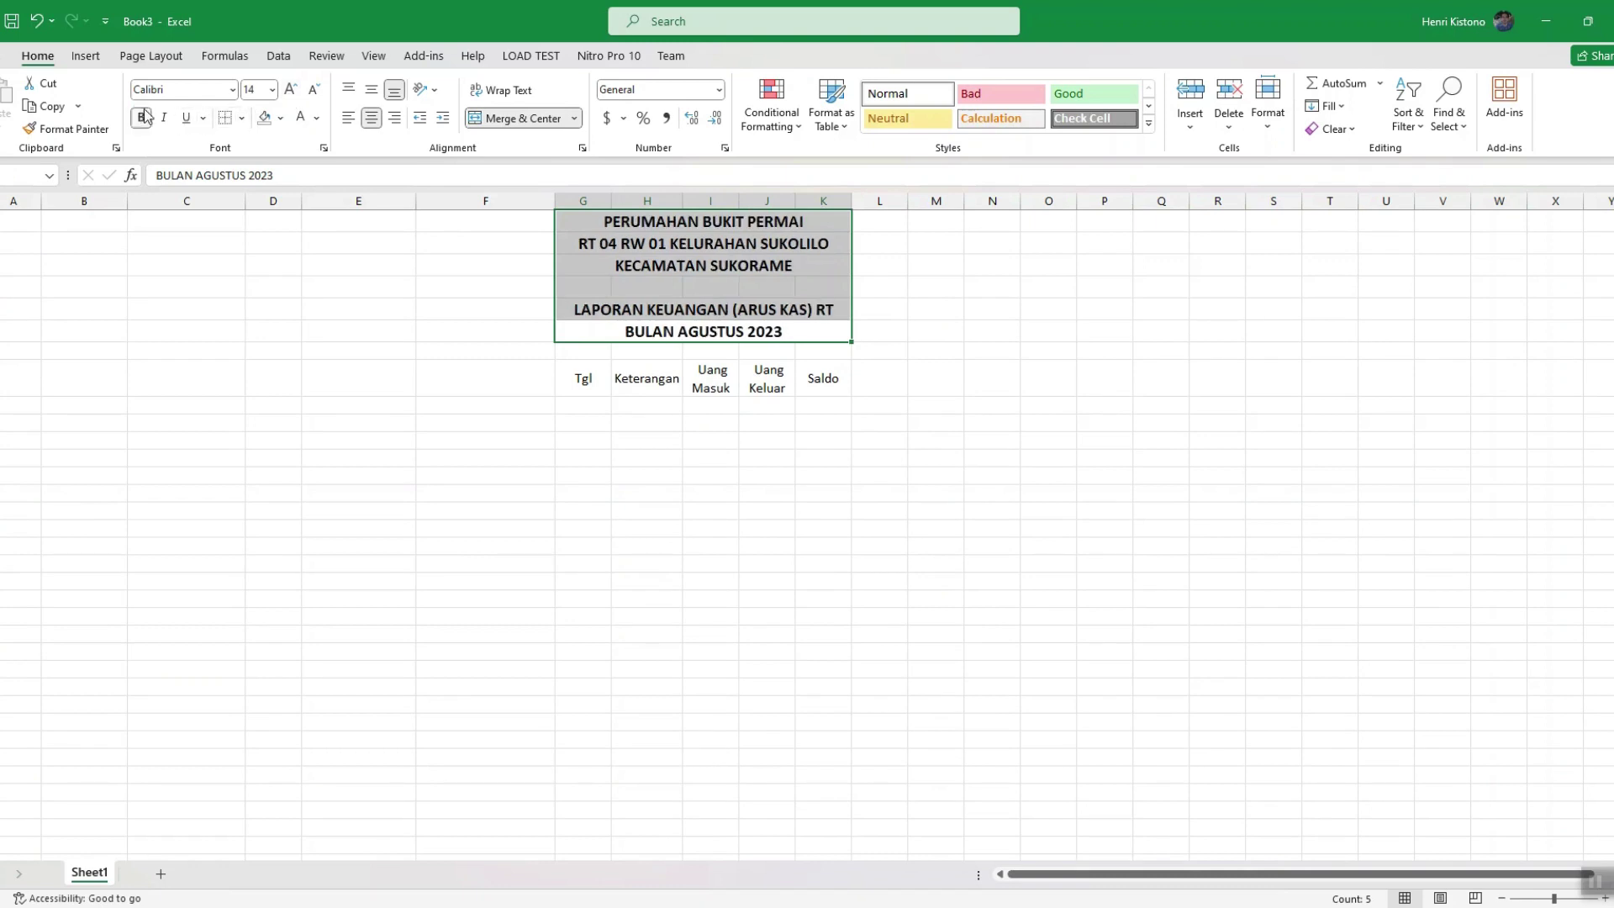
left_click(289, 91)
left_click(693, 273)
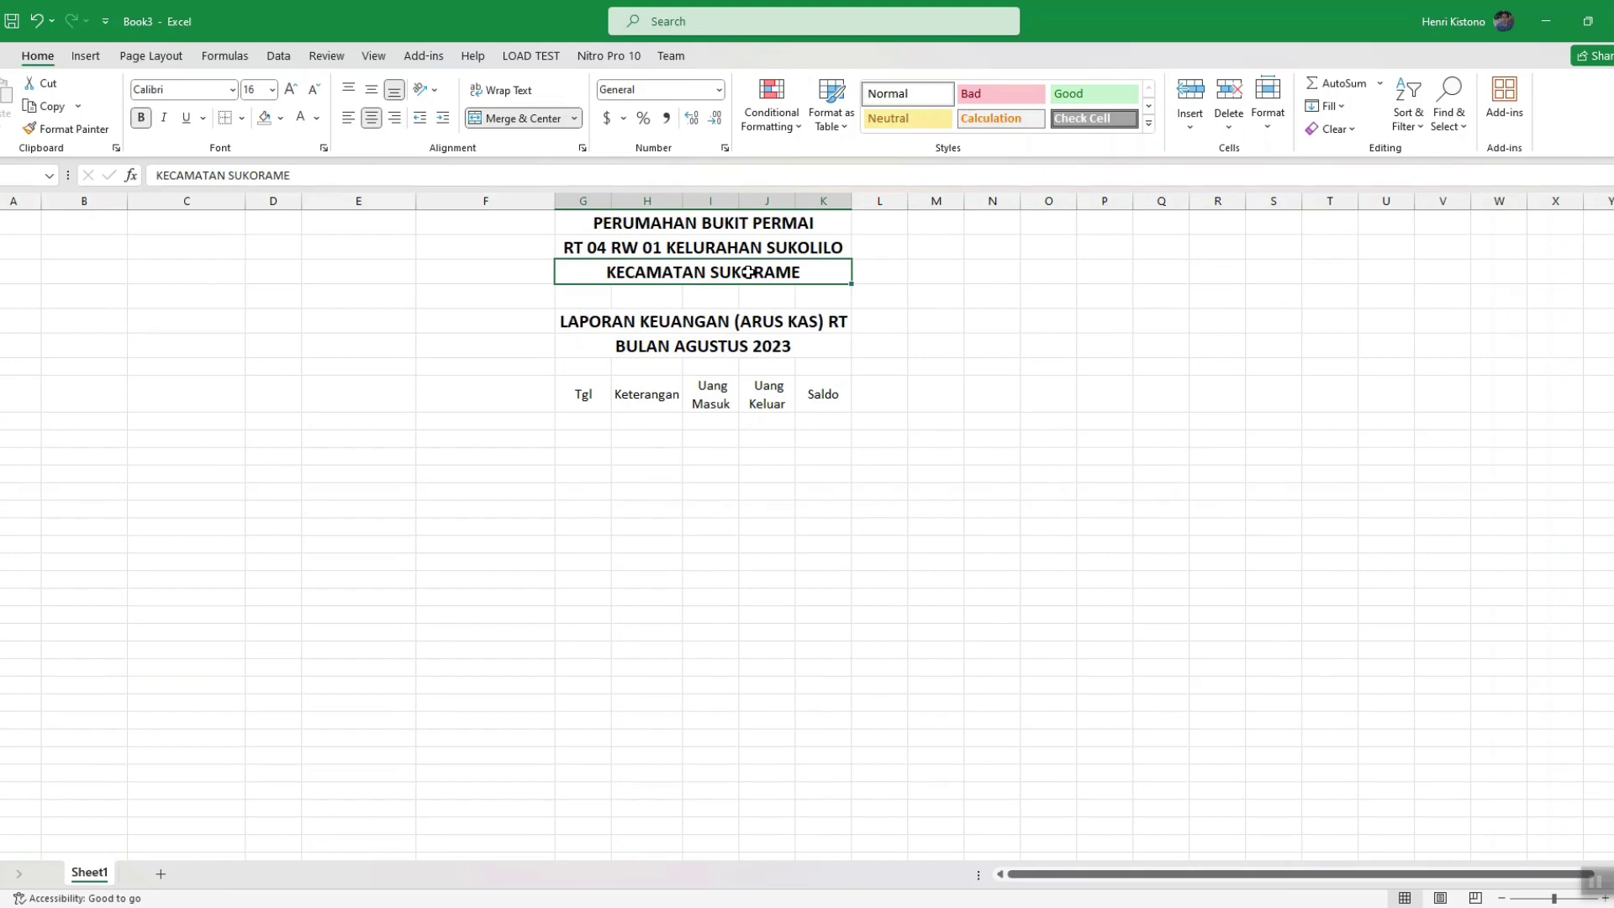
Add a thick bottom border under KECAMATAN SUKORAME and widen column H further.
left_click(243, 118)
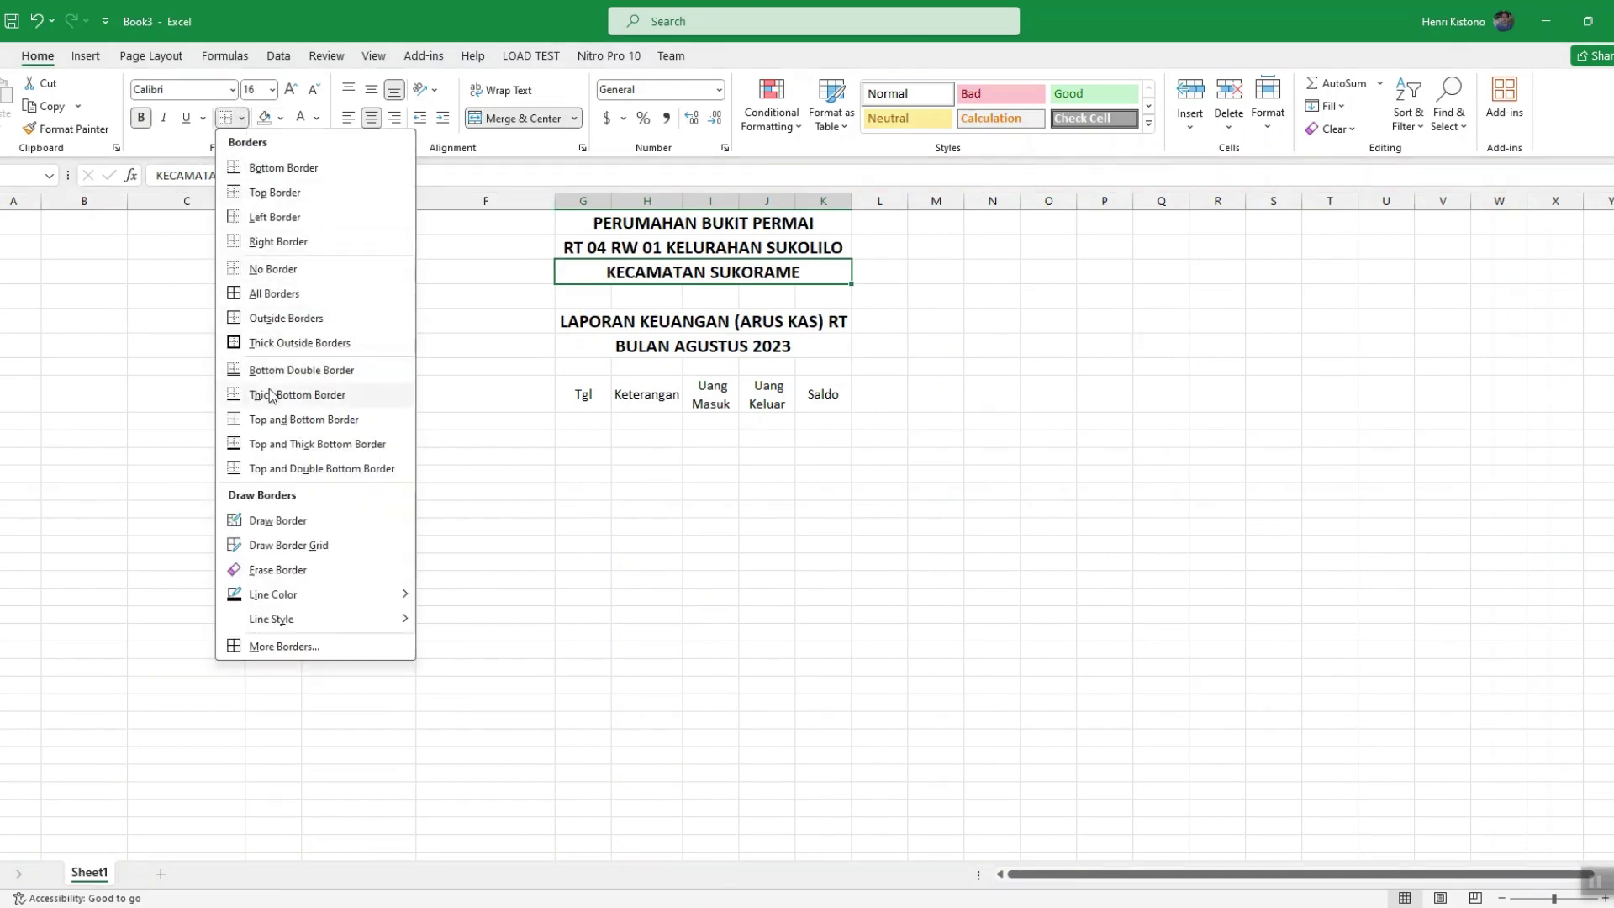
left_click(269, 394)
left_click(611, 234)
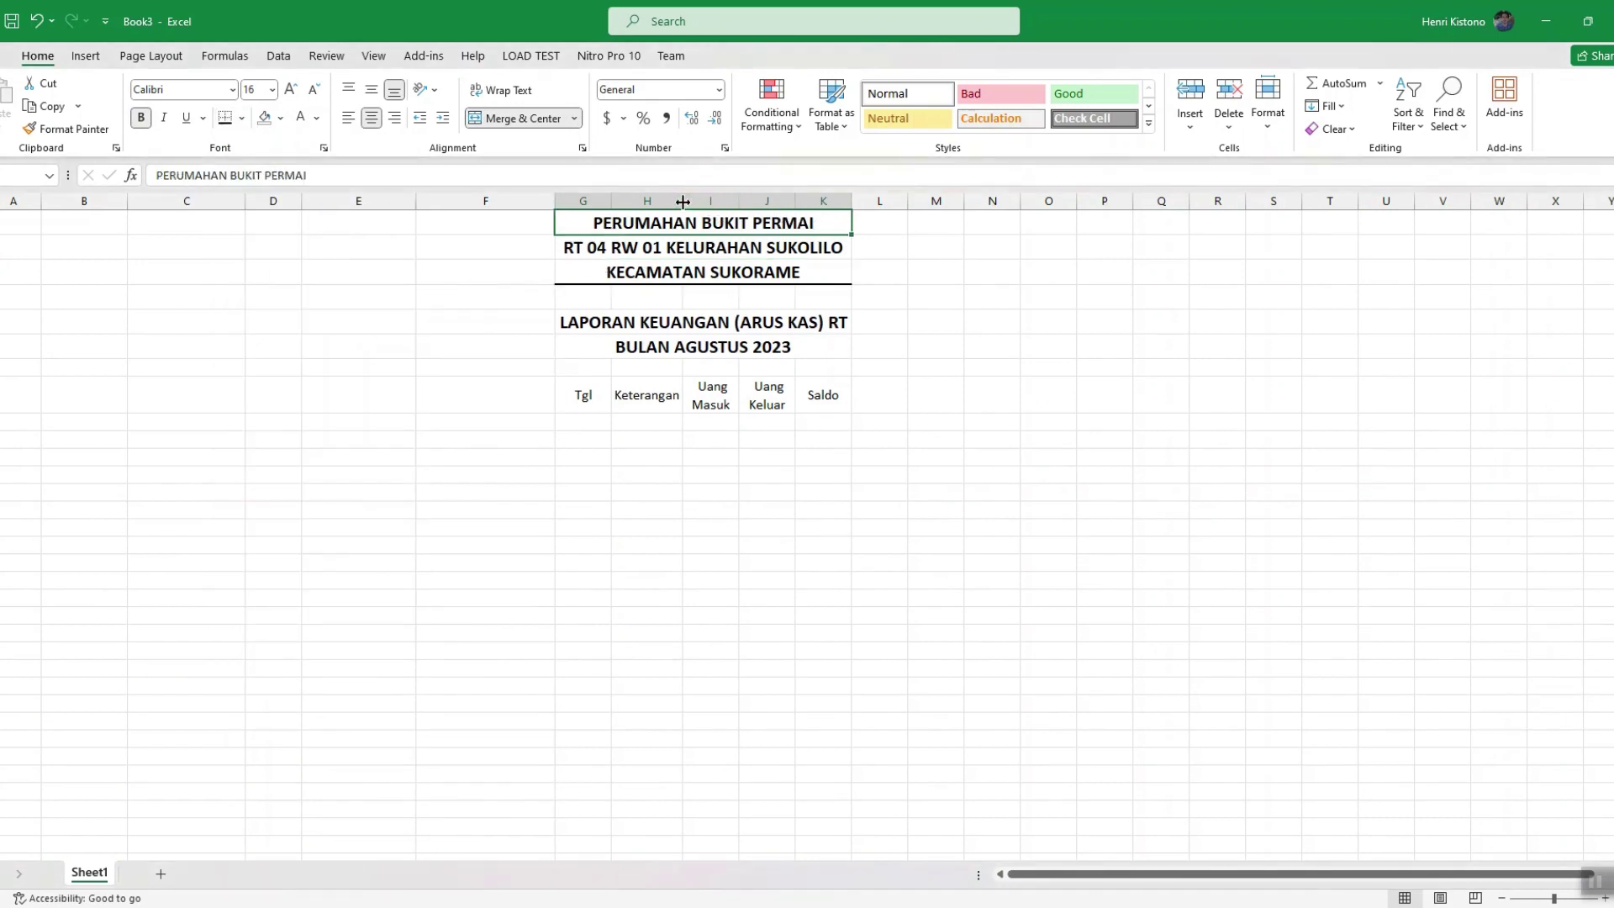
left_click_drag(682, 202, 972, 201)
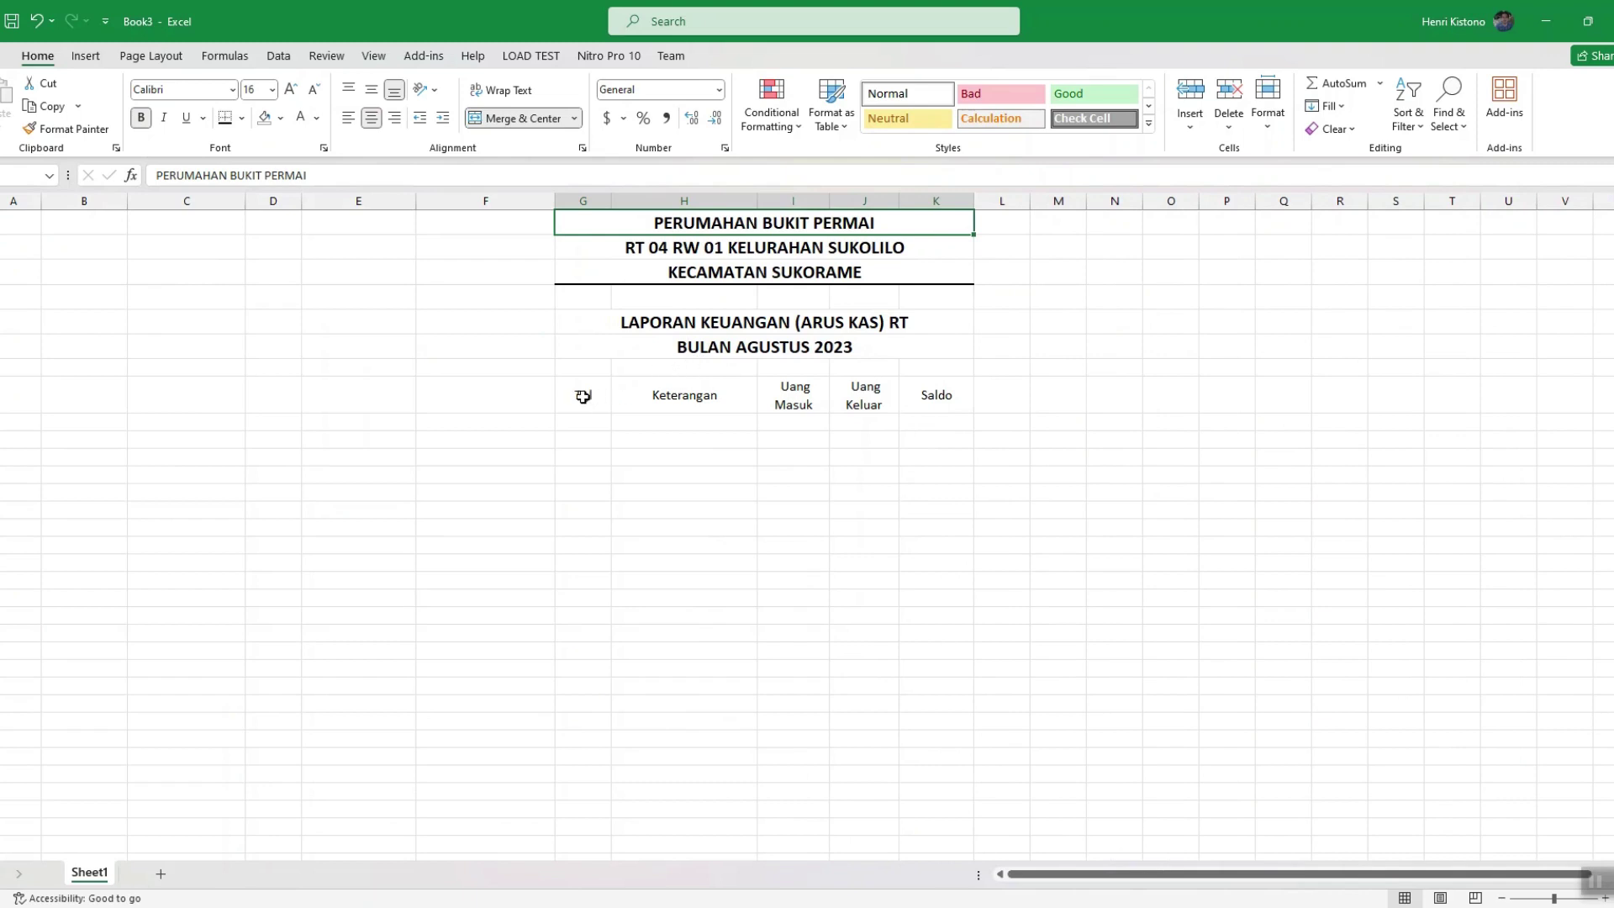
mouse_move(582, 395)
left_mouse_down()
mouse_move(972, 588)
mouse_move(956, 678)
left_mouse_up()
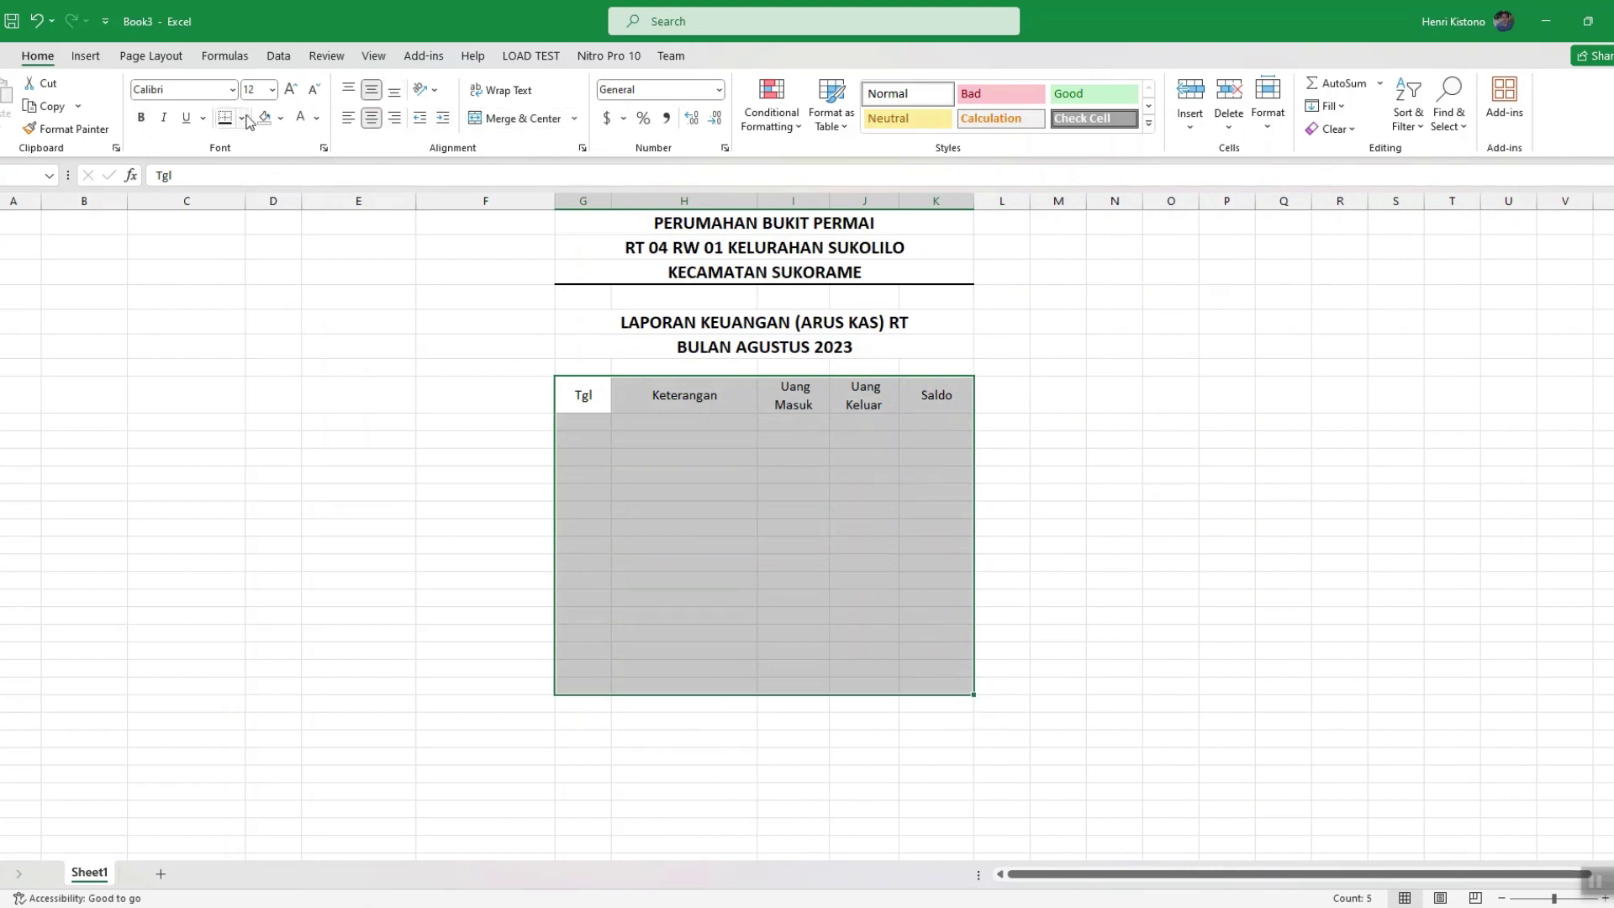
left_click(242, 118)
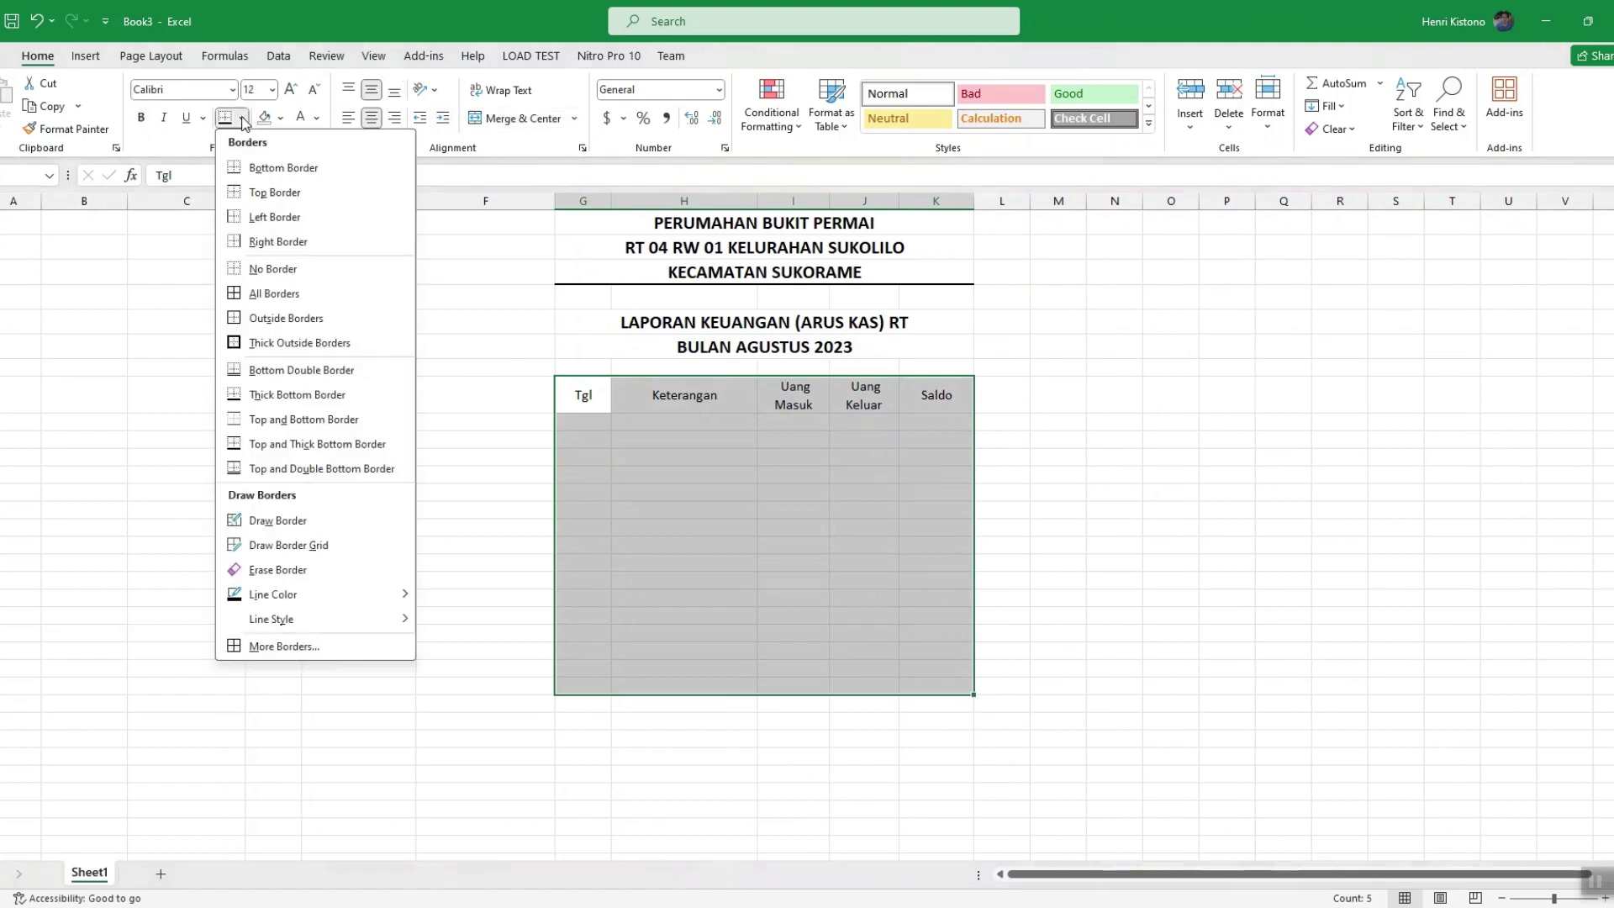
left_click(269, 294)
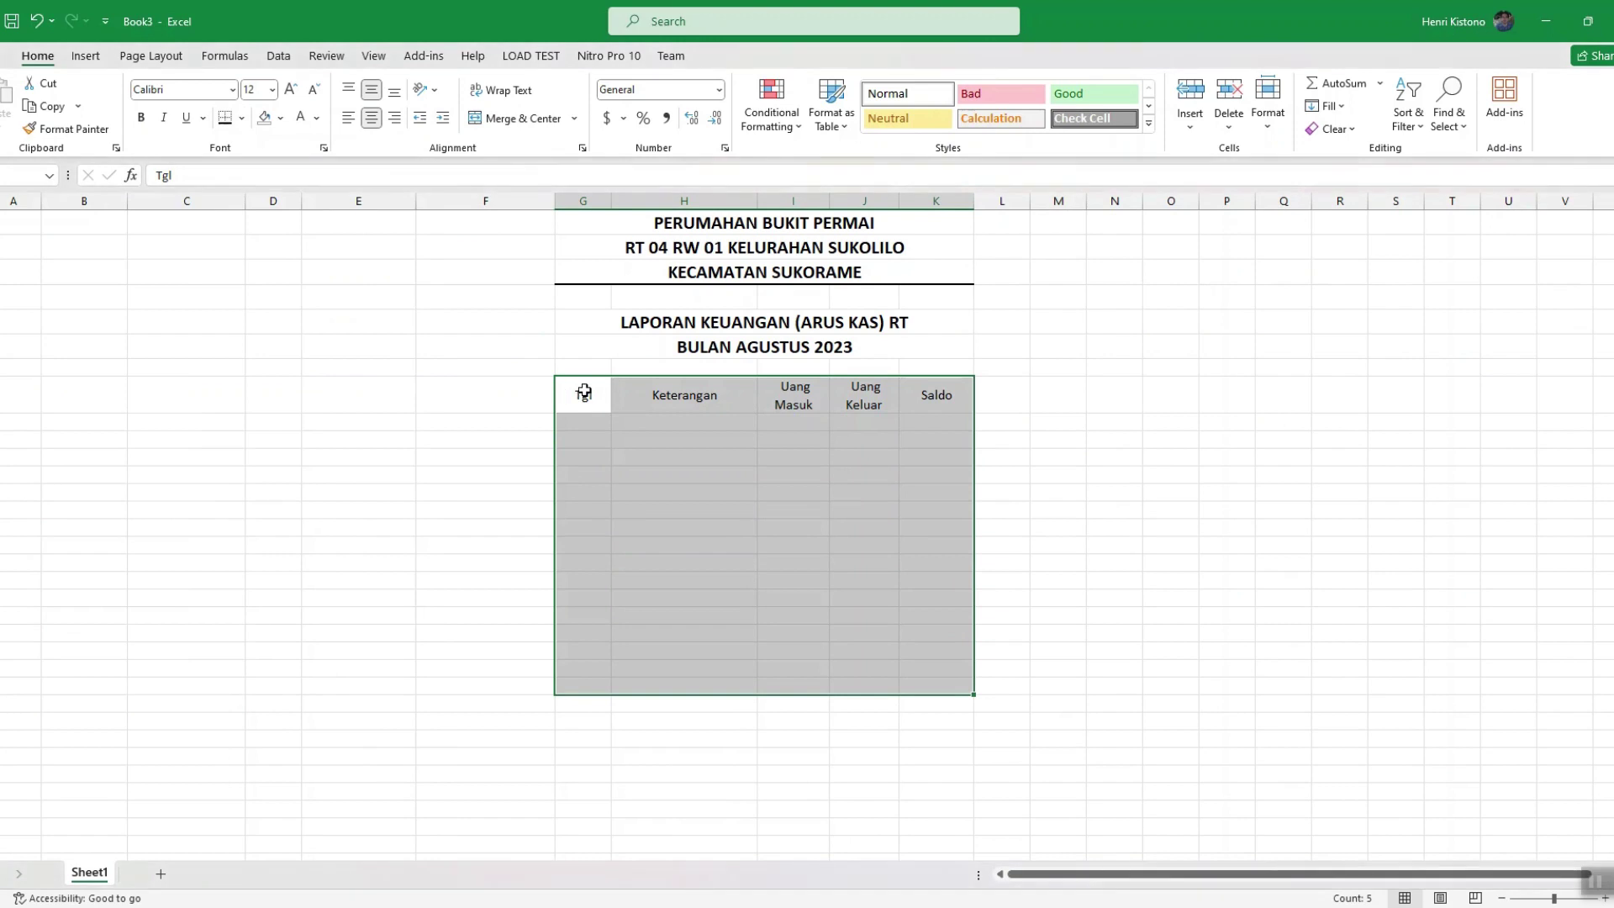
left_click(584, 393)
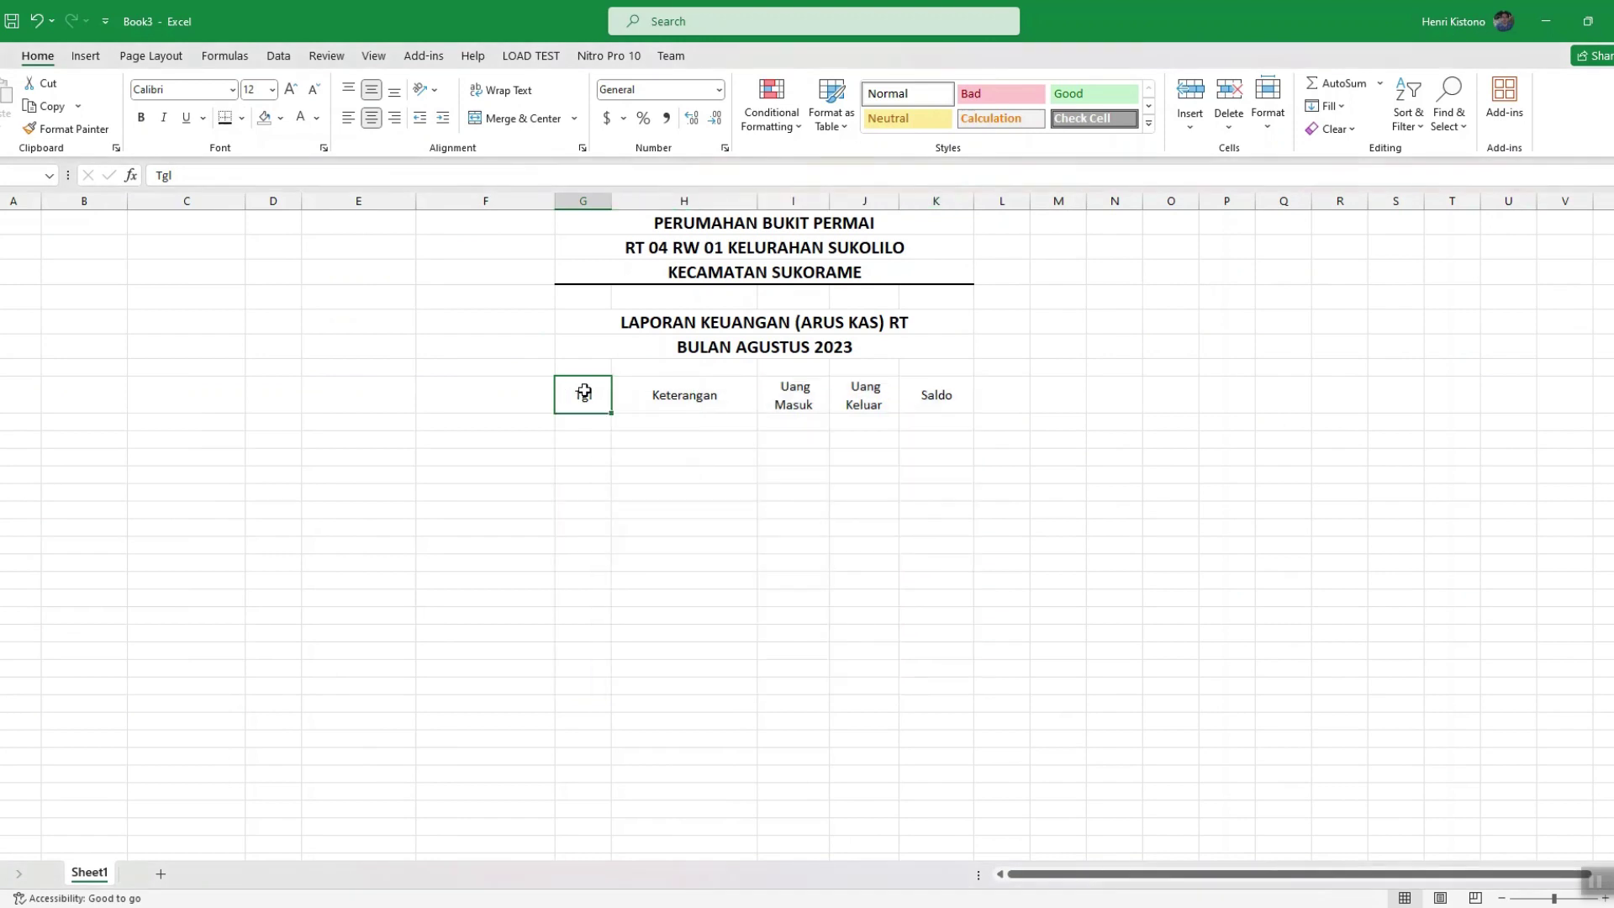
left_click_drag(585, 393, 908, 393)
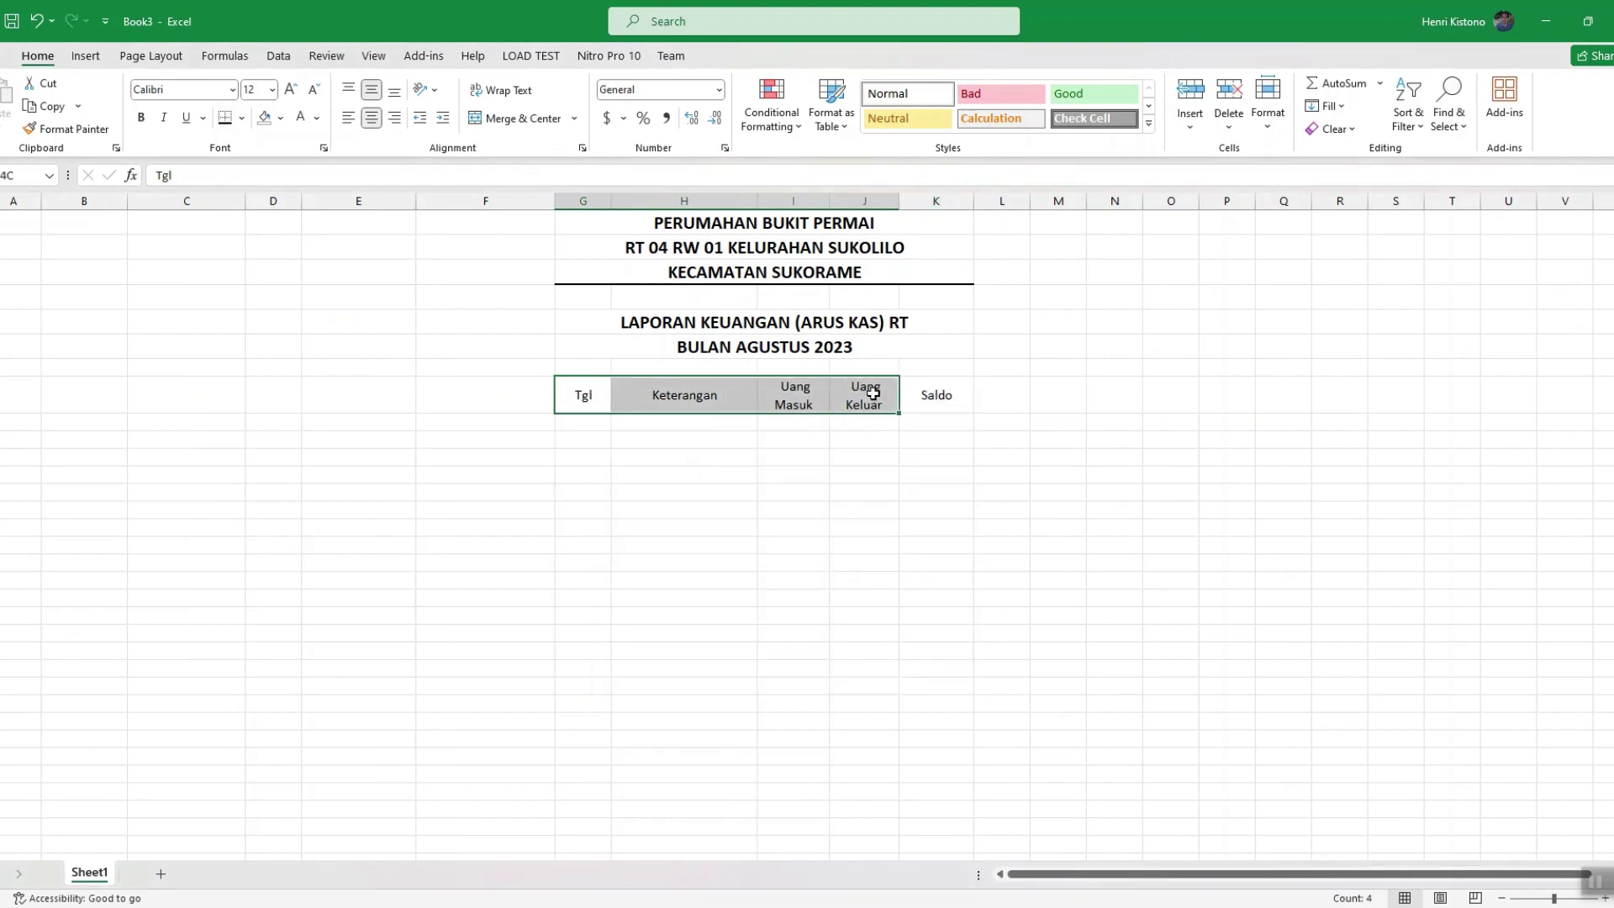
left_click(745, 401)
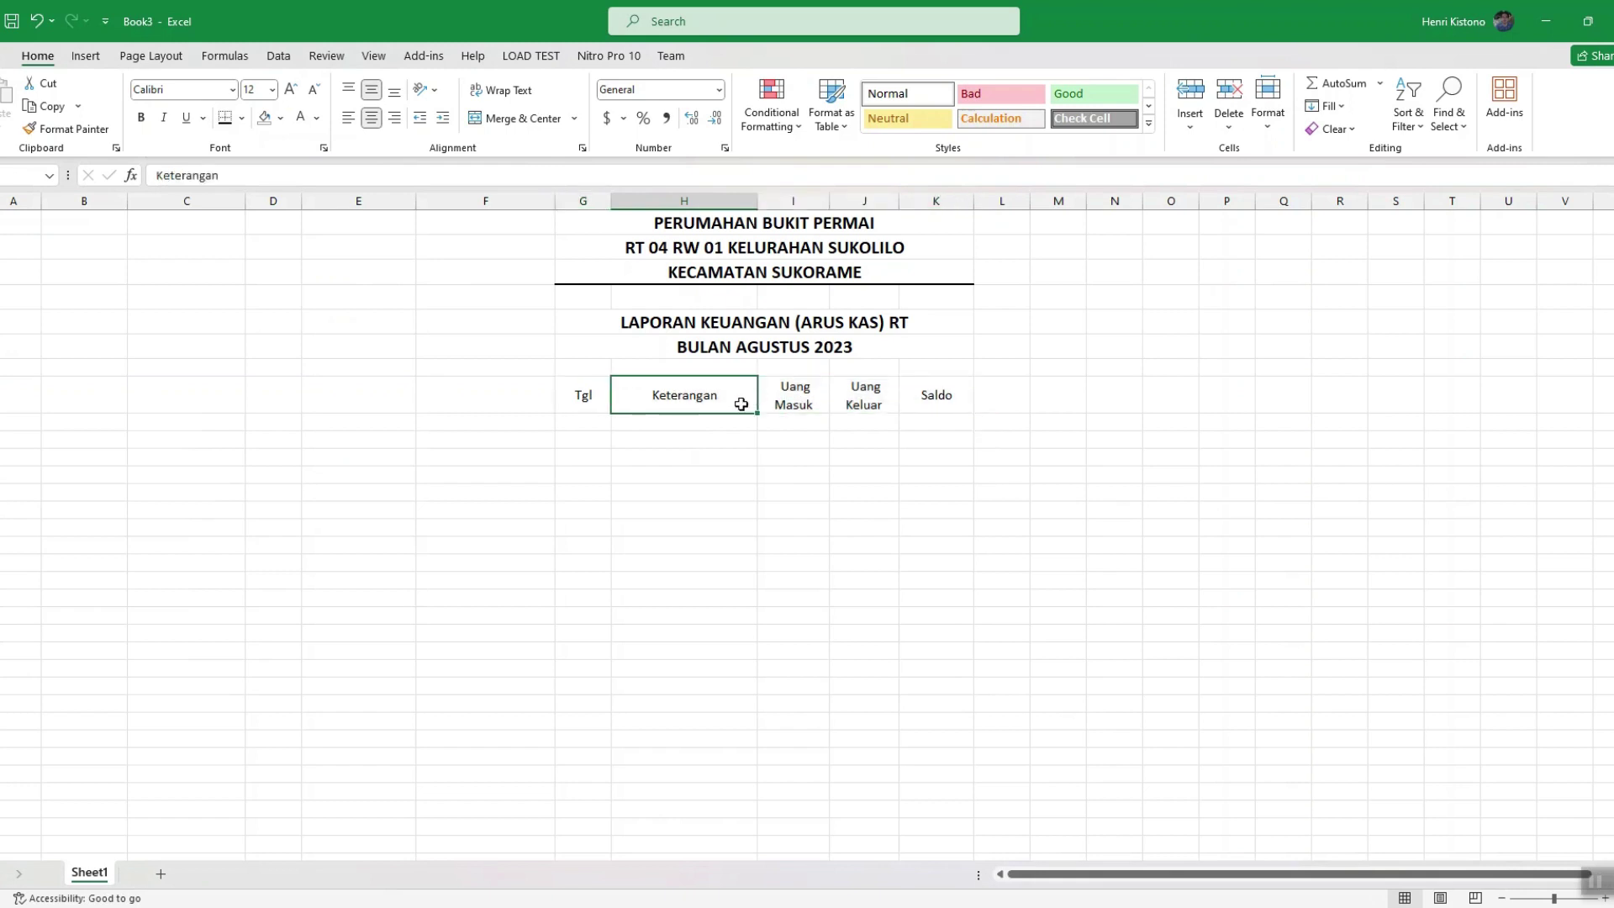
left_click(600, 422)
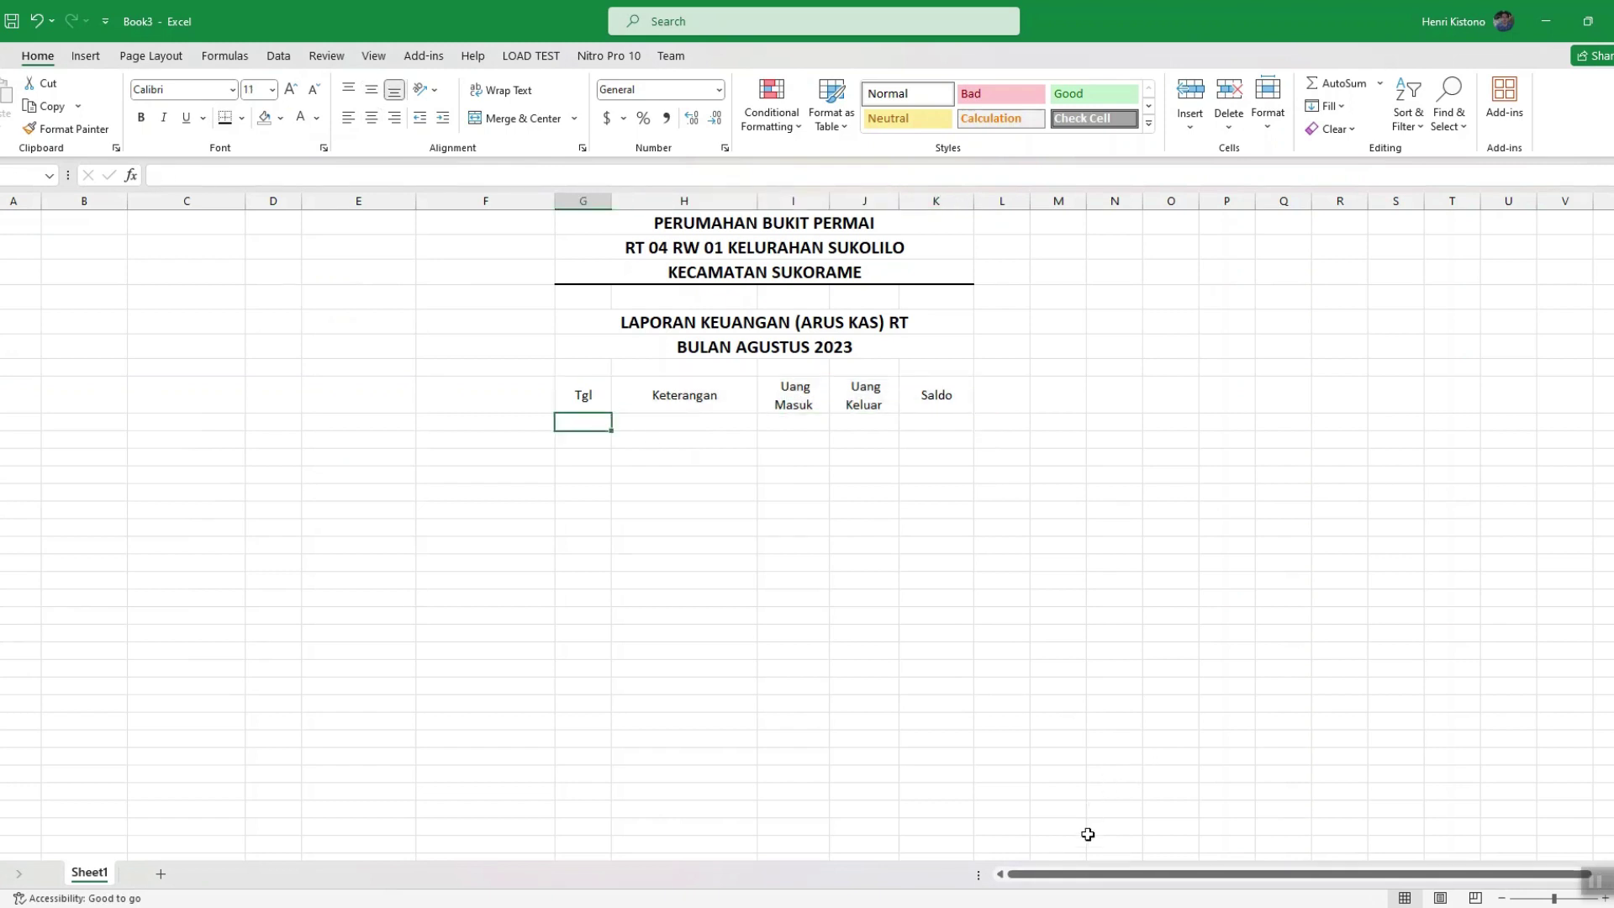
Copy the twelve August transaction lines from Notepad++ and paste them under the Tgl title.
left_click(1059, 832)
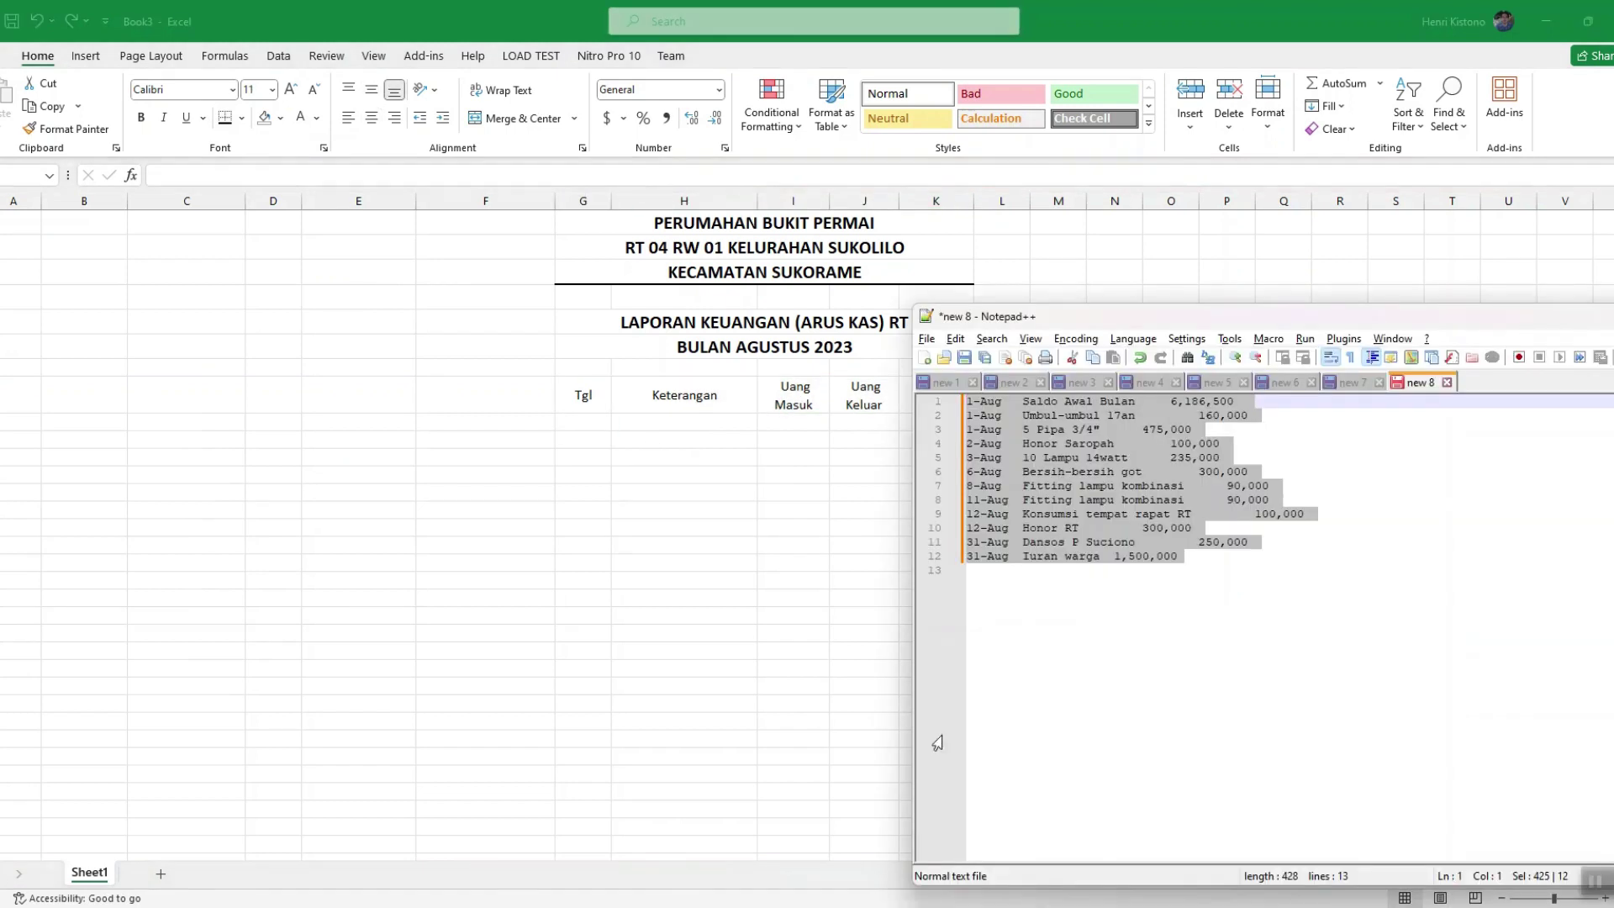
left_click_drag(966, 401, 1273, 559)
key("ctrl+c")
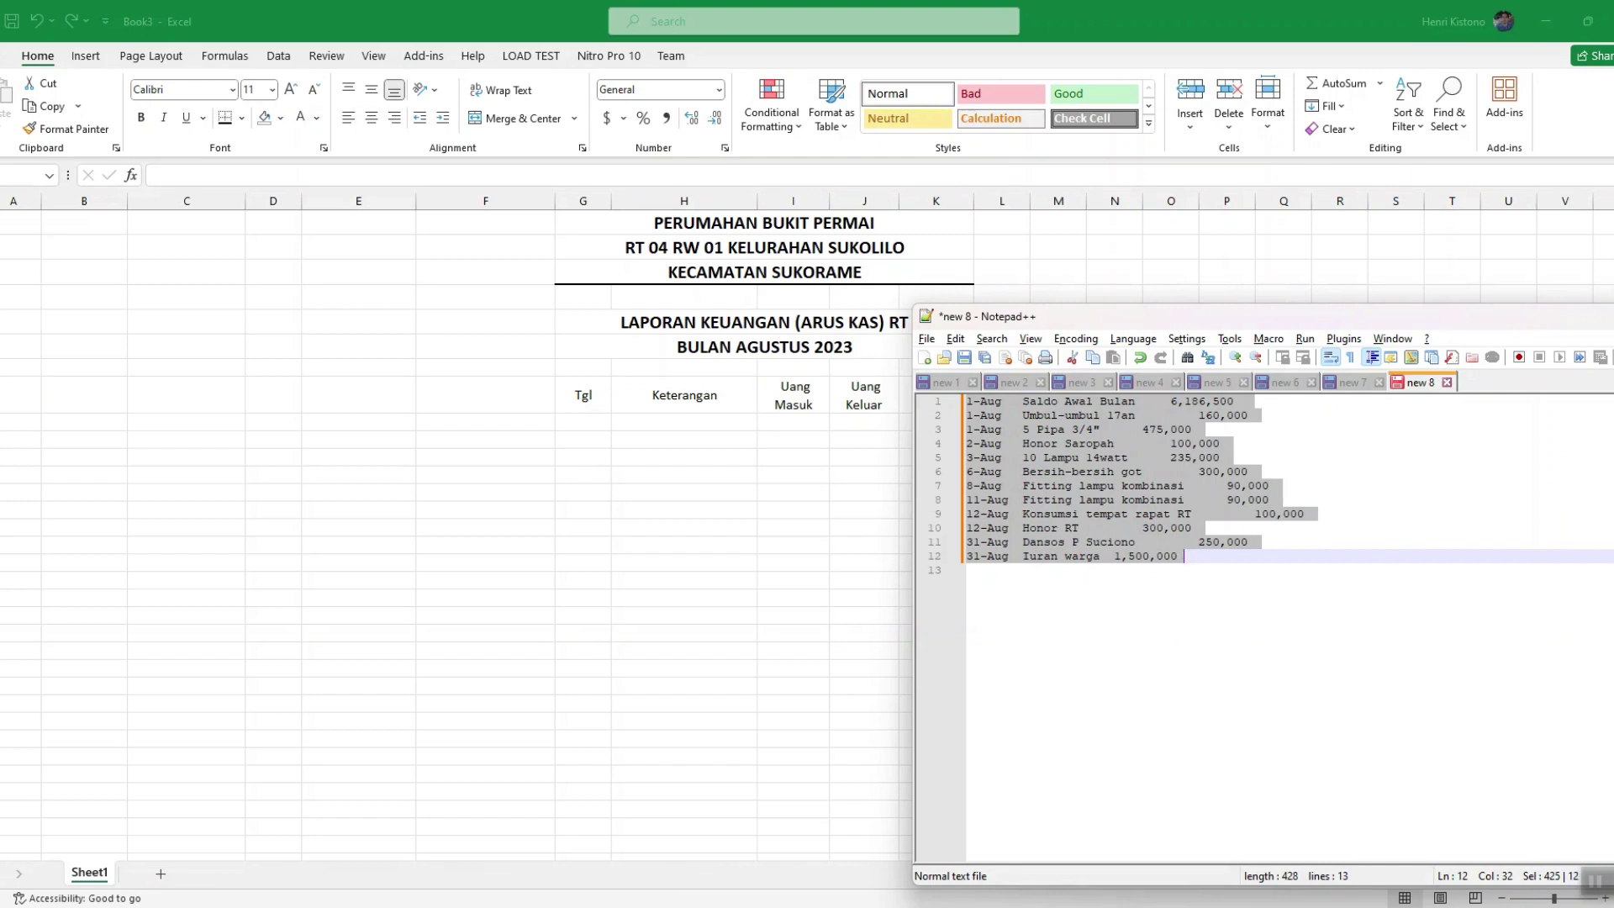
key("alt+Tab")
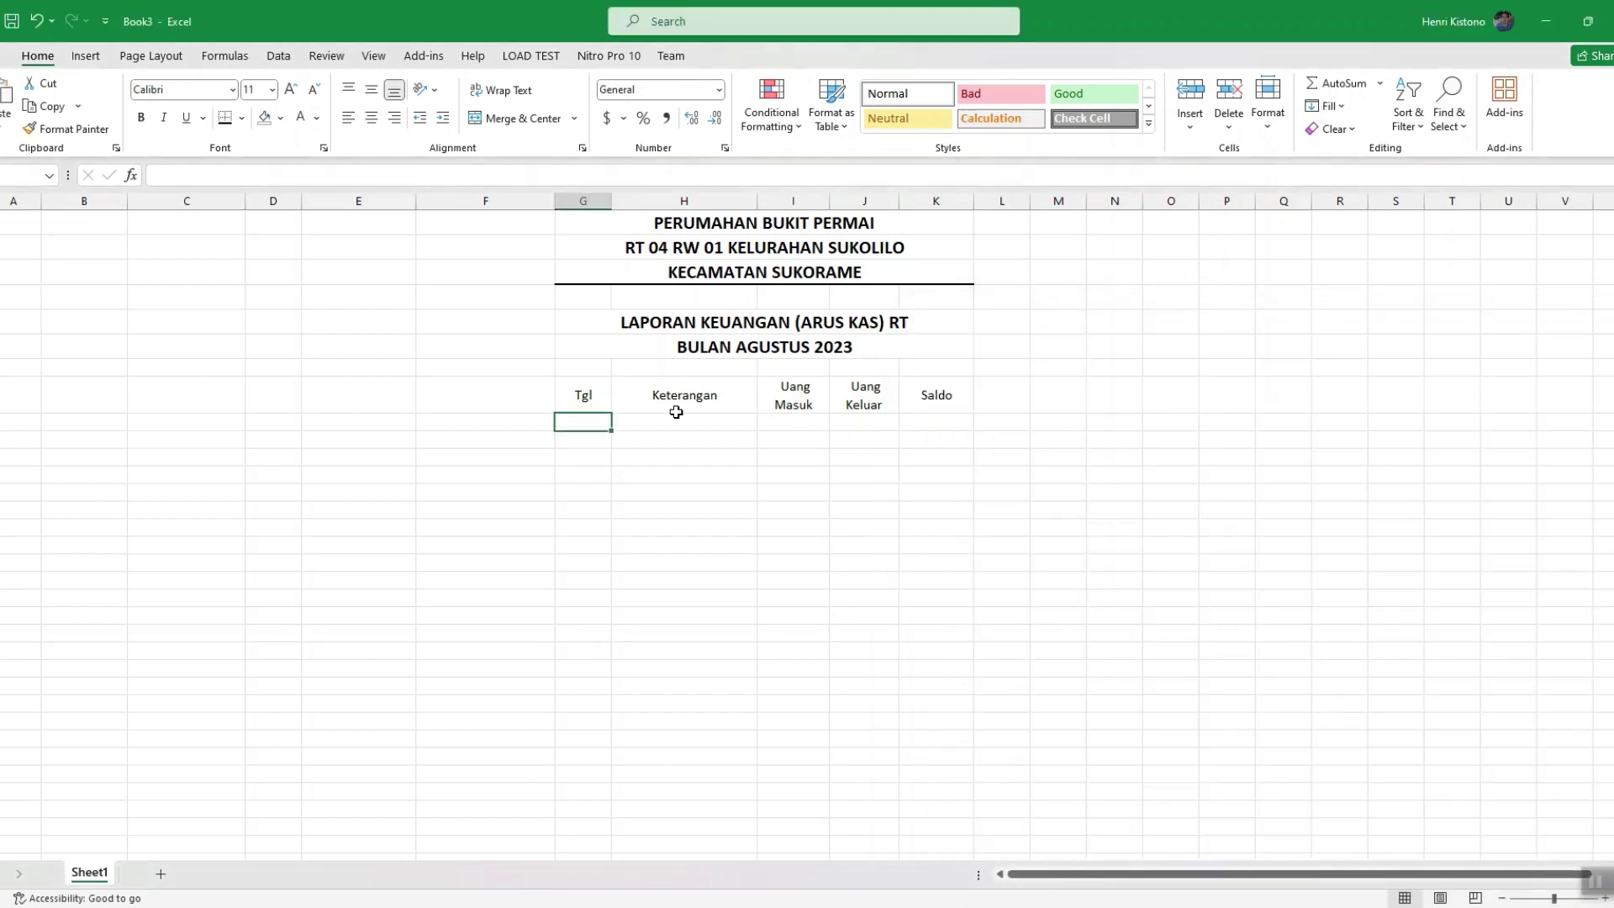
key("ctrl+v")
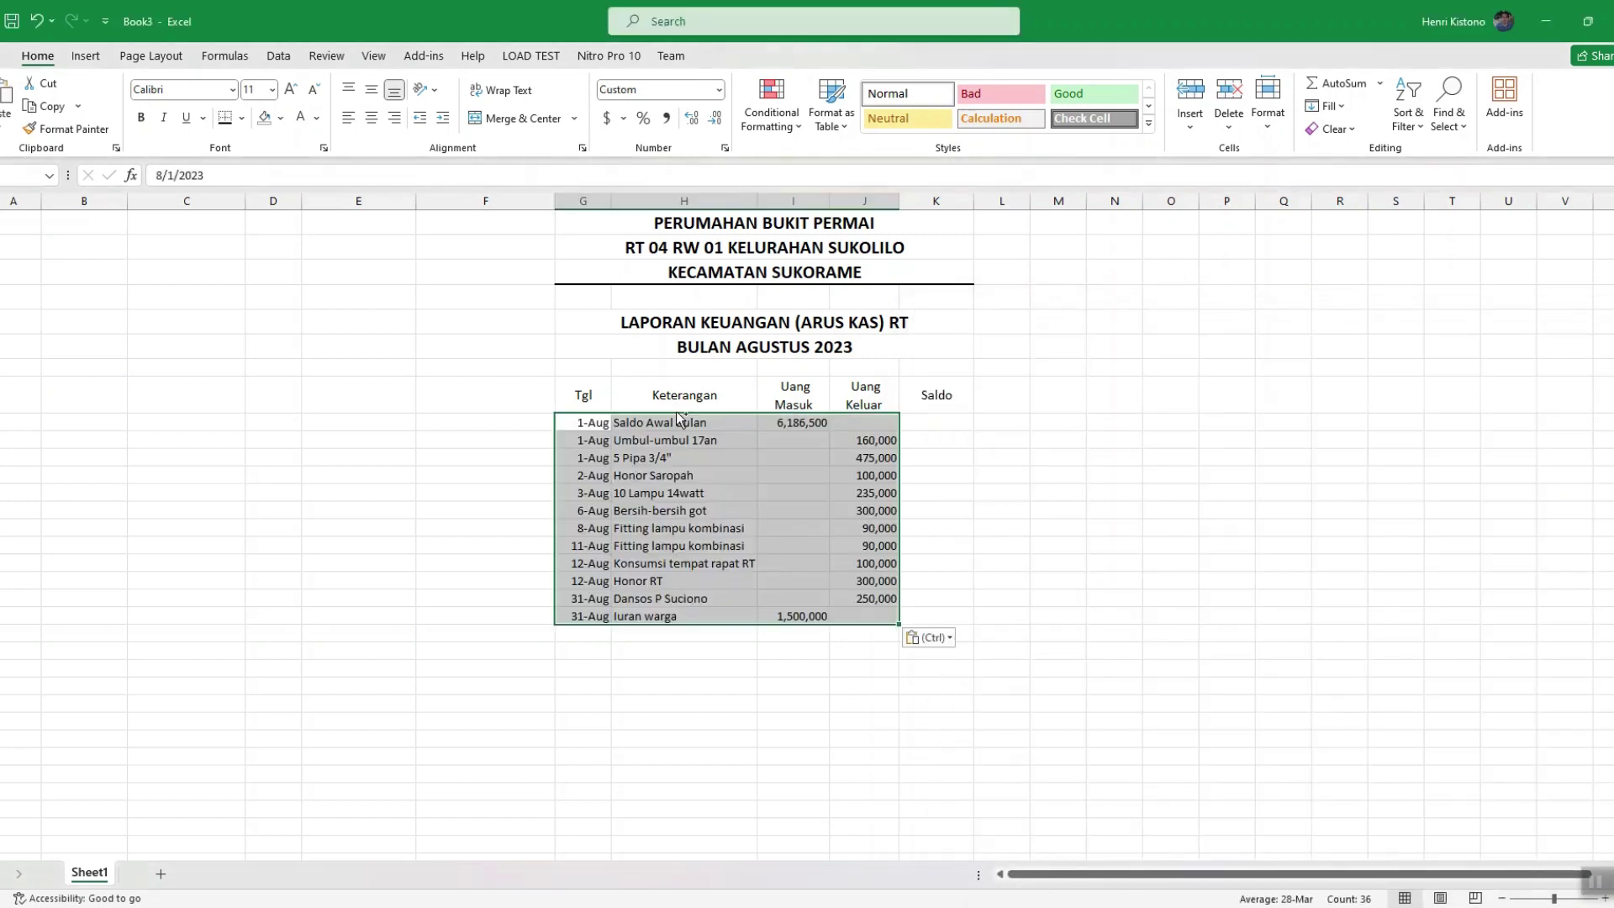
Widen columns G and K slightly and select the first empty Saldo cell, K9.
left_click(863, 612)
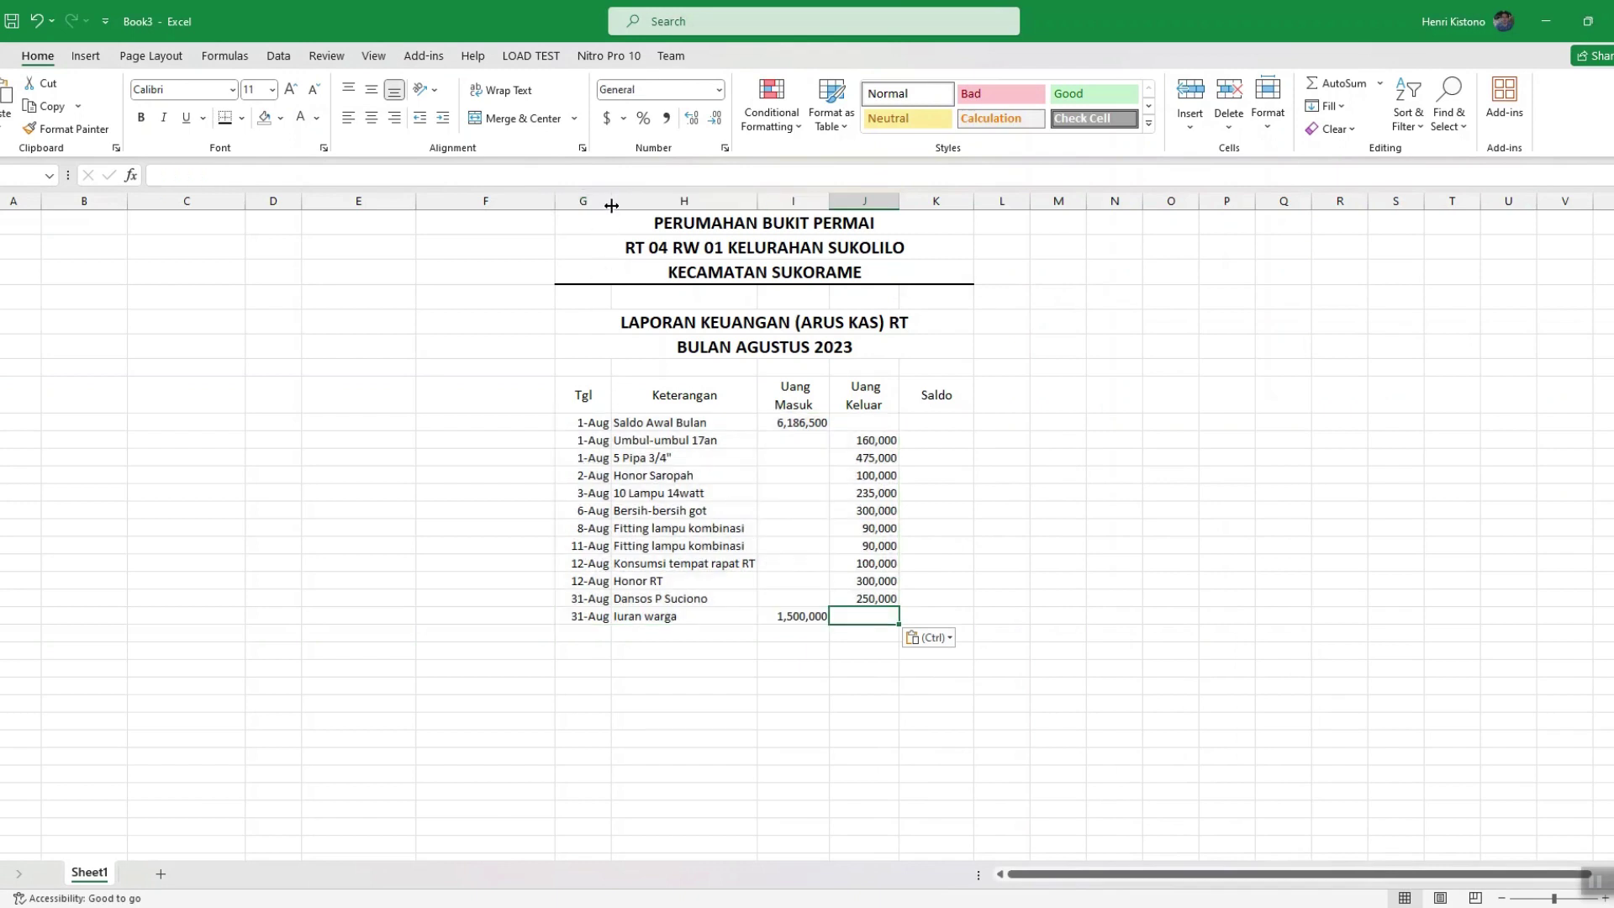
left_click_drag(612, 201, 616, 201)
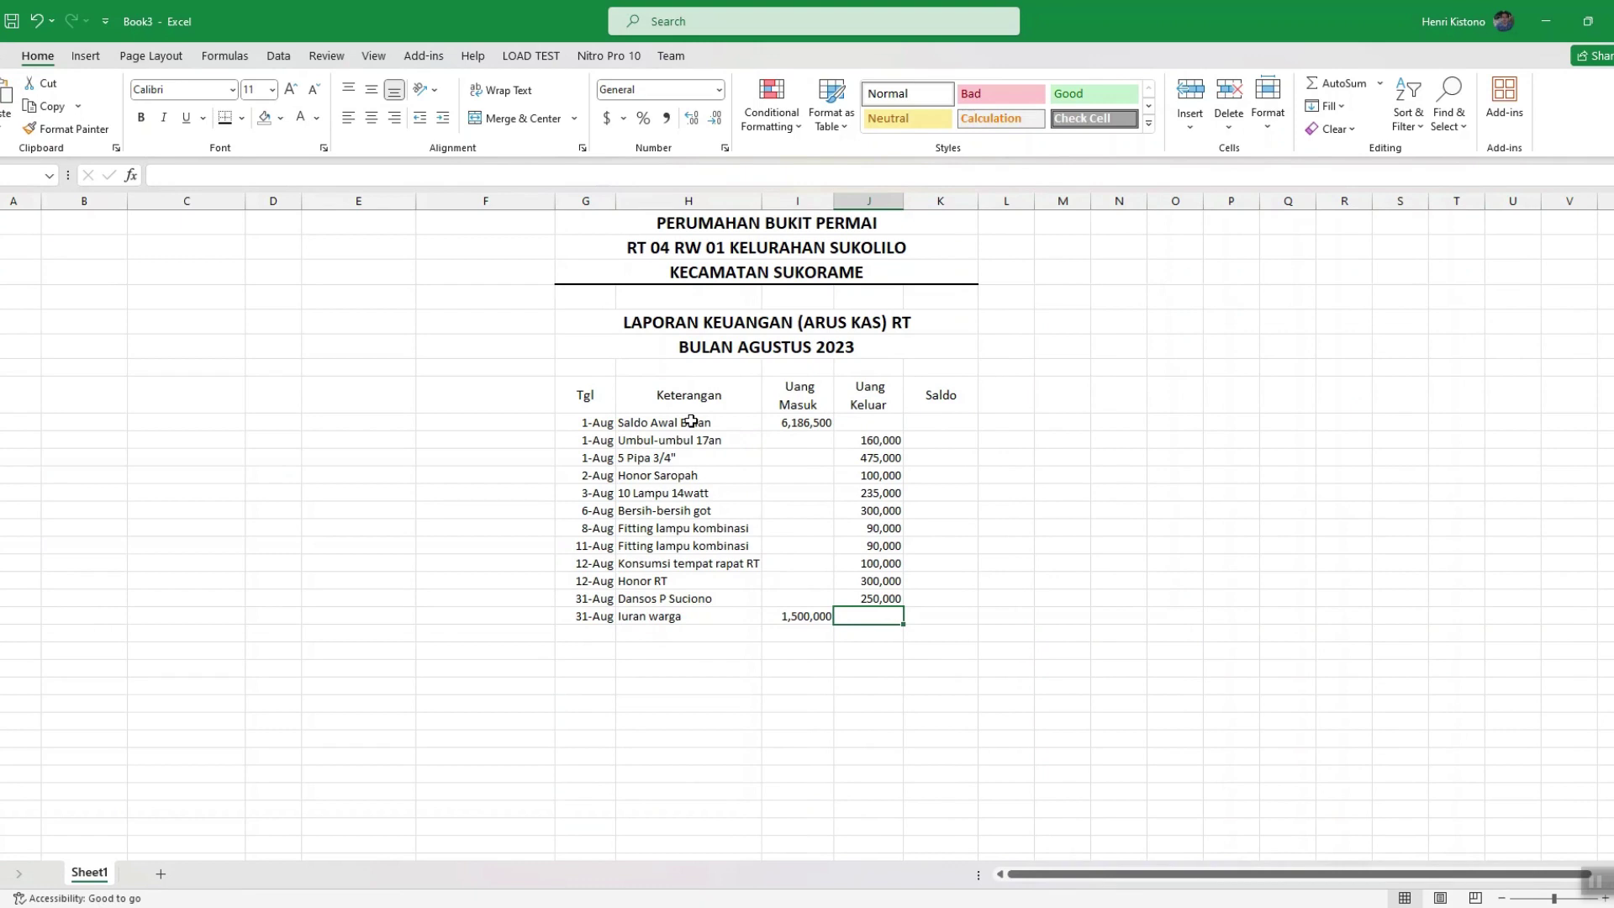
left_click_drag(691, 421, 715, 599)
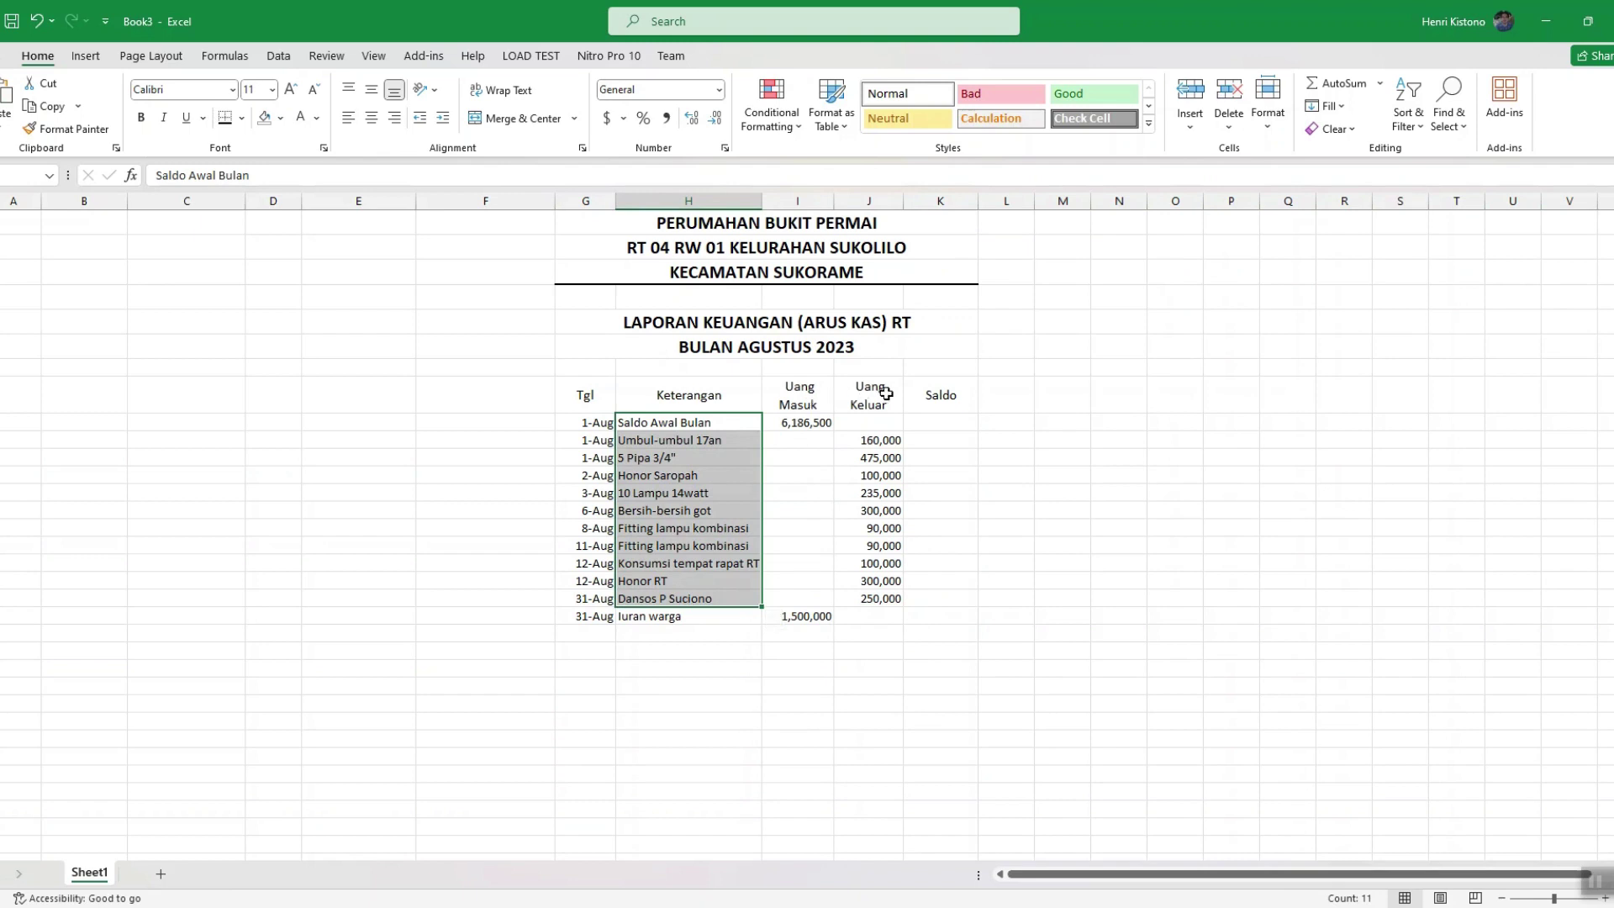
left_click(951, 394)
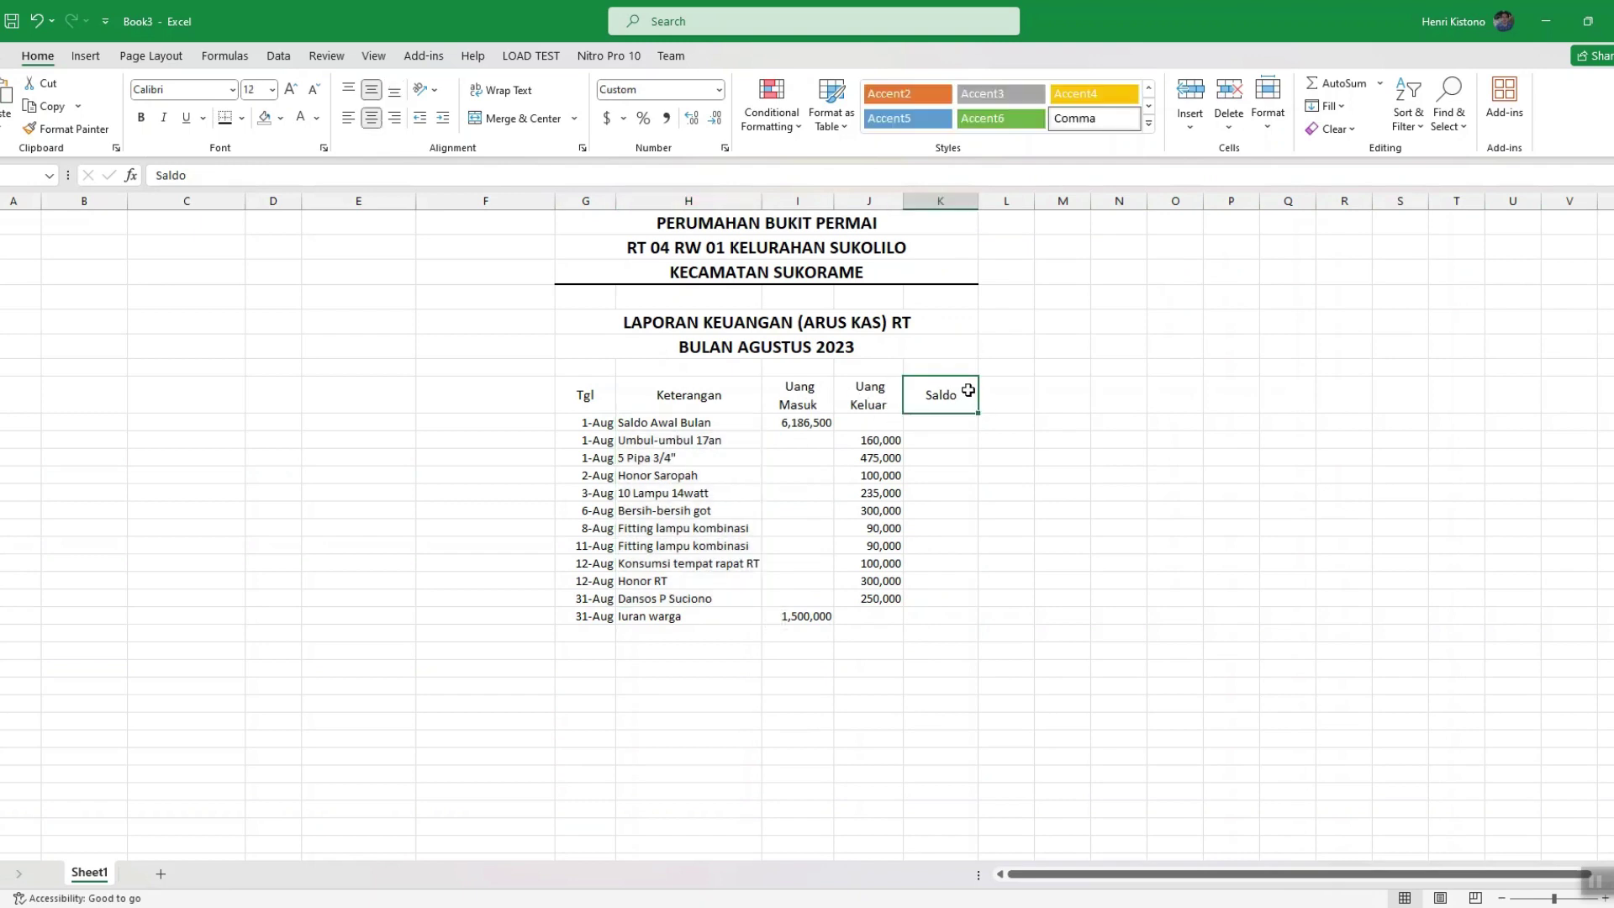
left_click_drag(977, 202, 909, 202)
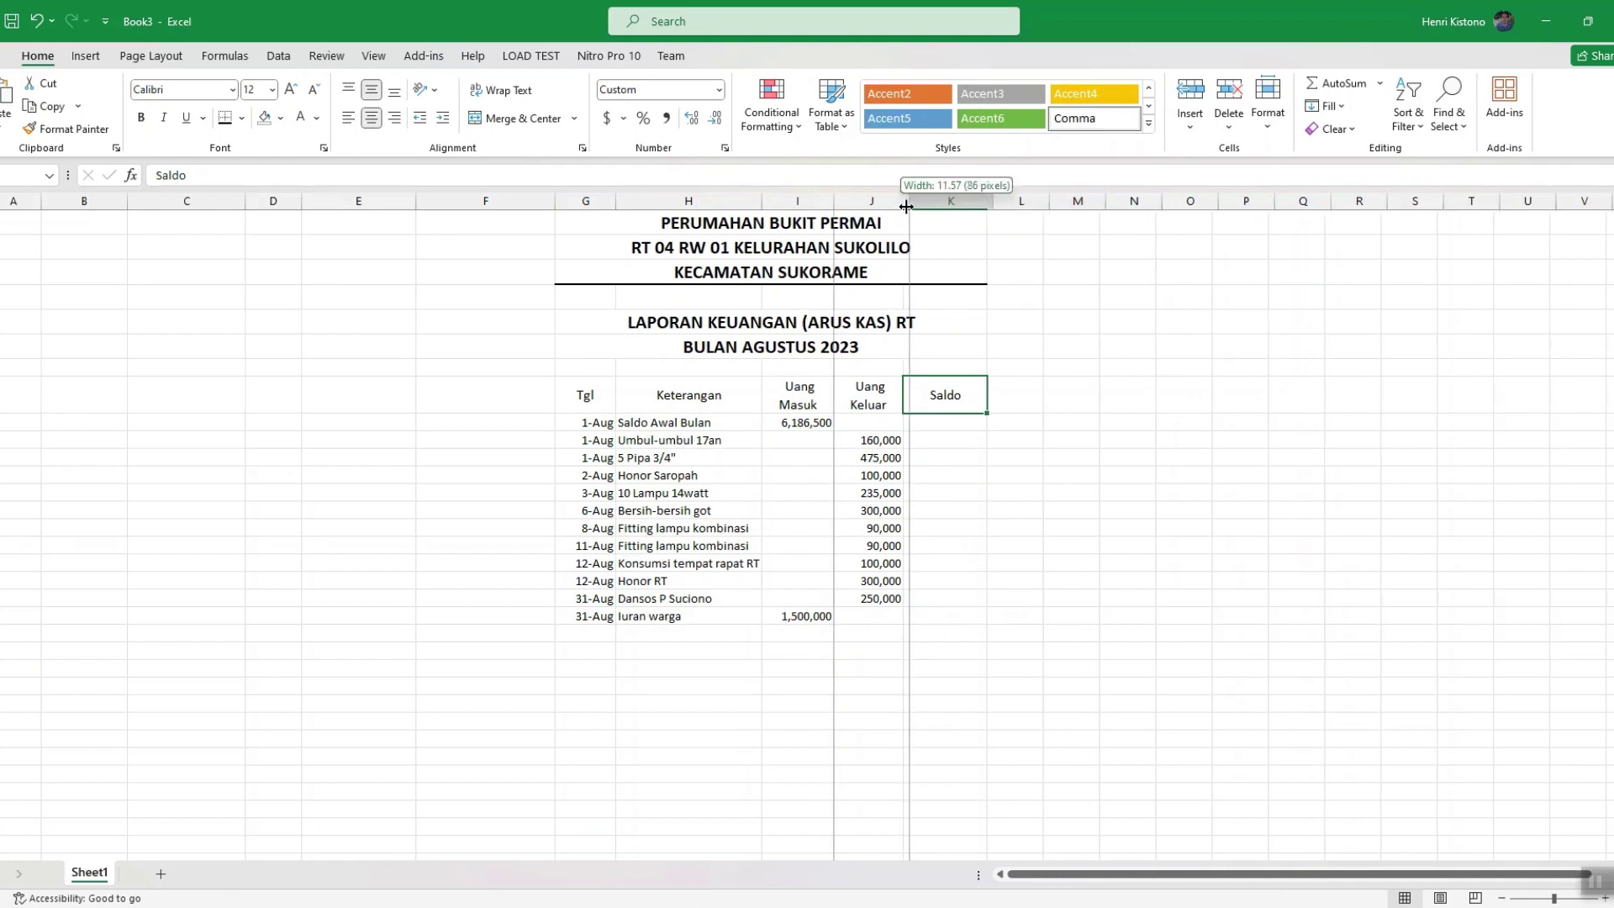
left_click(943, 427)
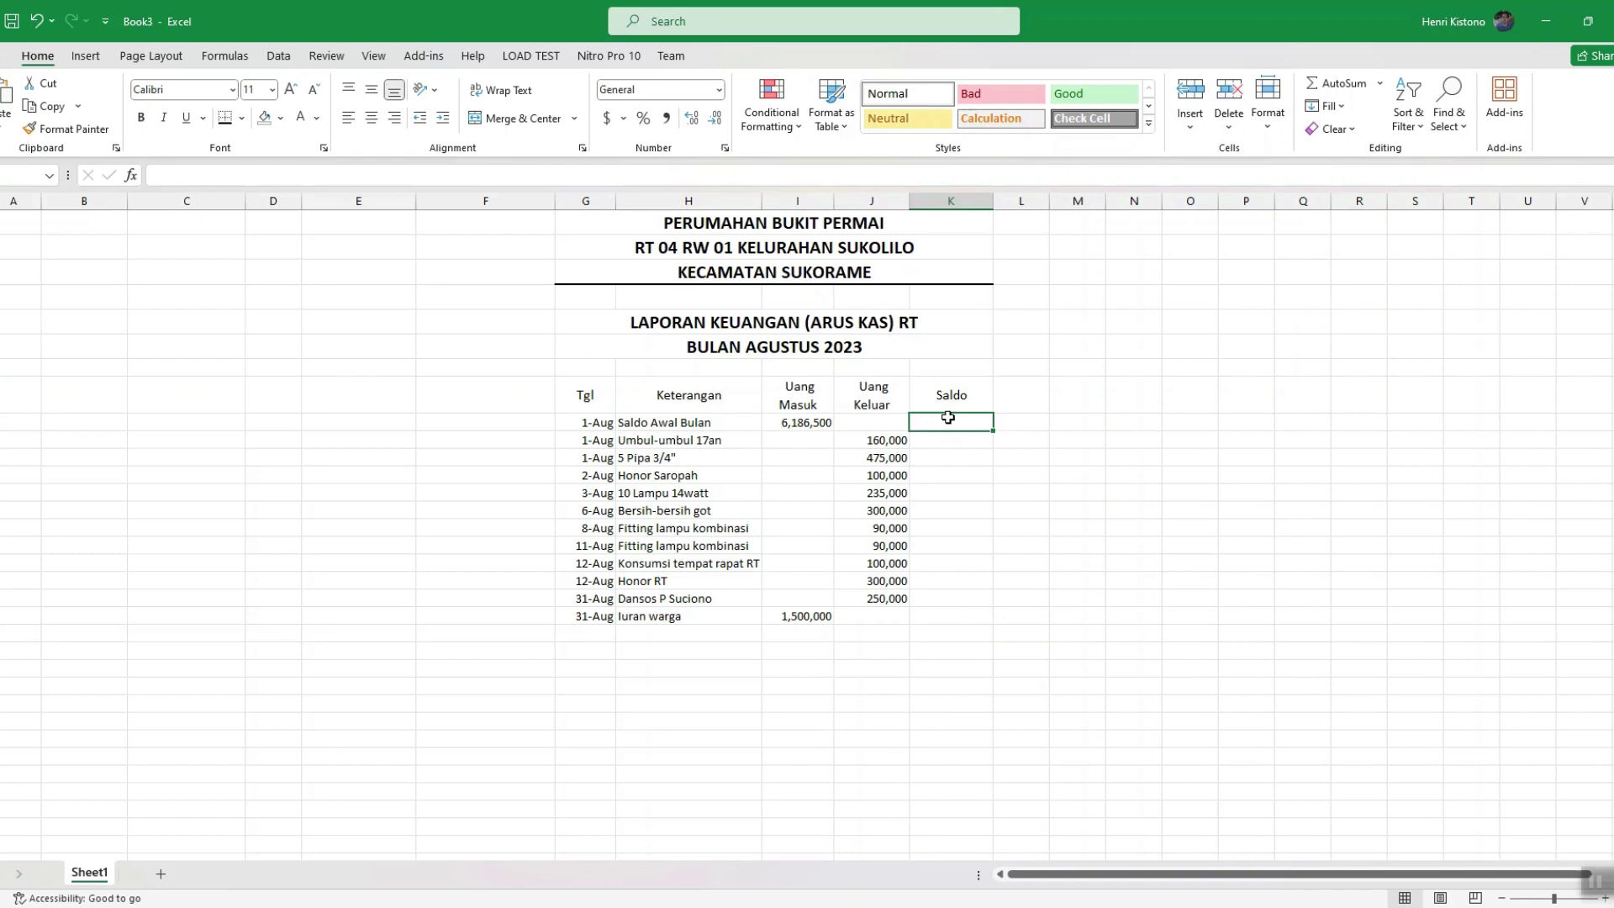
Enter =I9-J9 in K9 for the 6,186,500 opening balance and bold row G9:K9.
type("=")
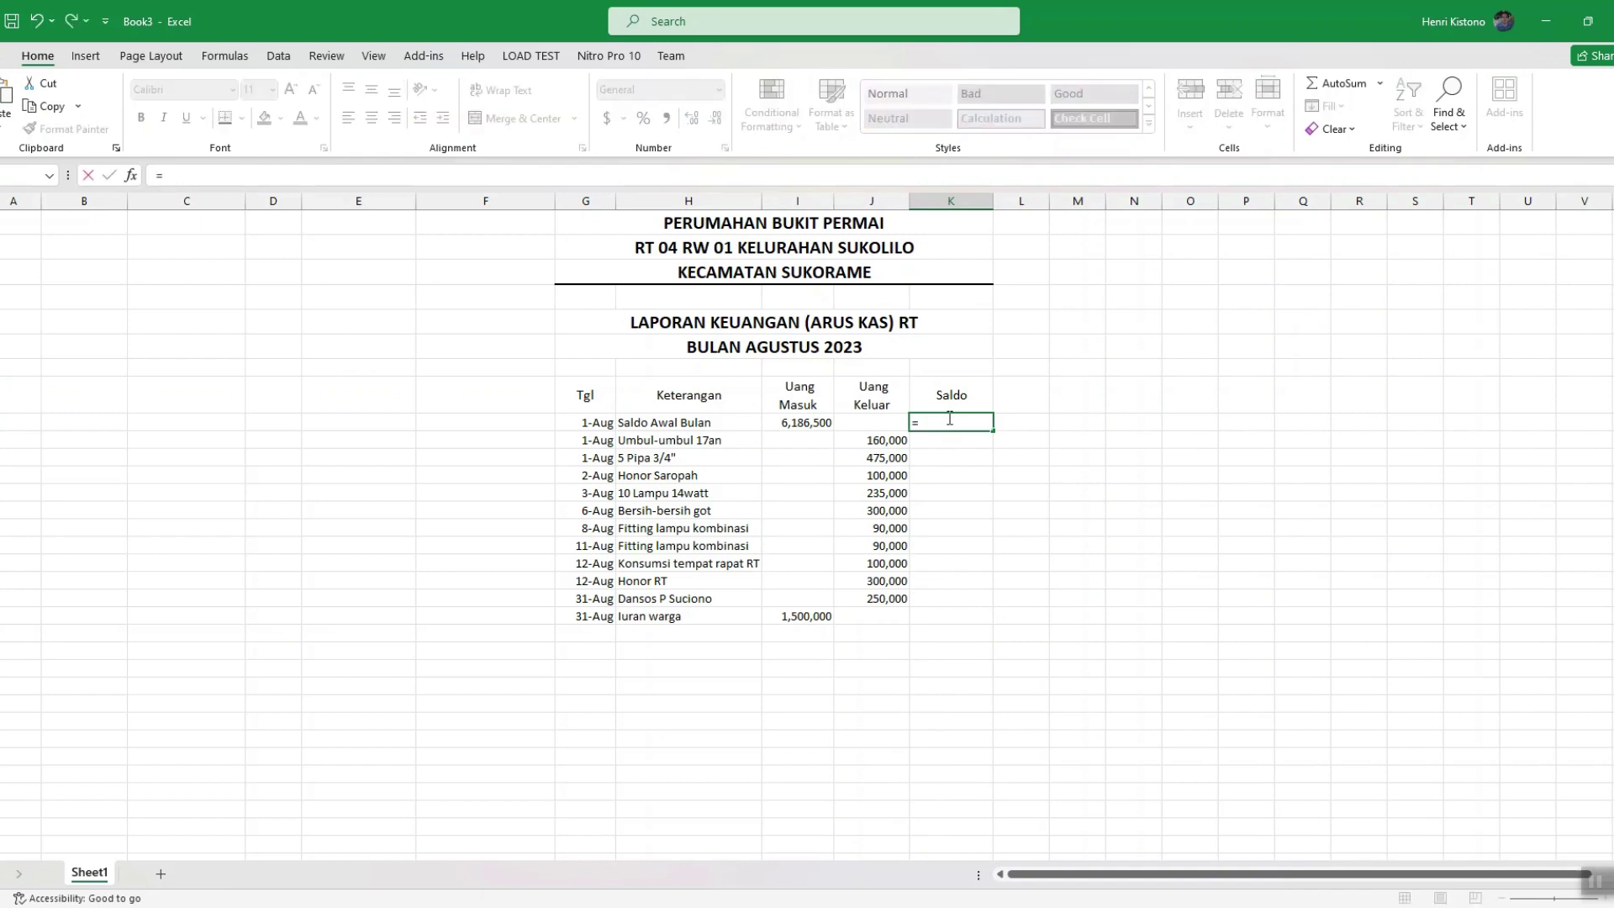
left_click(827, 423)
type("-")
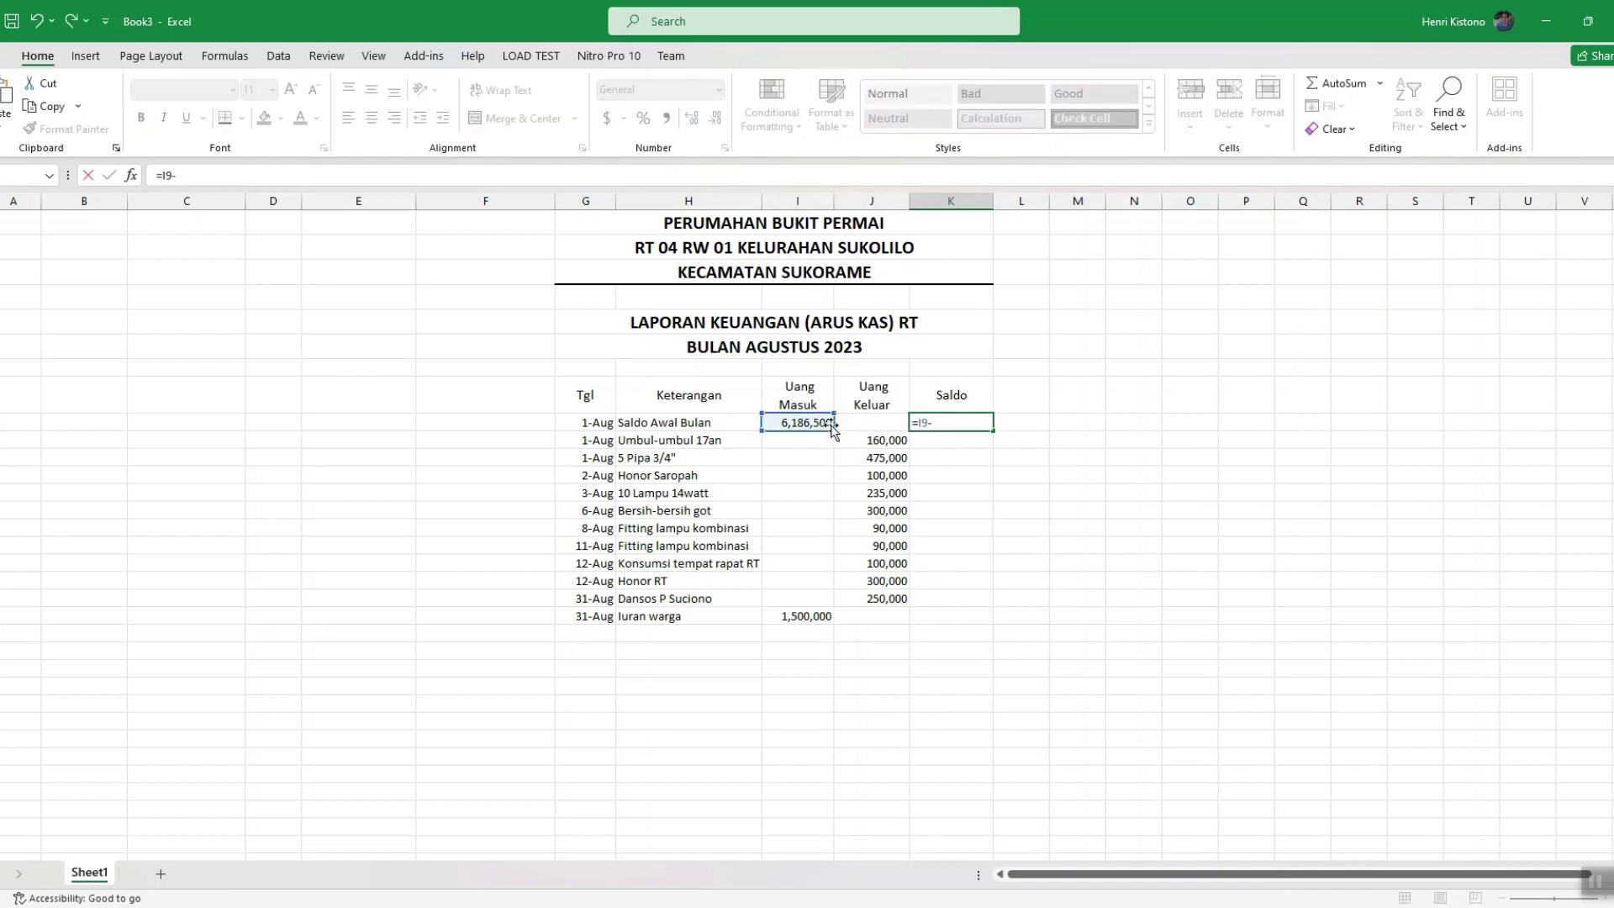
left_click(860, 421)
key("Return")
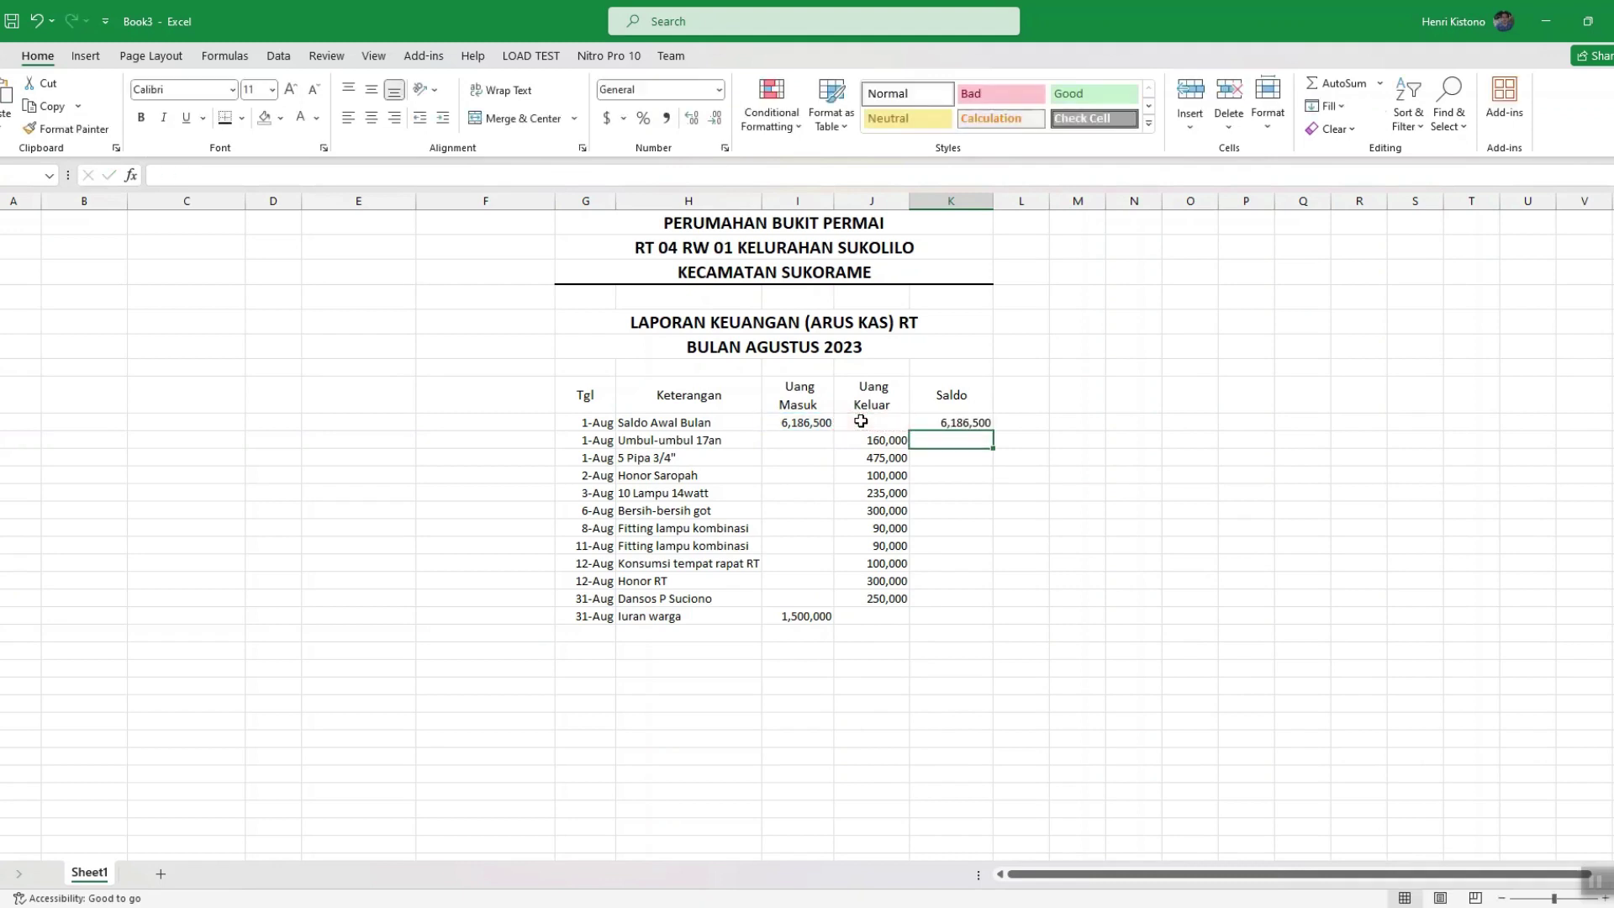
left_click_drag(586, 422, 965, 422)
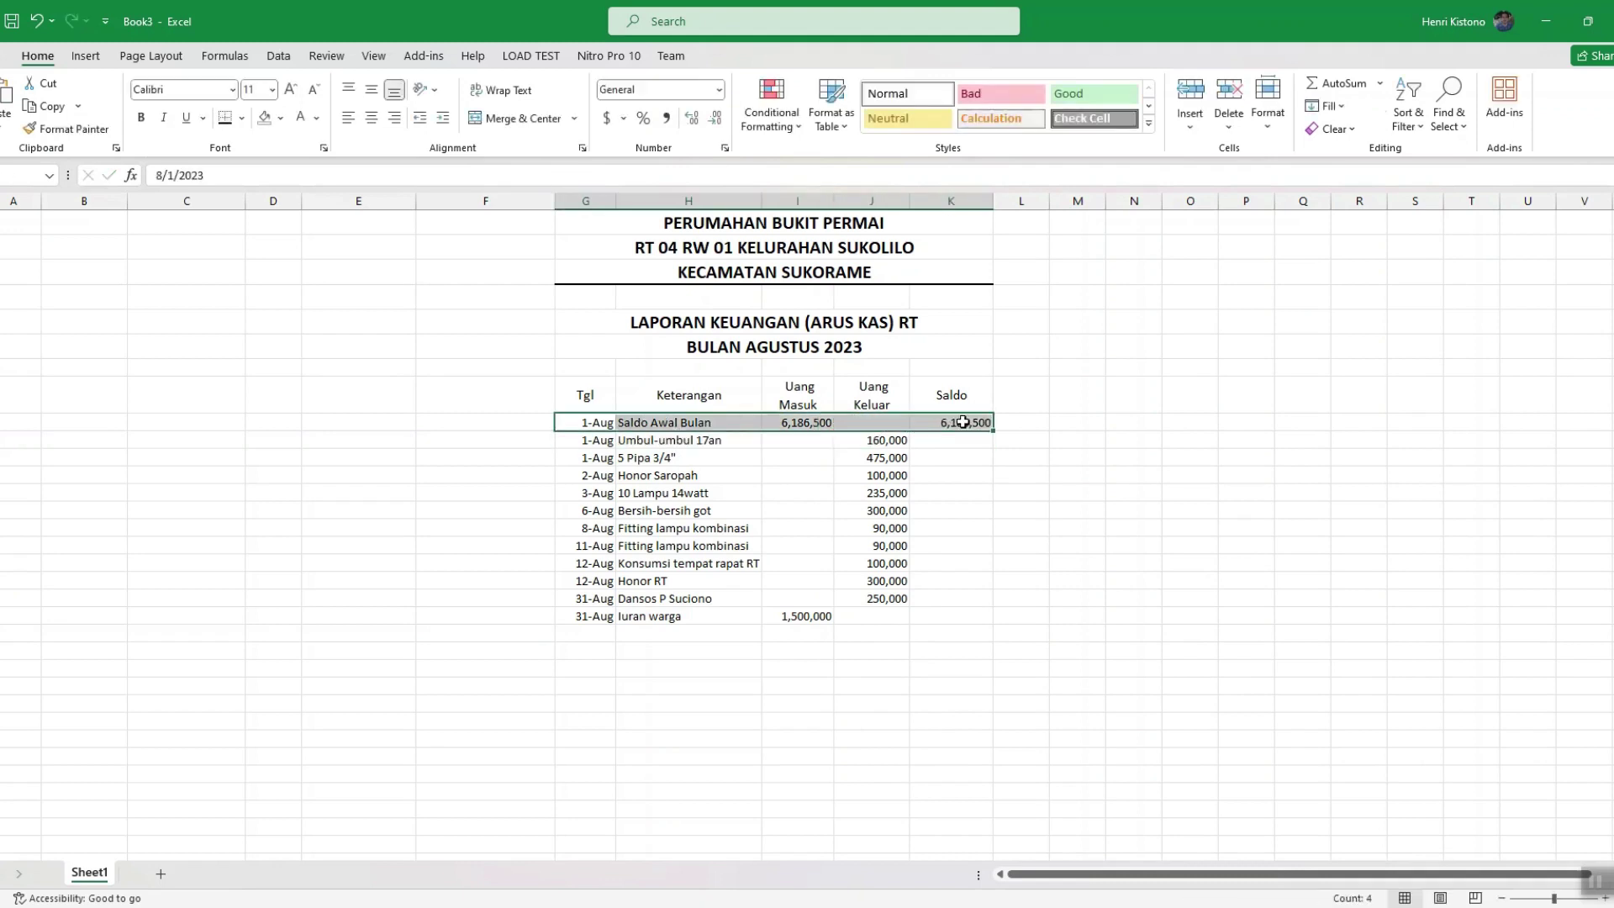
left_click(141, 117)
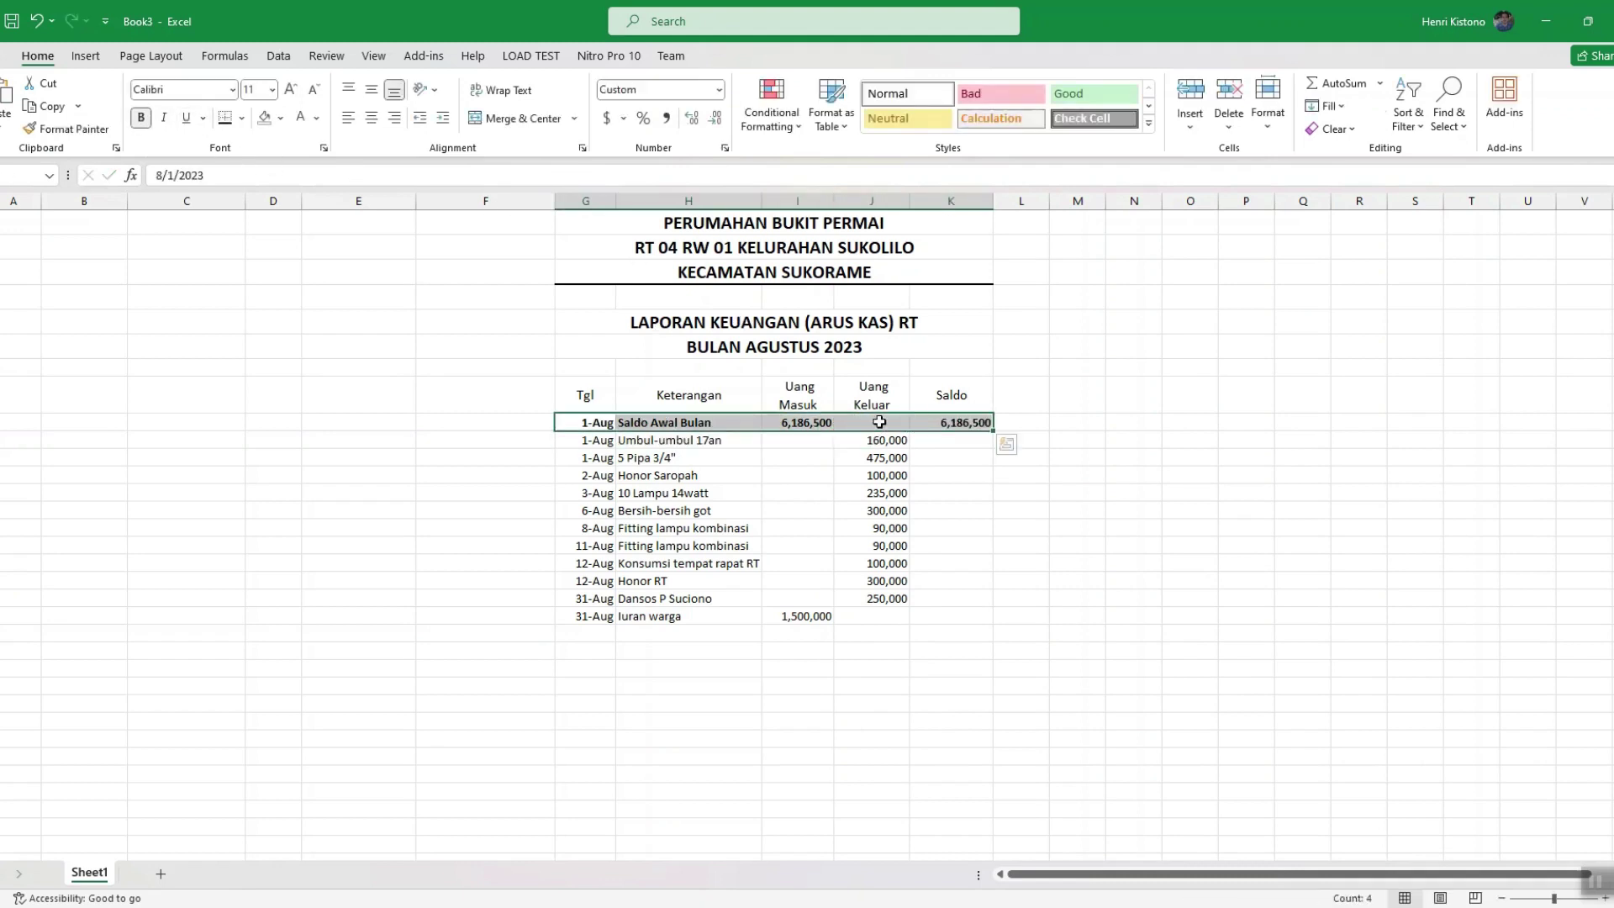
Enter the running-balance formula =K9+I10-J10 in K10, giving 6,026,500.
left_click(956, 440)
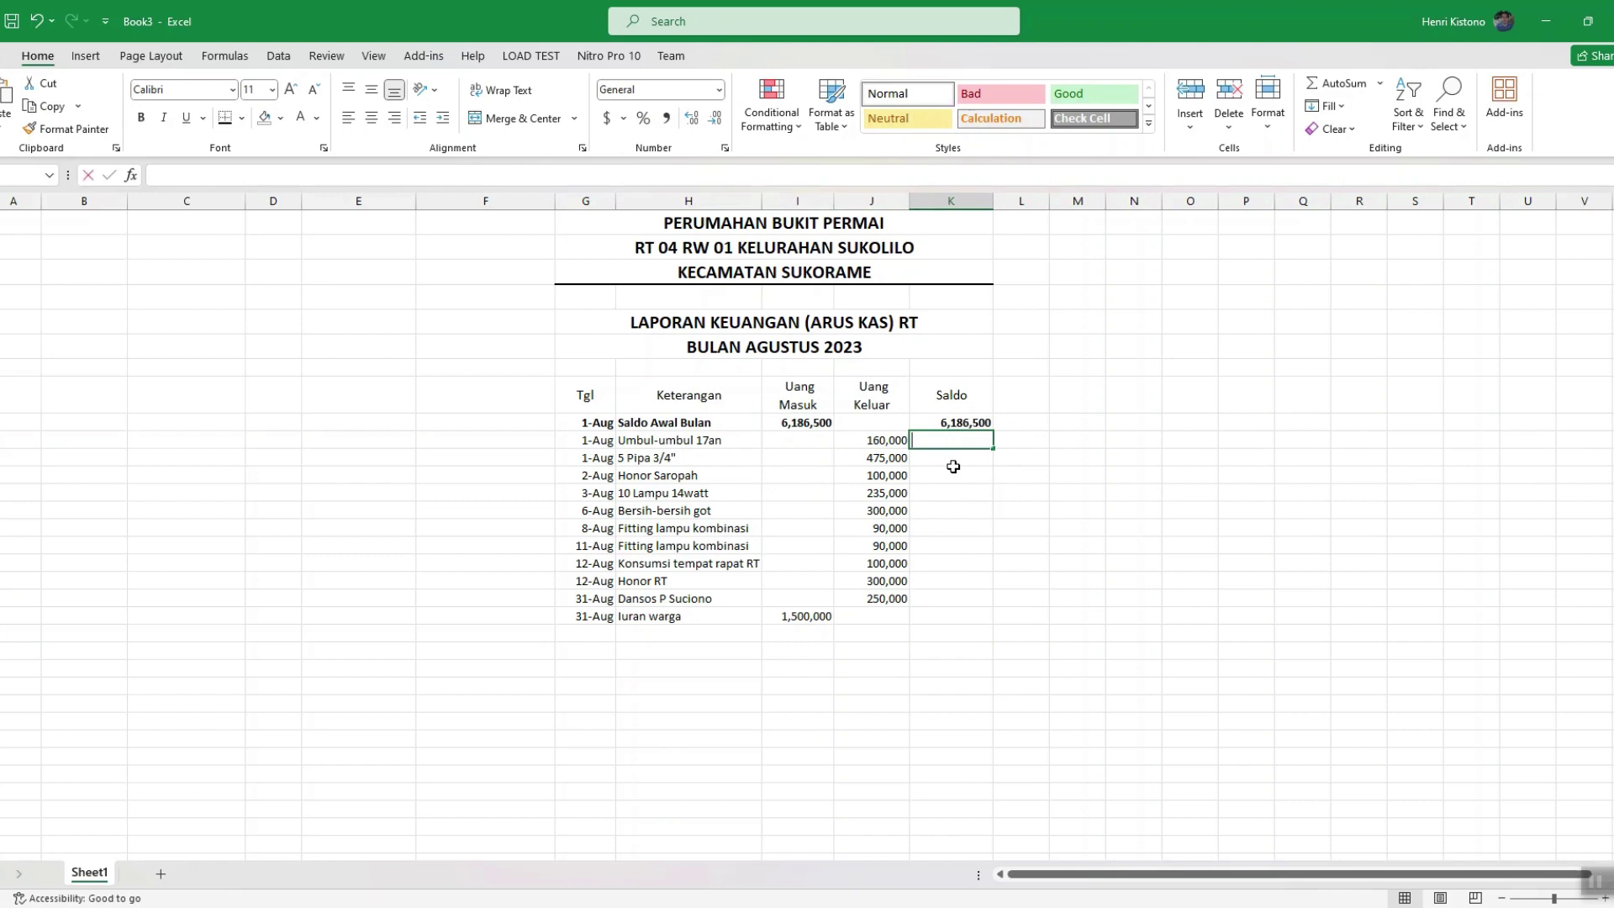
type("=")
left_click(948, 421)
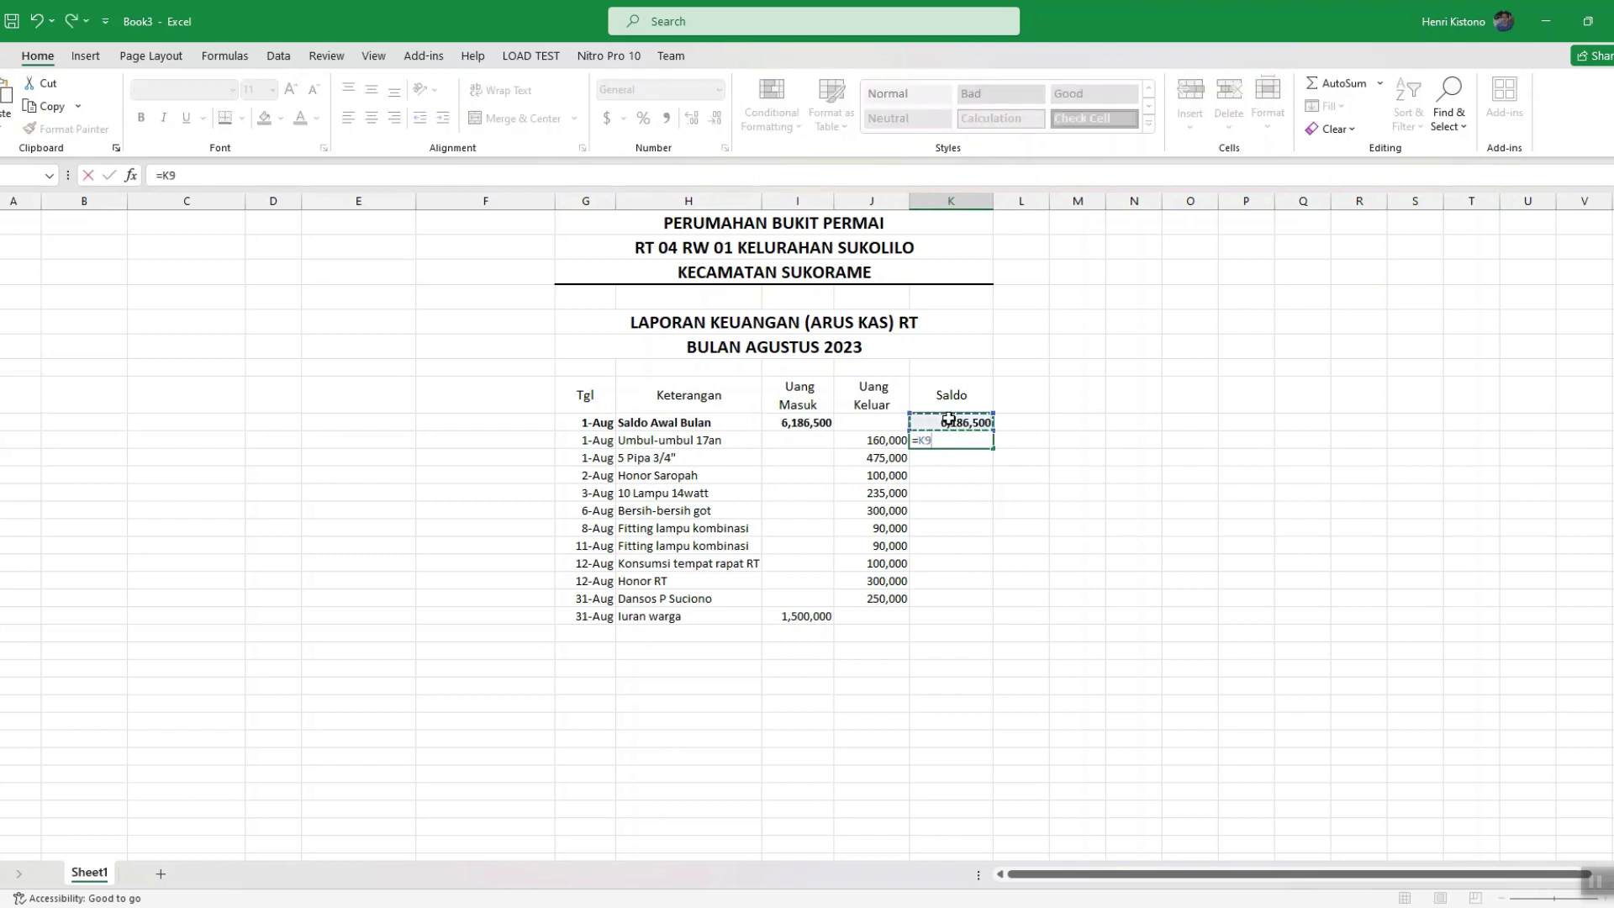
type("+")
left_click(811, 443)
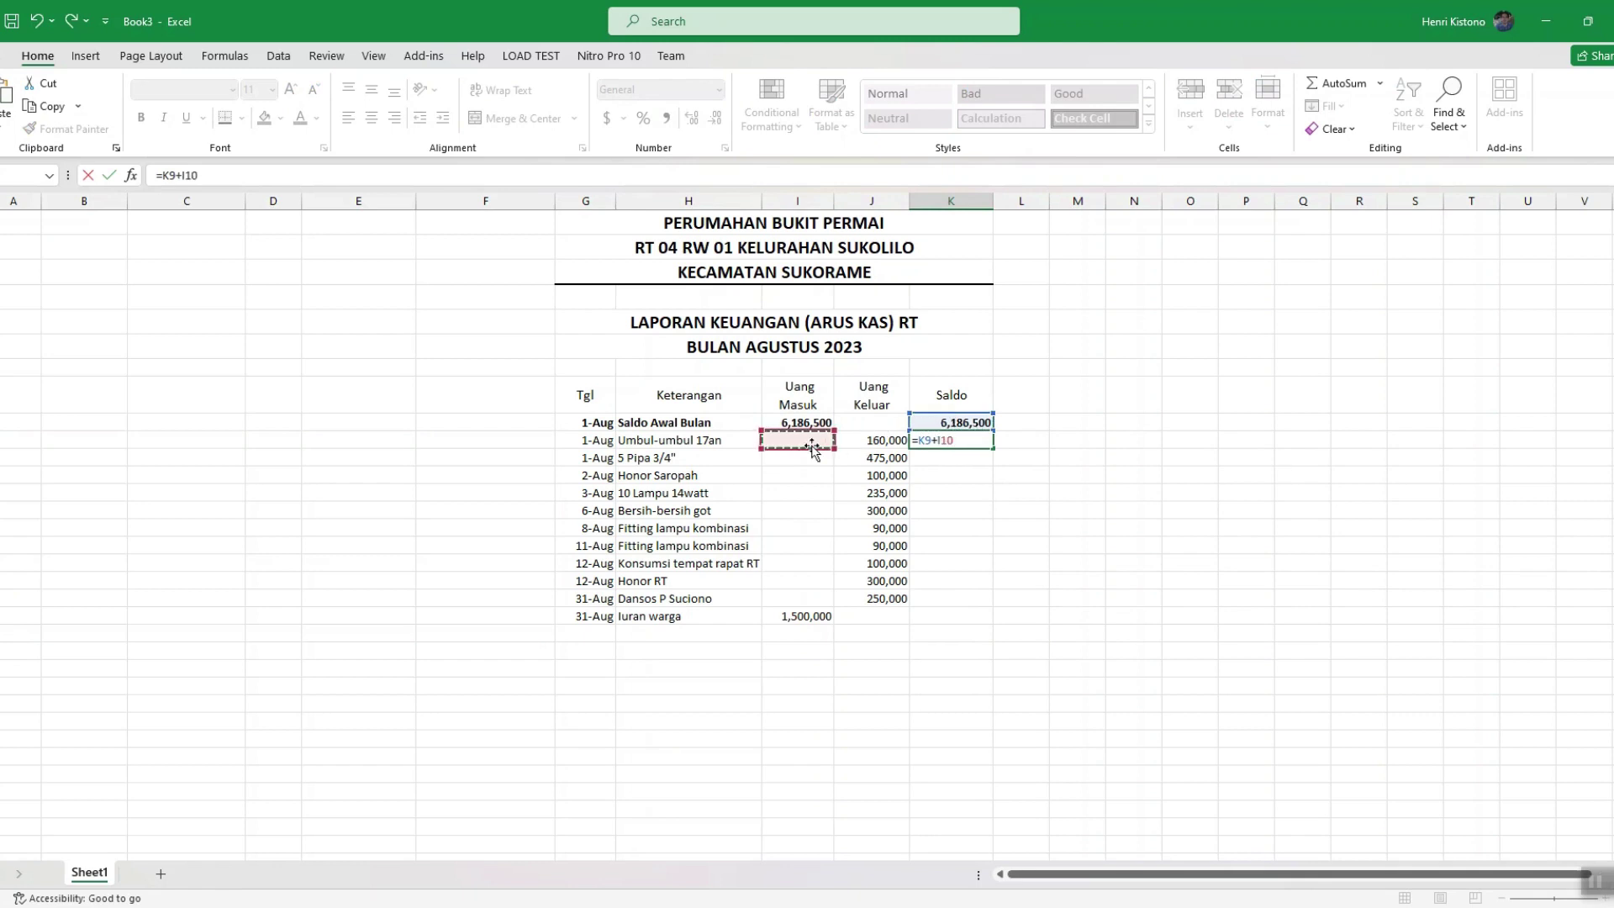
type("-")
left_click(864, 437)
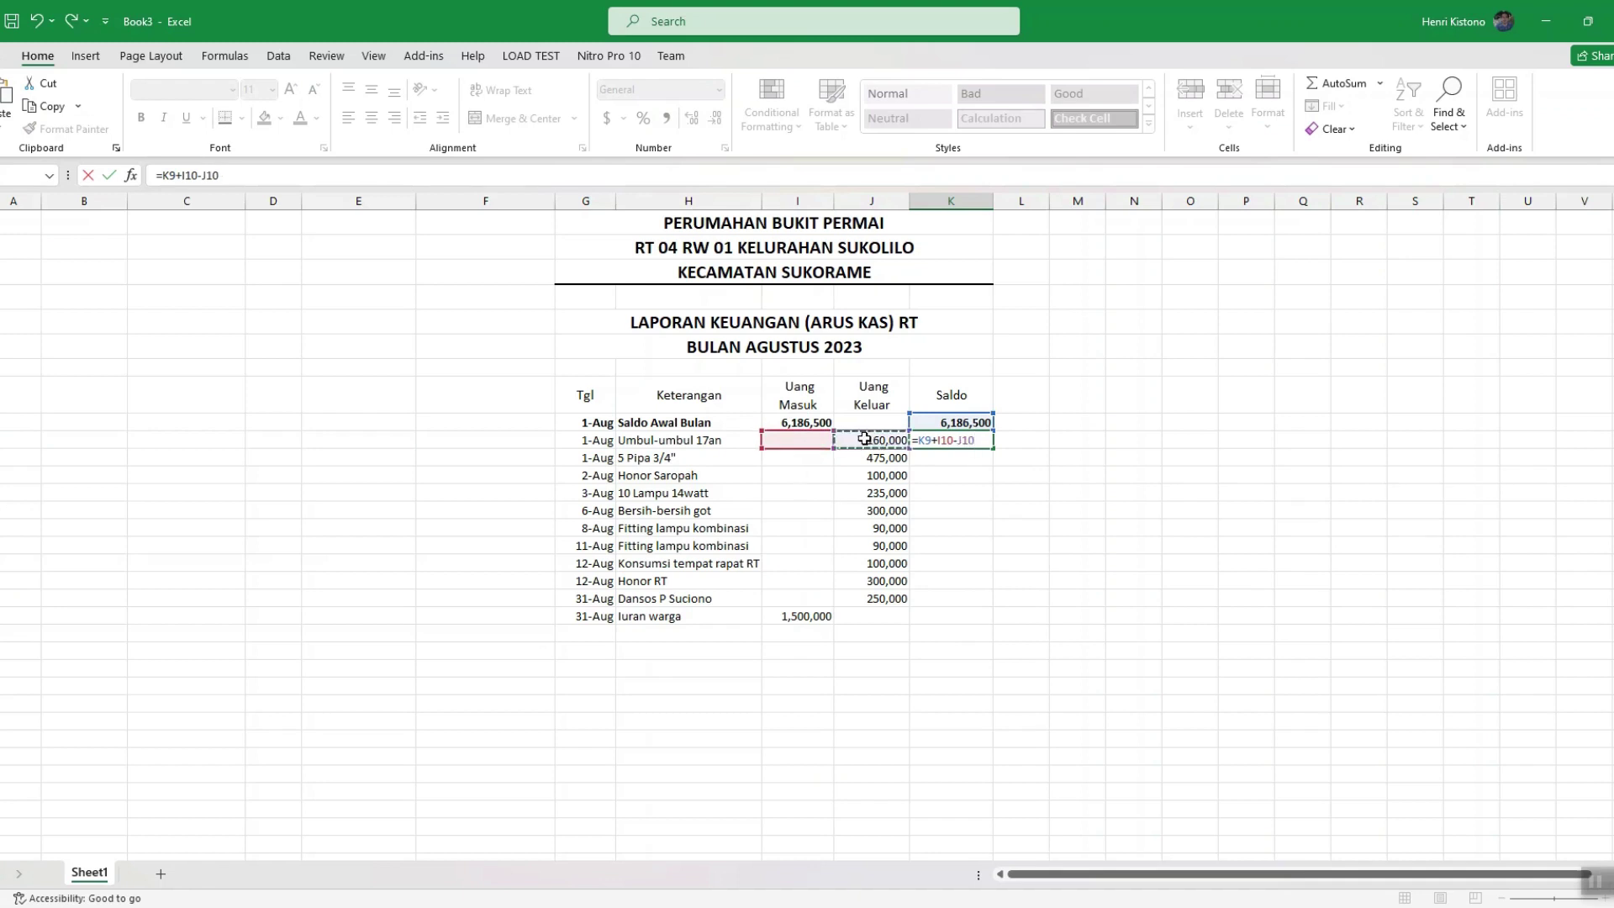
key("ctrl+Return")
left_click(933, 439)
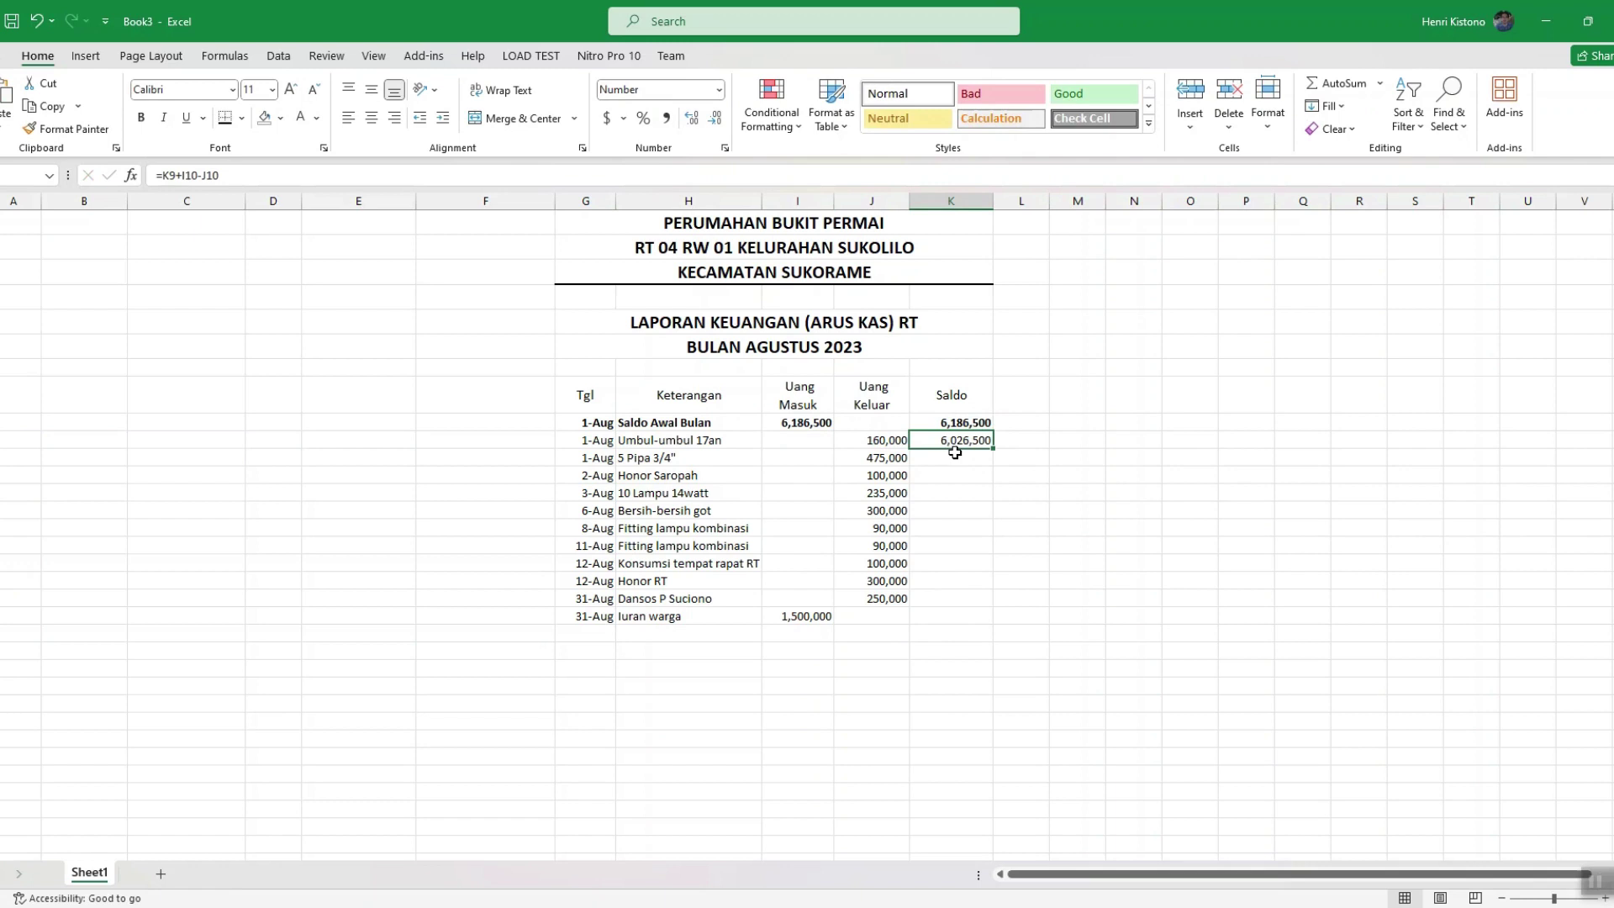
Fill K10's running-balance formula down to K20, ending at 5,586,500.
left_click_drag(955, 452, 947, 607)
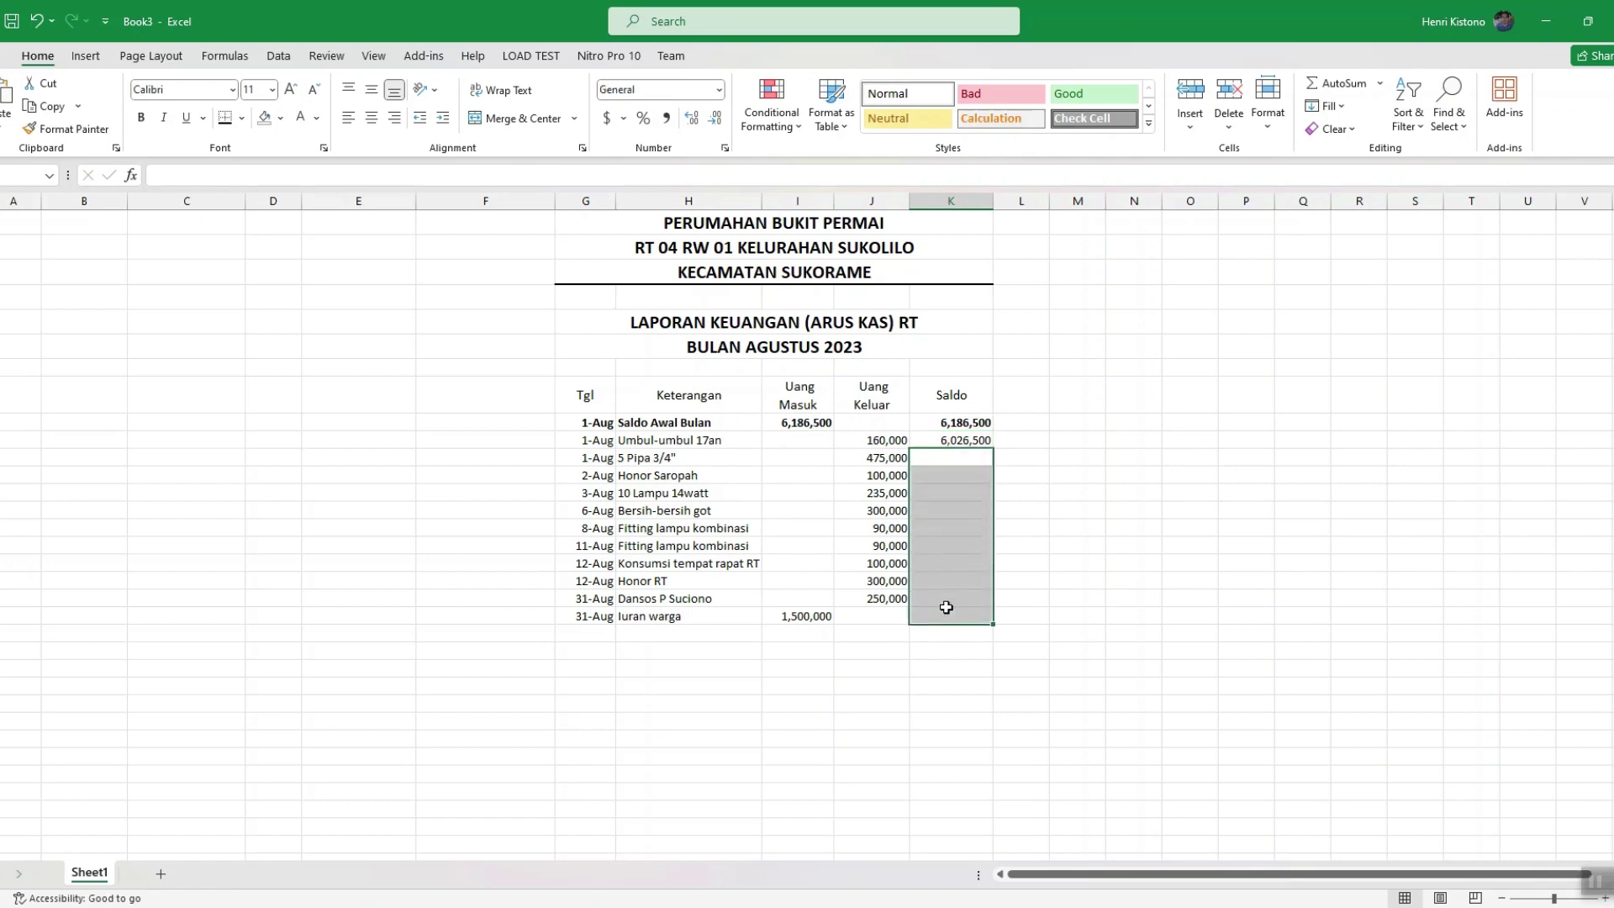
left_click(972, 436)
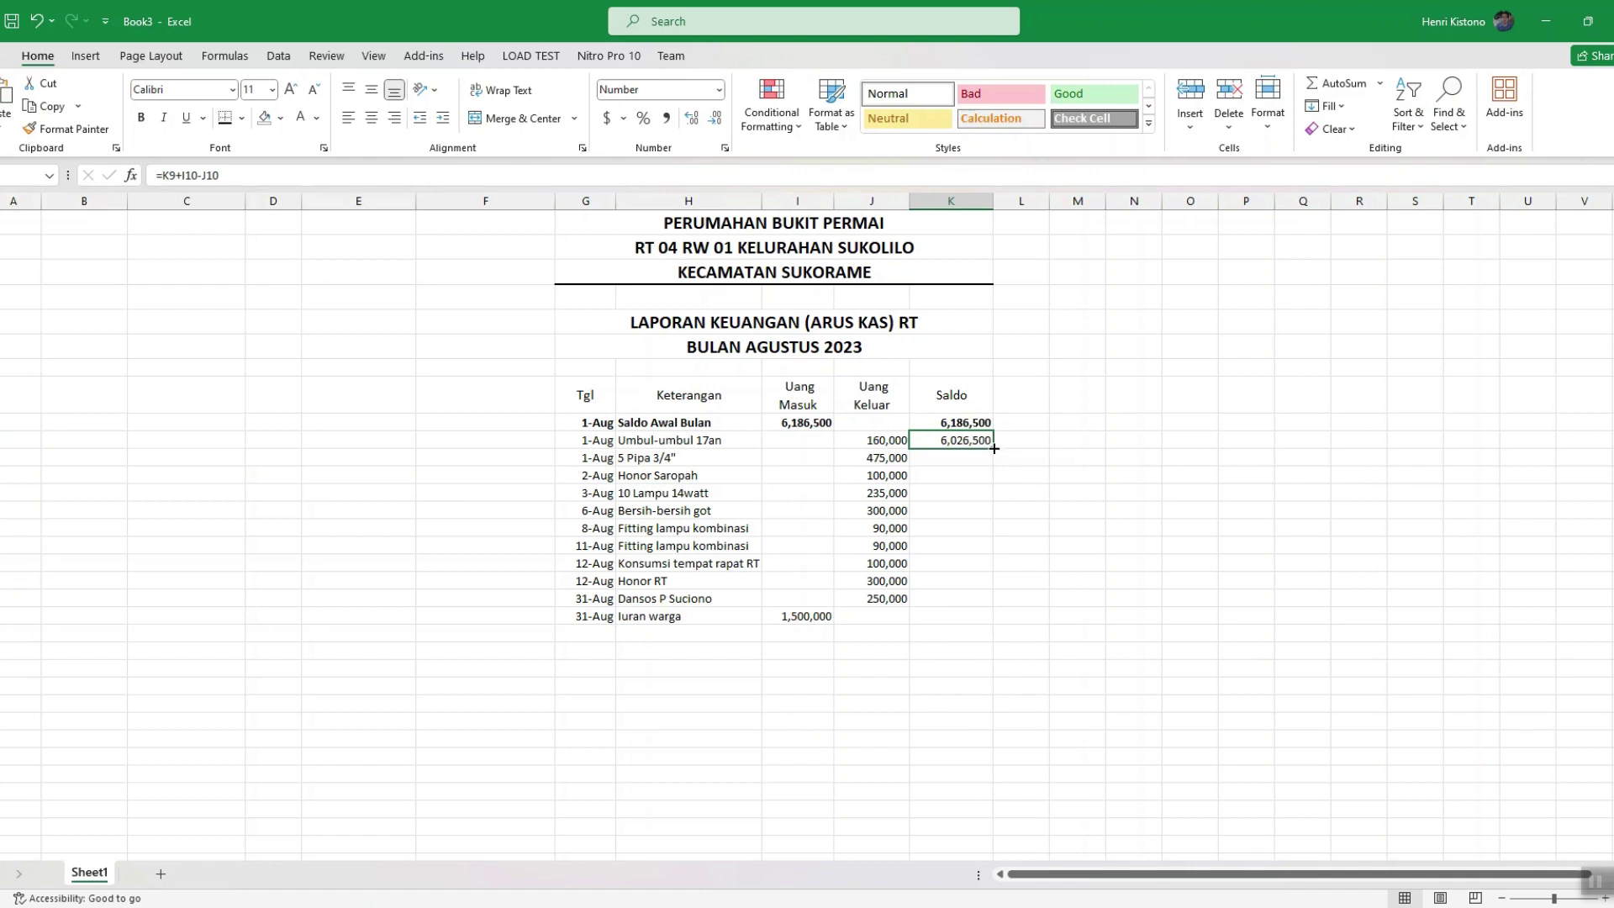
left_click_drag(994, 448, 980, 621)
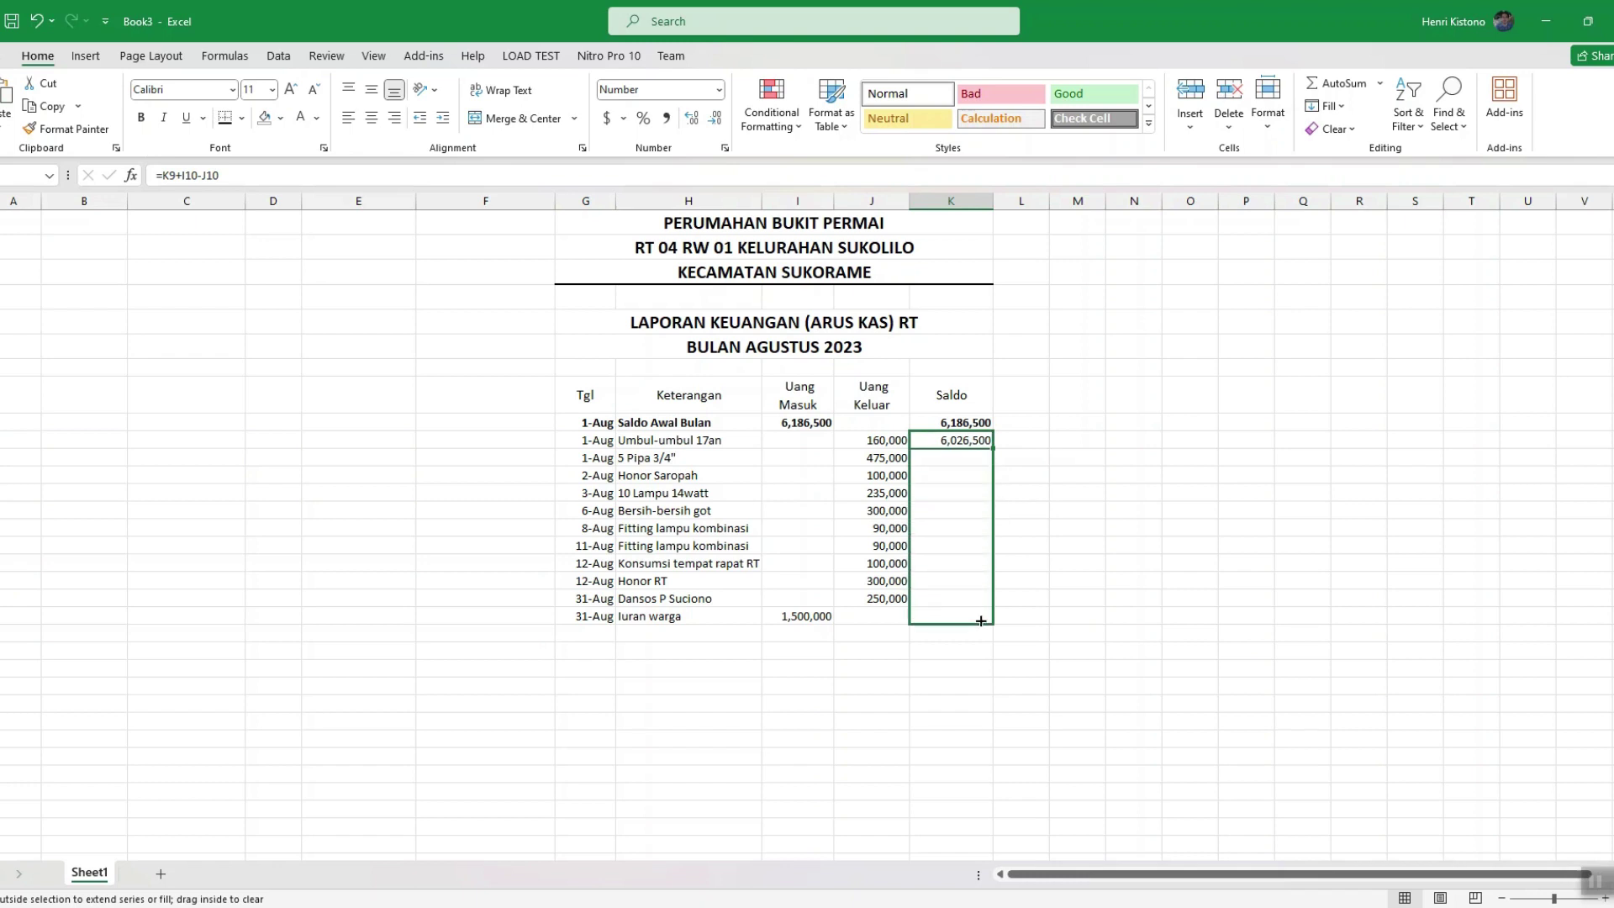
left_click_drag(979, 619, 980, 620)
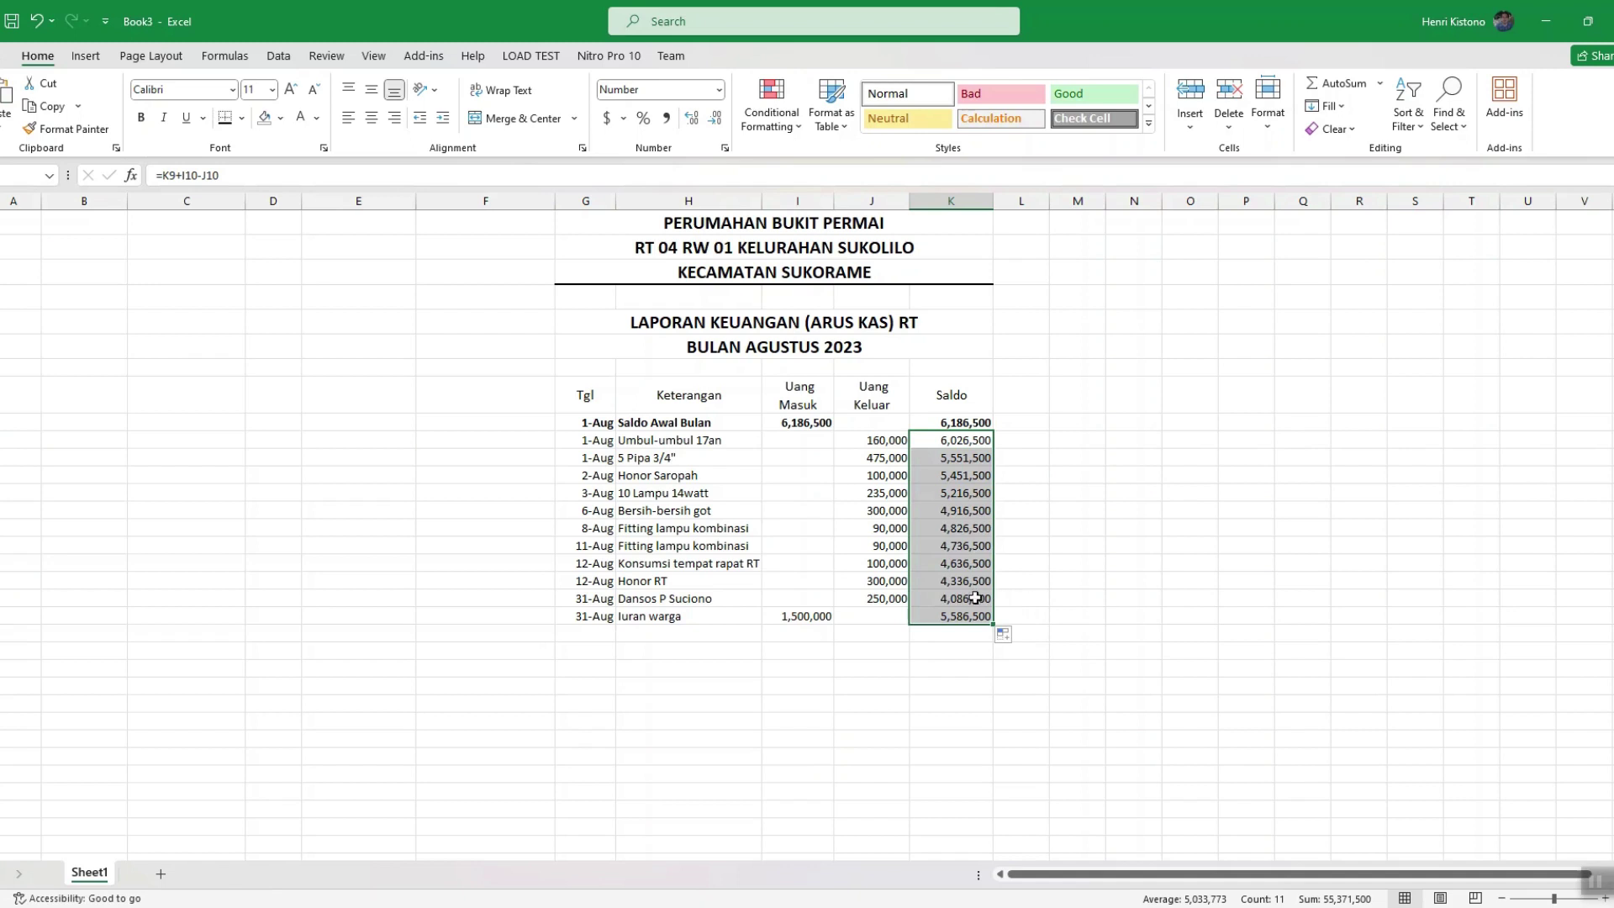
left_click(955, 615)
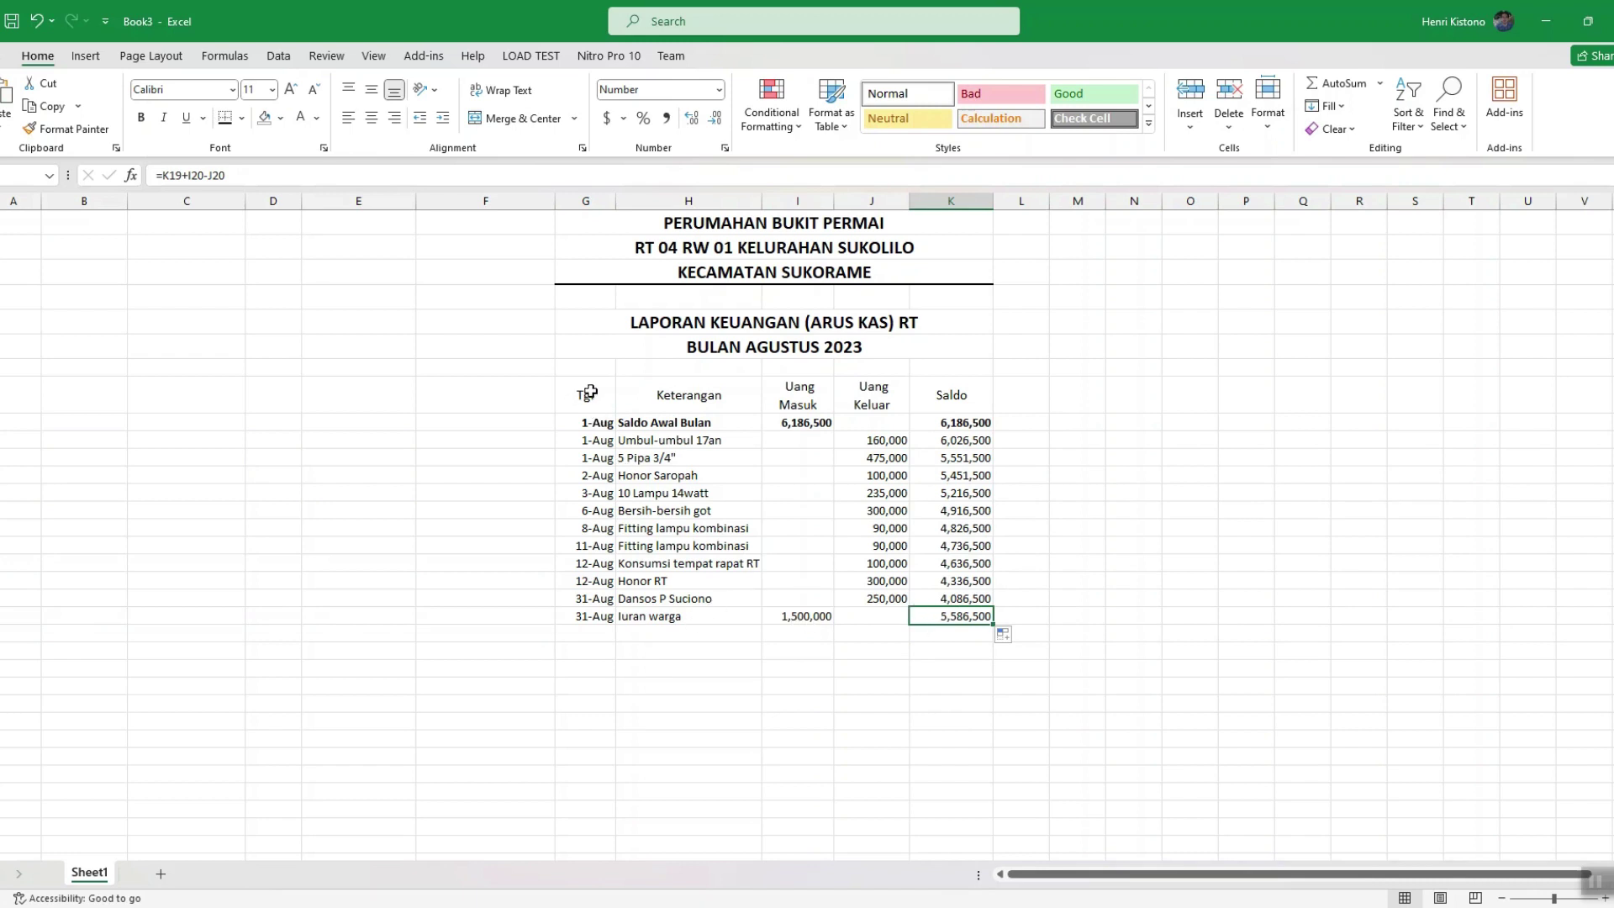
left_click_drag(591, 392, 959, 623)
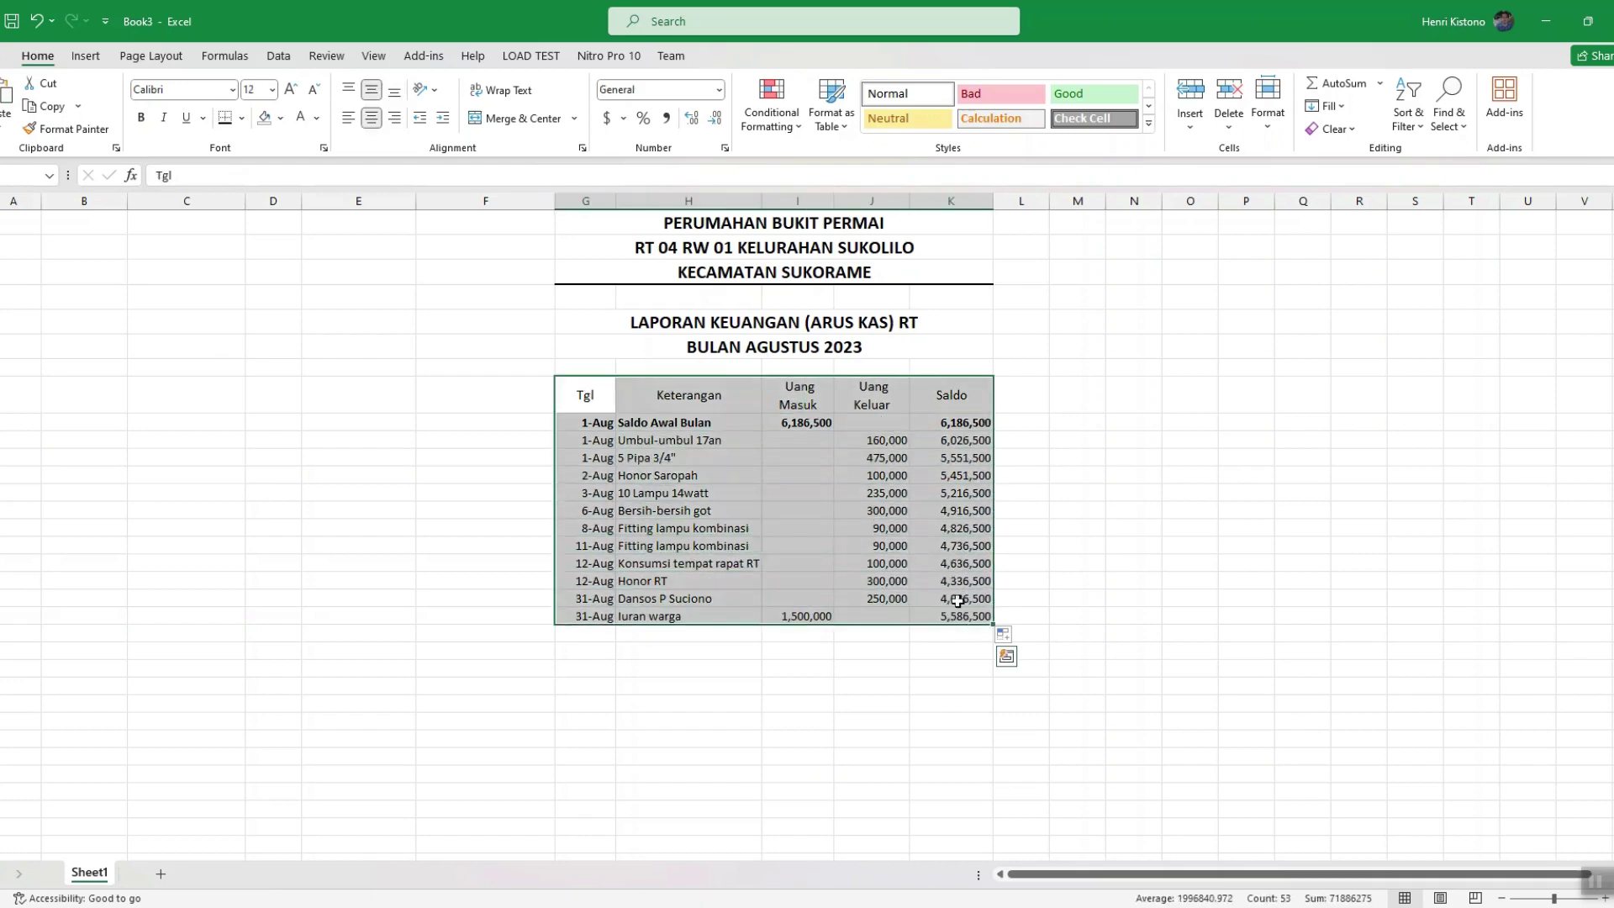
key("alt+Tab")
key("alt+Tab")
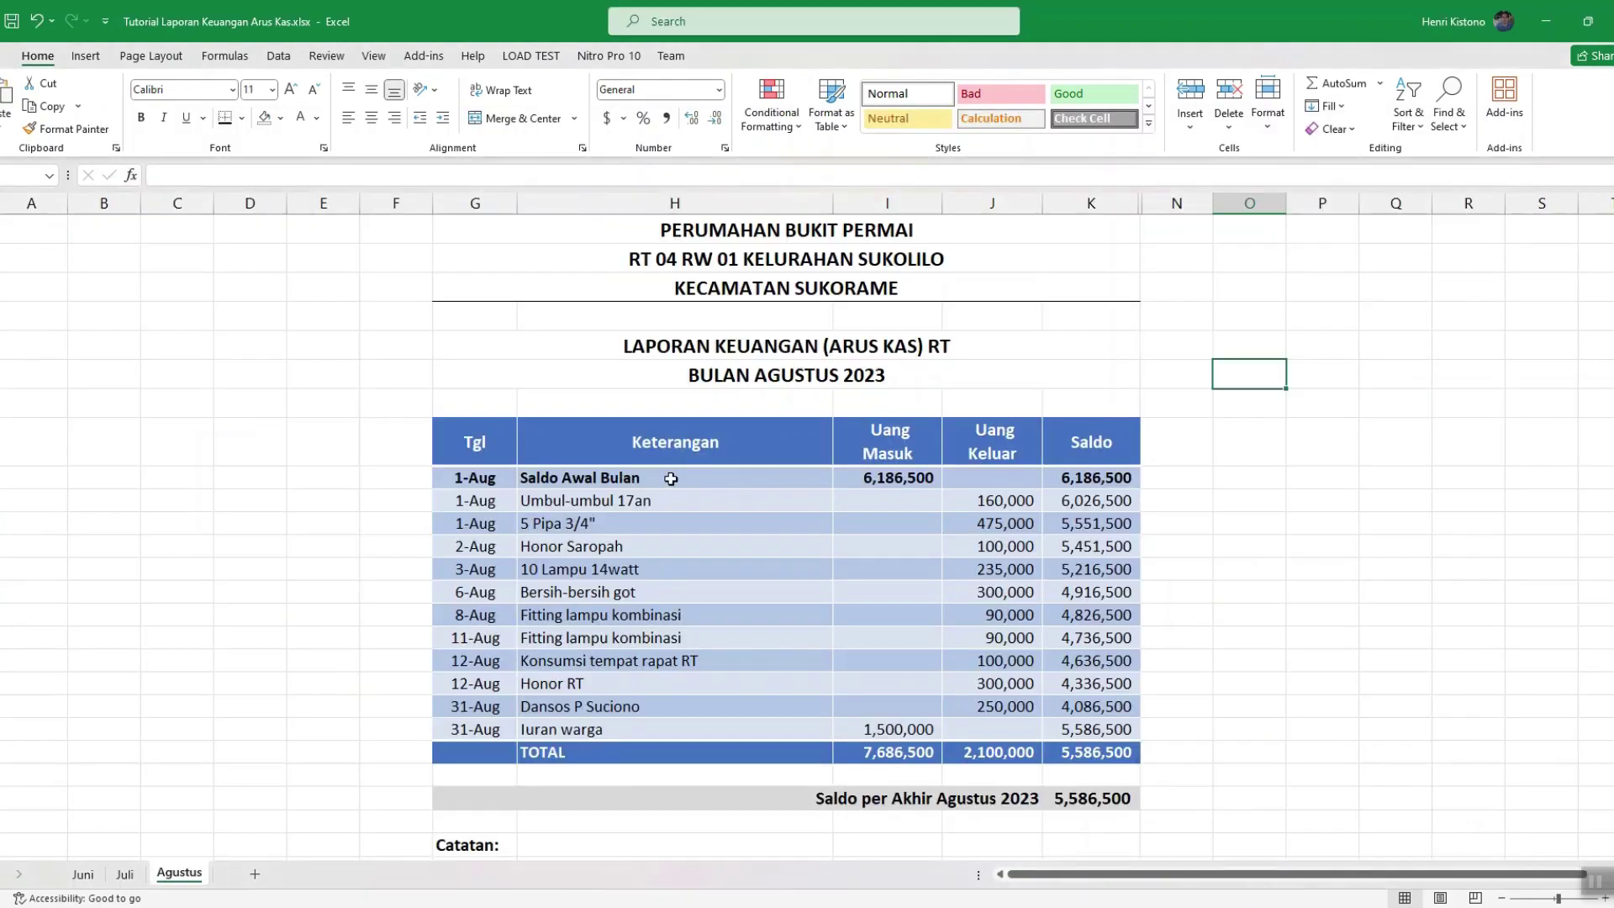
key("alt+Tab")
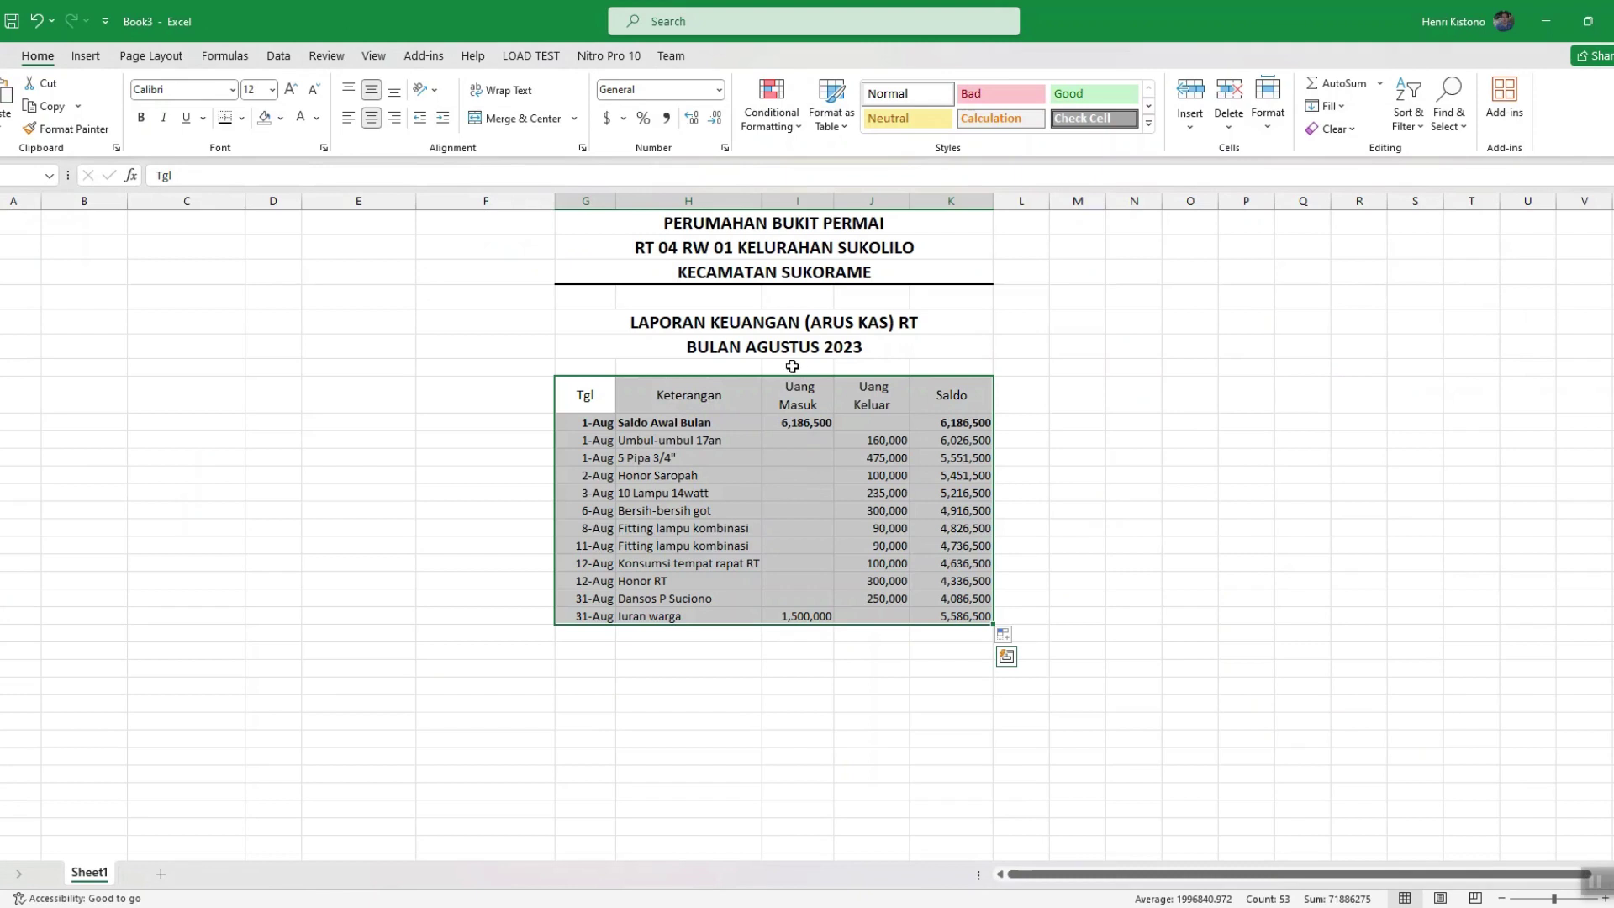
key("Escape")
Format G8:K20 as a table in blue Table Style Medium 9 with headers.
left_click(841, 126)
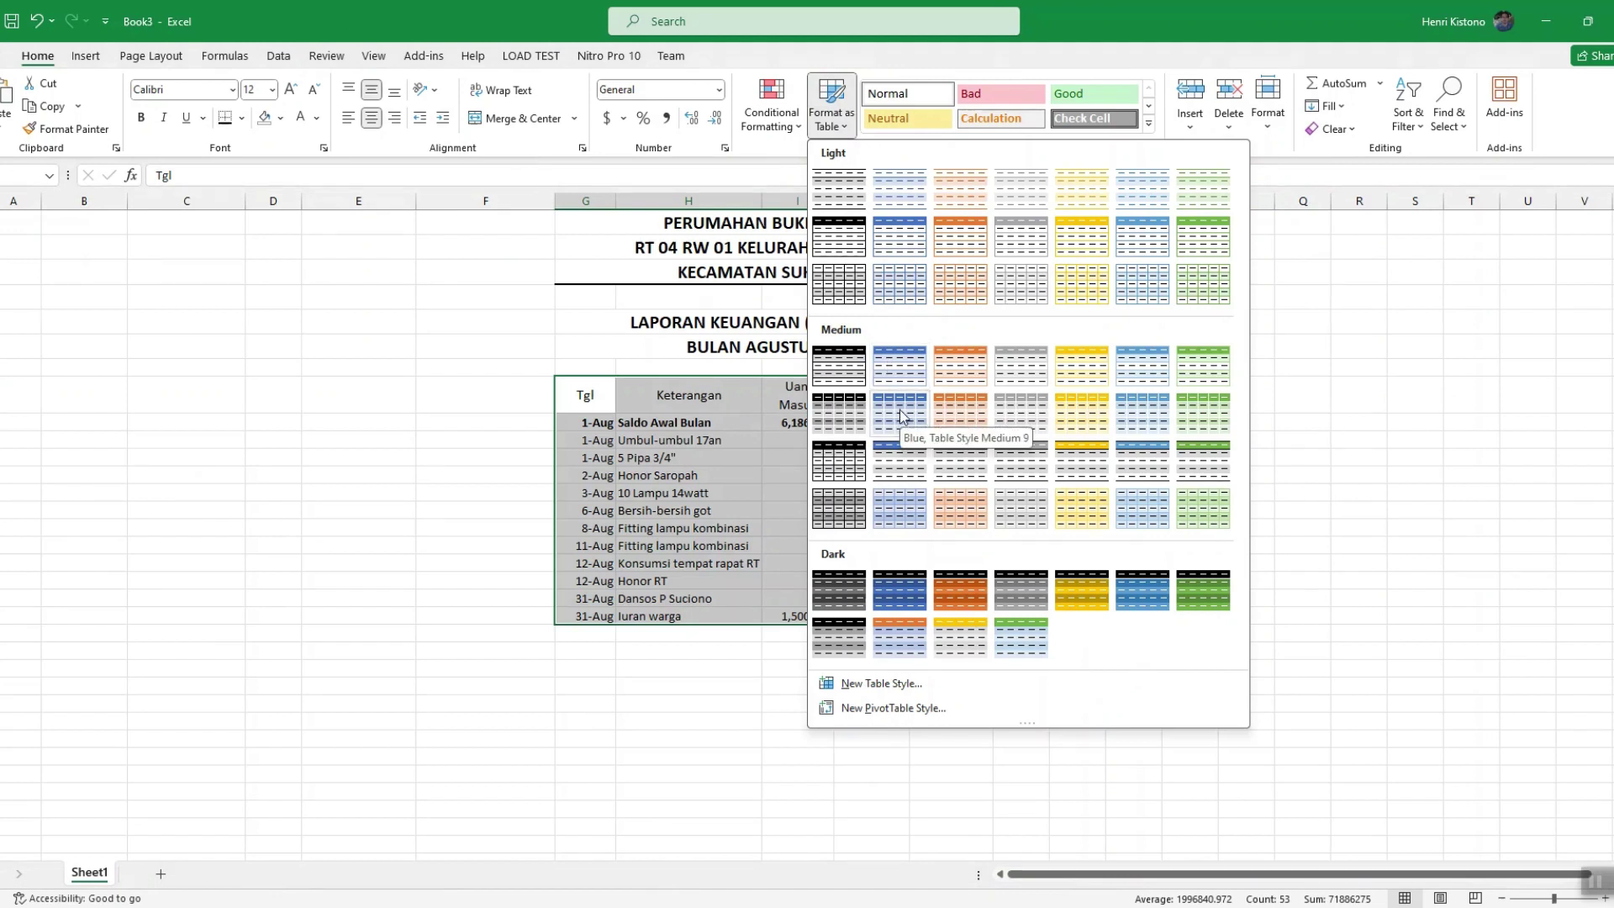
left_click(899, 410)
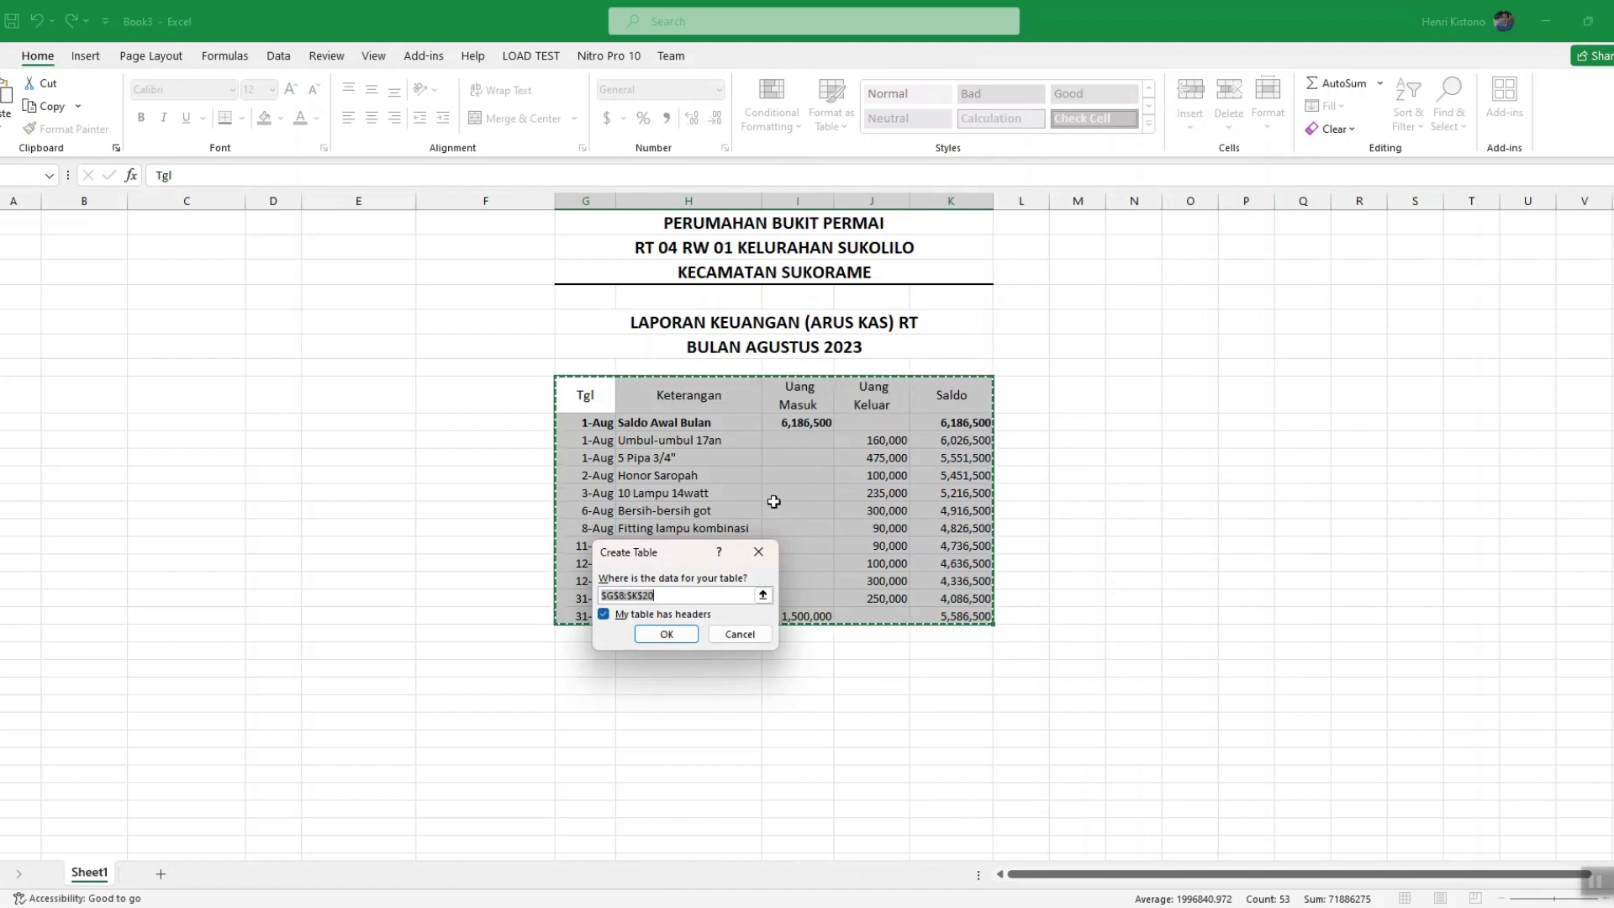
left_click(667, 636)
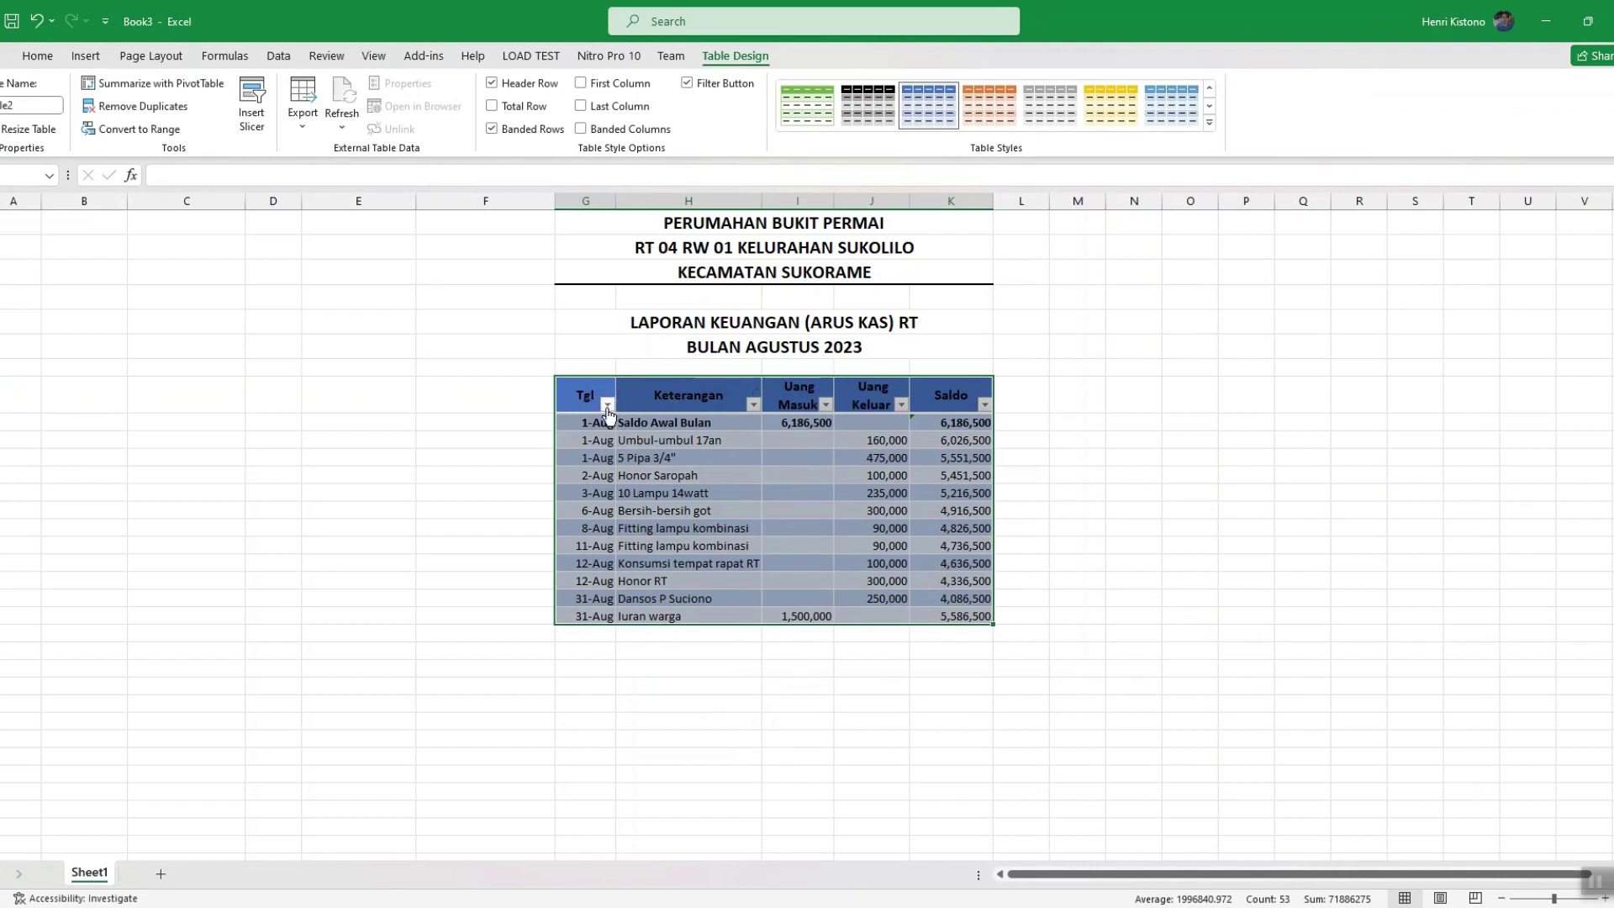
Turn off the filter buttons on the table's header row.
left_click(620, 401)
left_click(607, 404)
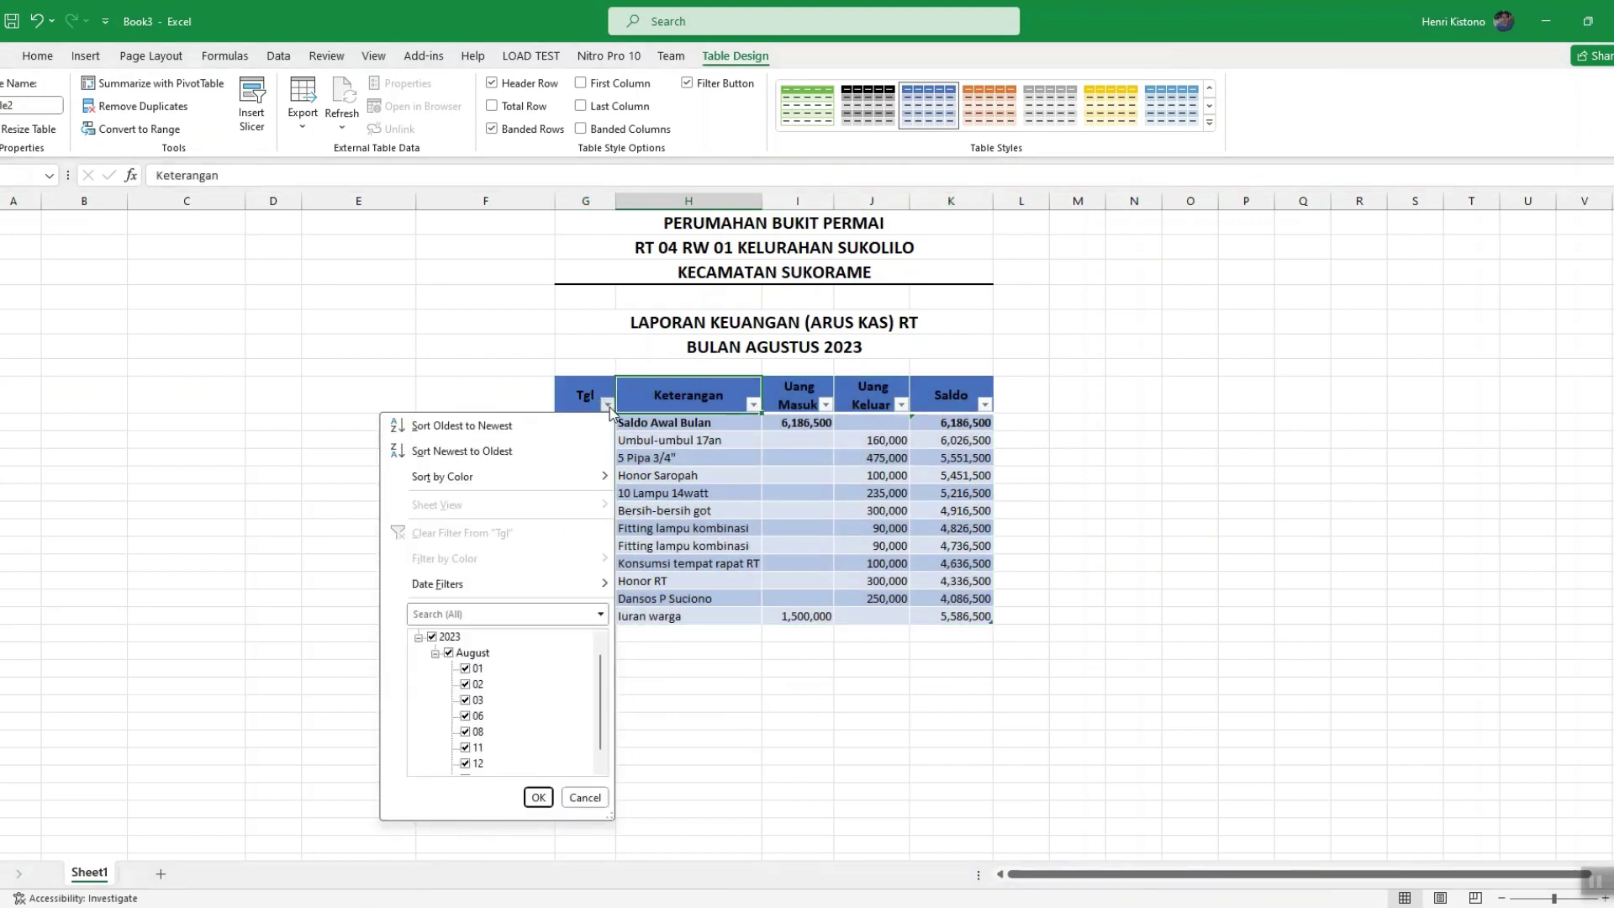
left_click(607, 404)
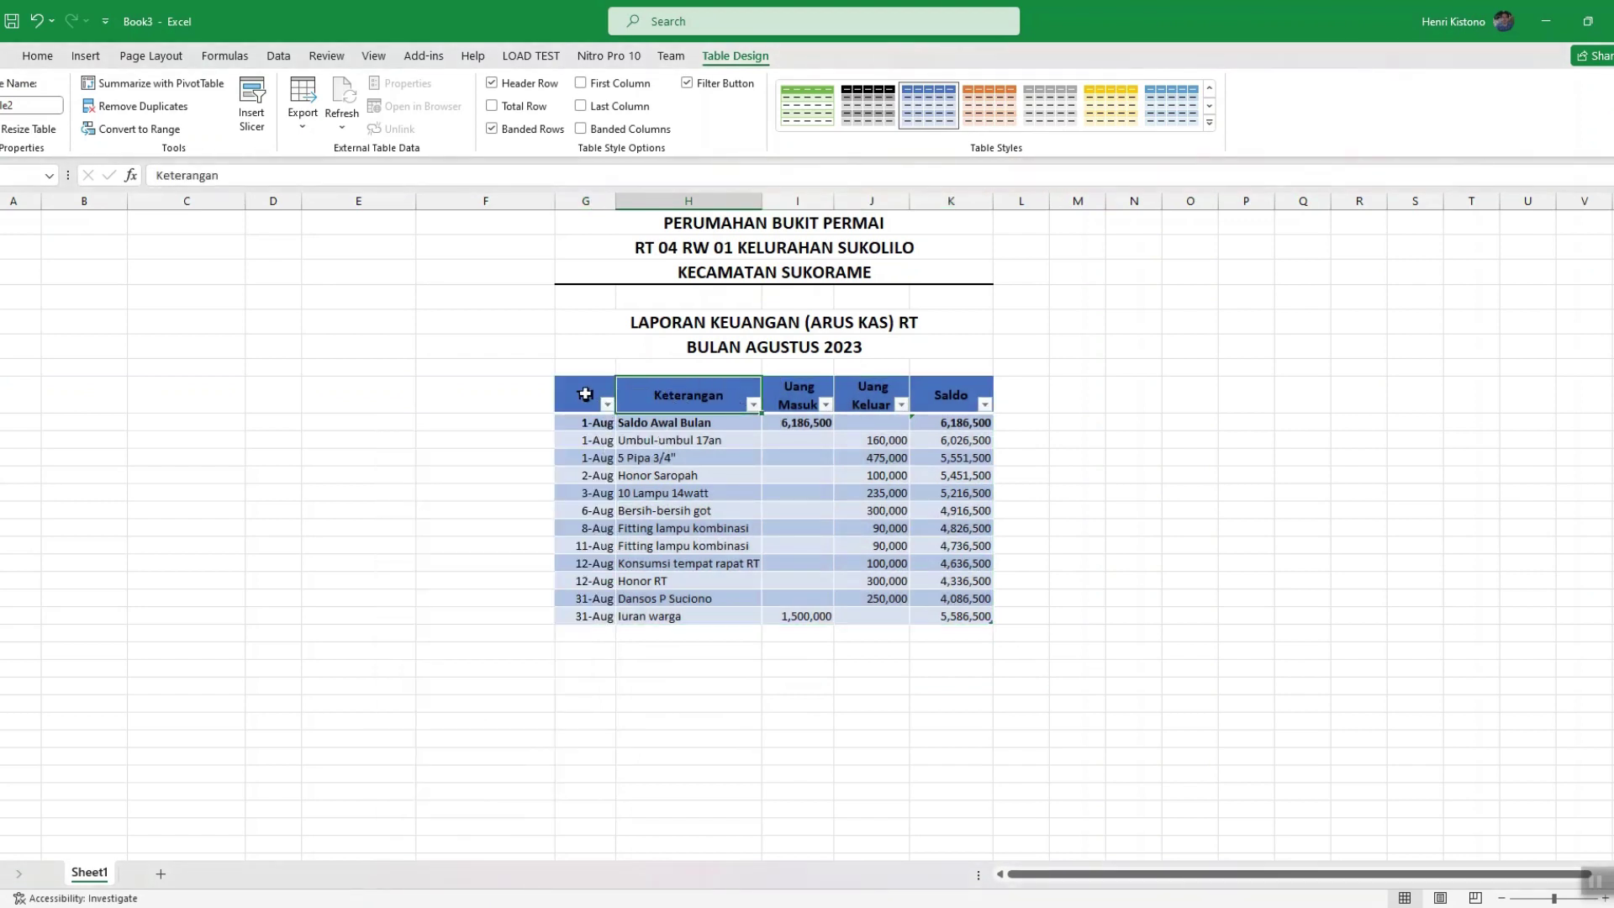
left_click(585, 394)
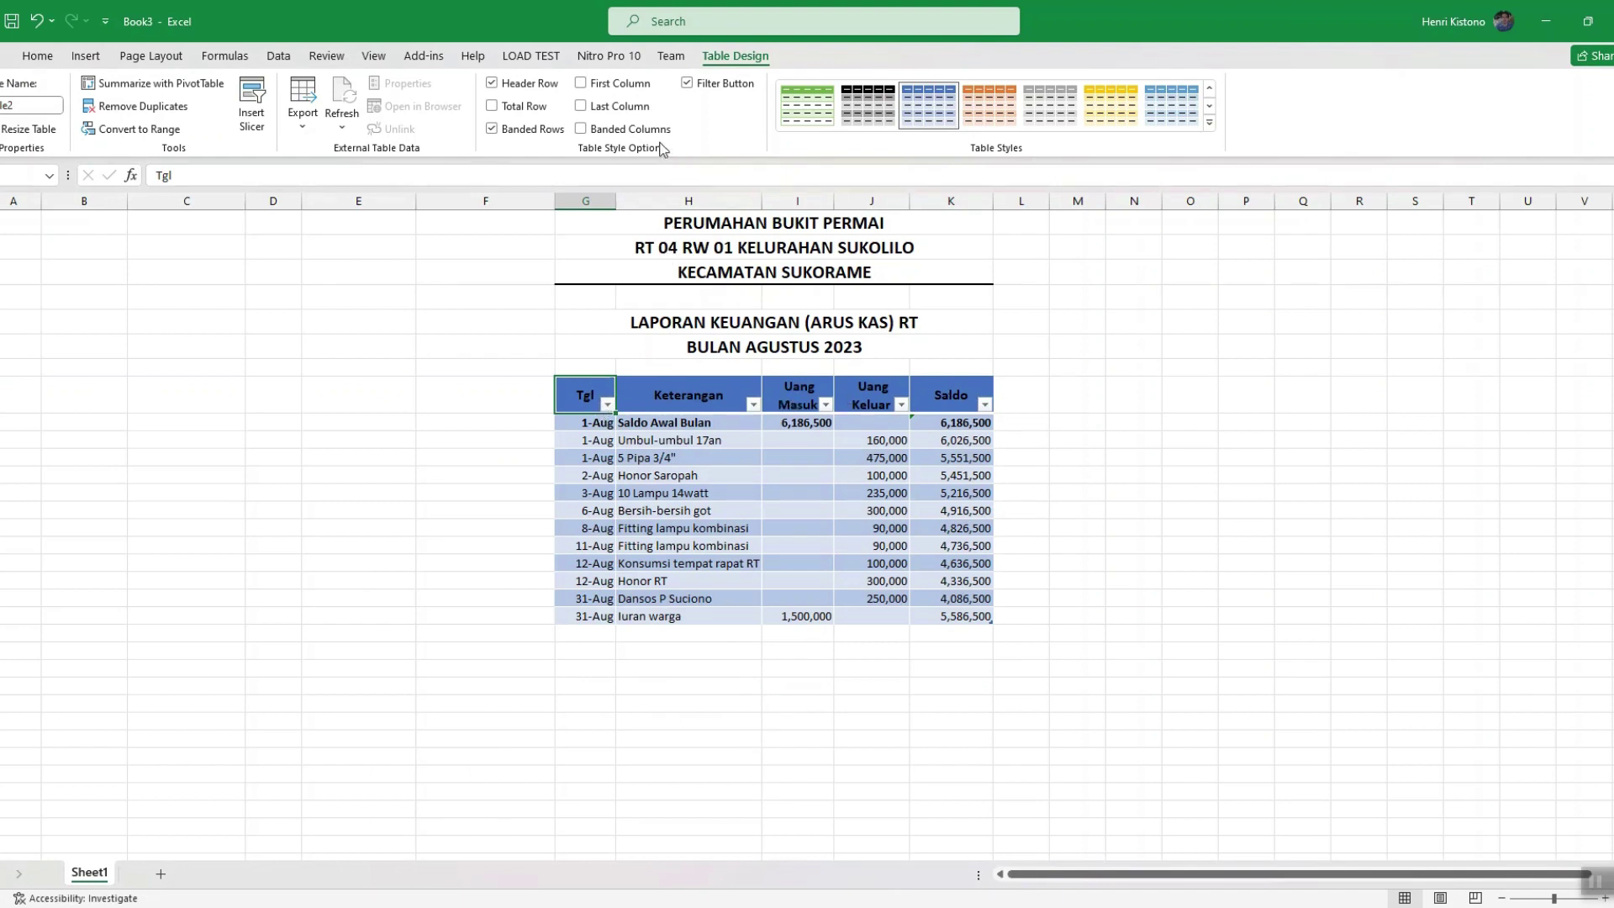
left_click(687, 84)
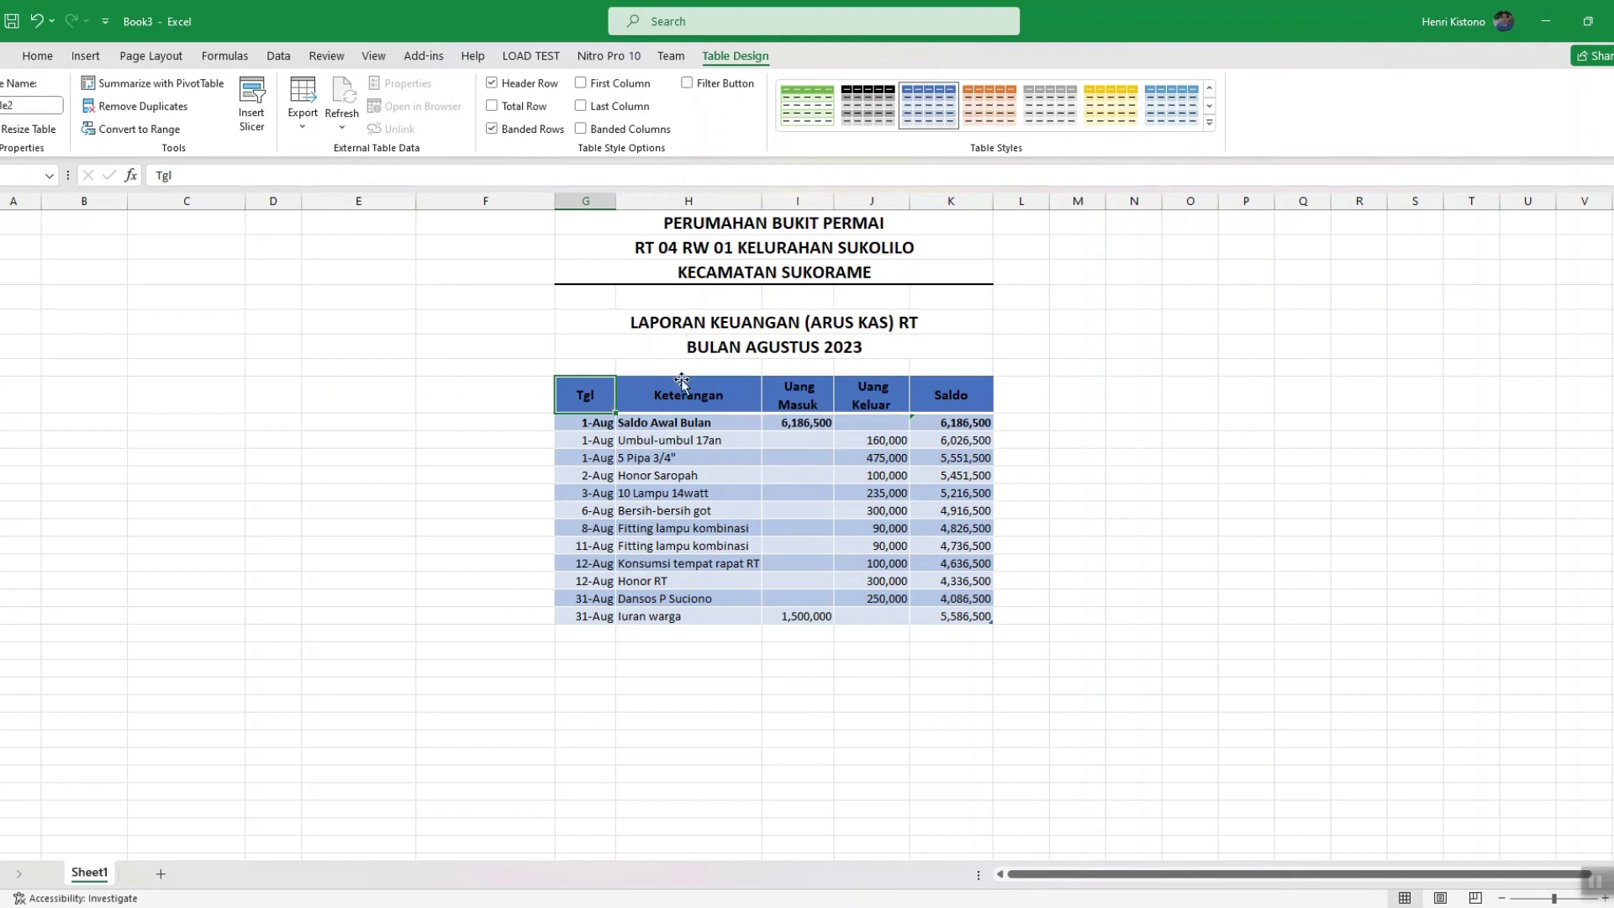
Set the header labels Tgl through Saldo to white font.
left_click_drag(682, 382, 945, 391)
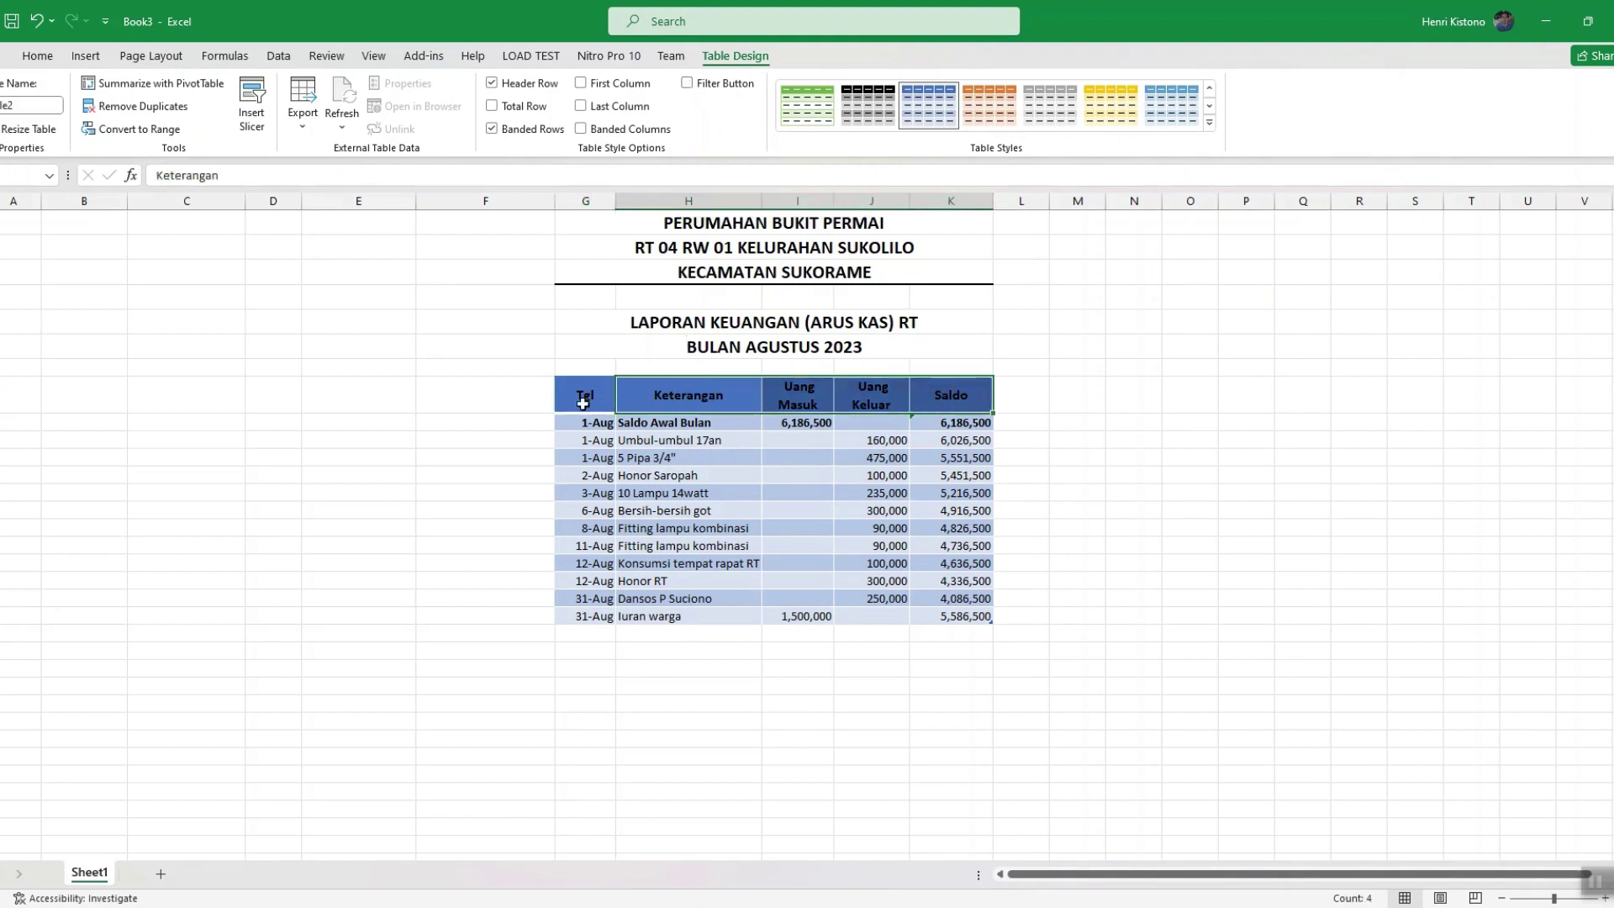
left_click_drag(582, 404, 938, 395)
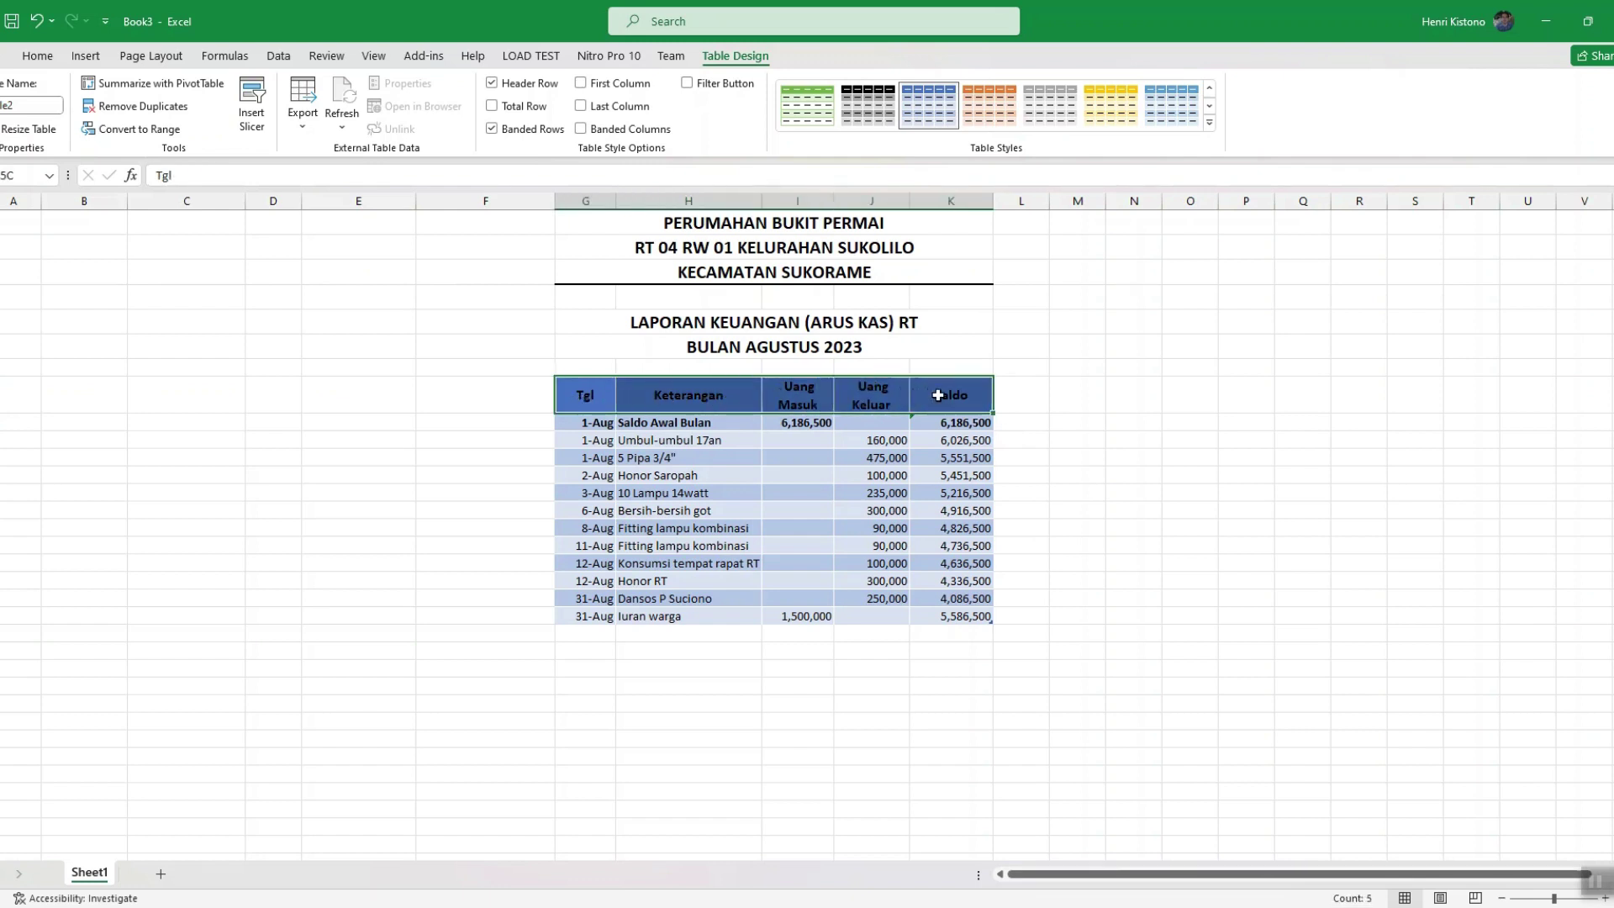
left_click(38, 56)
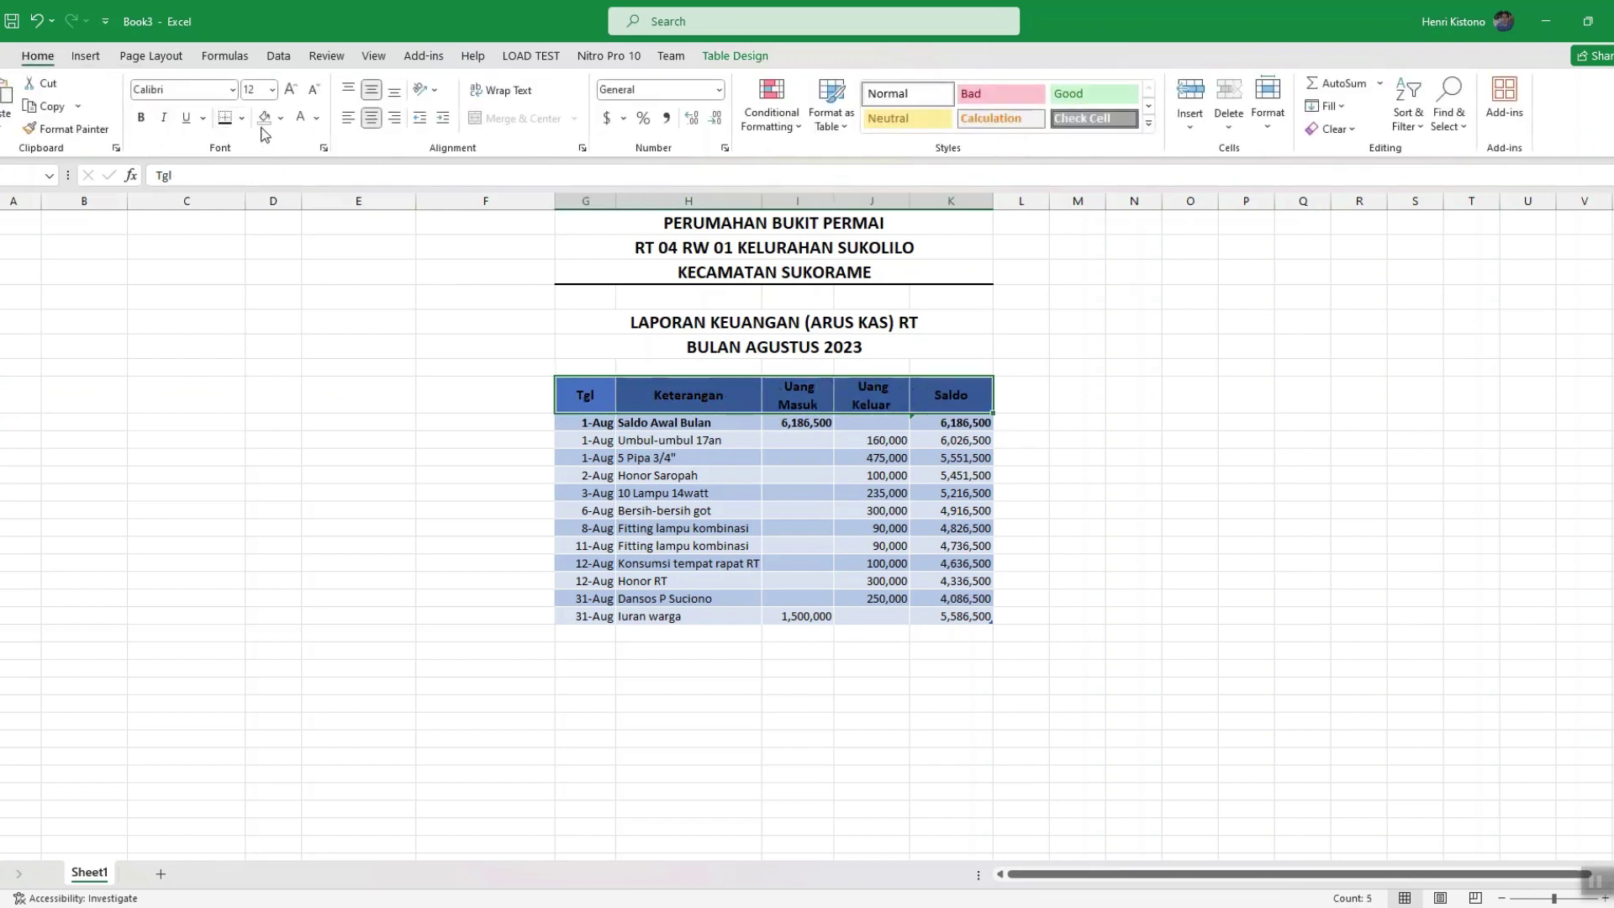
left_click(300, 118)
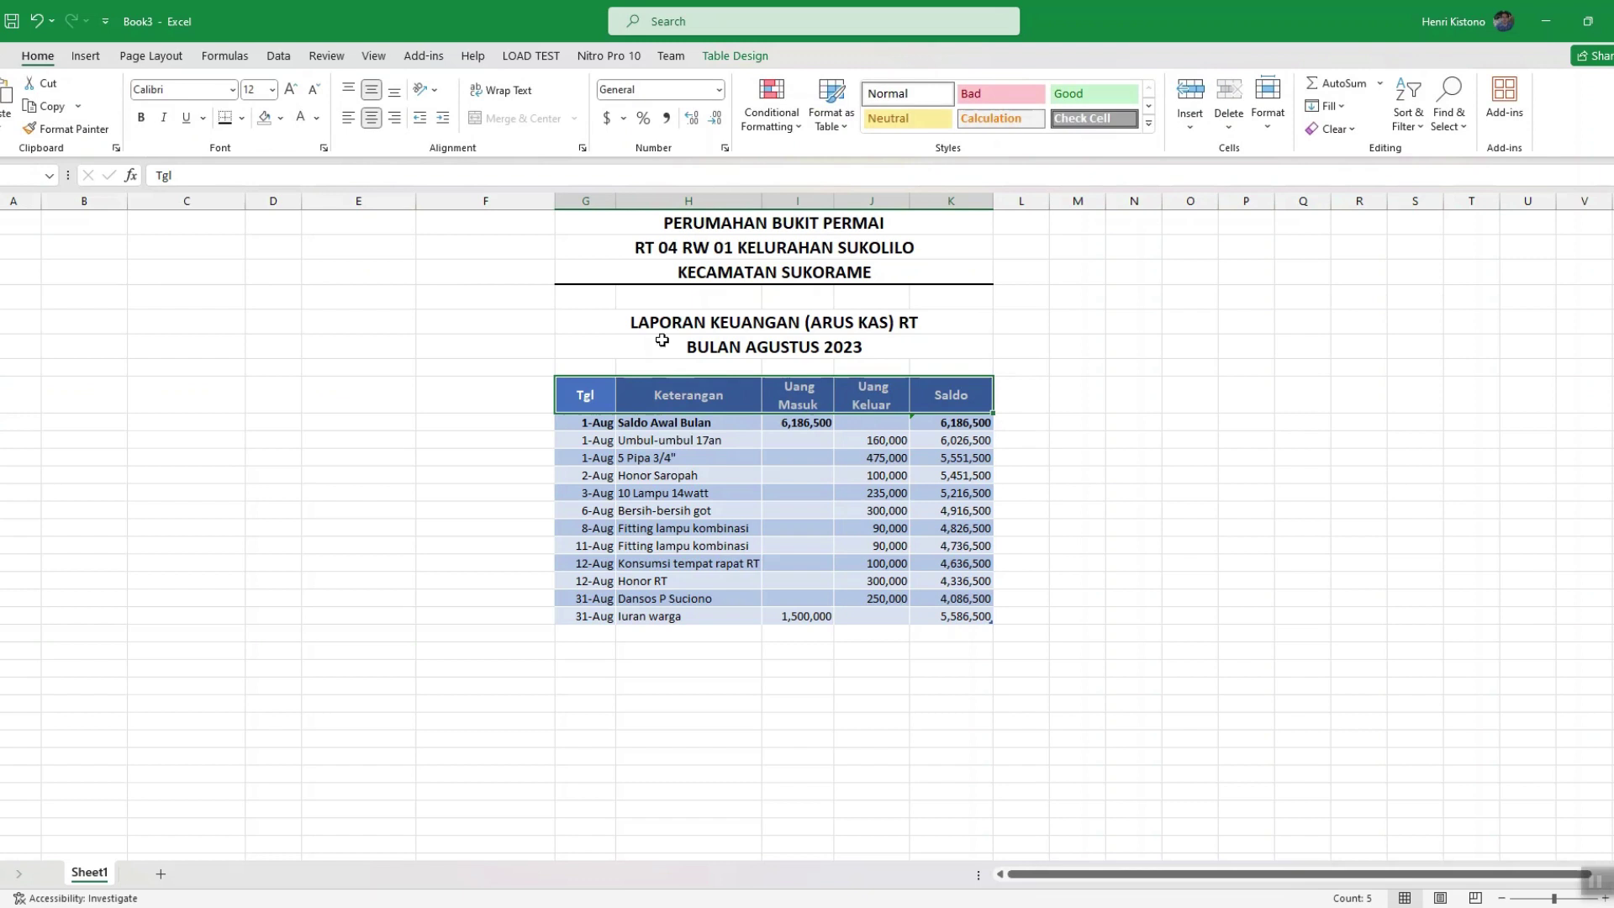
left_click(804, 387)
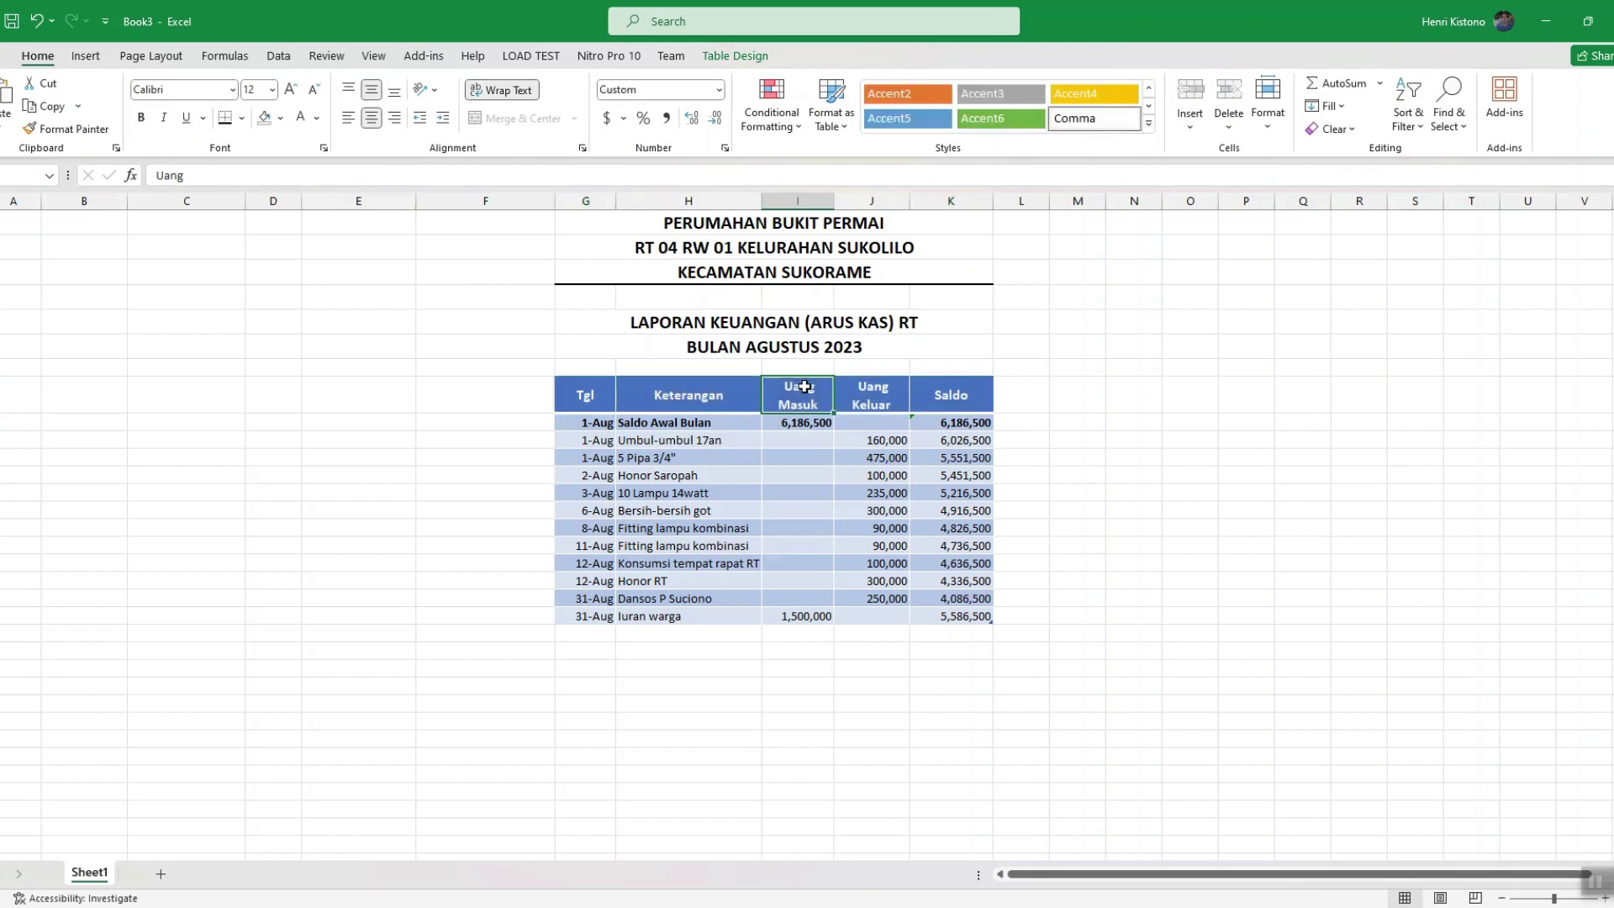
left_click(668, 633)
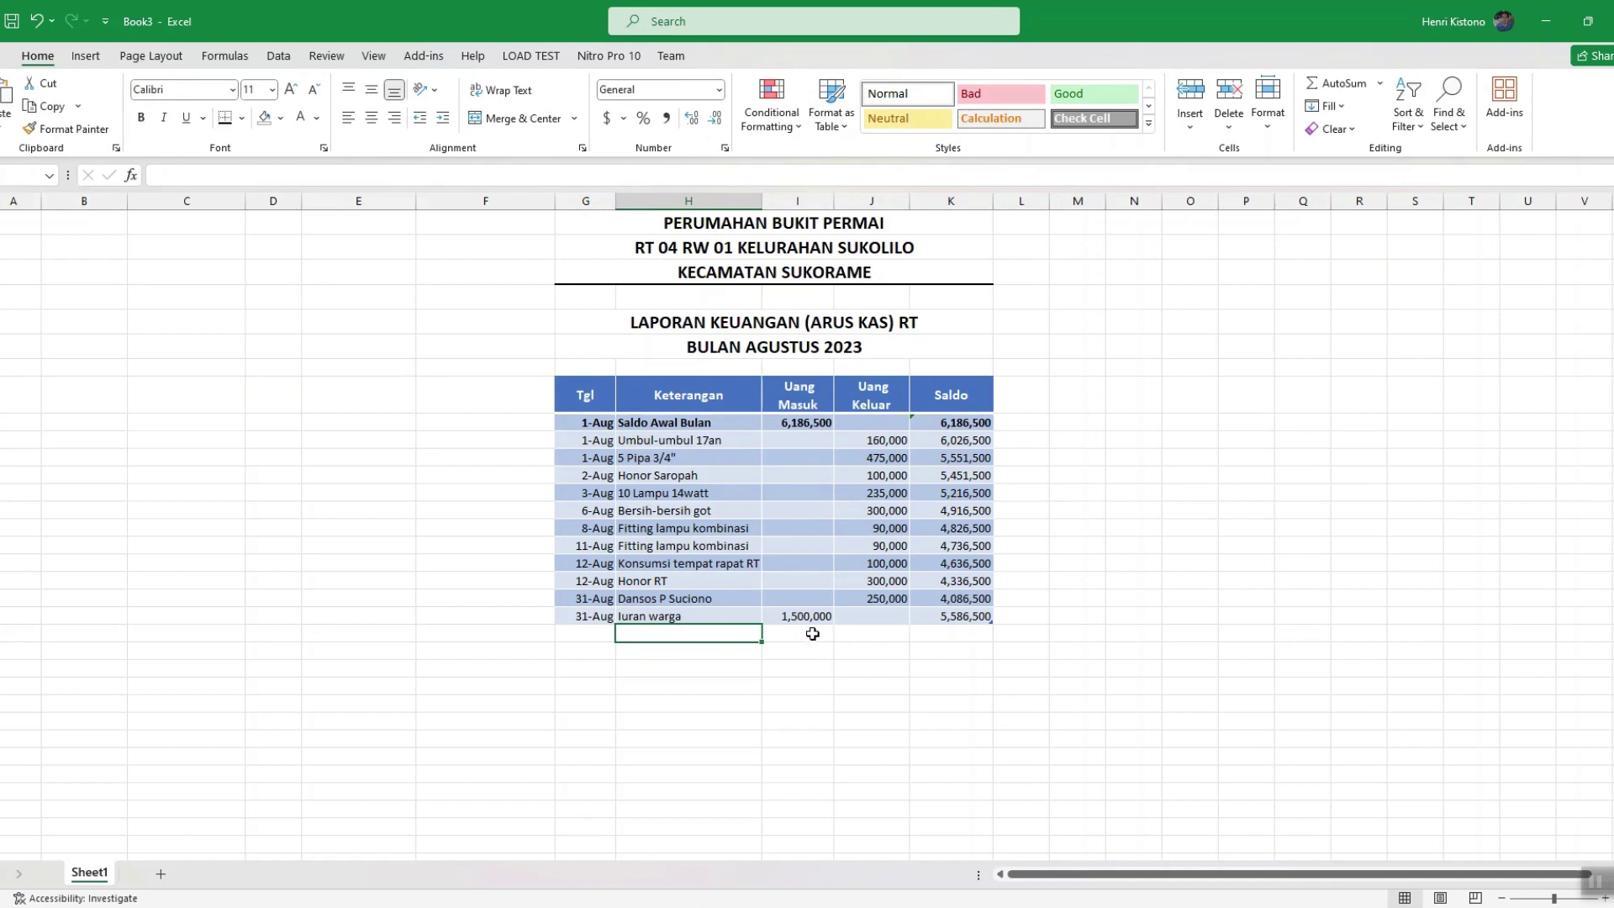
AutoSum Uang Masuk and Uang Keluar in a new row labelled TOTAL.
left_click(809, 633)
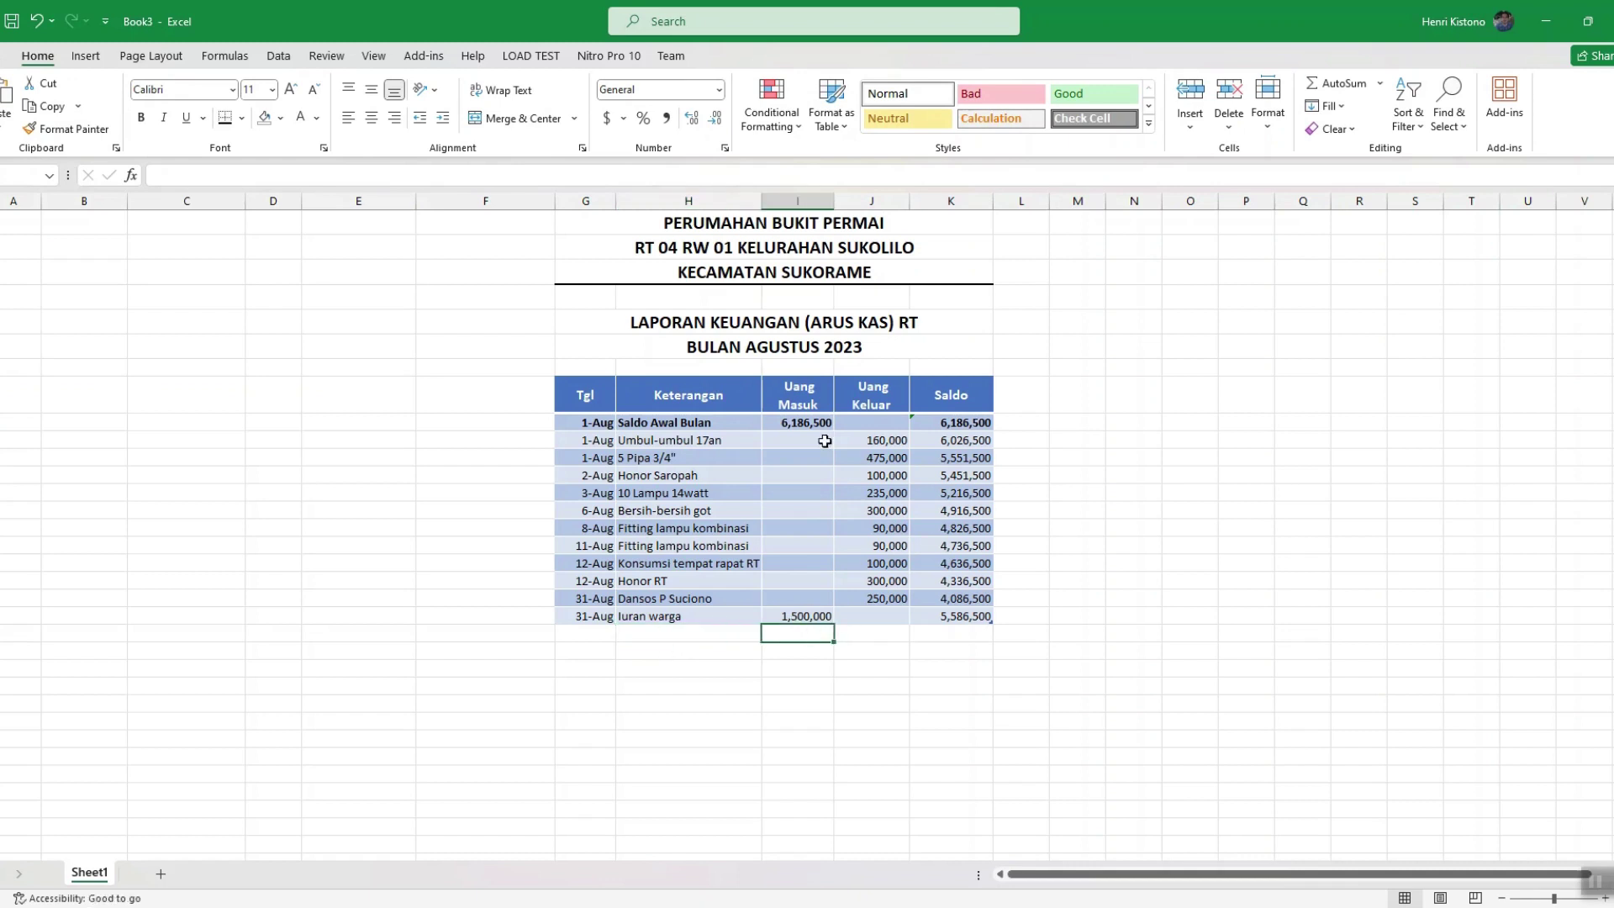
left_click(1341, 87)
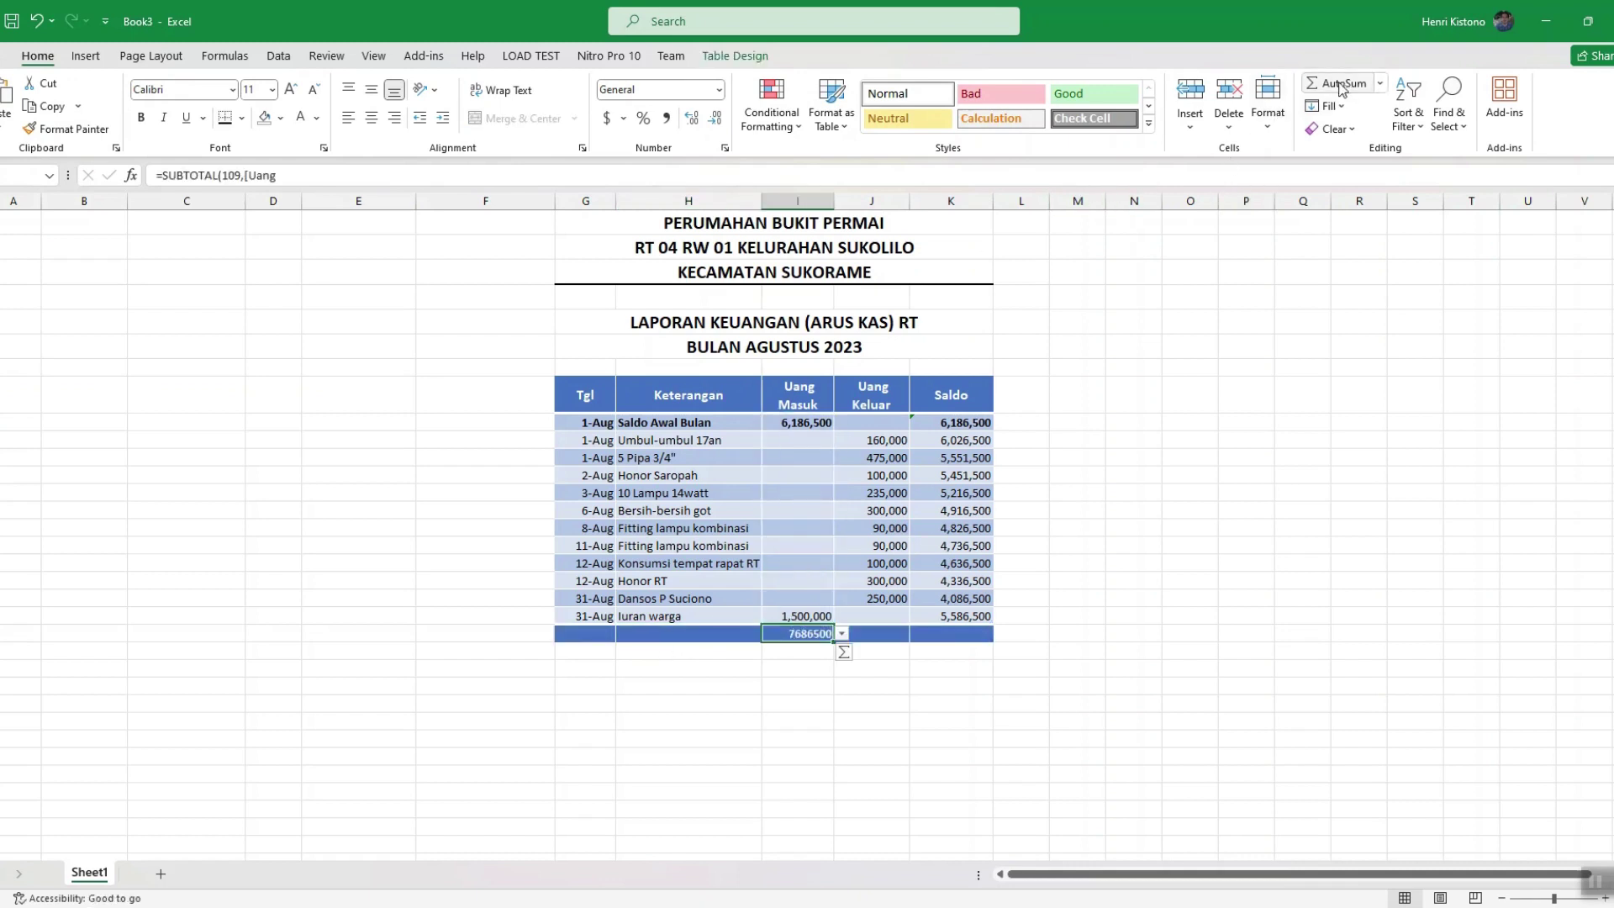
left_click(874, 633)
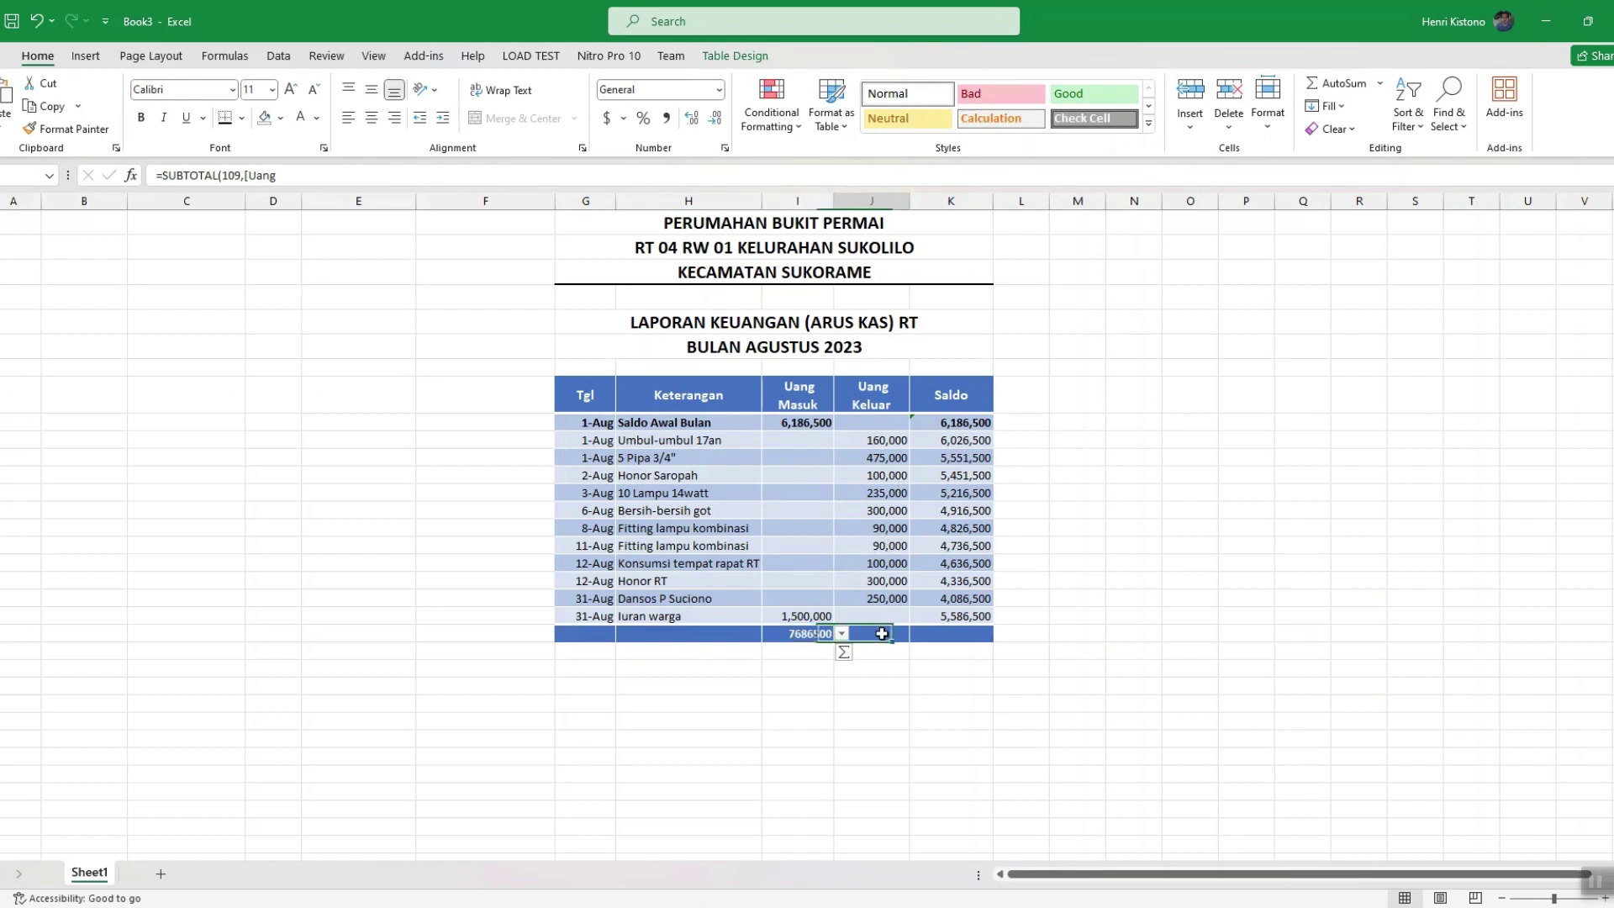
left_click(1337, 87)
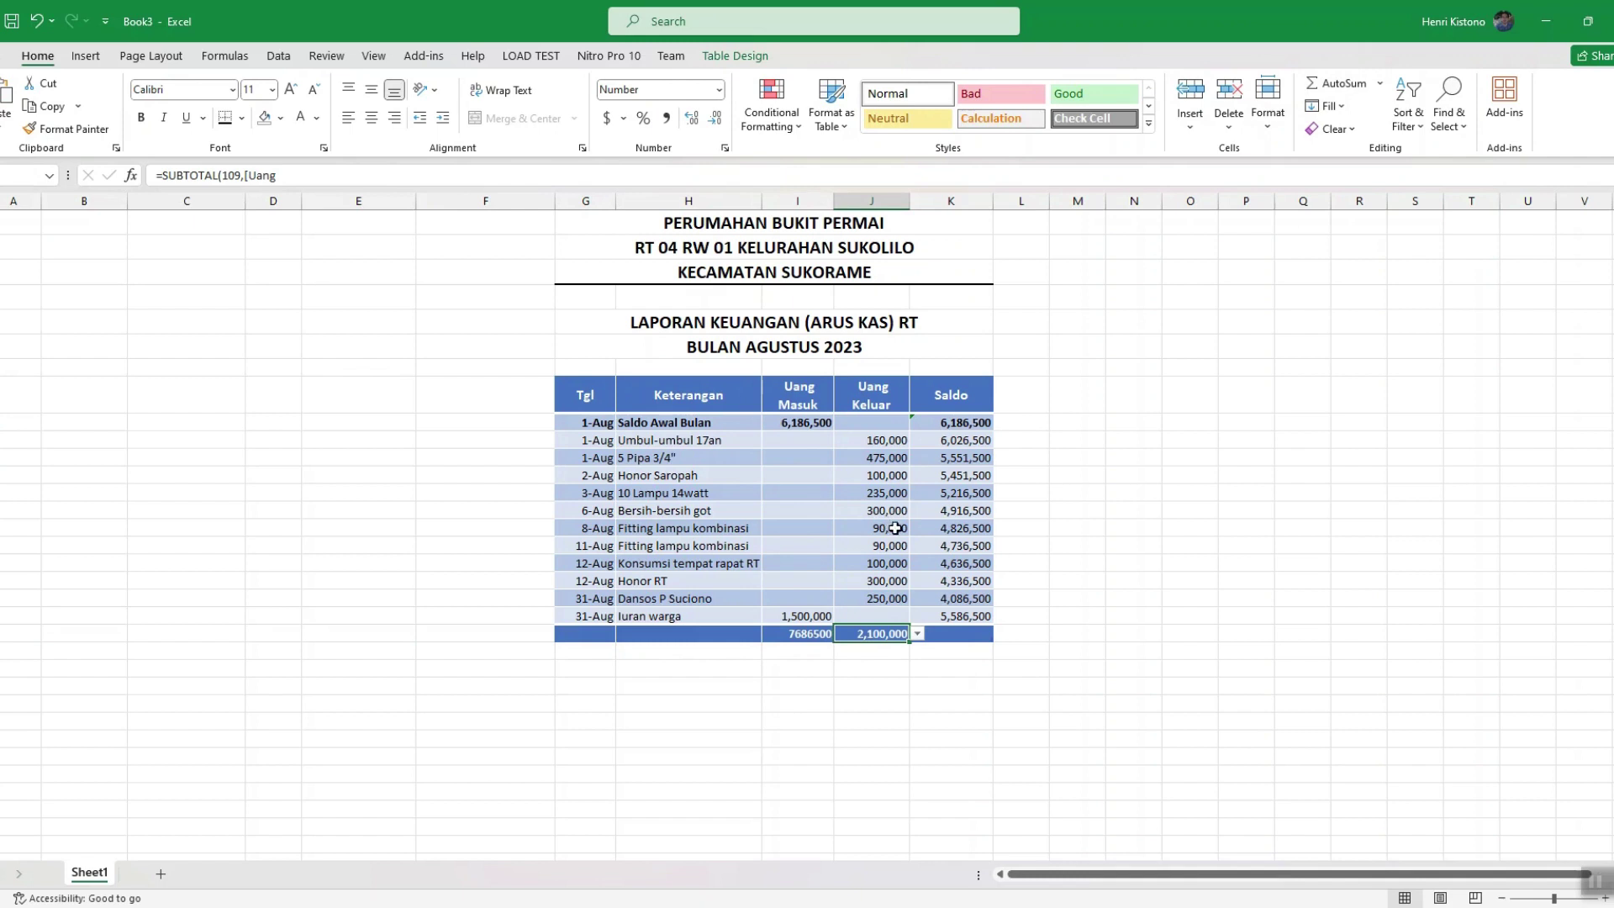
left_click(953, 635)
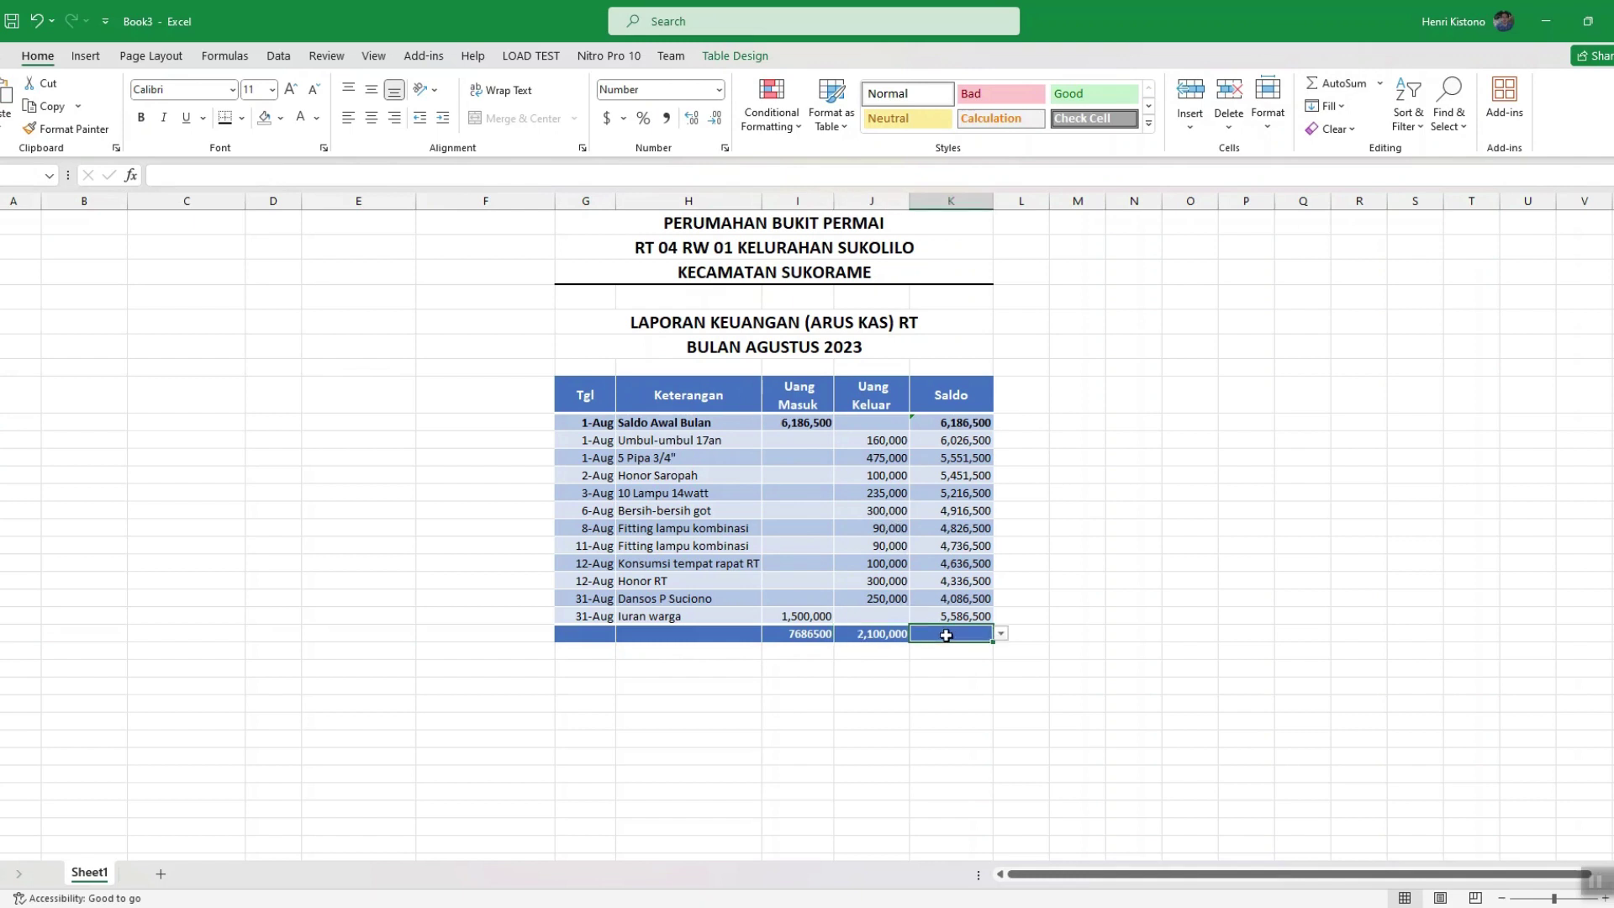
left_click(692, 637)
type("TOTAL")
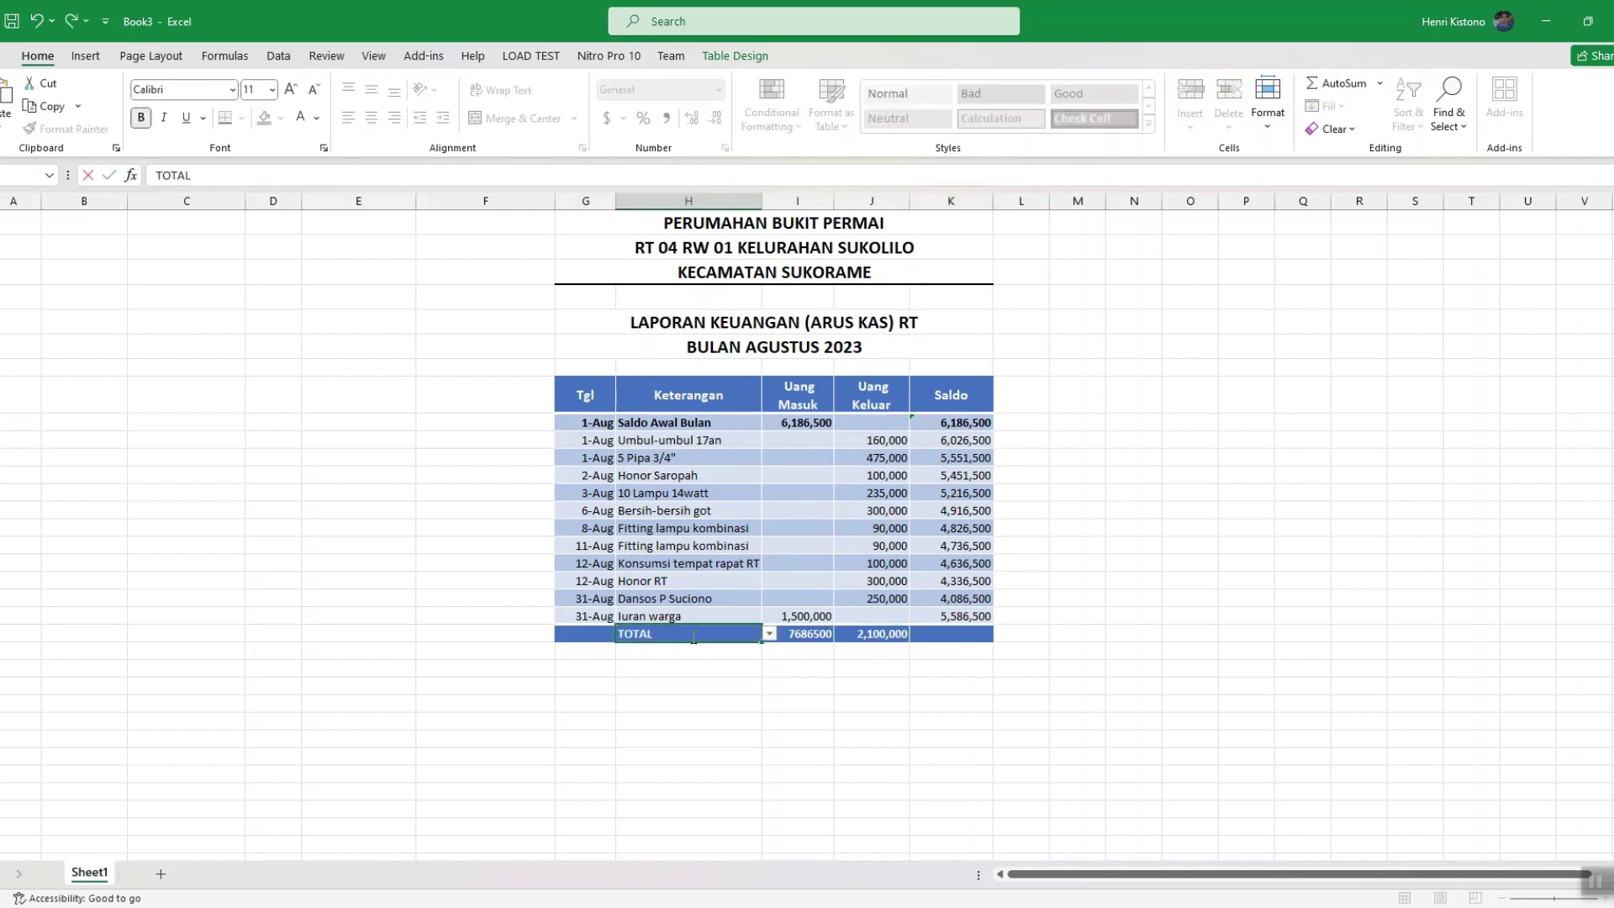
key("ctrl+Return")
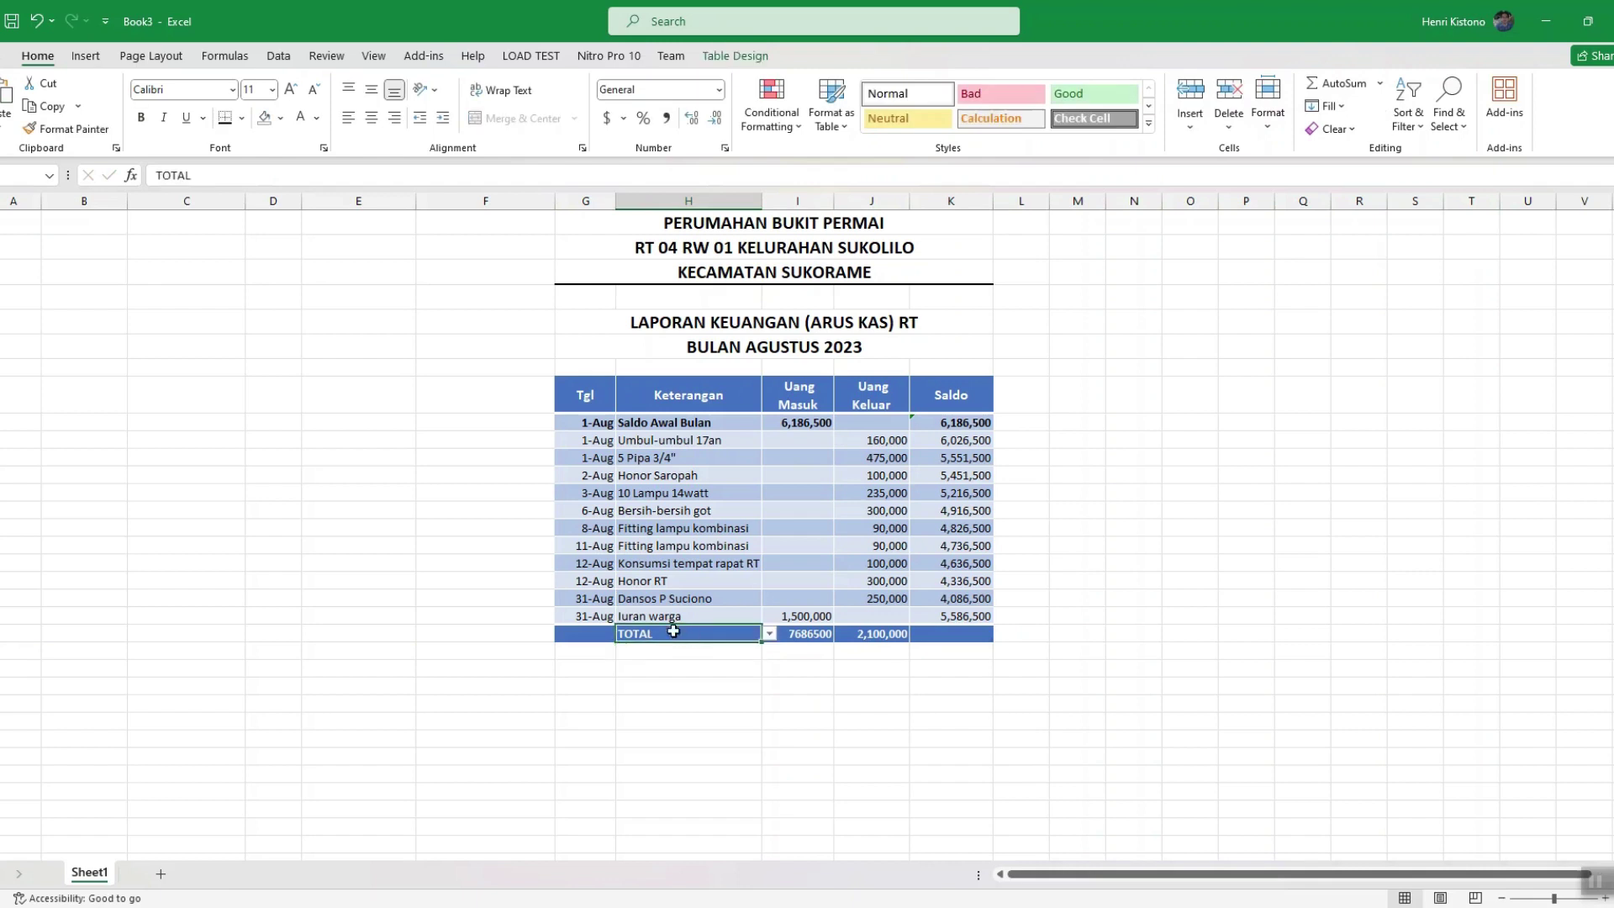
Make the Saldo total the Uang Masuk total minus the Uang Keluar total, giving 5,586,500.
left_click(945, 635)
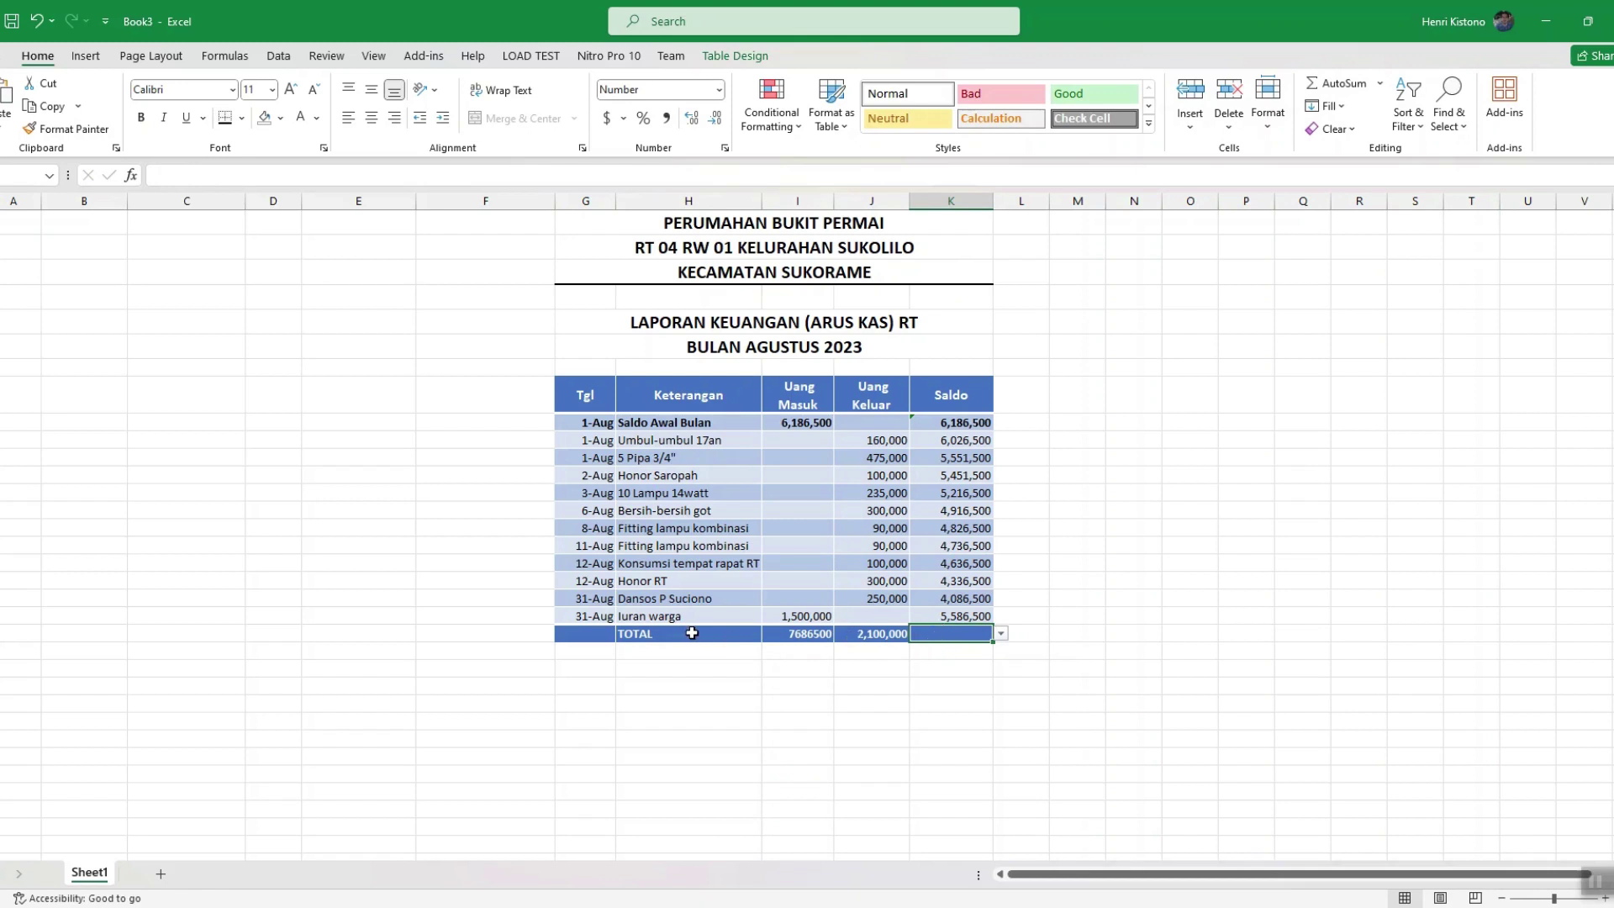
type("=")
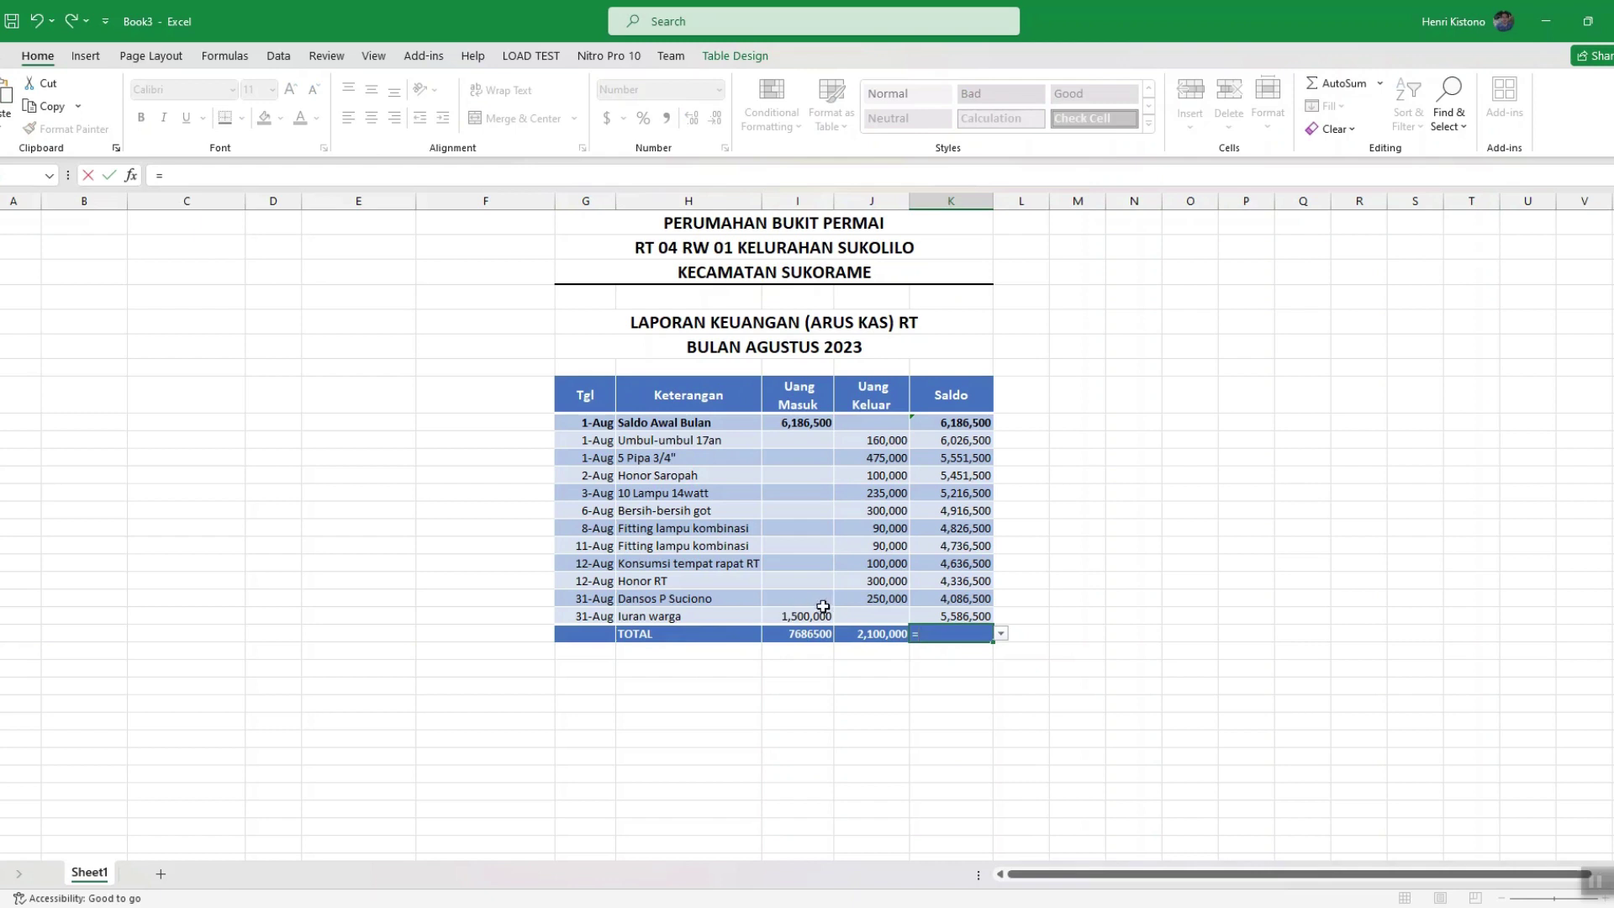
left_click(795, 633)
type("-")
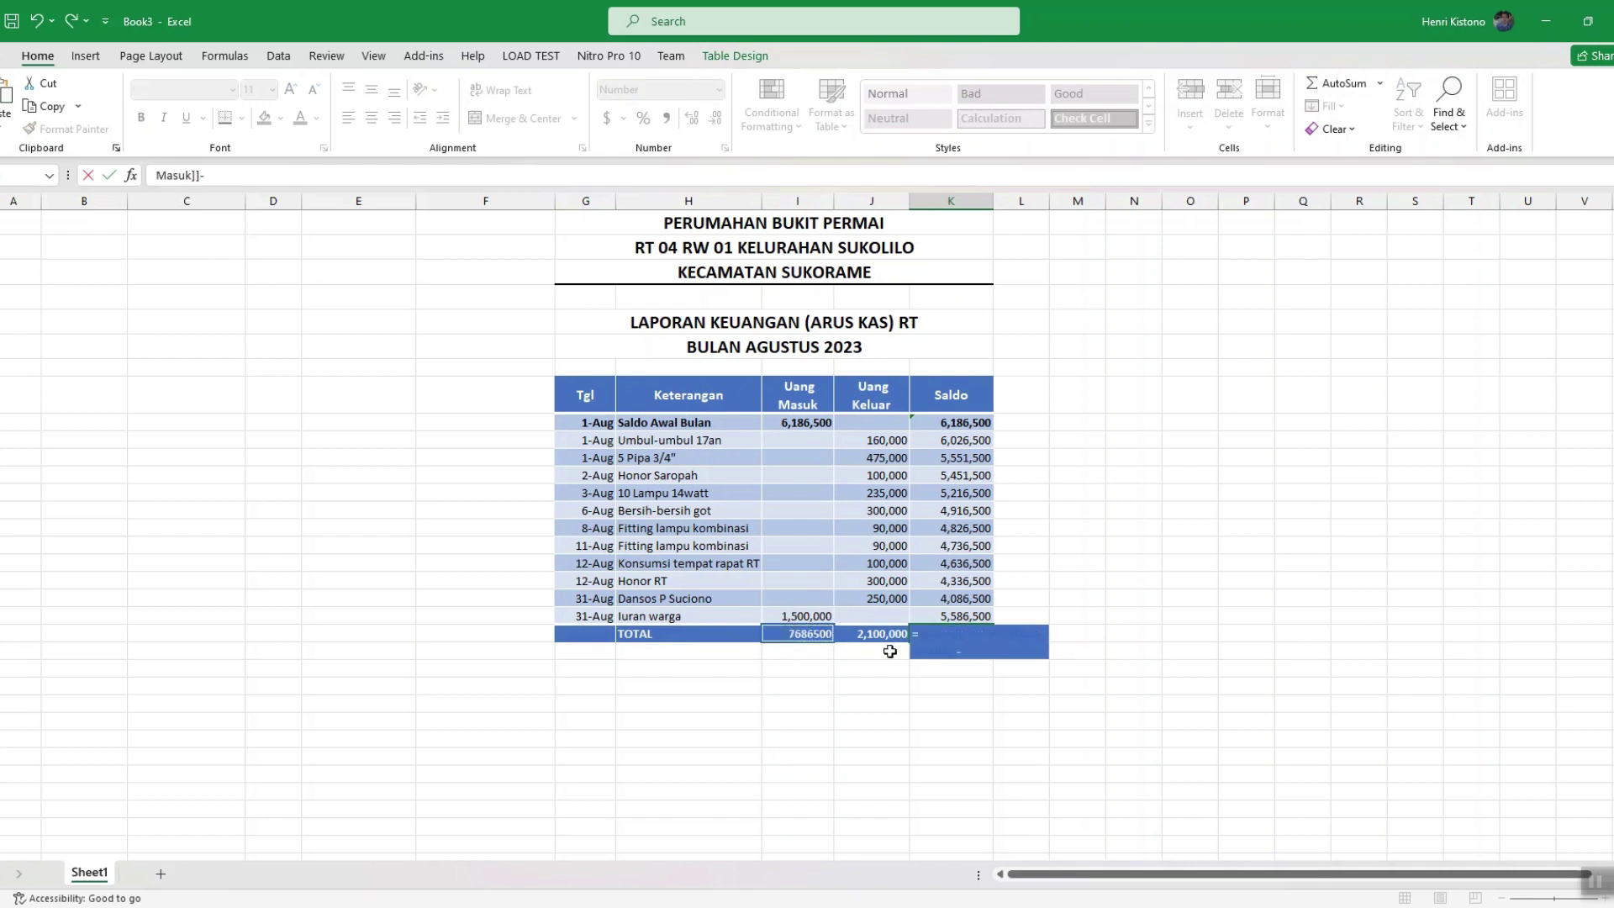
left_click(881, 633)
key("Return")
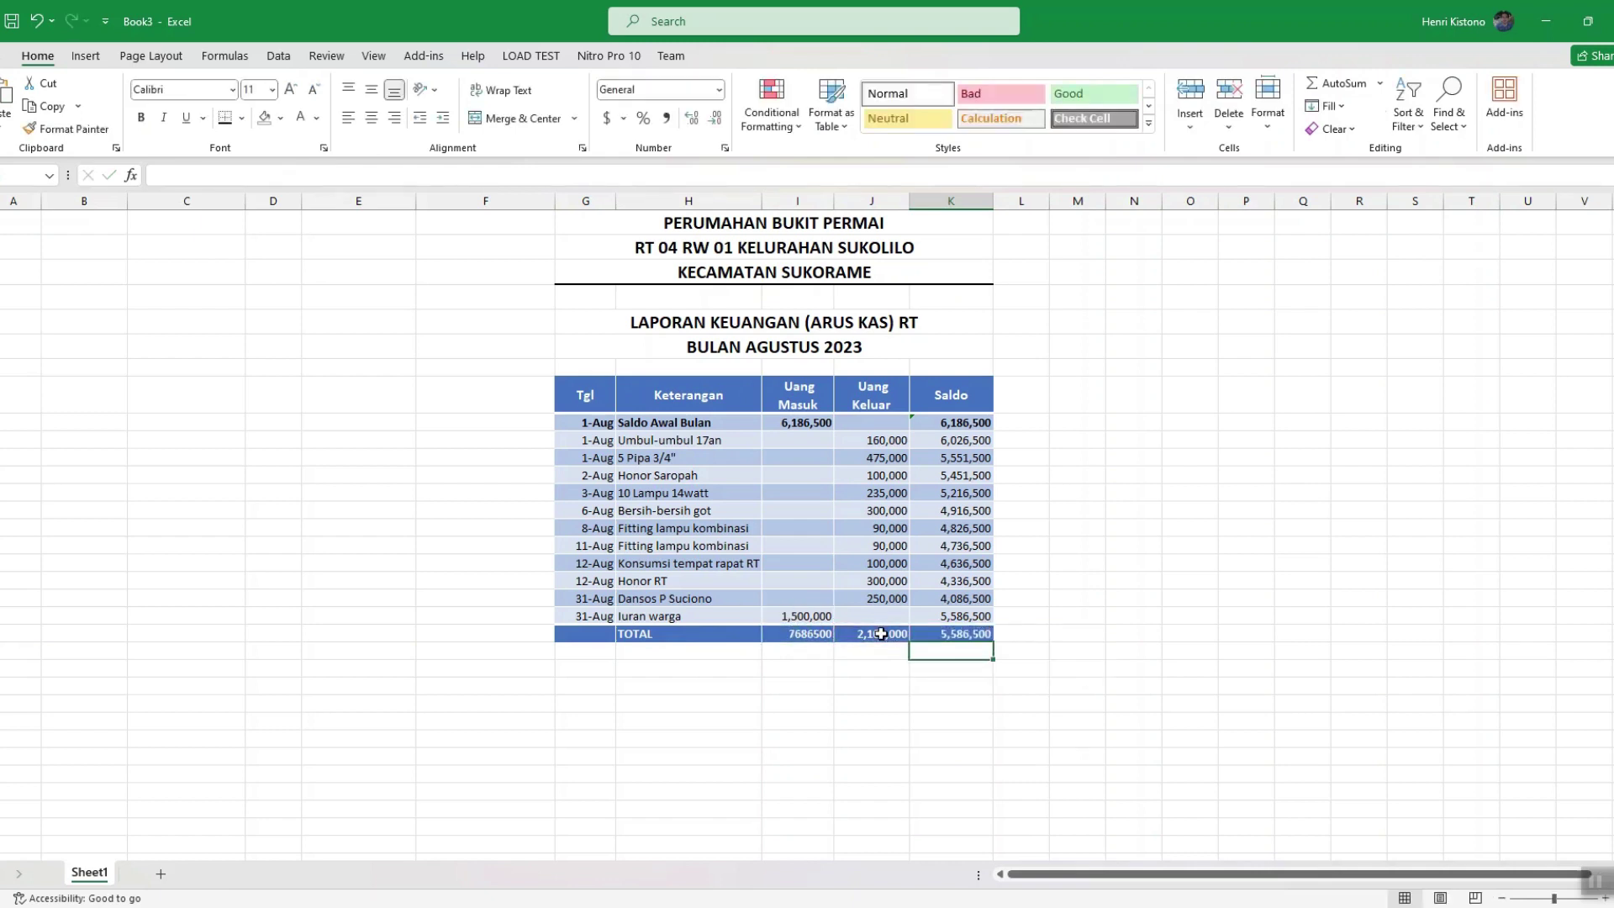
Format Painter the Uang Keluar total's number format onto the Uang Masuk total, showing 7,686,500.
left_click(958, 616)
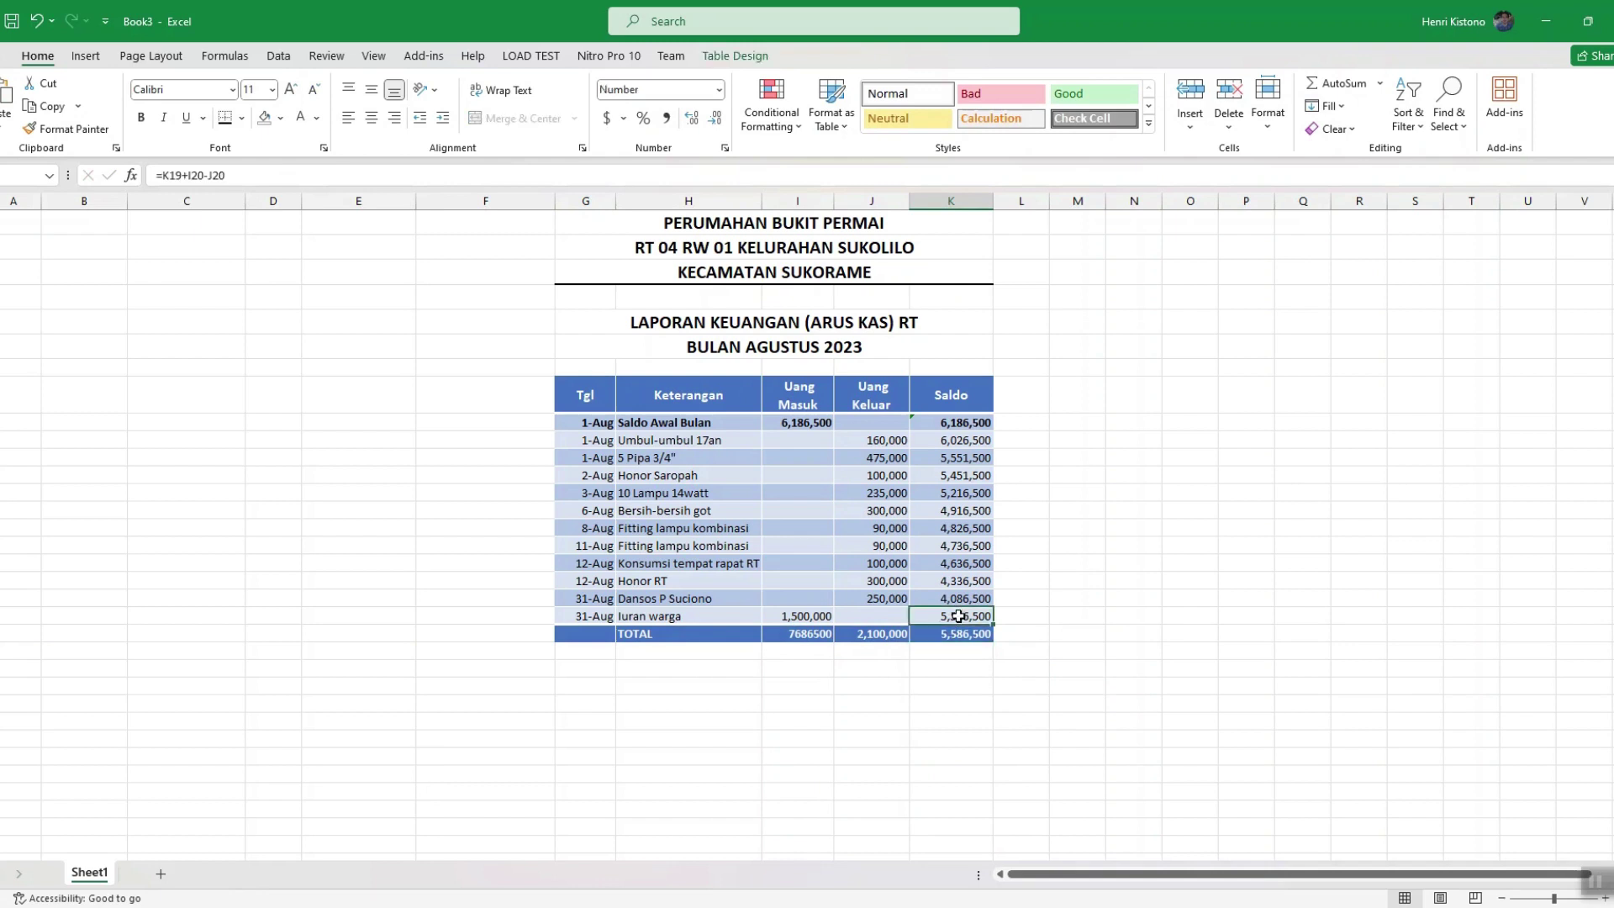
left_click_drag(560, 615, 931, 613)
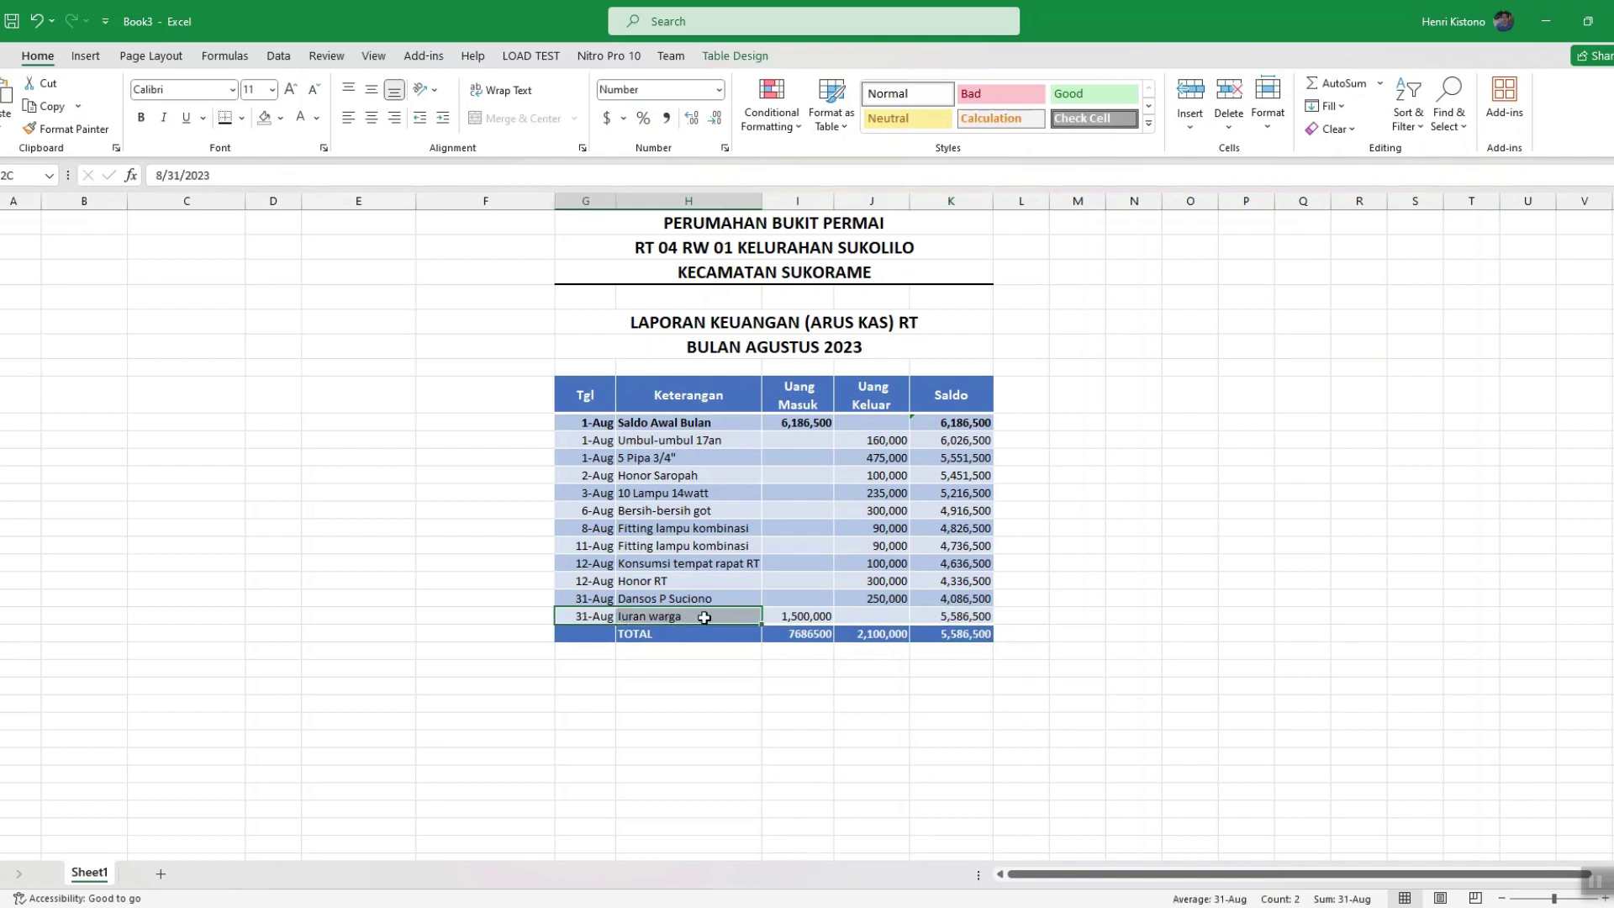
left_click(967, 632)
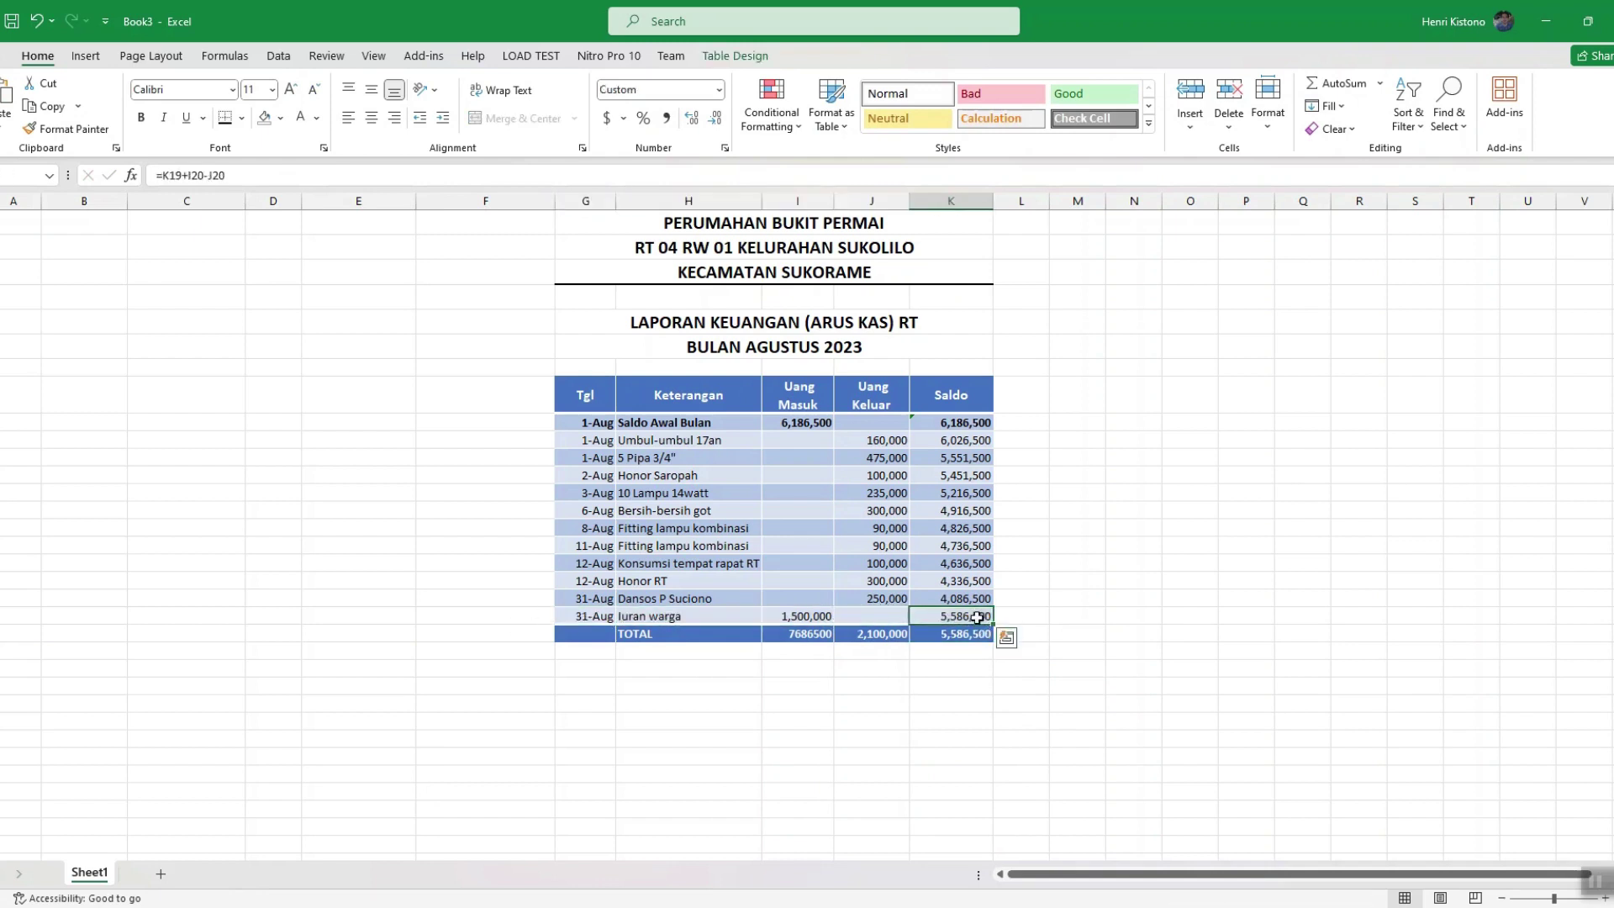
key("ctrl+a")
left_click(965, 631)
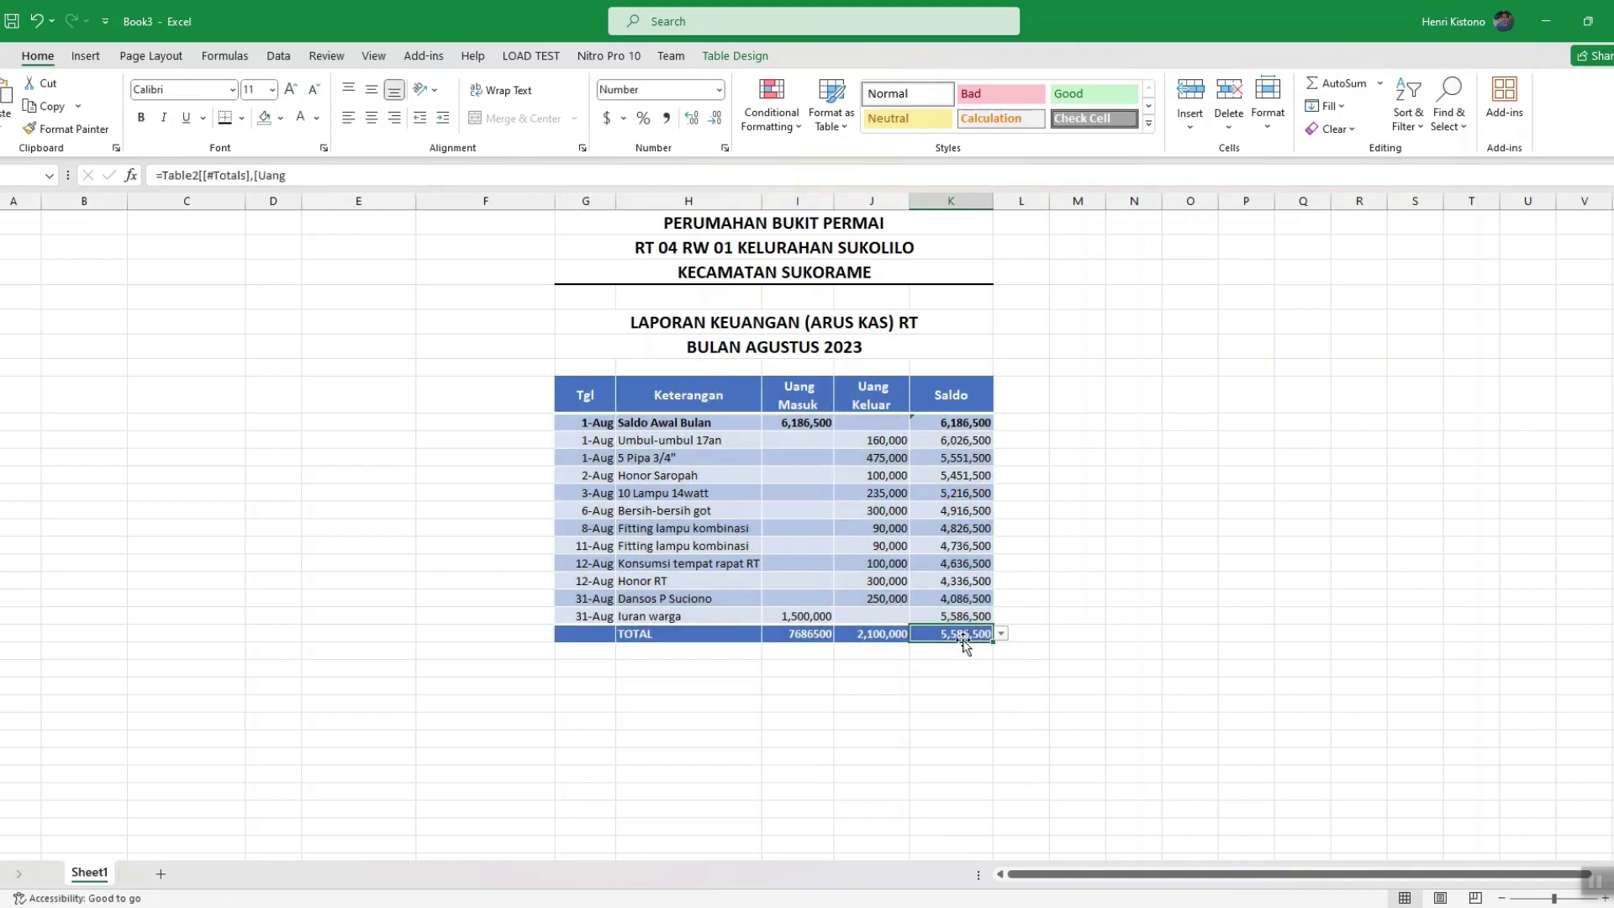
left_click(805, 636)
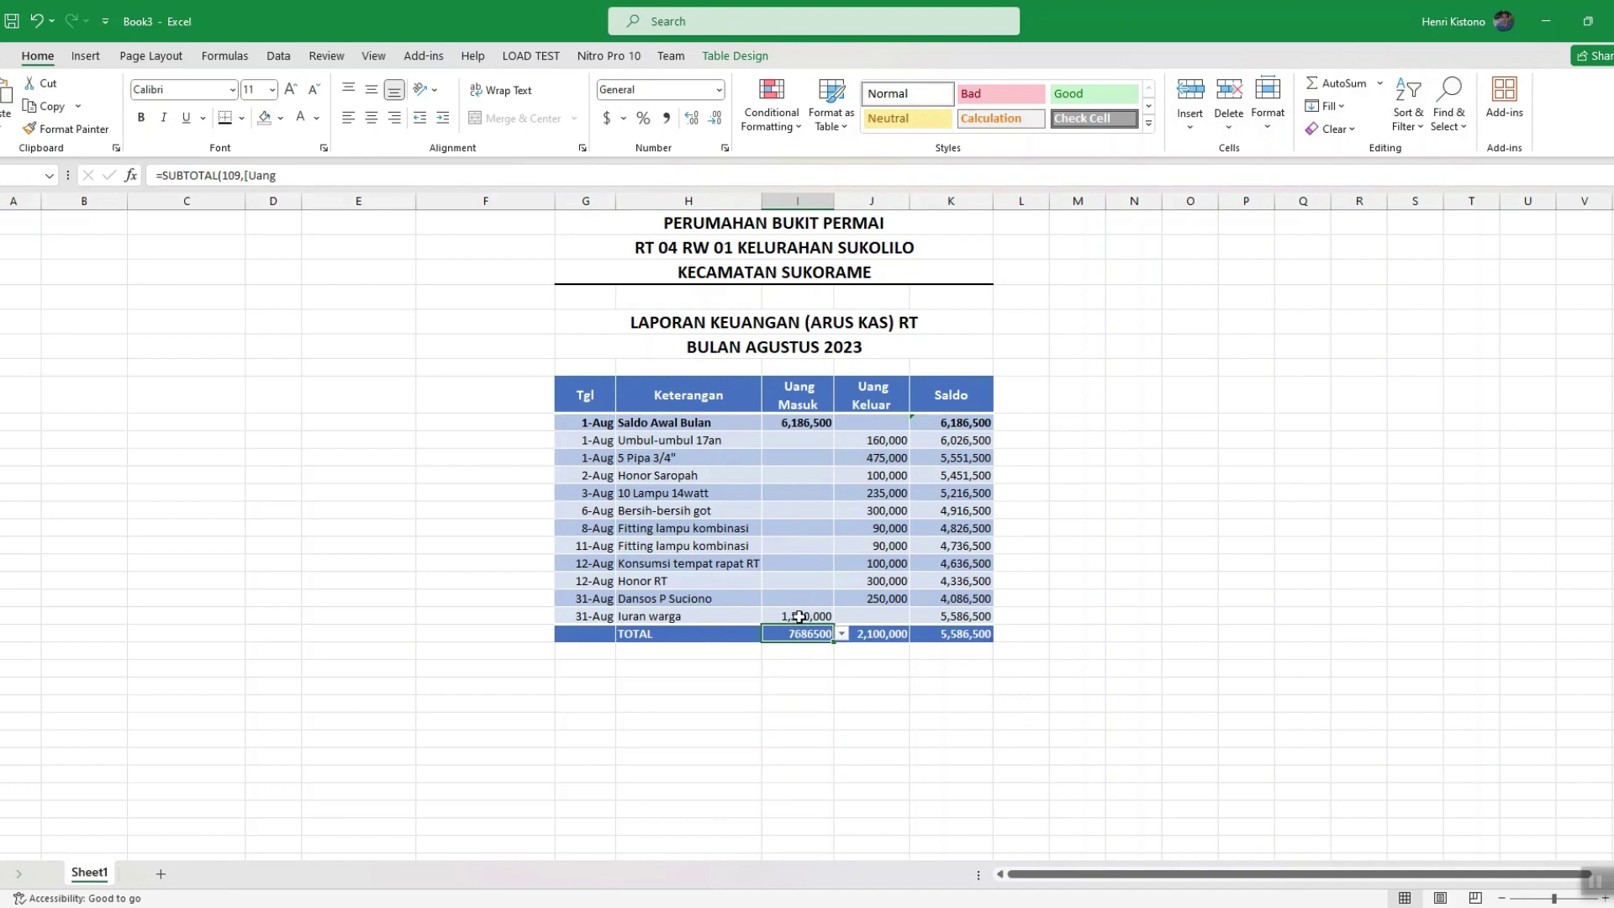
left_click(880, 634)
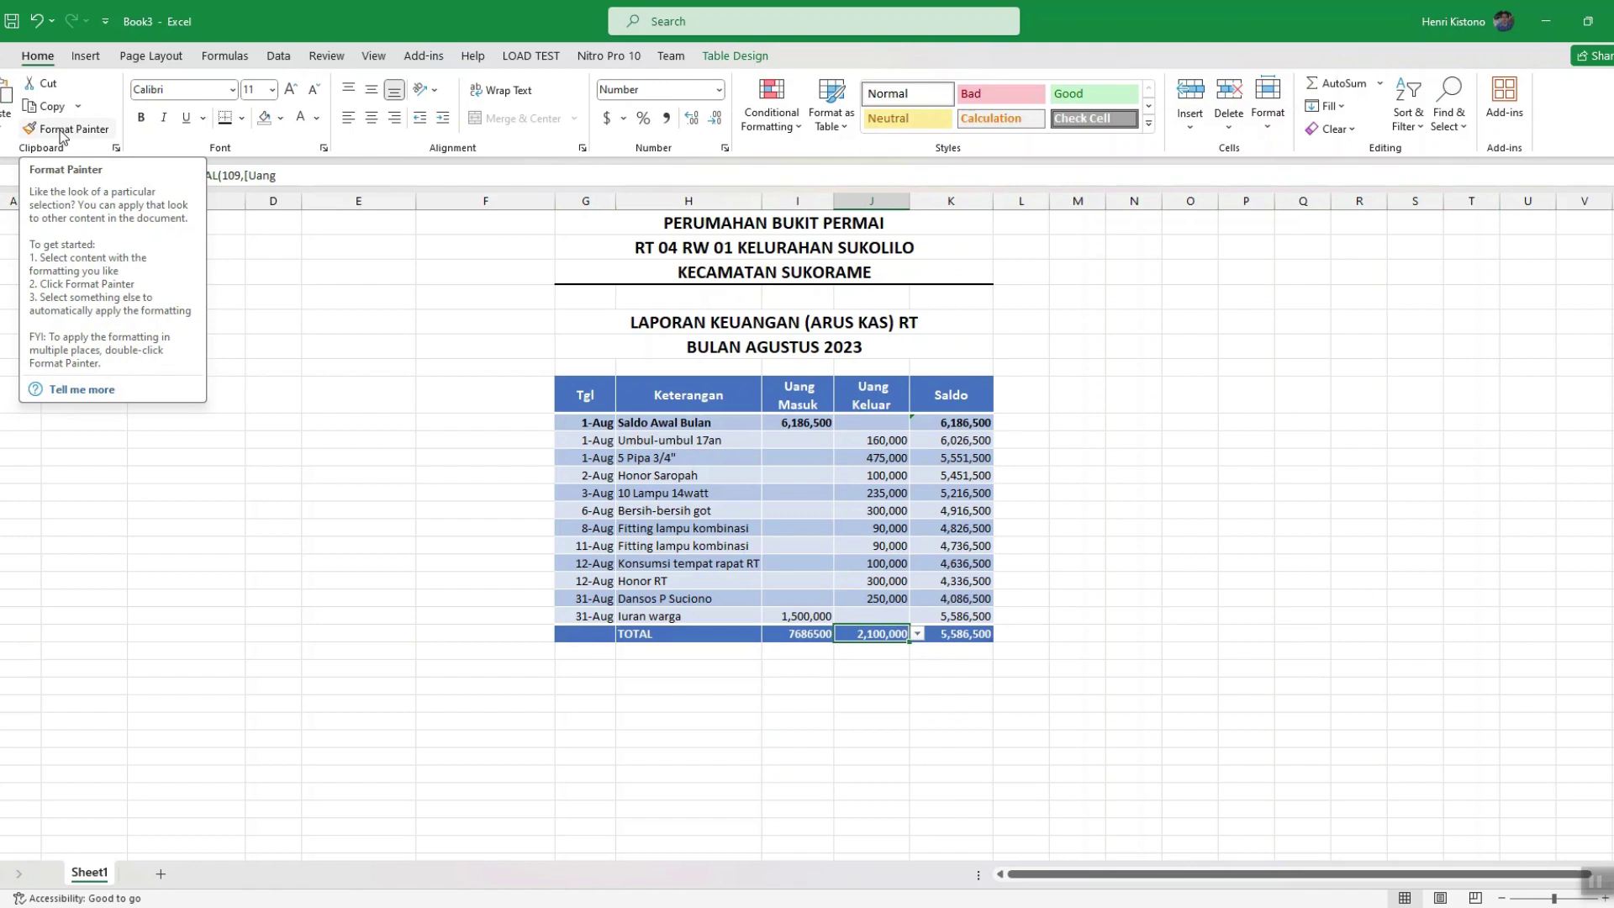
left_click(61, 130)
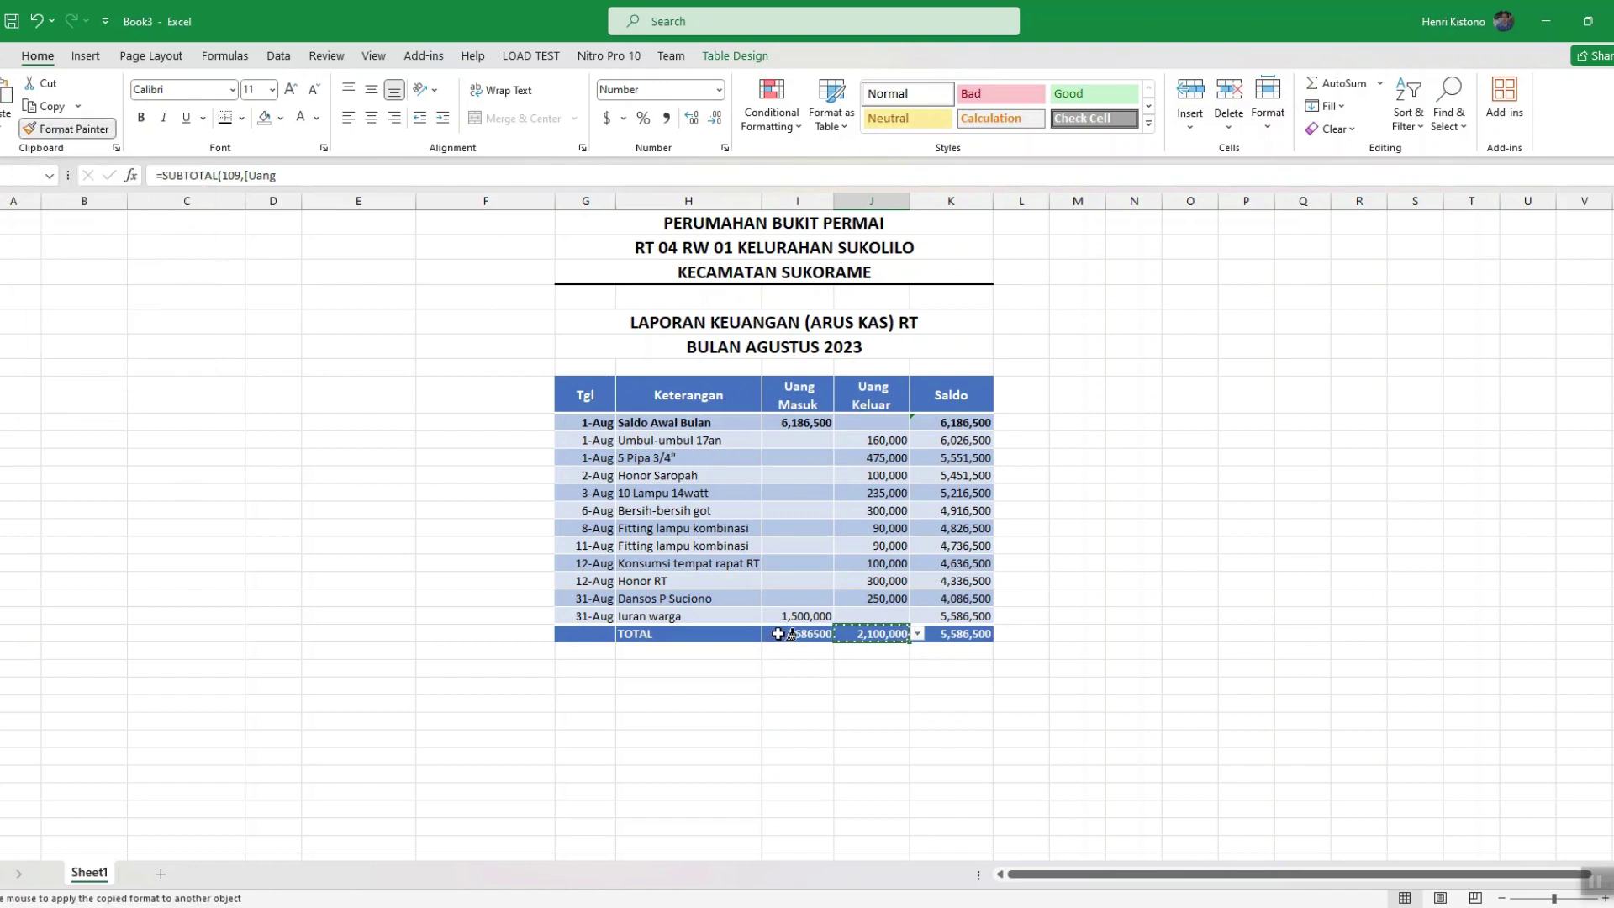
left_click(778, 634)
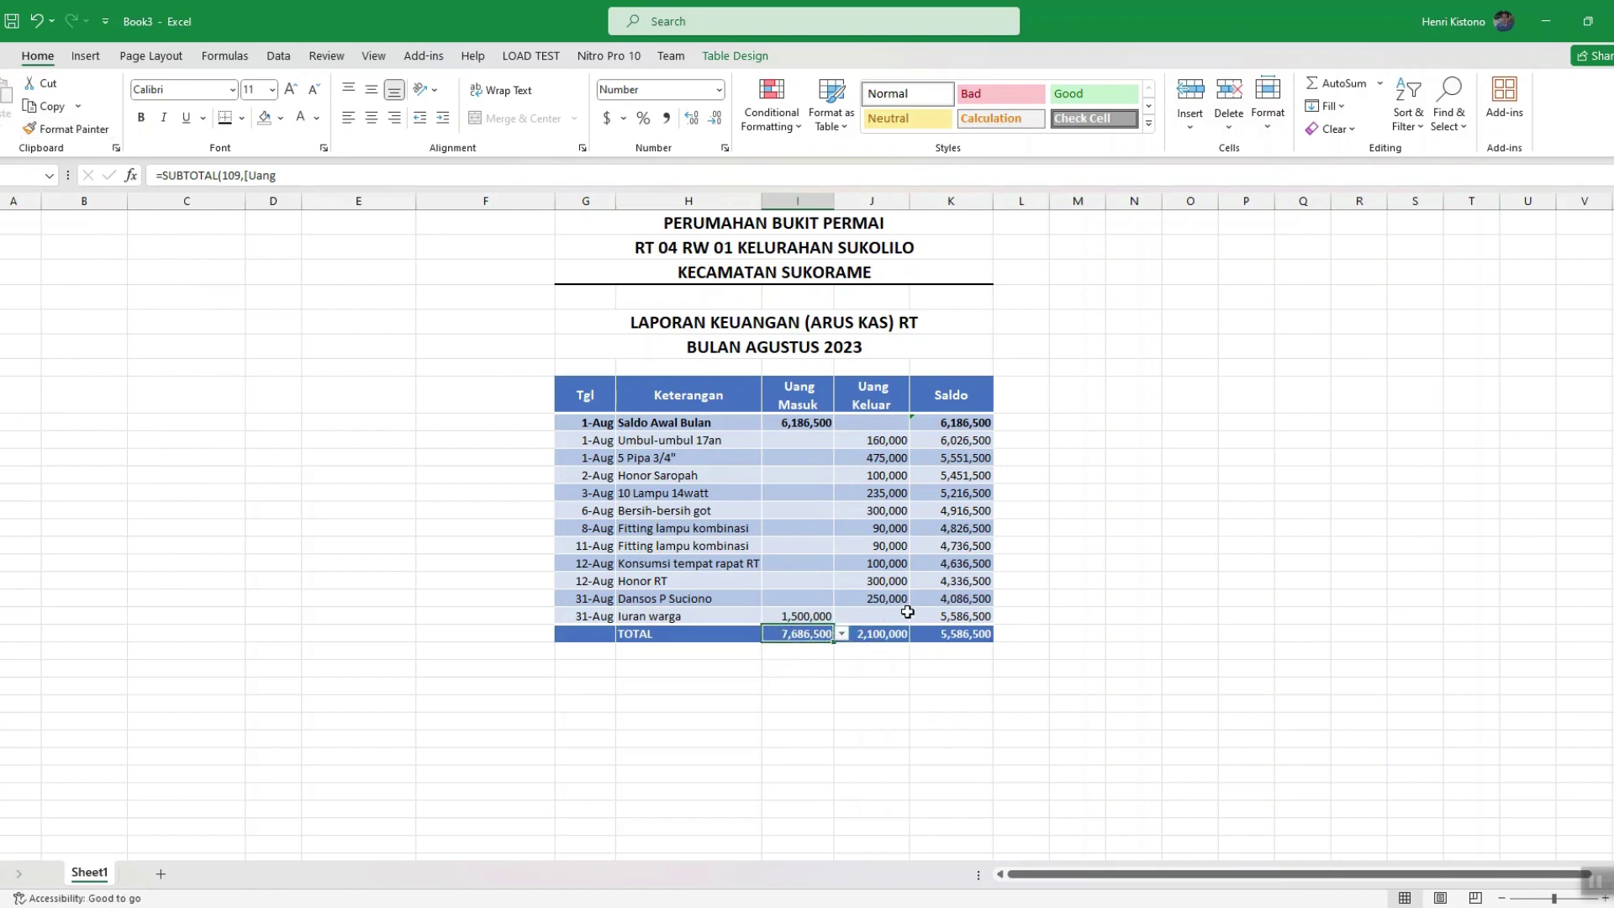
left_click(874, 633)
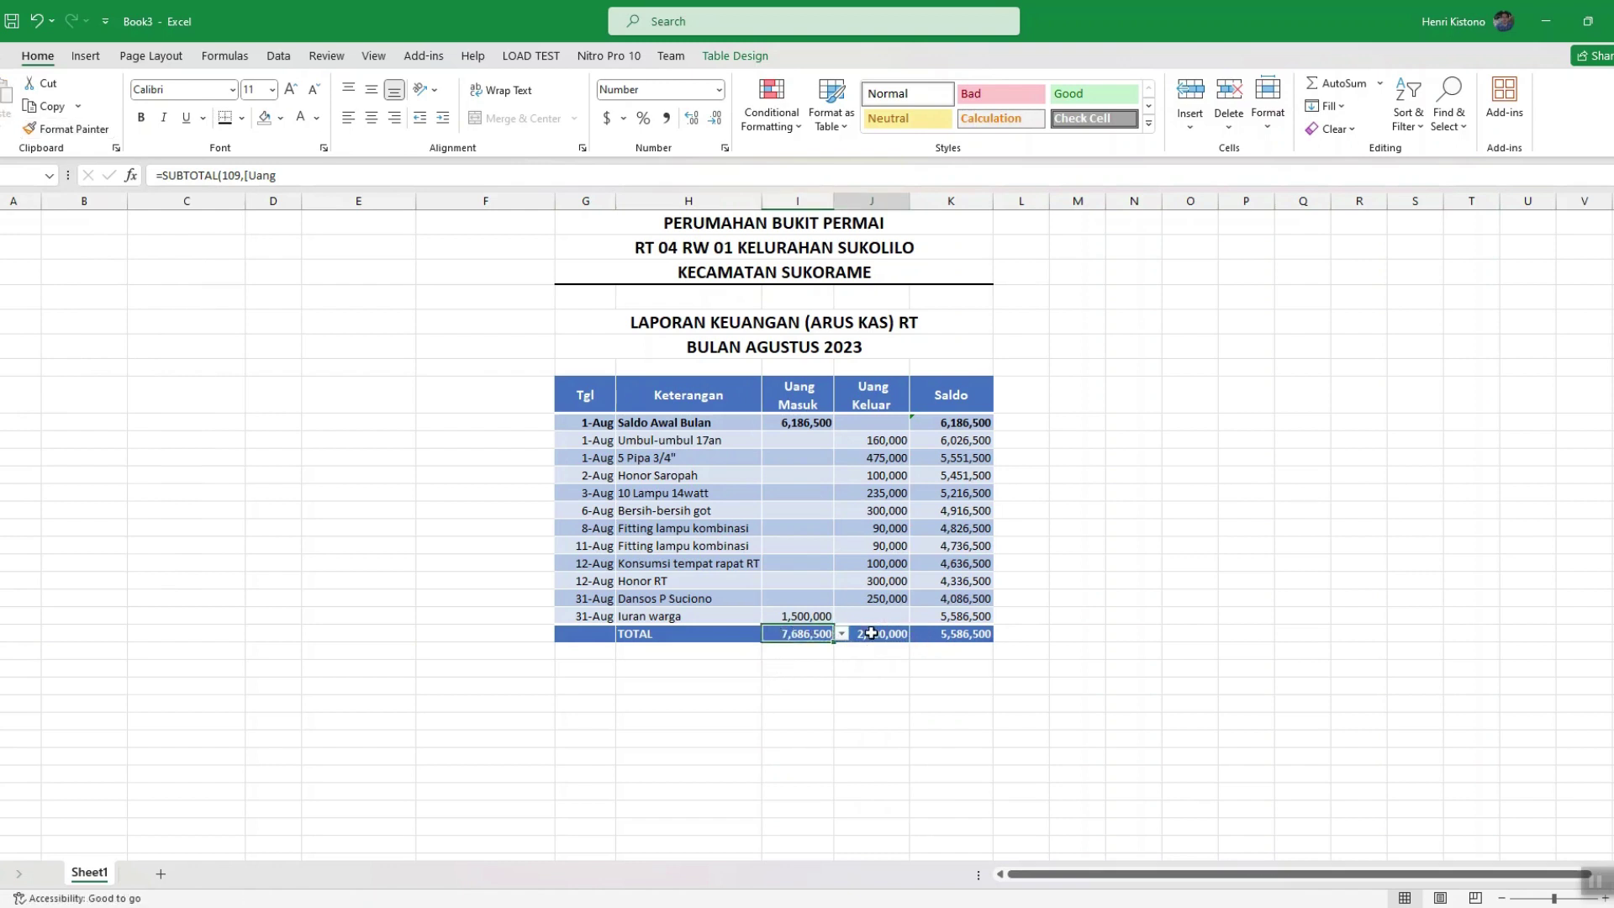
left_click(803, 633)
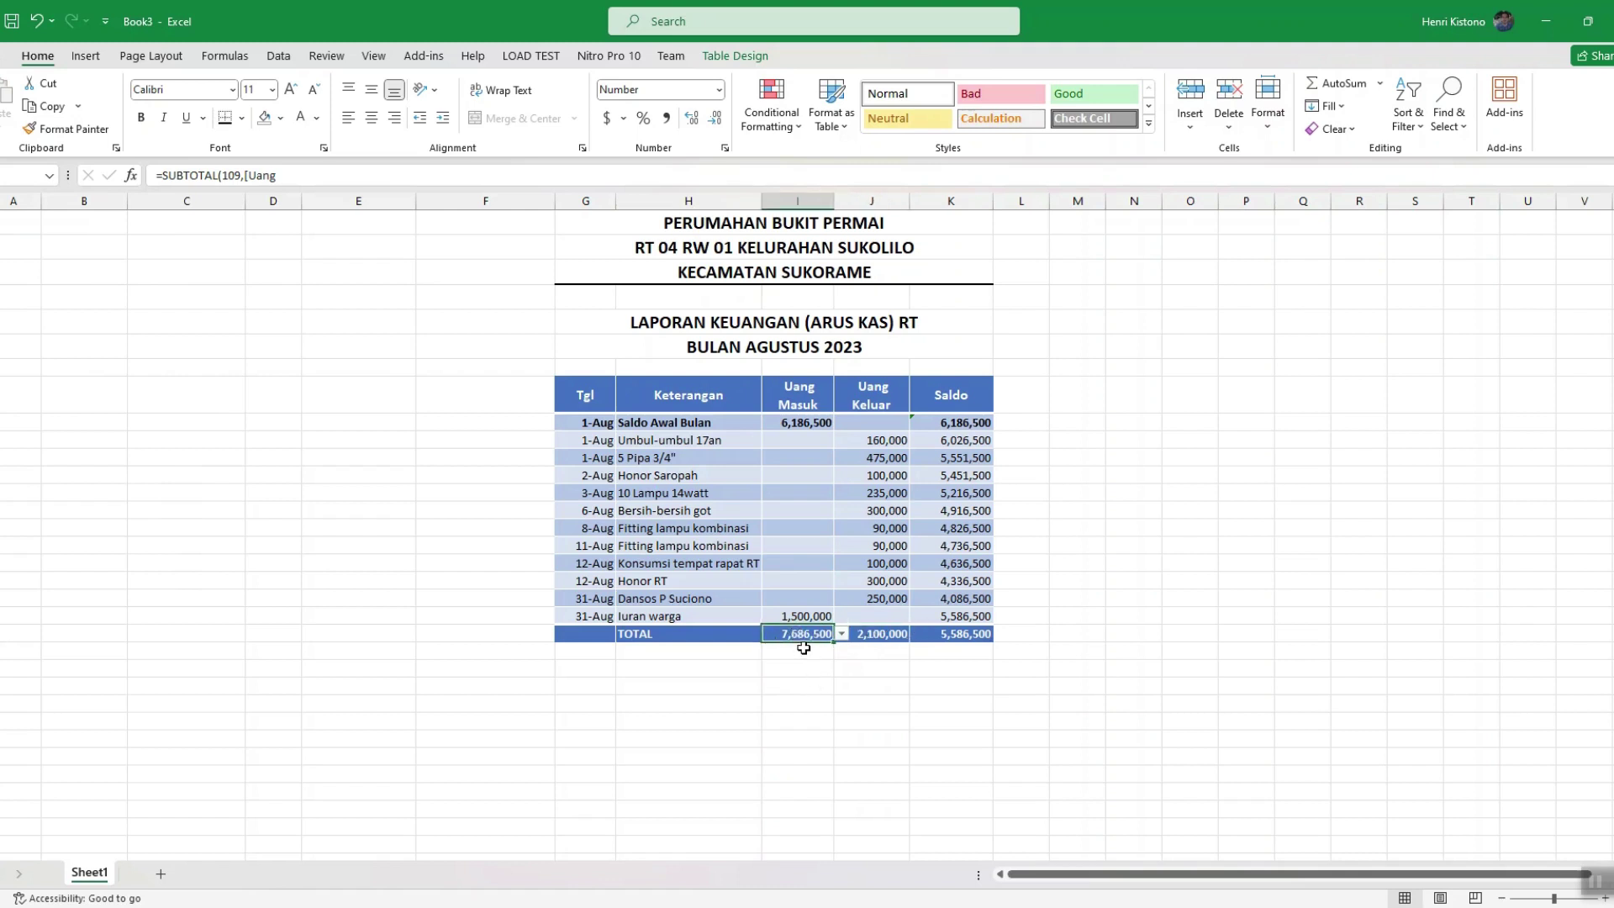
left_click(804, 648)
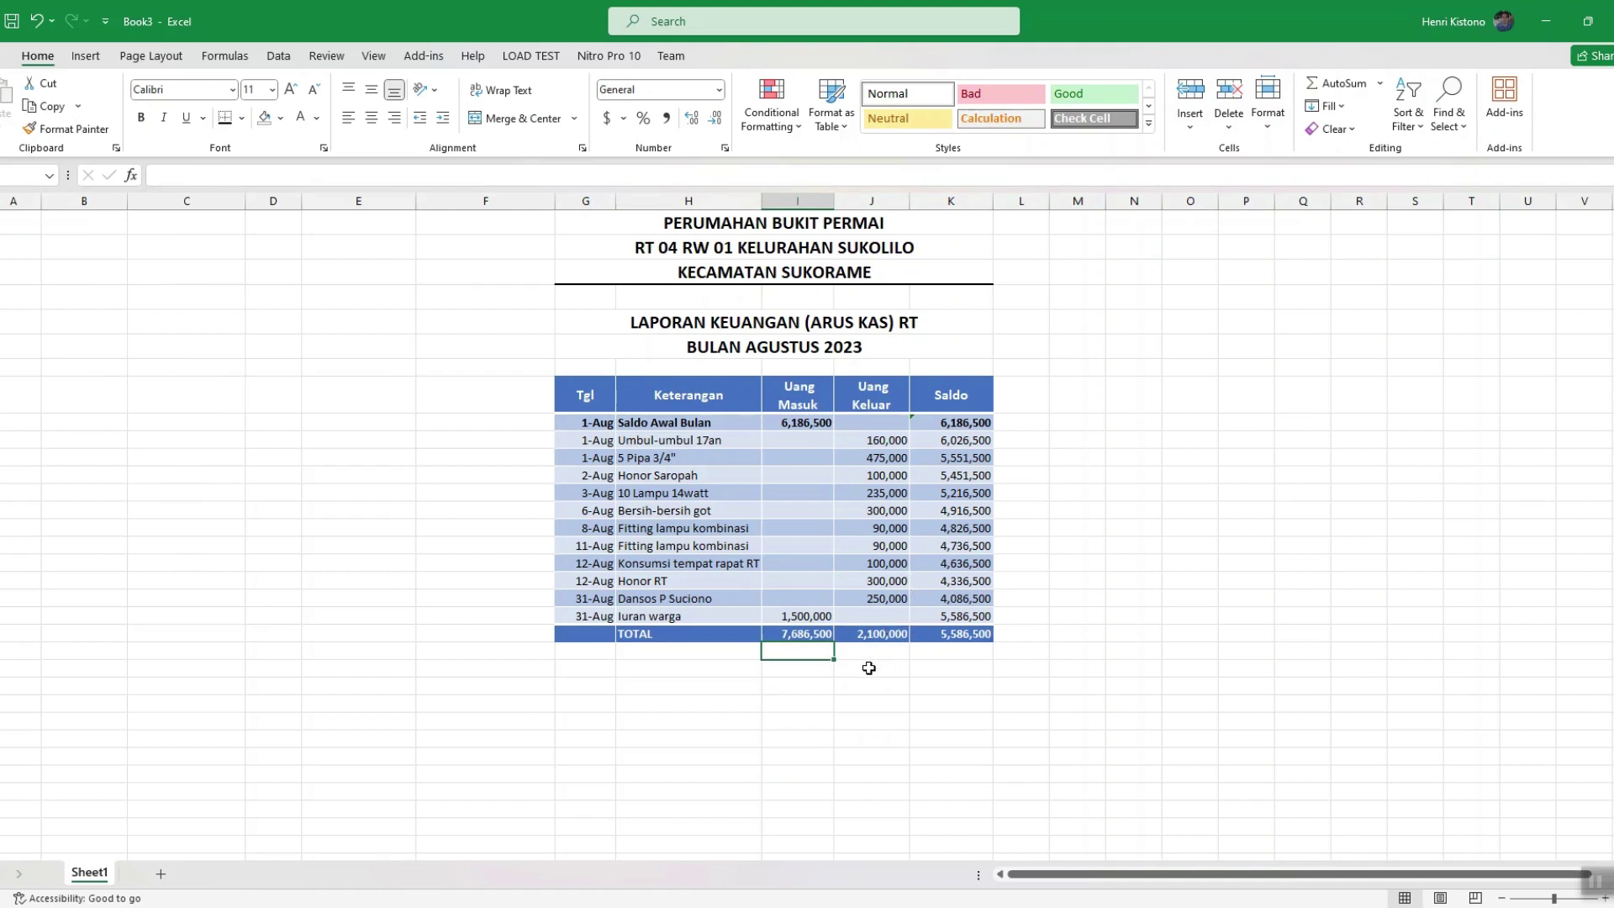
Enter the right-aligned caption 'Saldo per Akhir Agustus 2023' below the table.
left_click(853, 668)
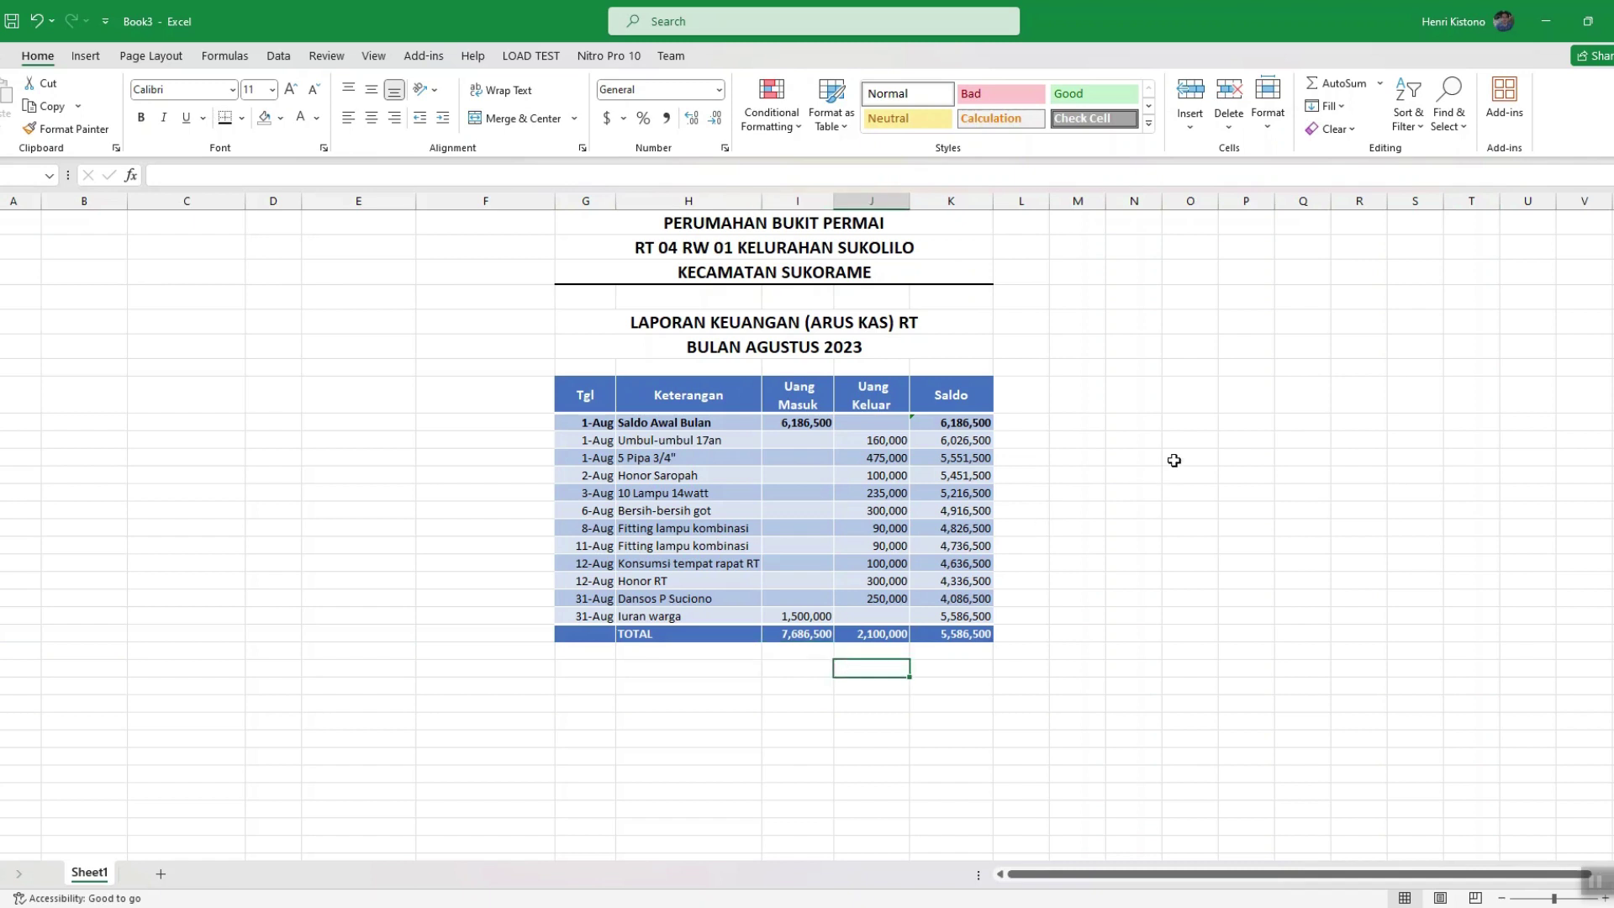
type("Saldo ")
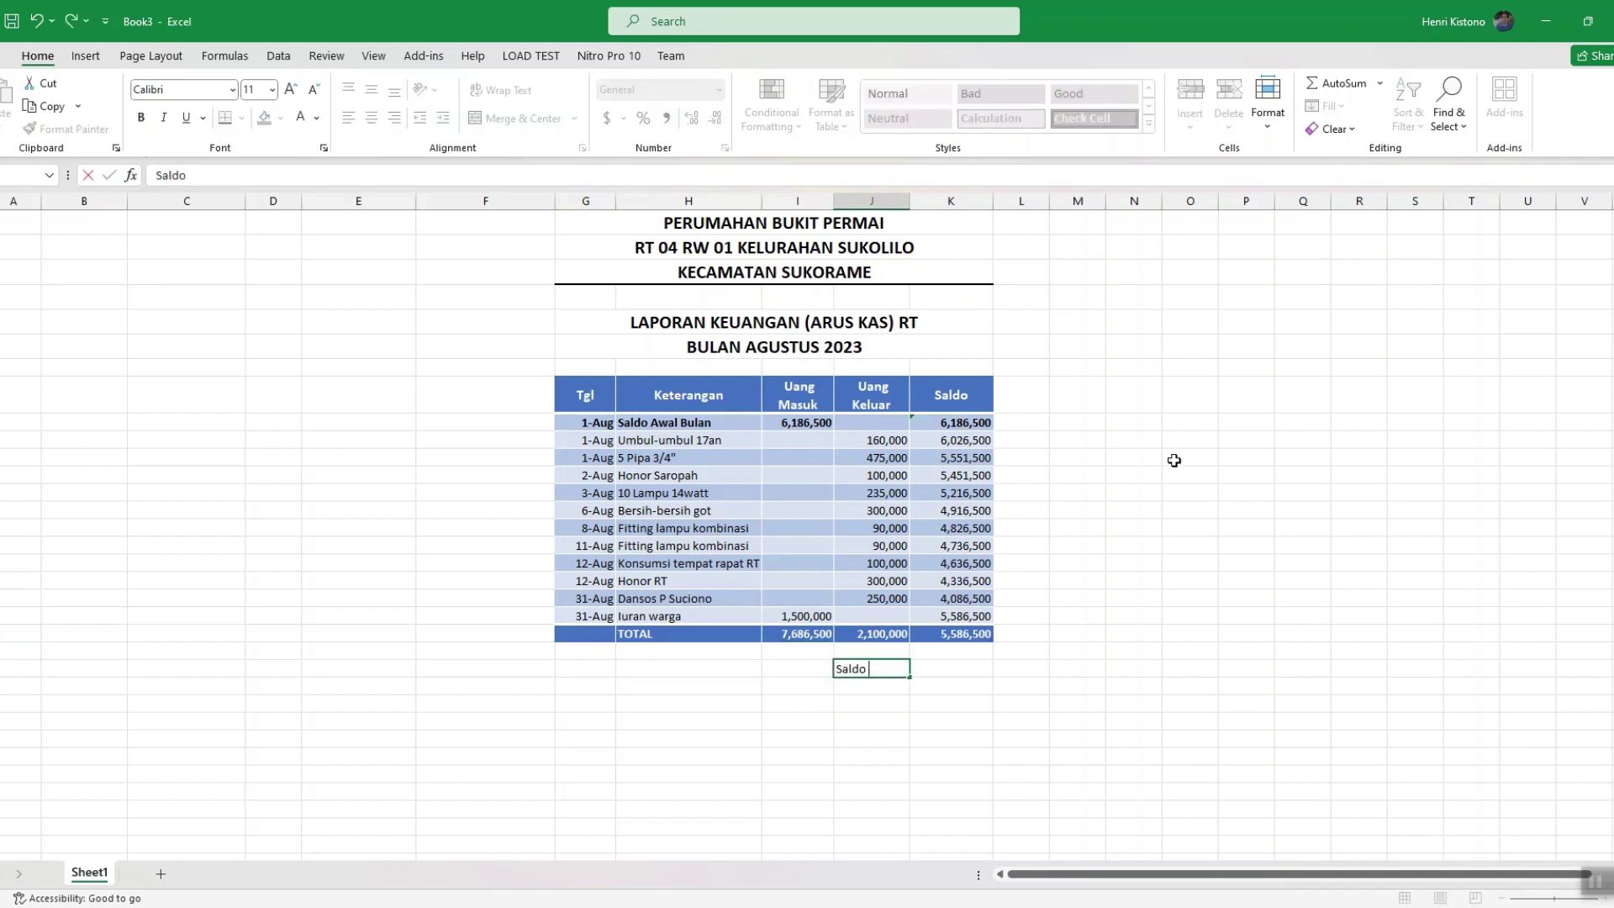
type("per Akhir A")
type("gustus 2023")
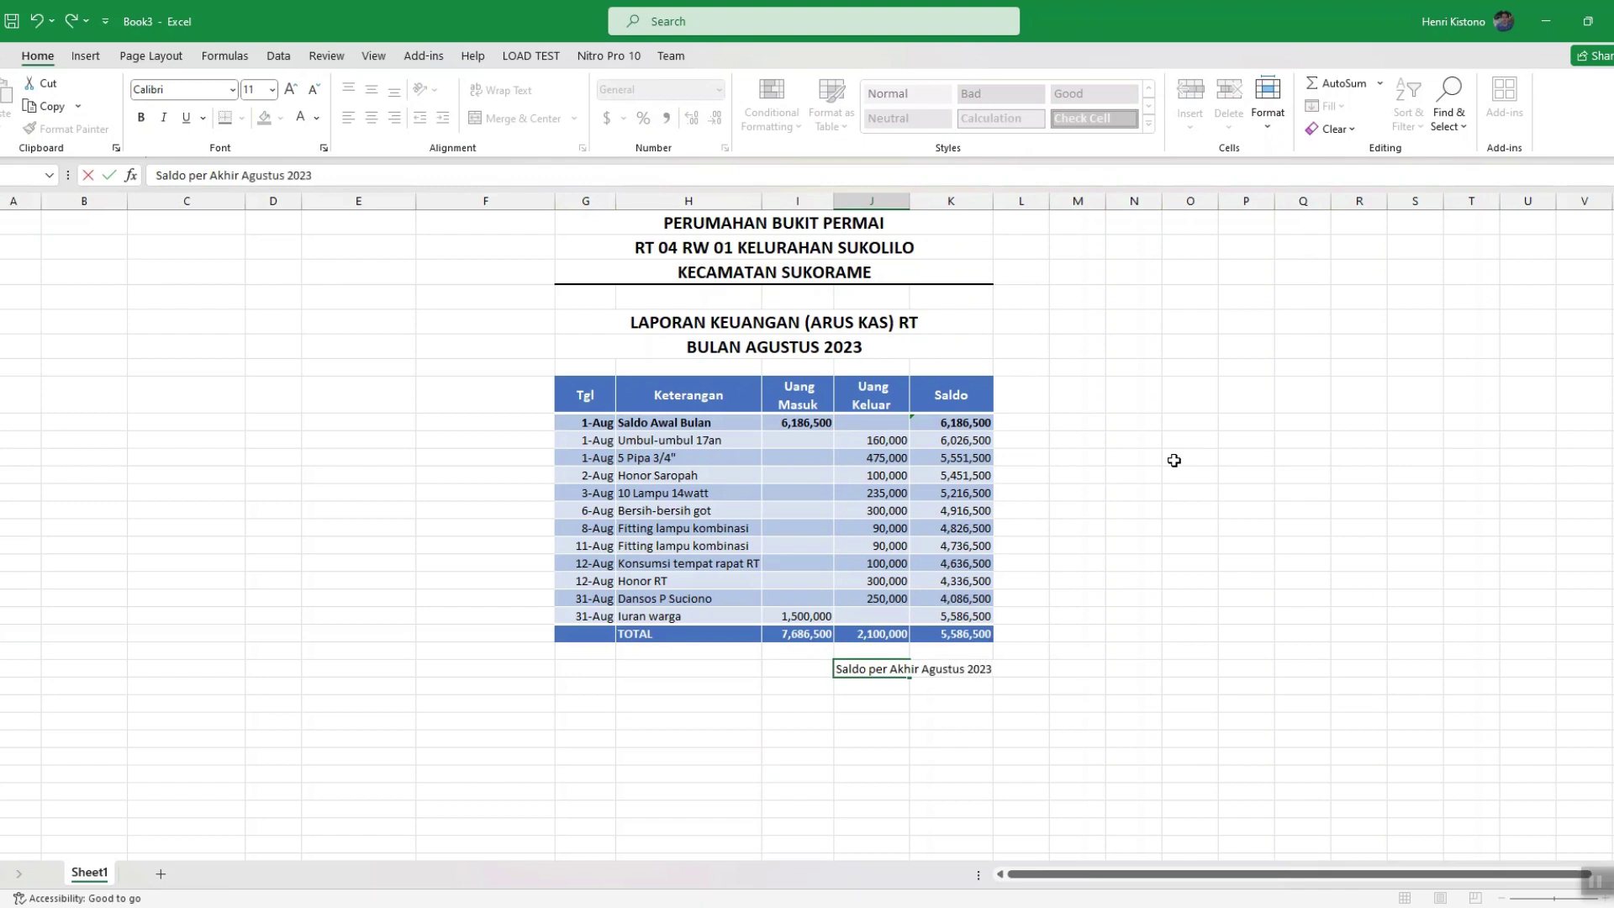
key("Tab")
left_click(889, 670)
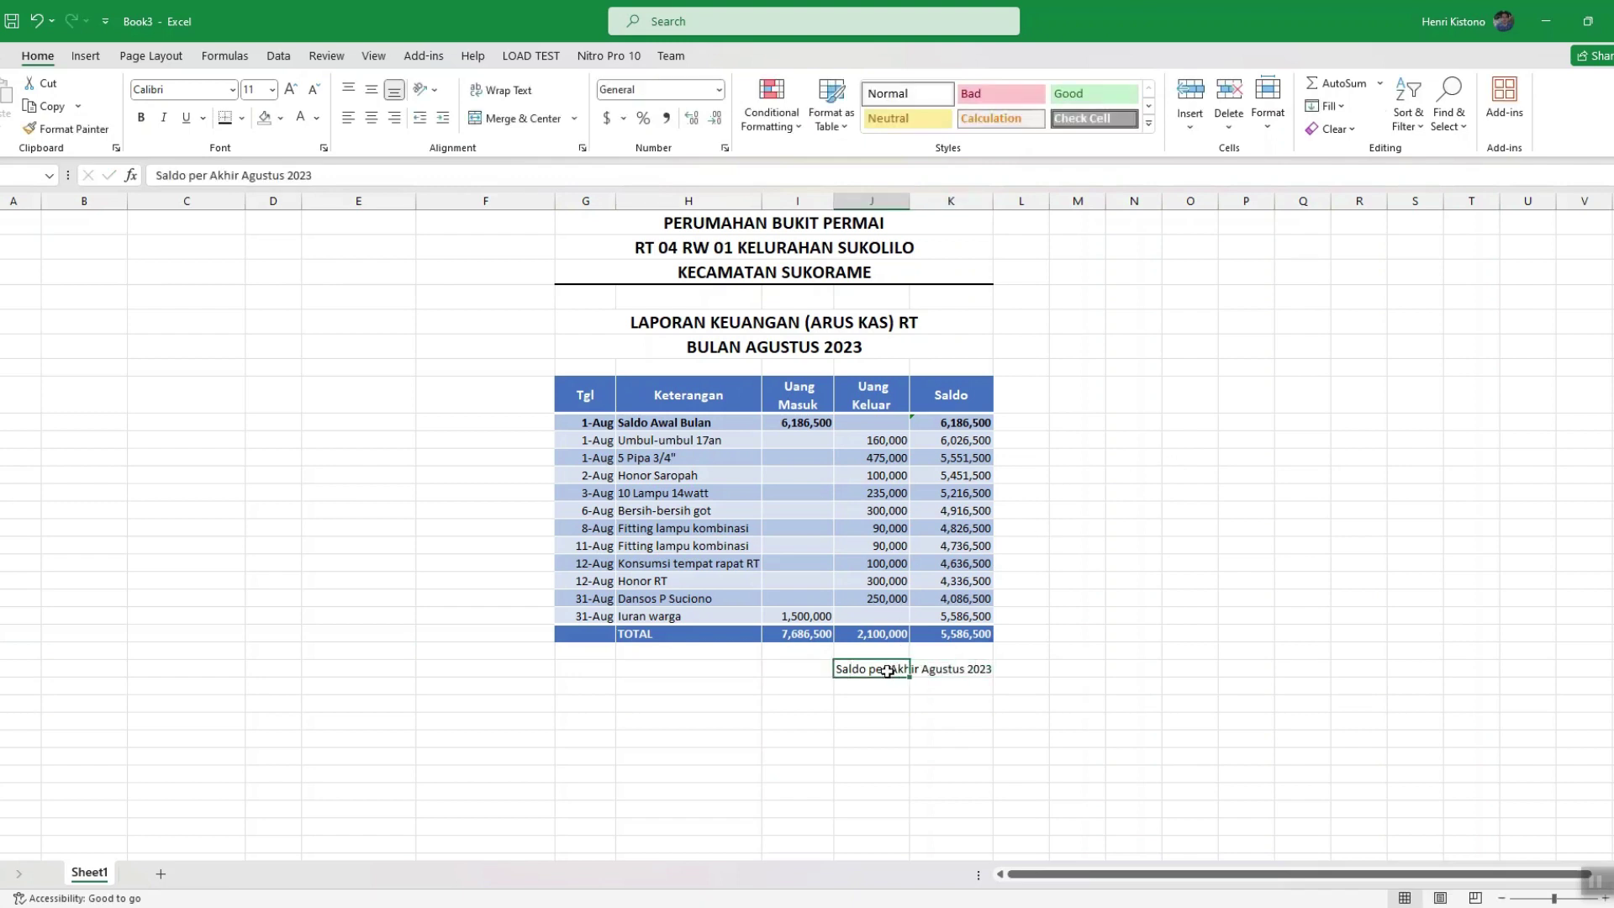
left_click(394, 118)
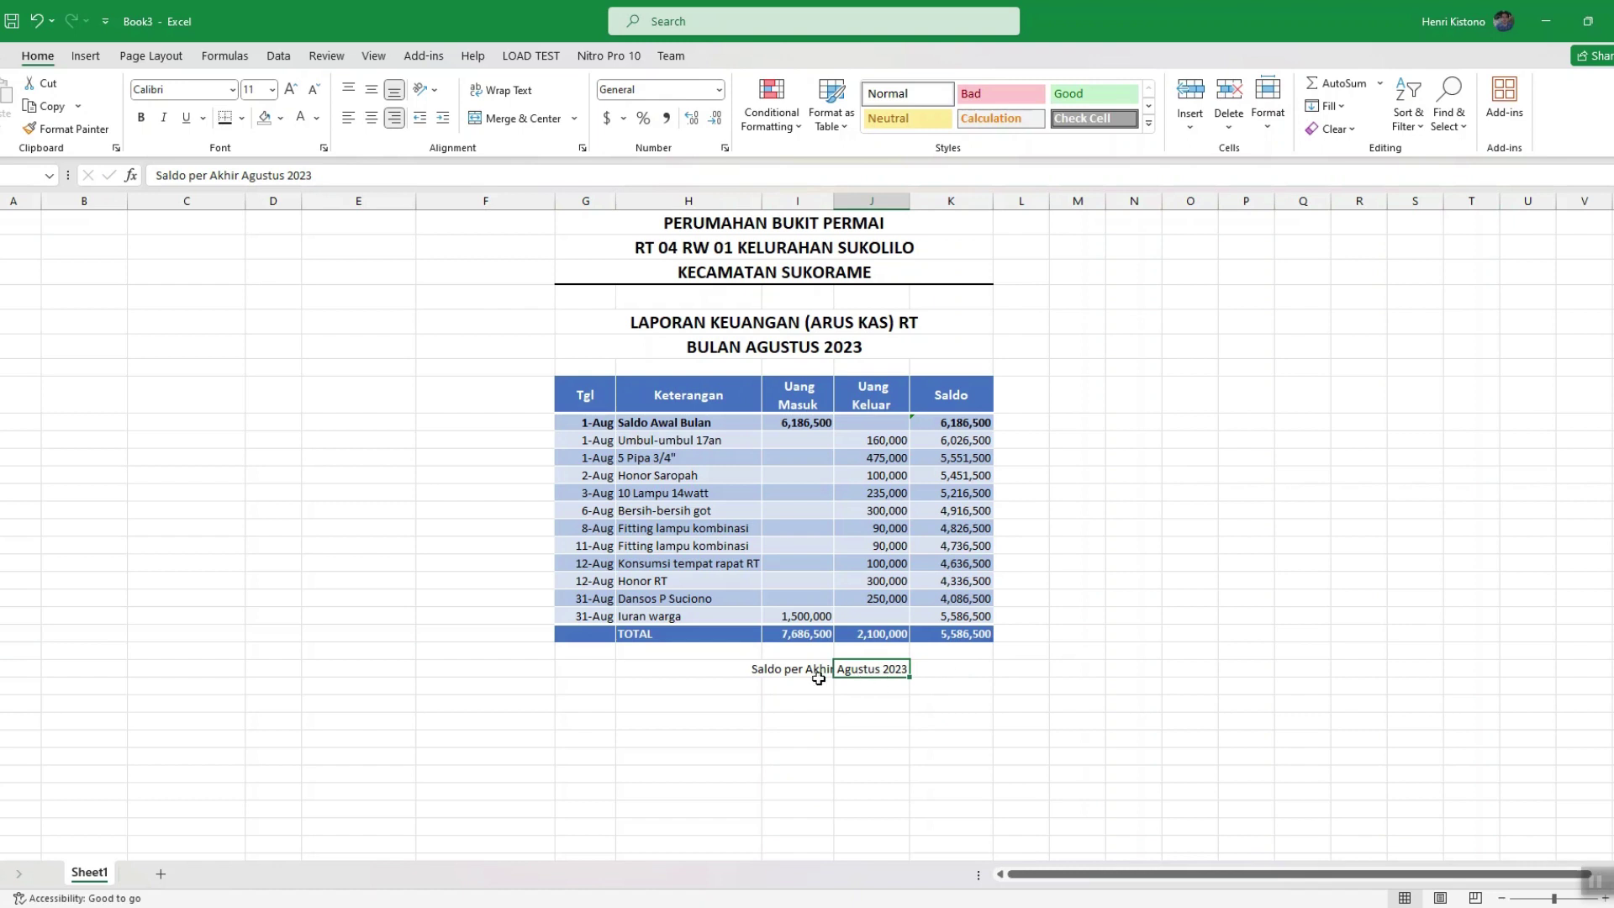
Link the cell beside the caption to the TOTAL Saldo, showing 5,586,500.
left_click(965, 669)
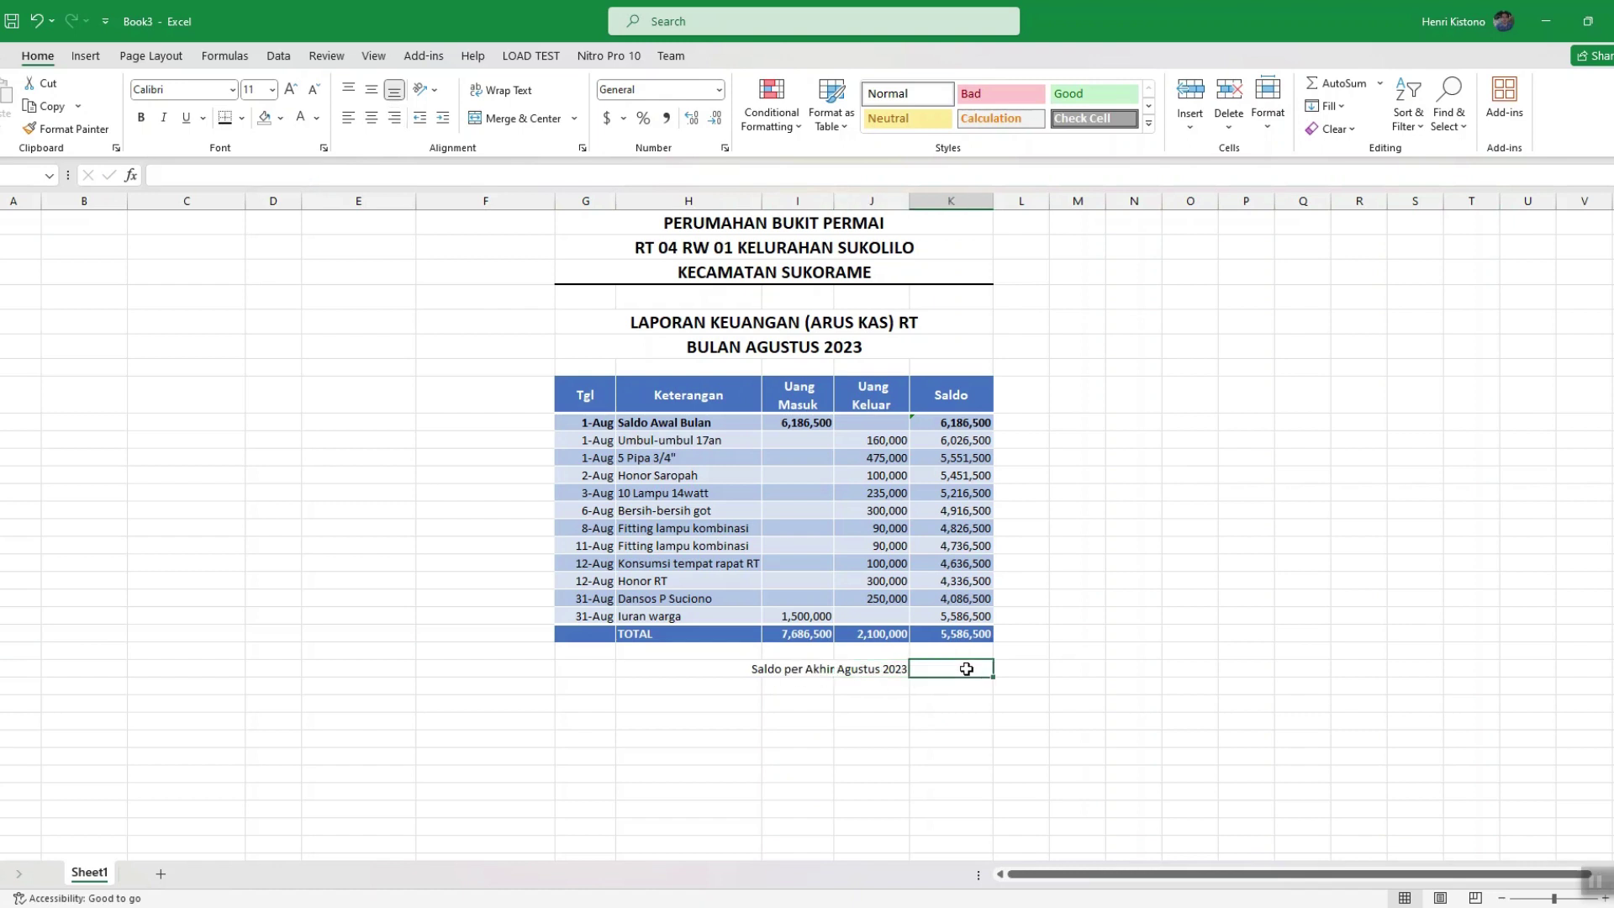
type("=")
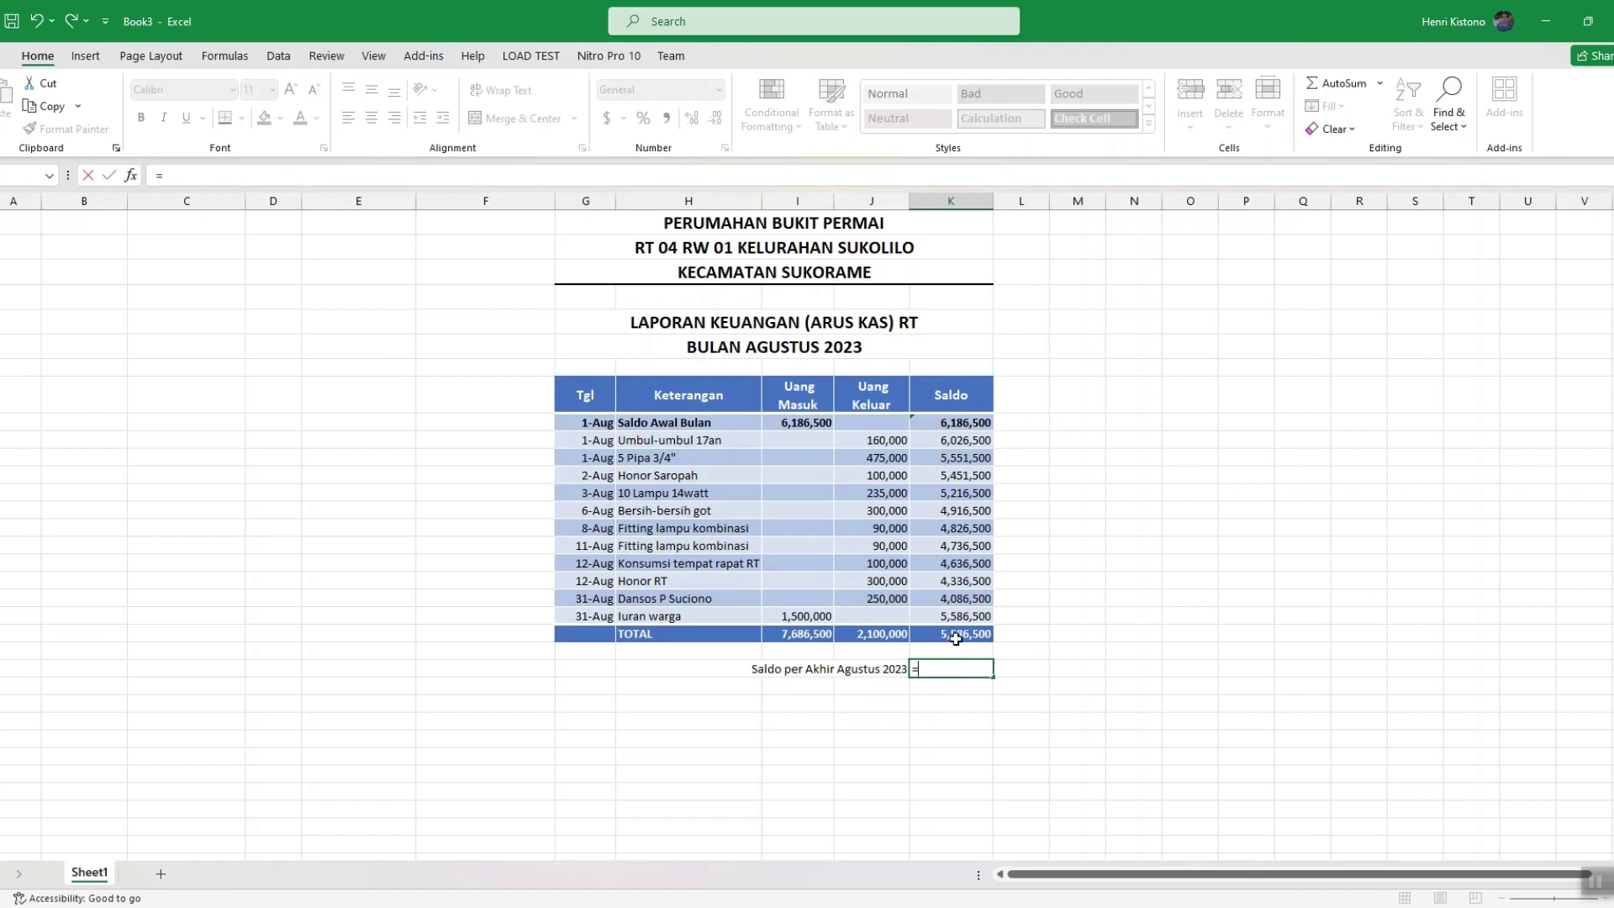
left_click(950, 636)
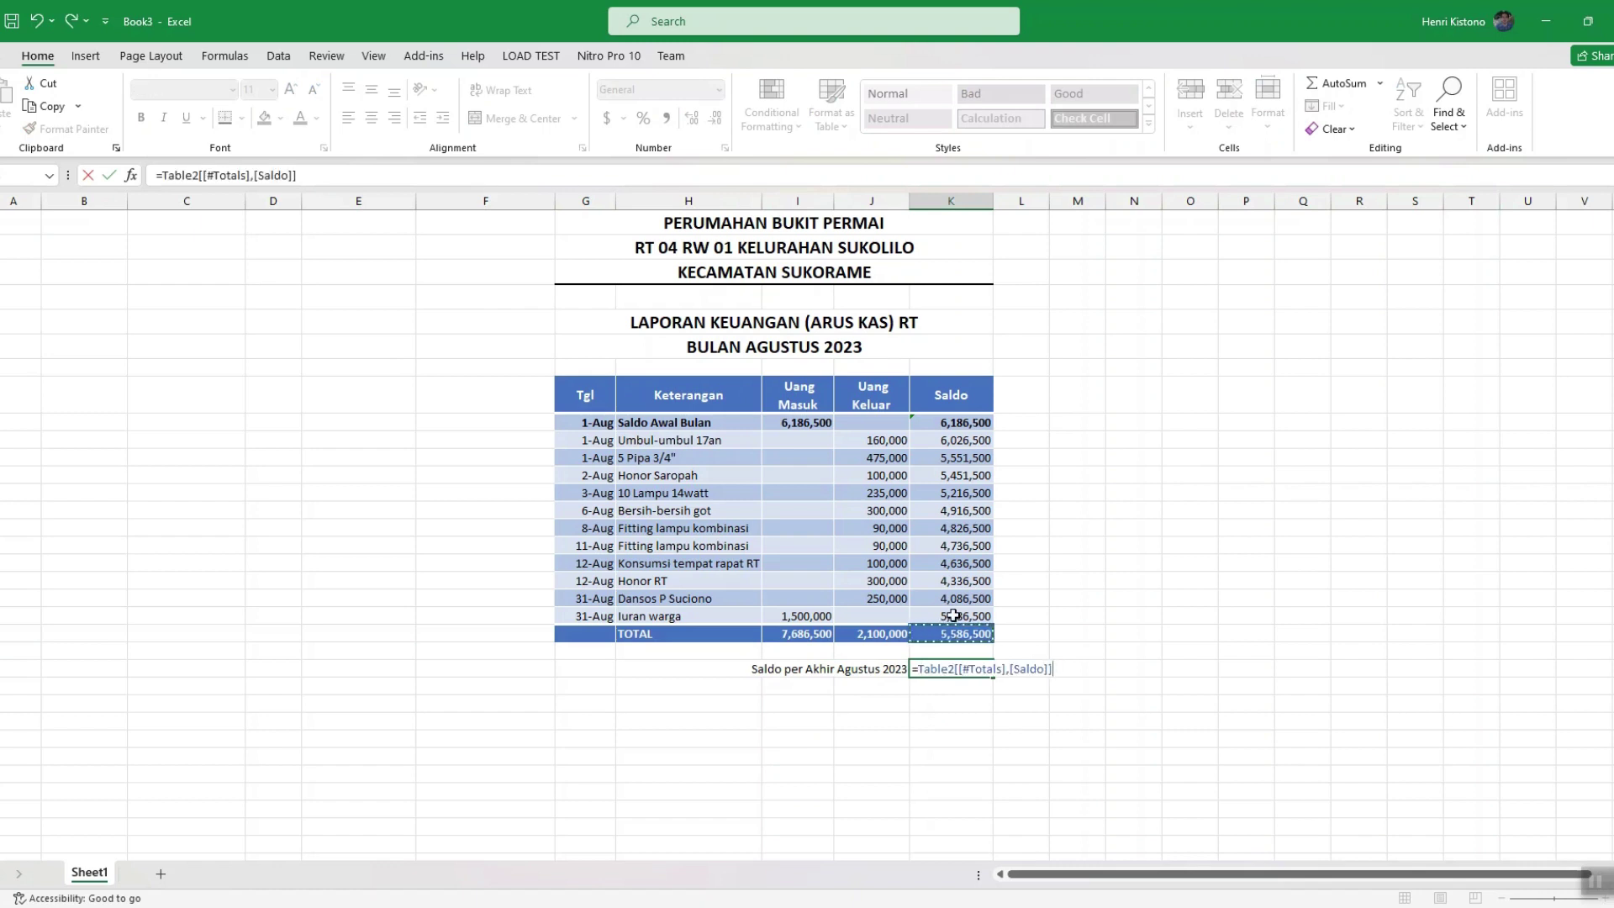
key("Return")
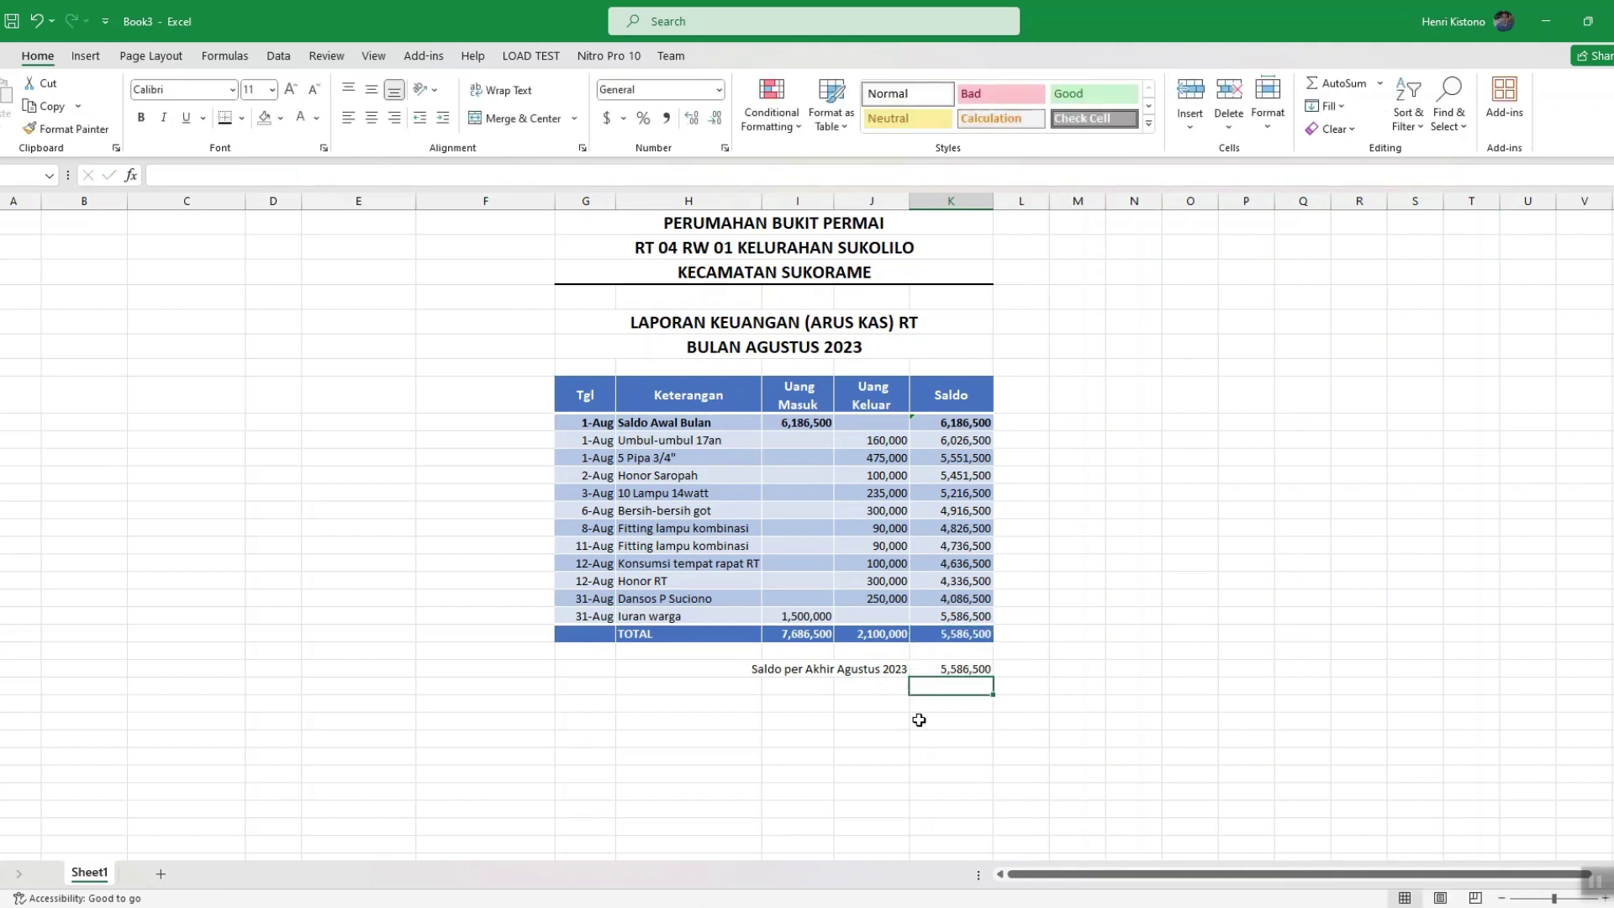
Format the closing-balance row G:K with grey fill and bold 14-point text.
left_click_drag(960, 664, 596, 664)
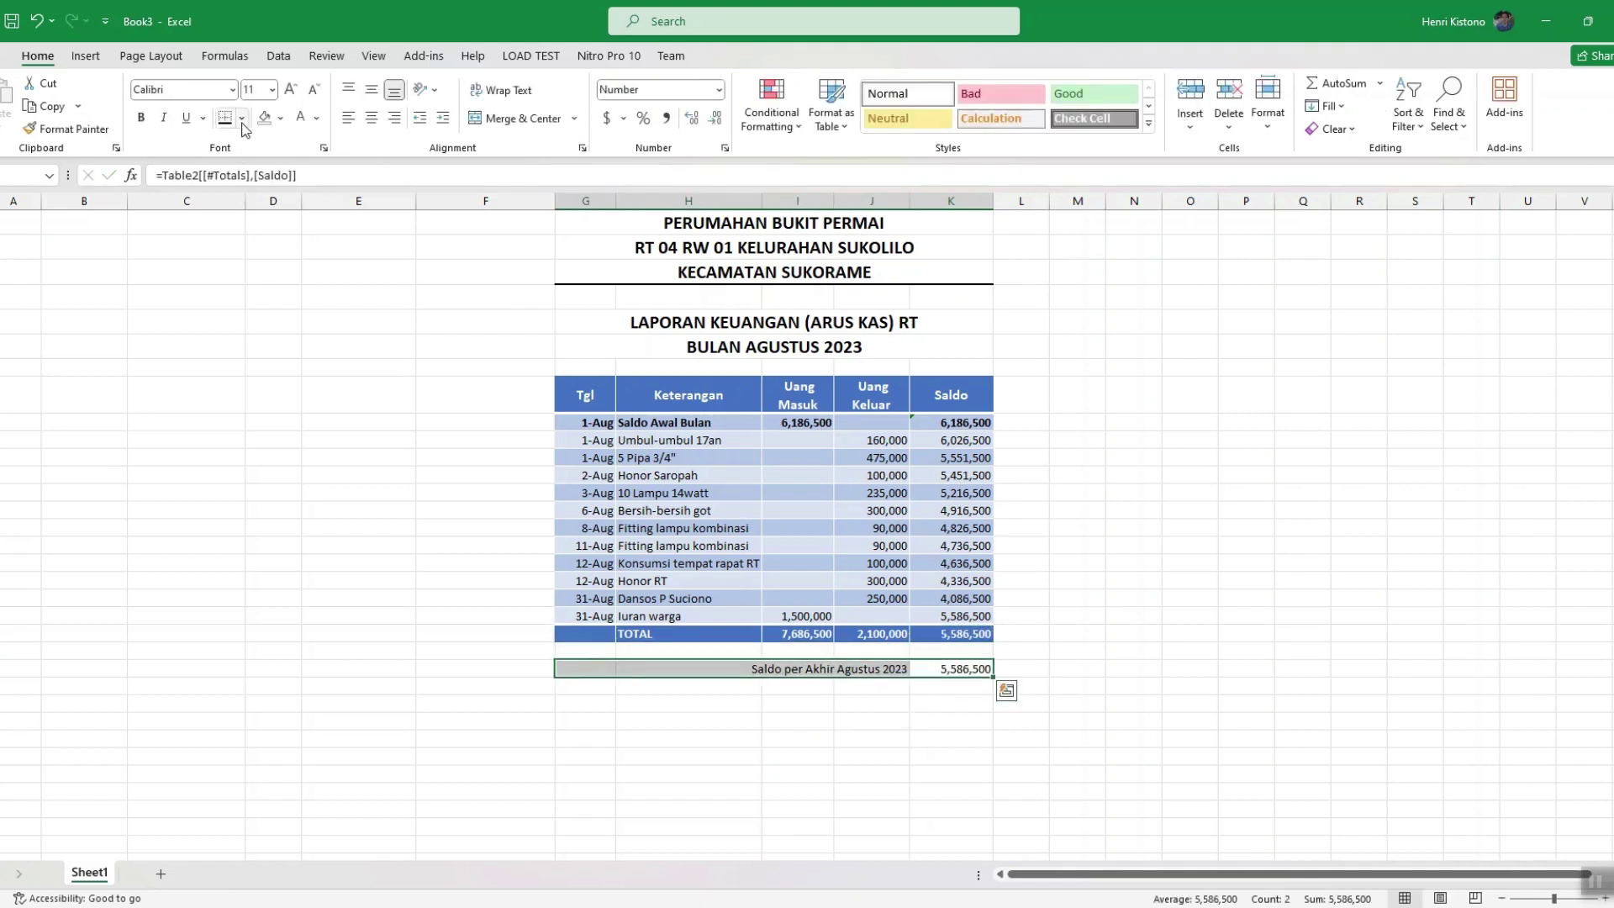
left_click(280, 117)
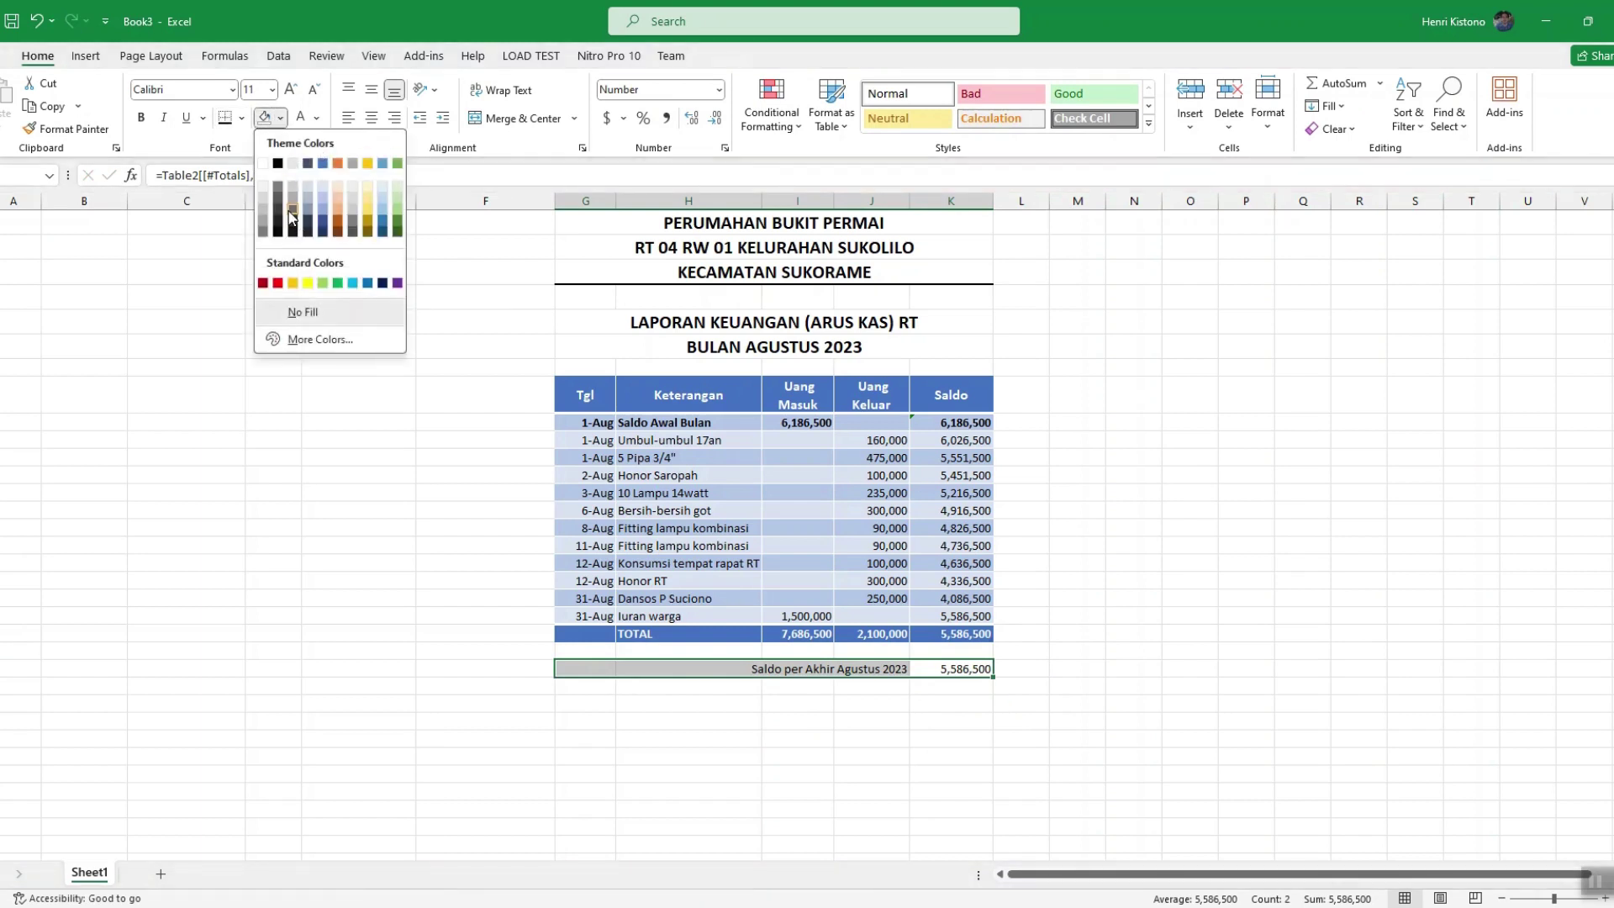
left_click(263, 207)
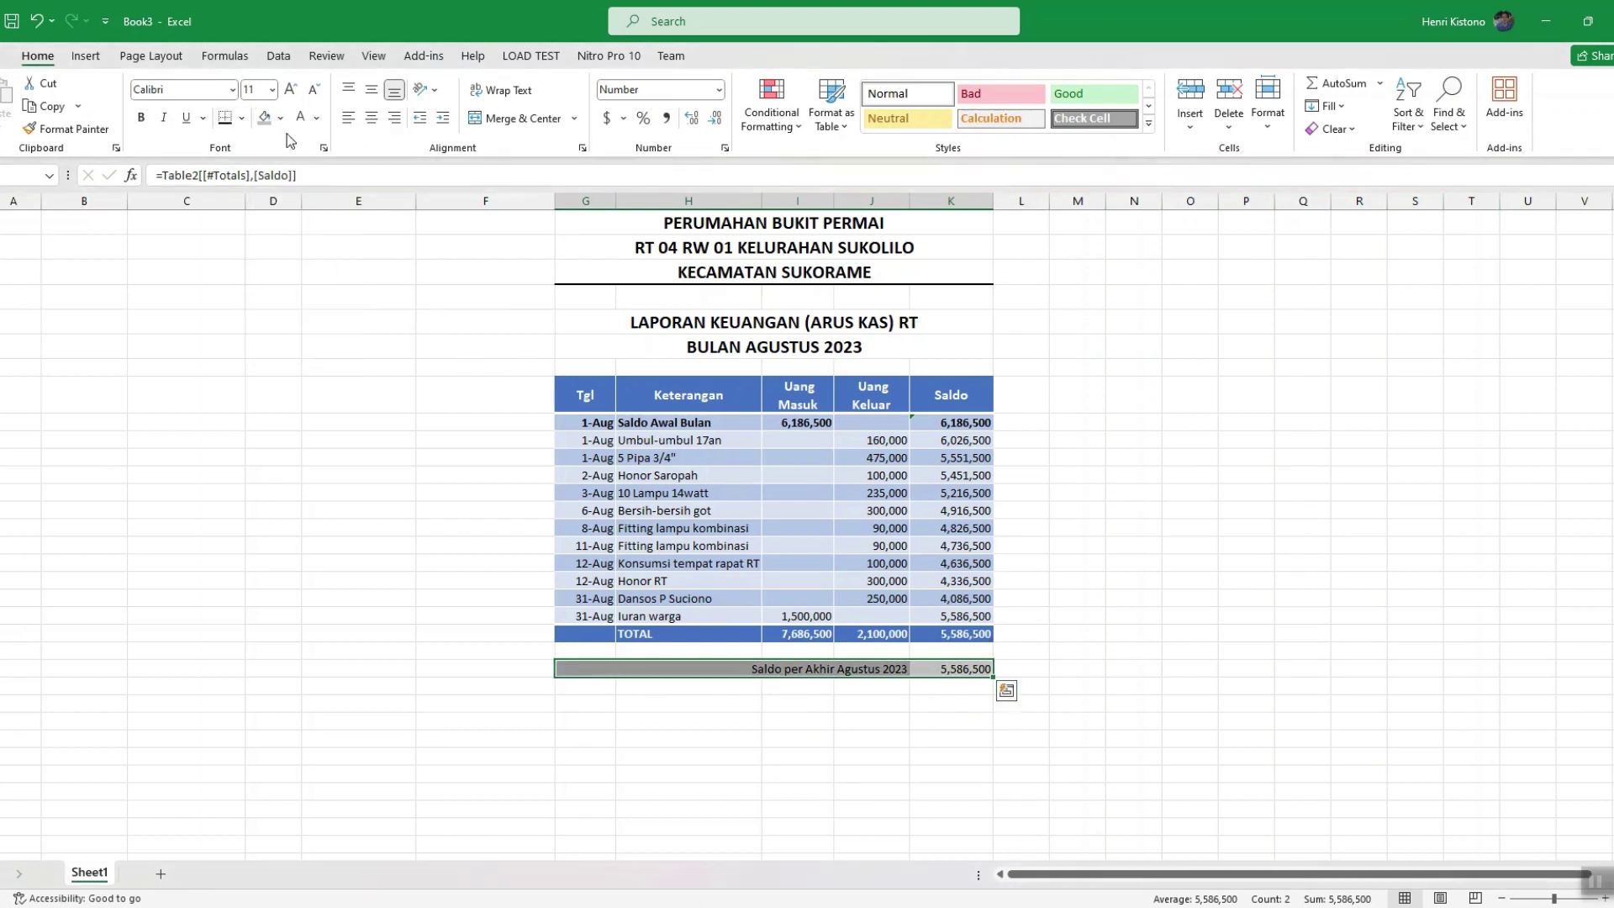
left_click(141, 117)
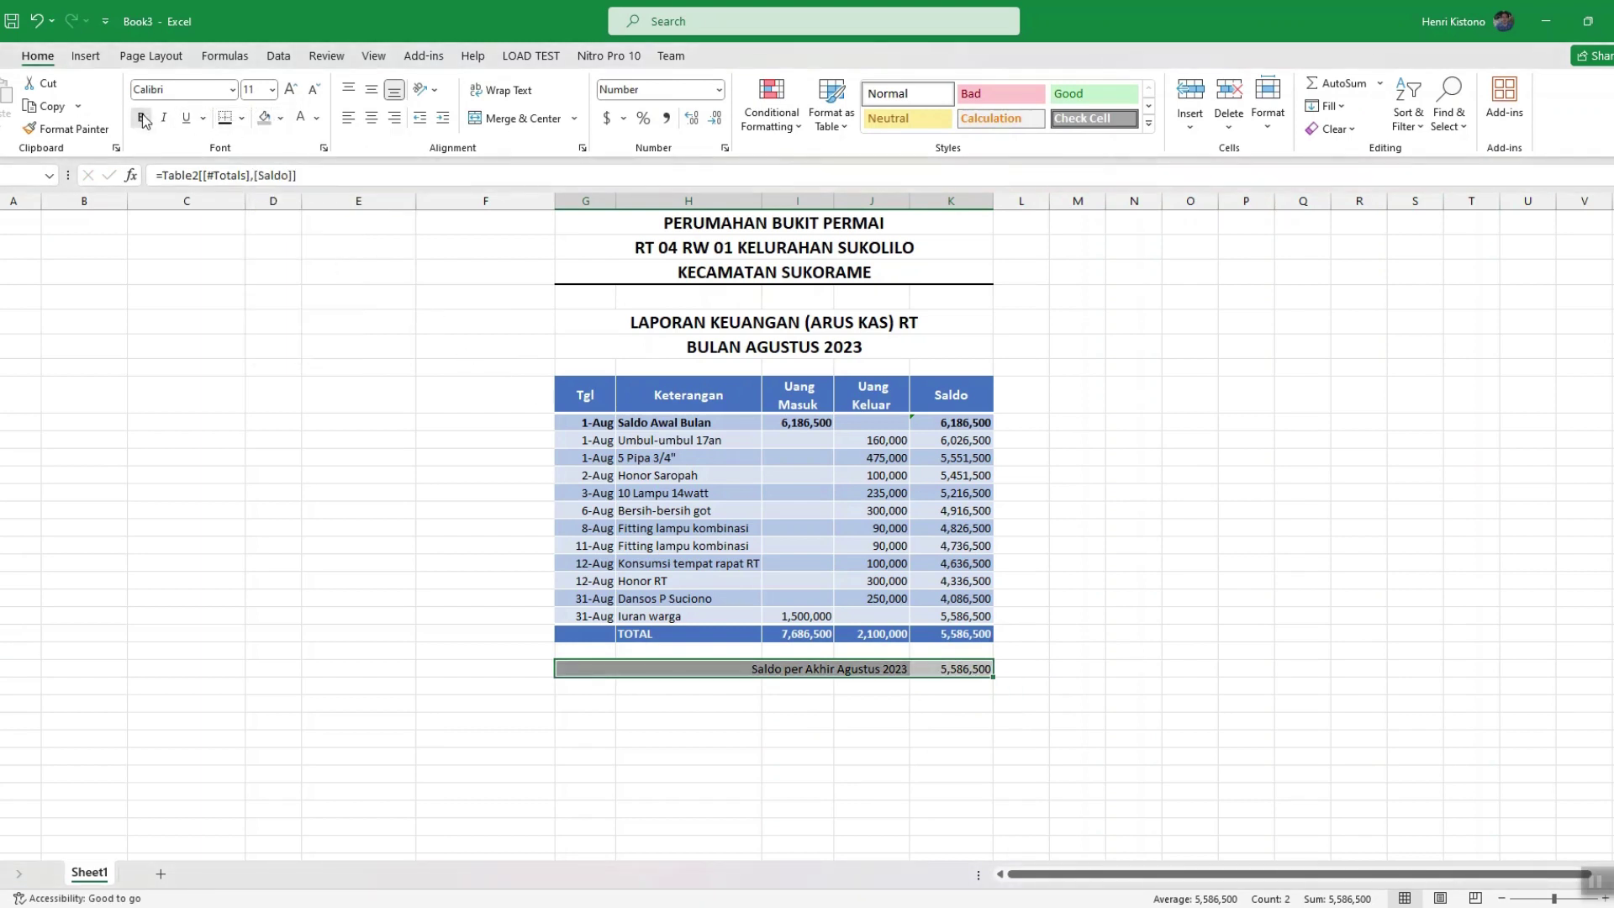
left_click(290, 90)
left_click(290, 91)
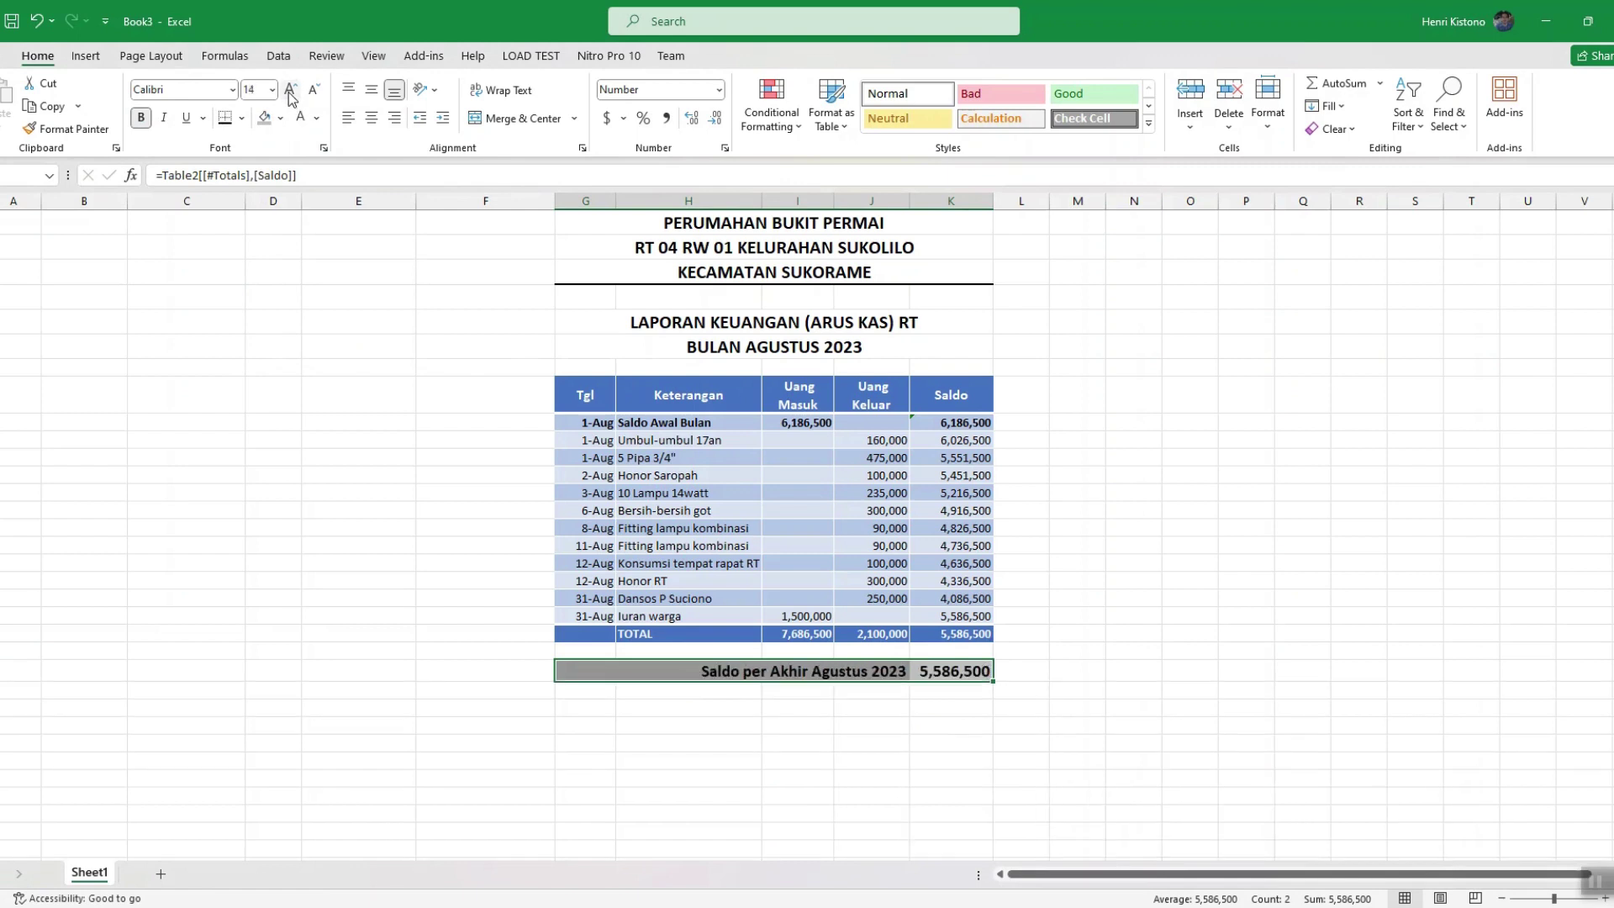
Add a bold, enlarged 'Catatan:' heading below the closing-balance row.
left_click(599, 704)
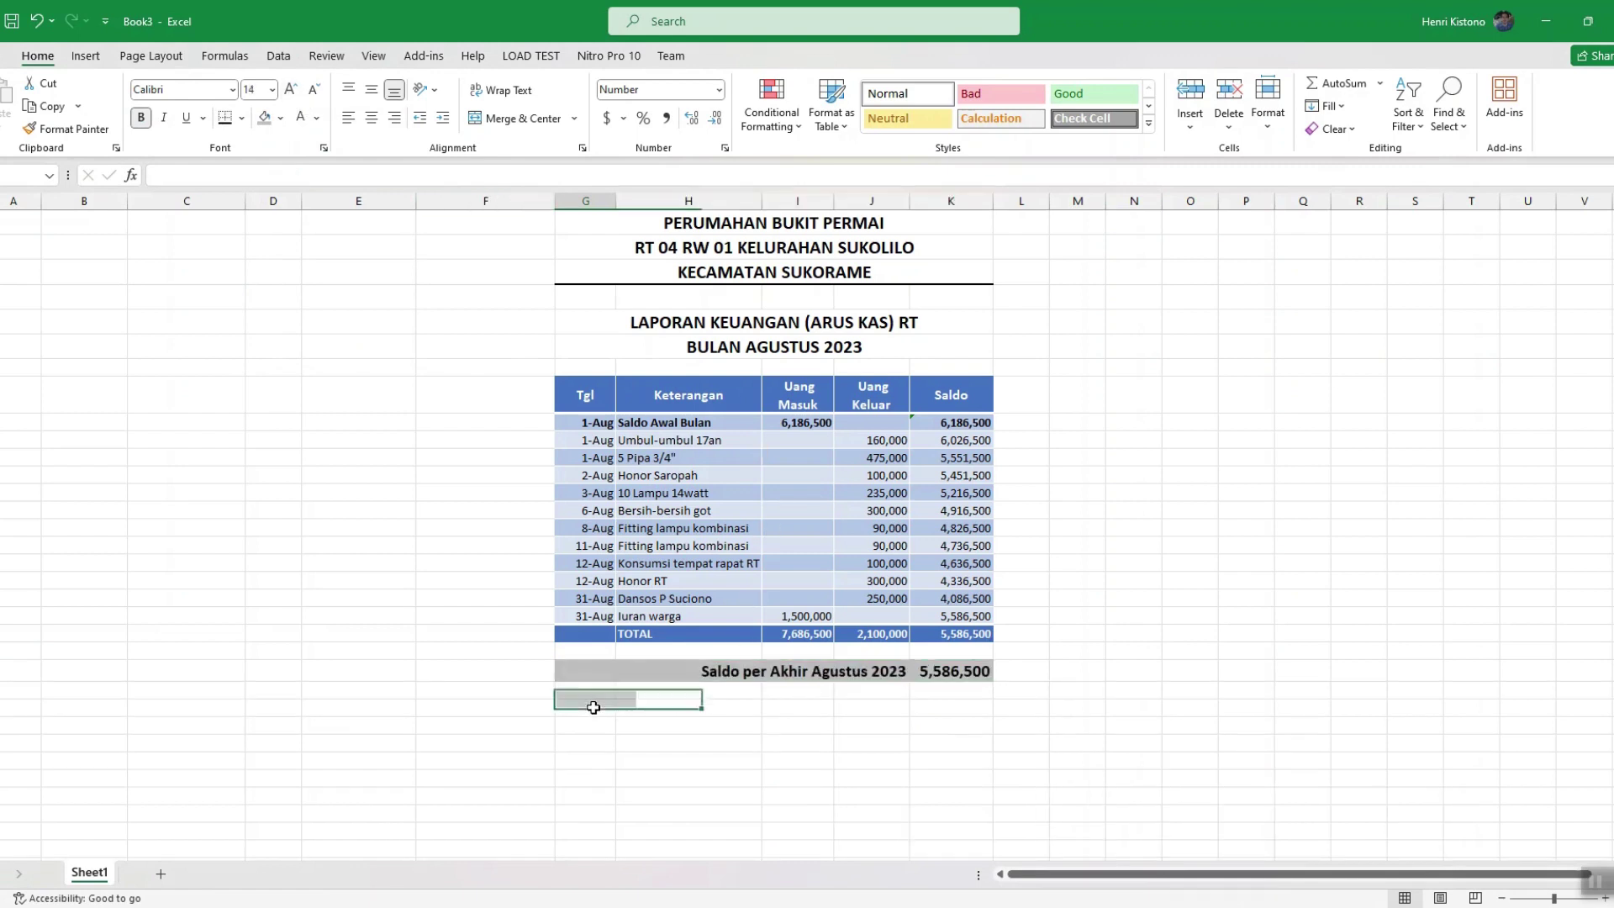
type("Cata")
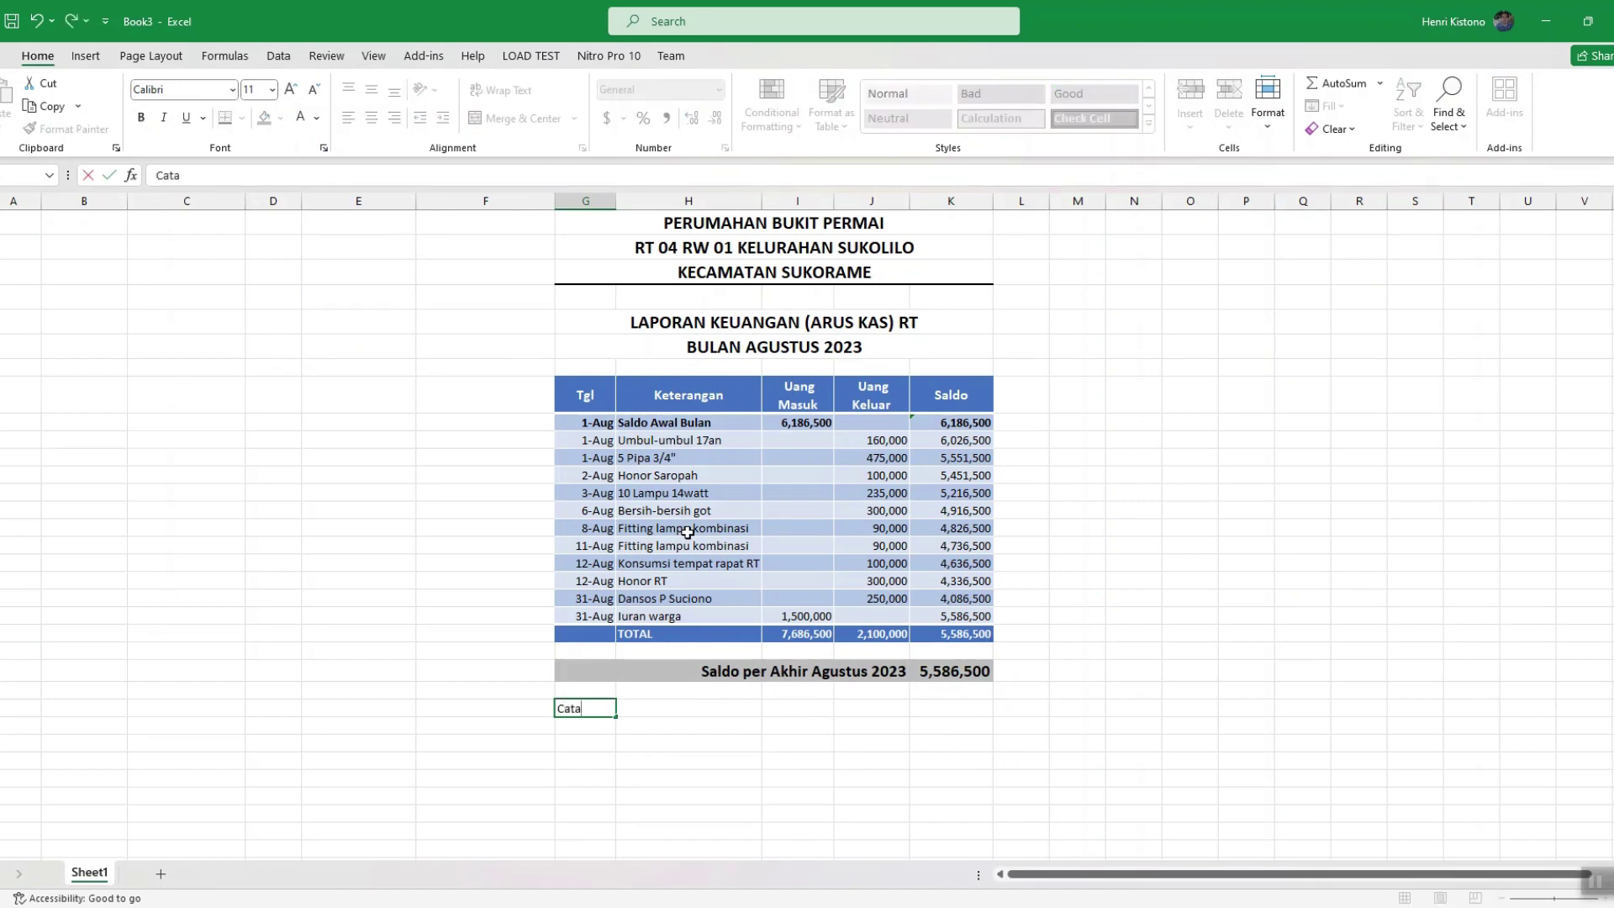
type("tan:")
key("Return")
key("Up")
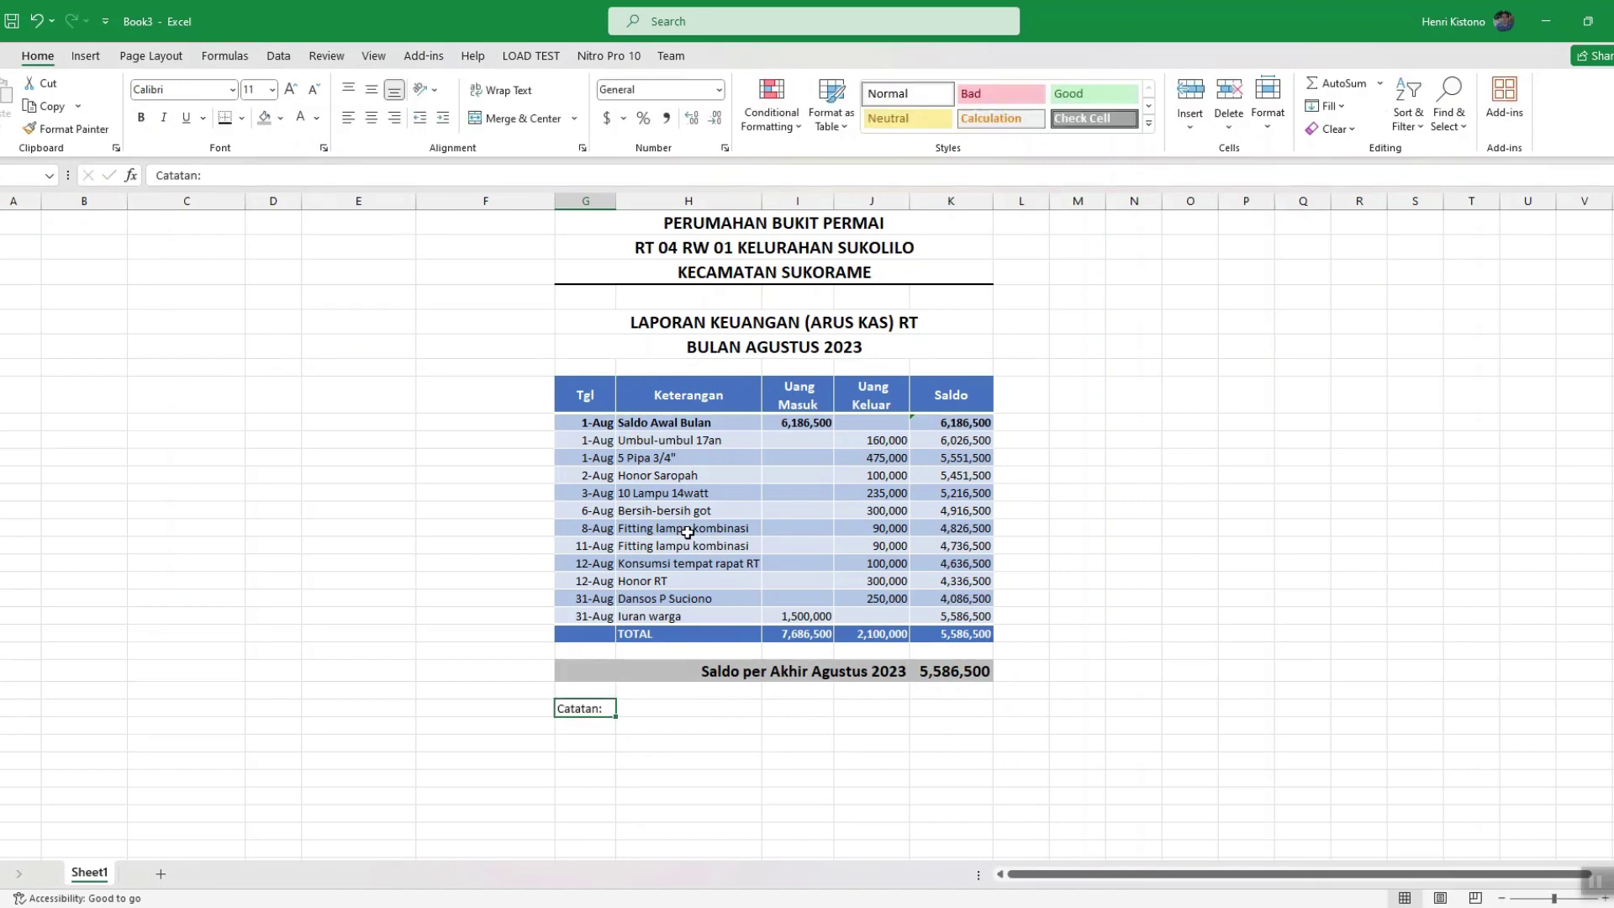
left_click(140, 117)
left_click(290, 92)
left_click(290, 92)
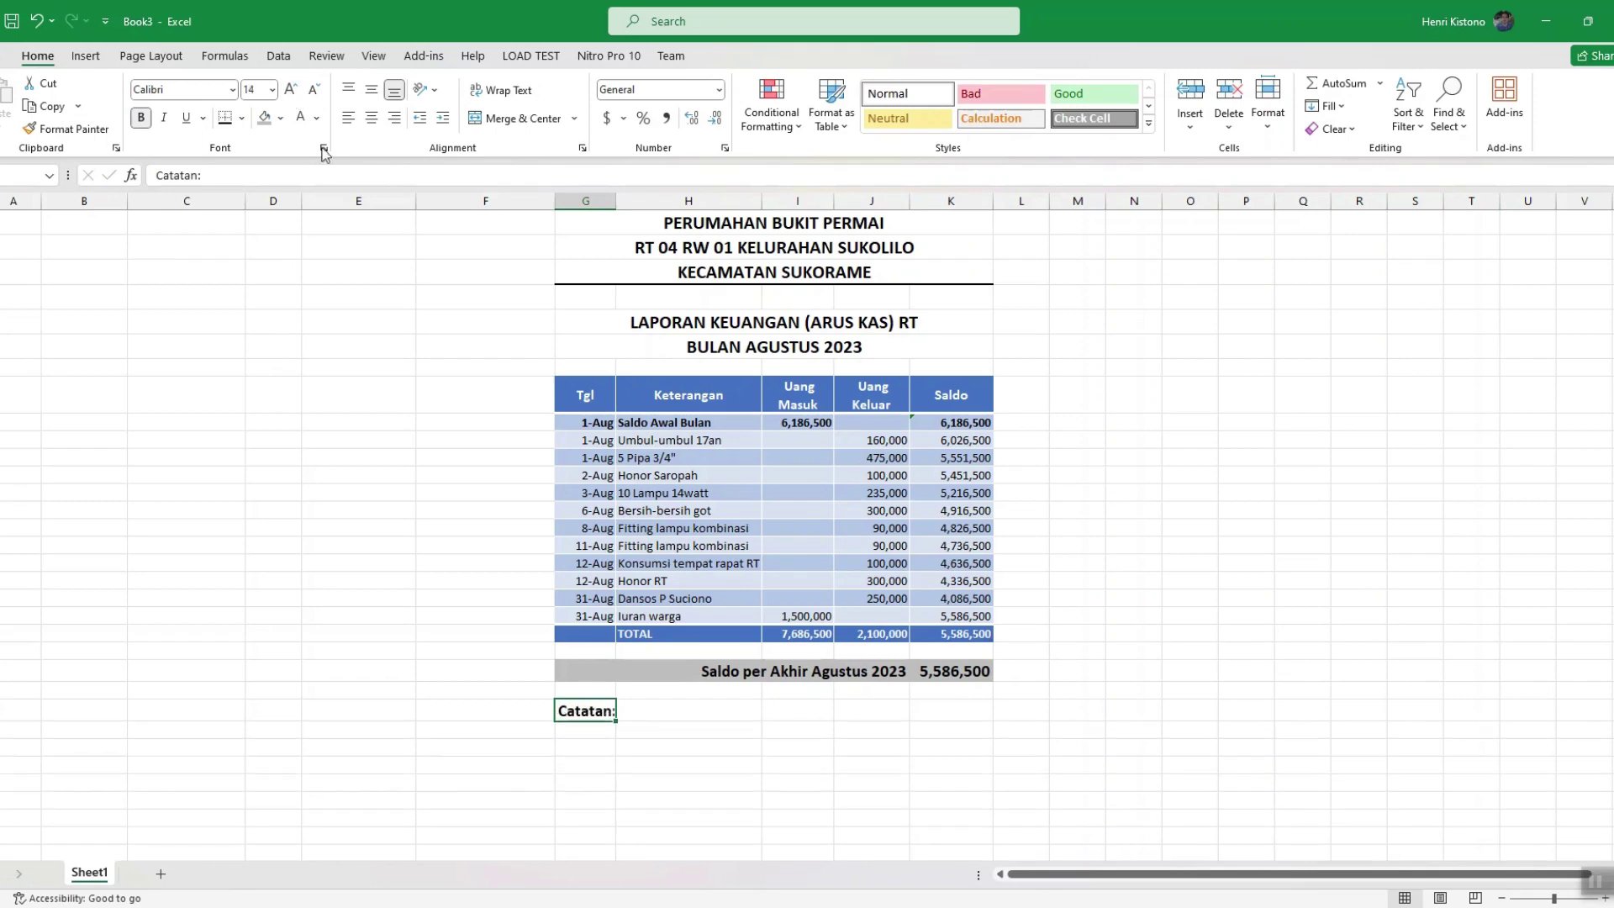
Enter a dash '-' in the cell beneath Catatan:.
left_click(600, 728)
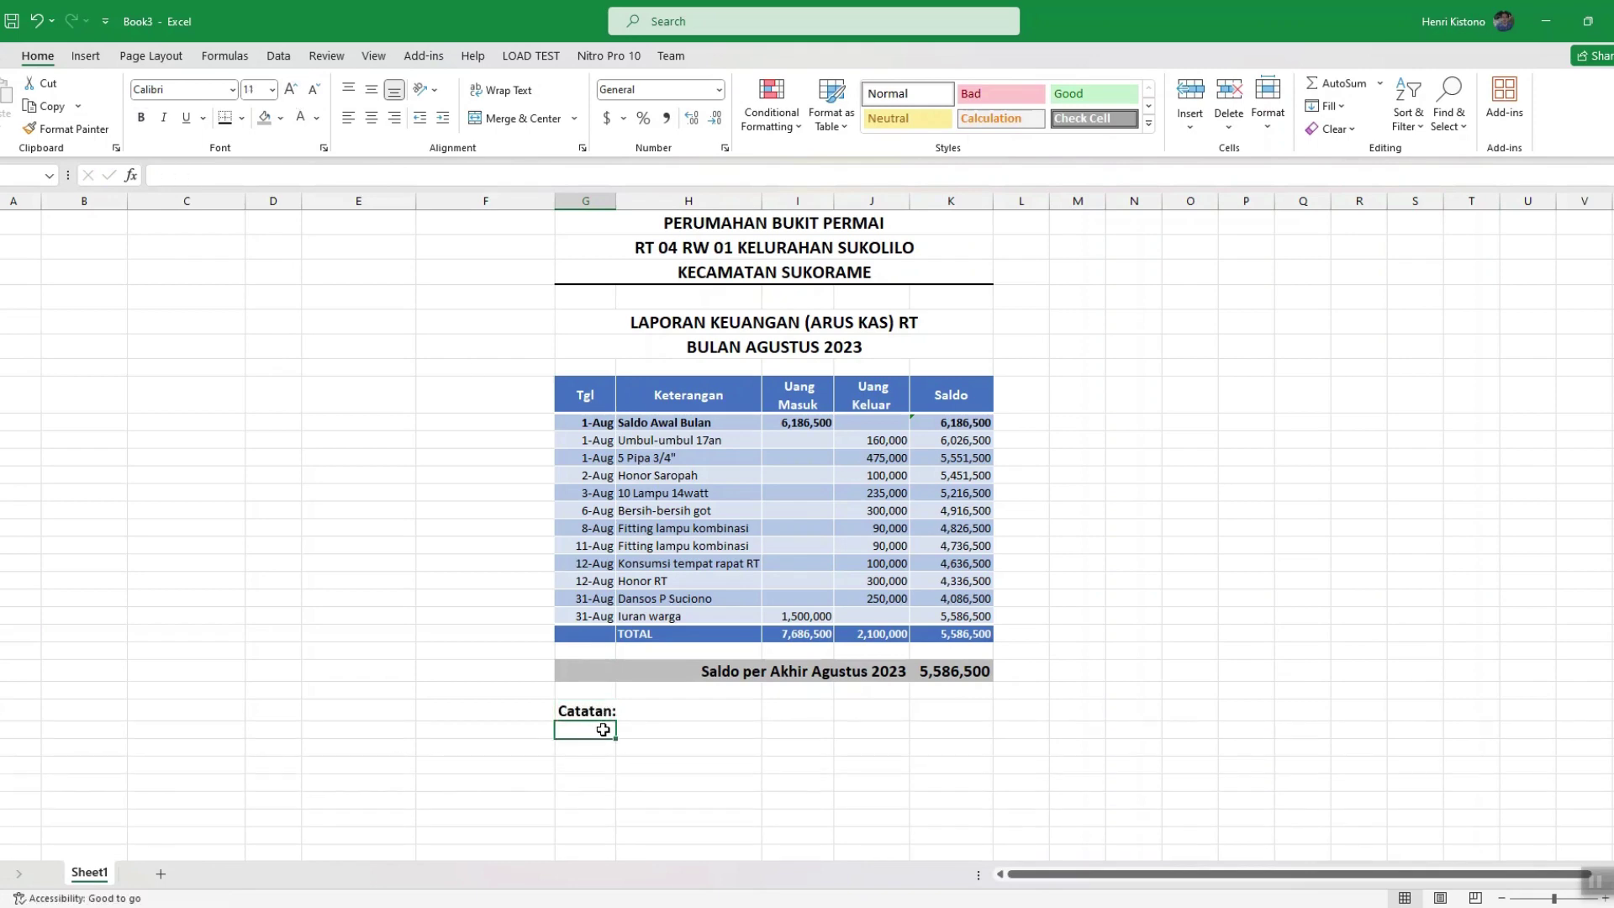
type("'-")
key("Return")
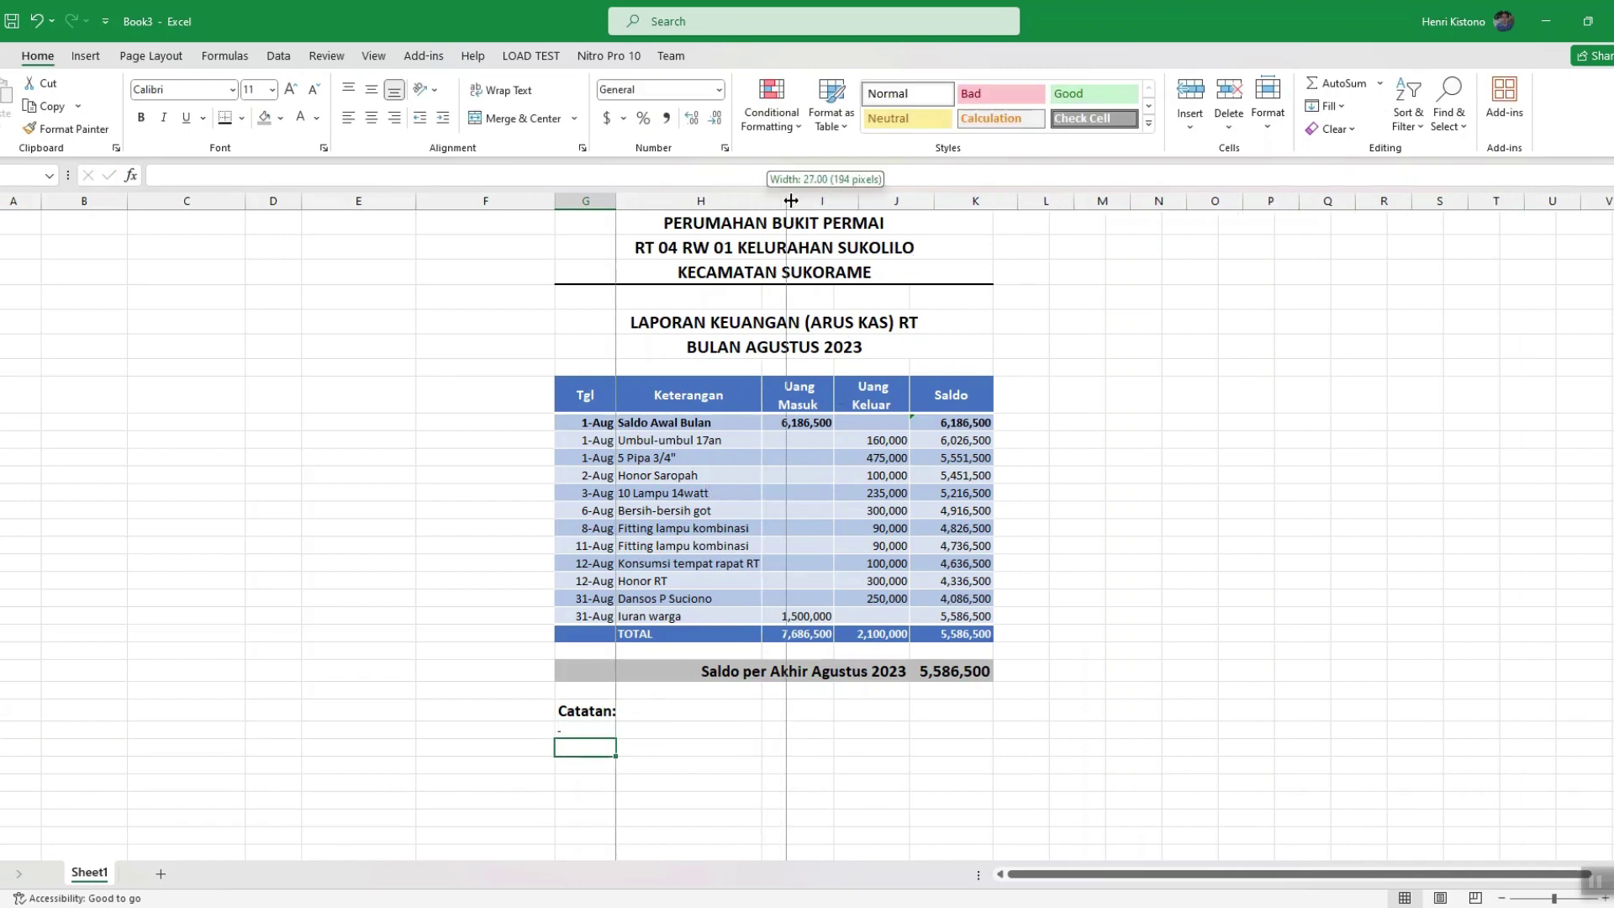
Widen the Keterangan column, centre the Tgl dates, and switch to the tutorial workbook.
left_click_drag(766, 200, 791, 200)
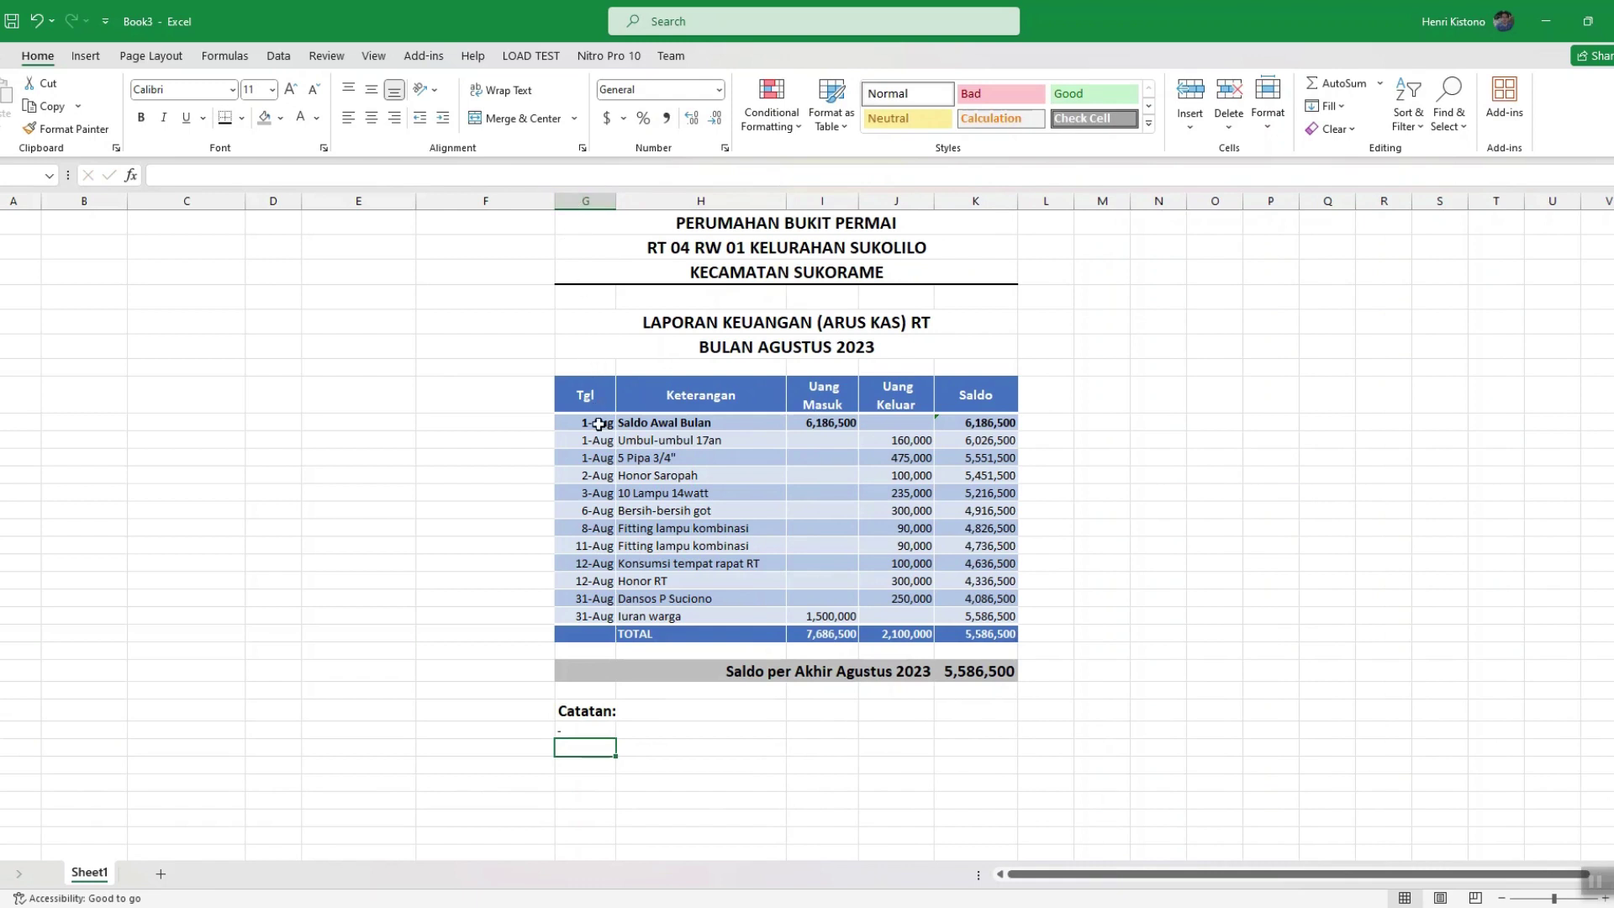
left_click_drag(594, 422, 620, 616)
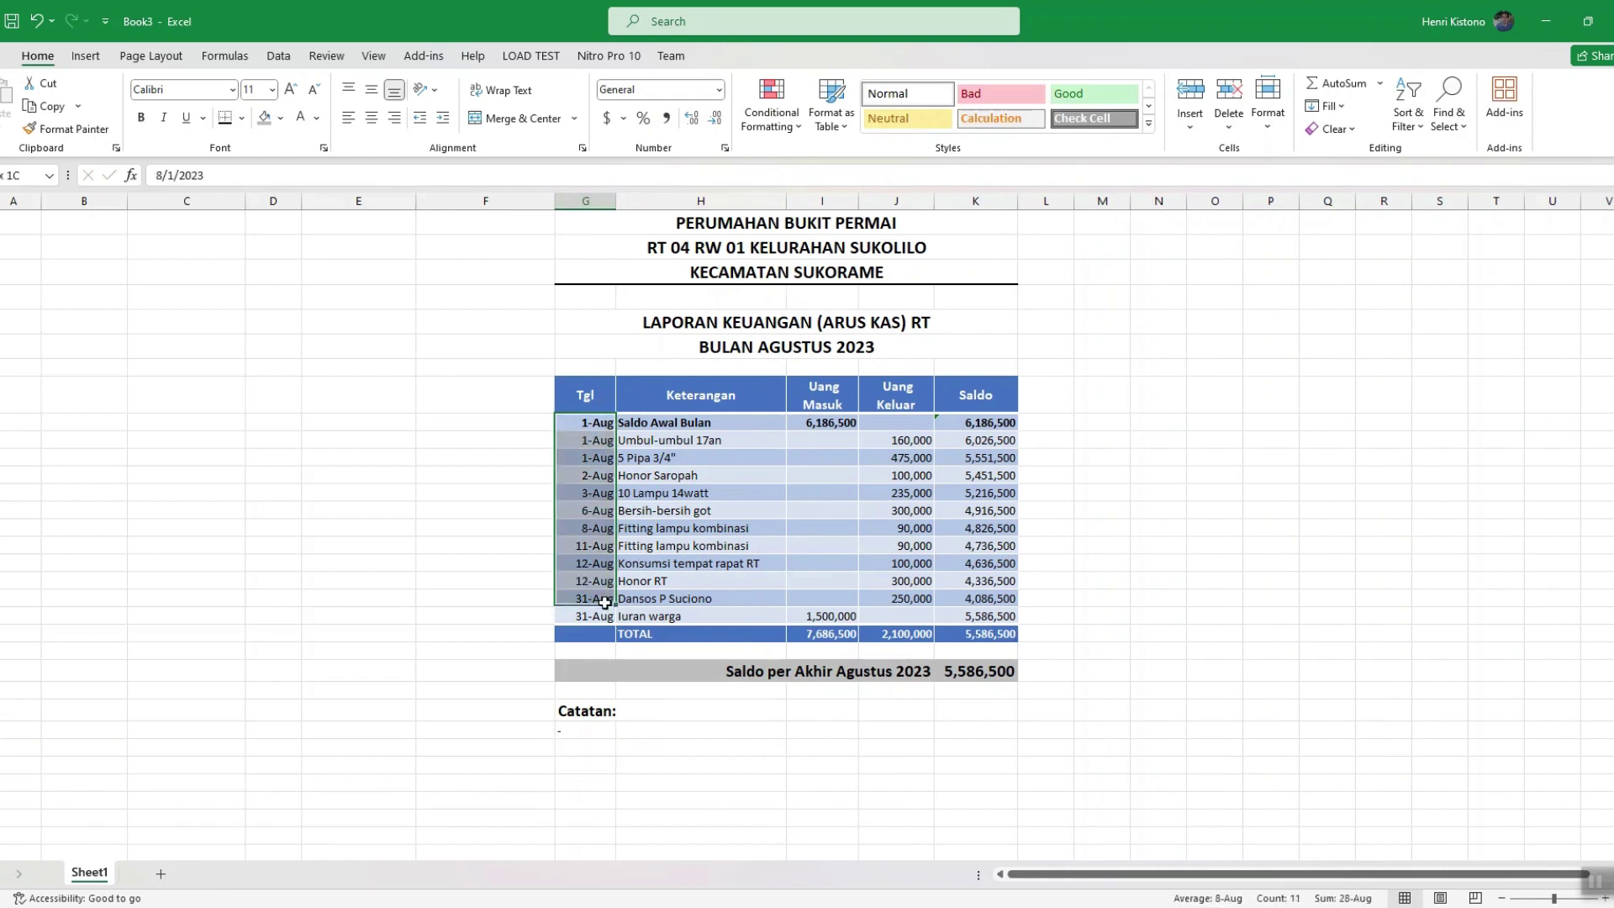
left_click(371, 117)
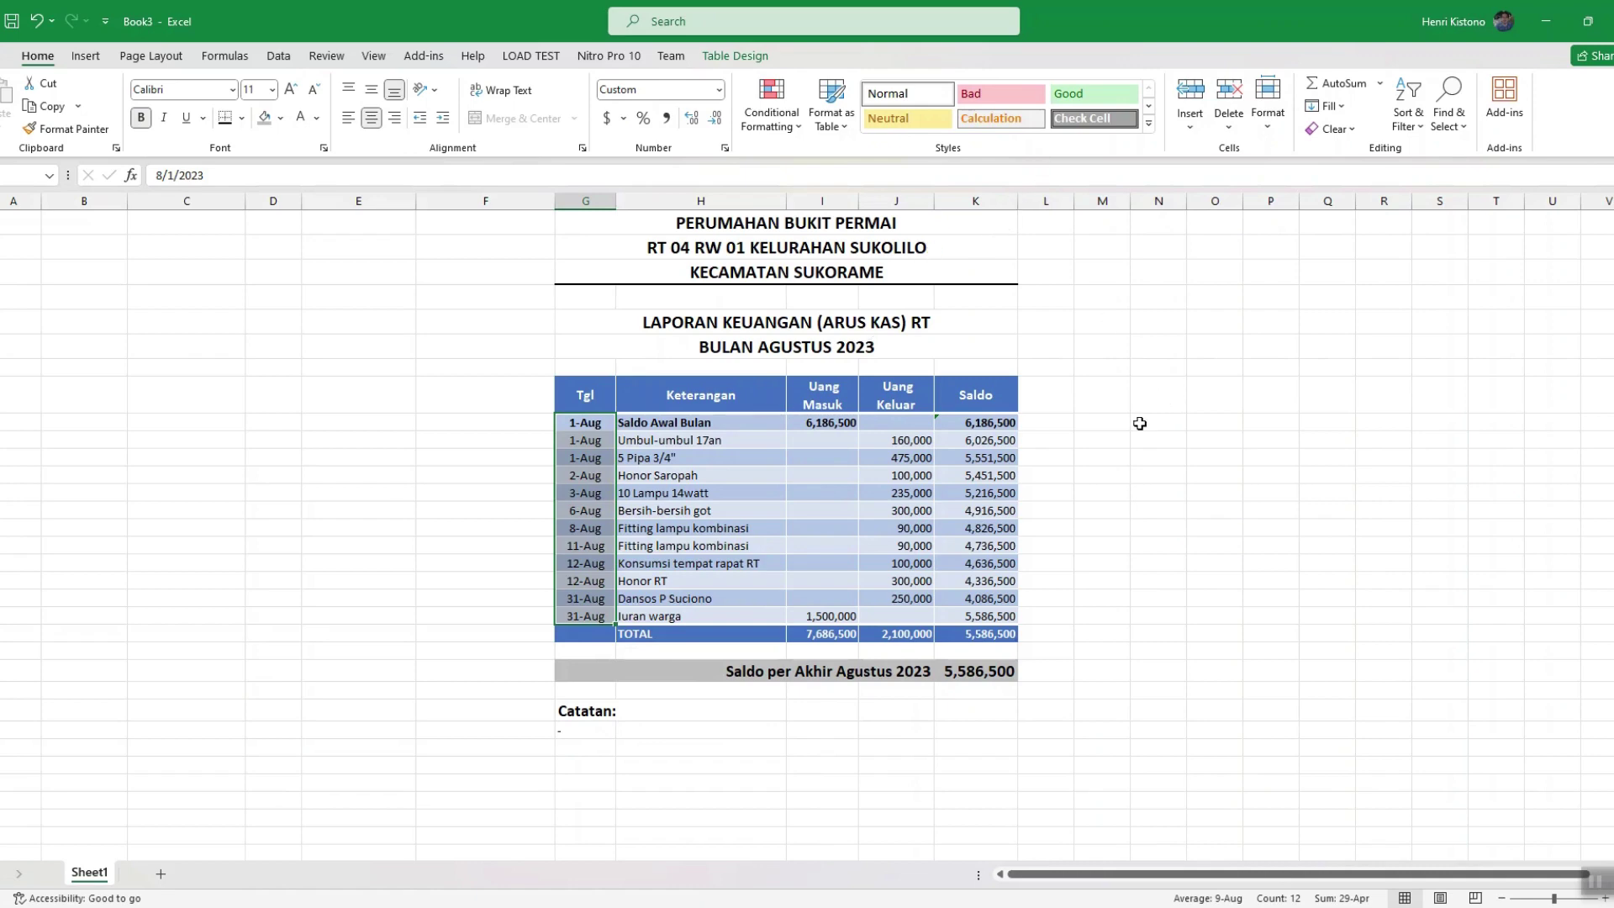
key("alt+Tab")
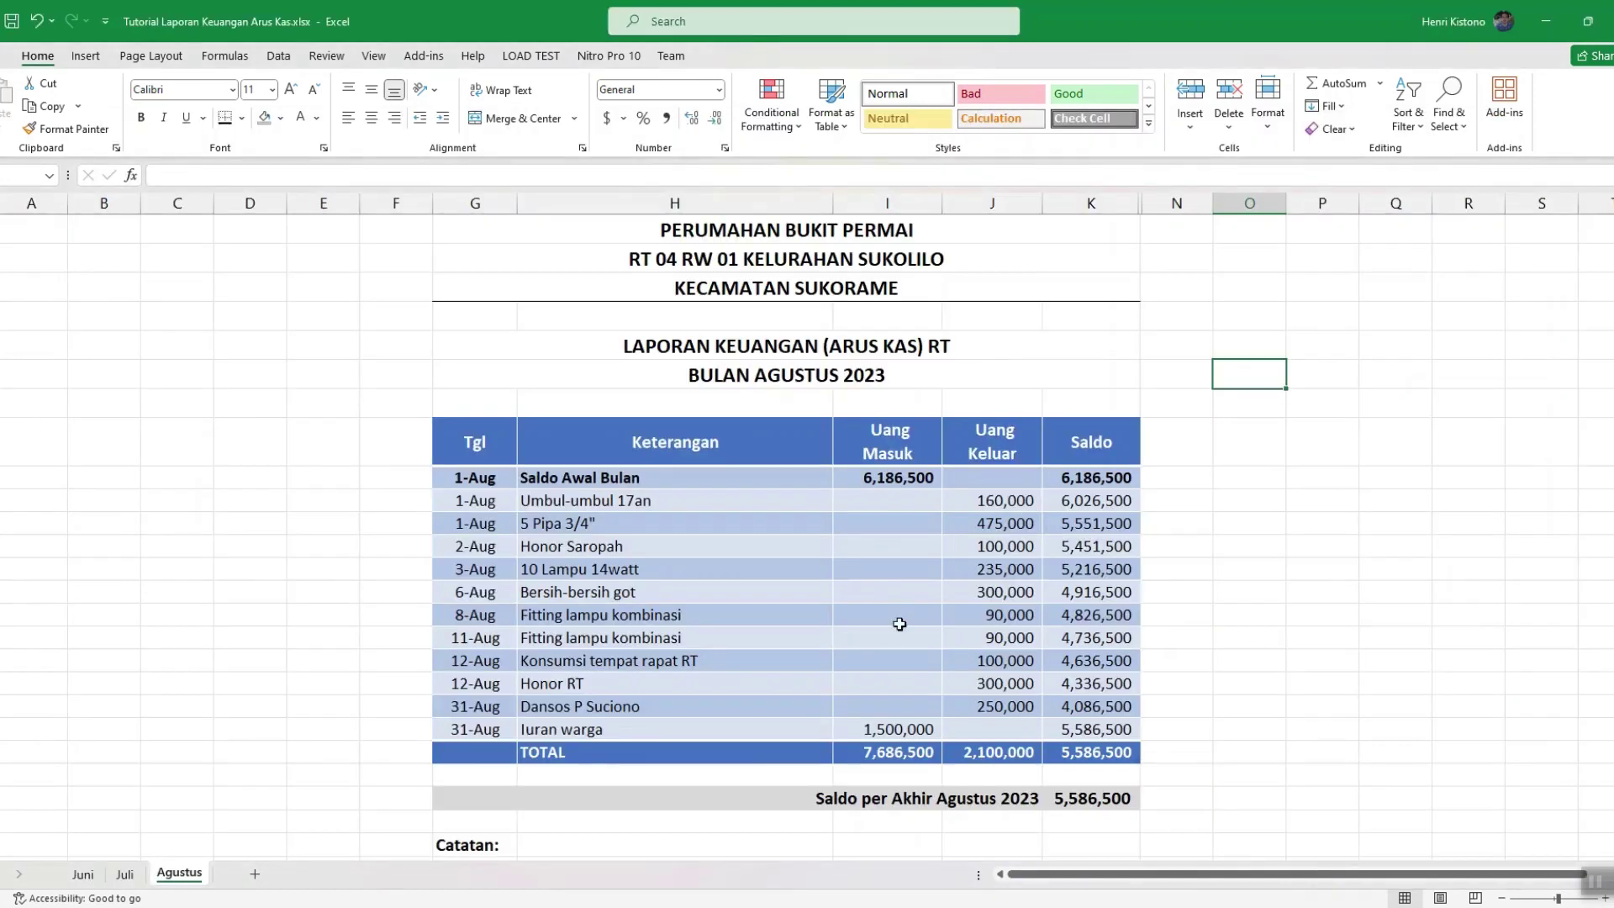
Check the tutorial's TOTAL row and closing-balance formula, then return to Book3.
left_click_drag(892, 752, 1092, 751)
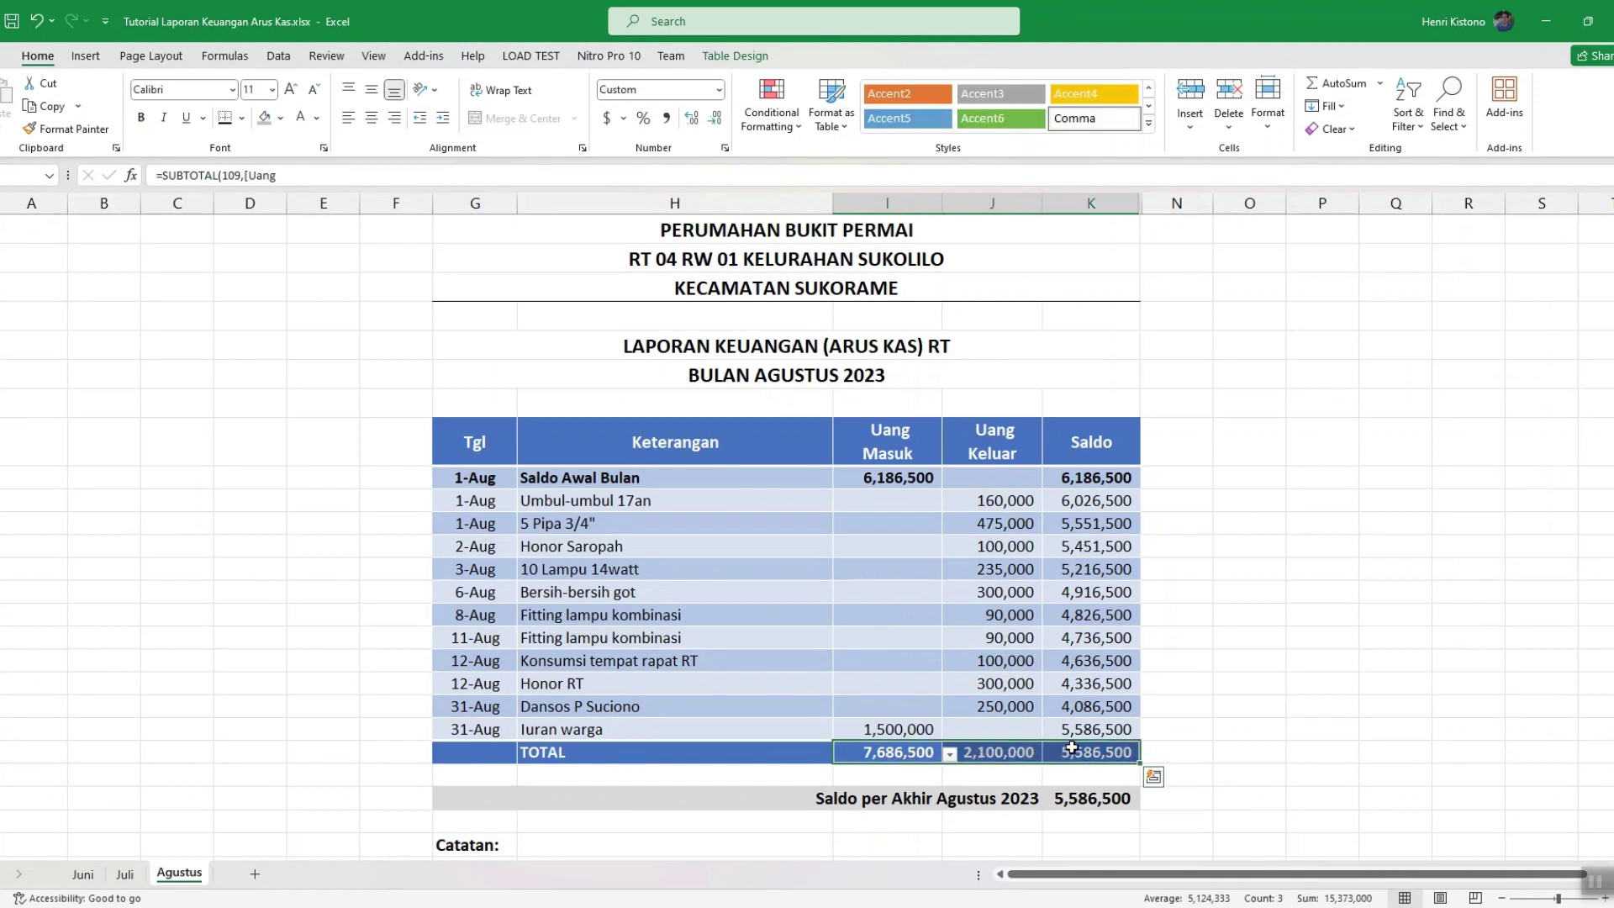
left_click(1084, 798)
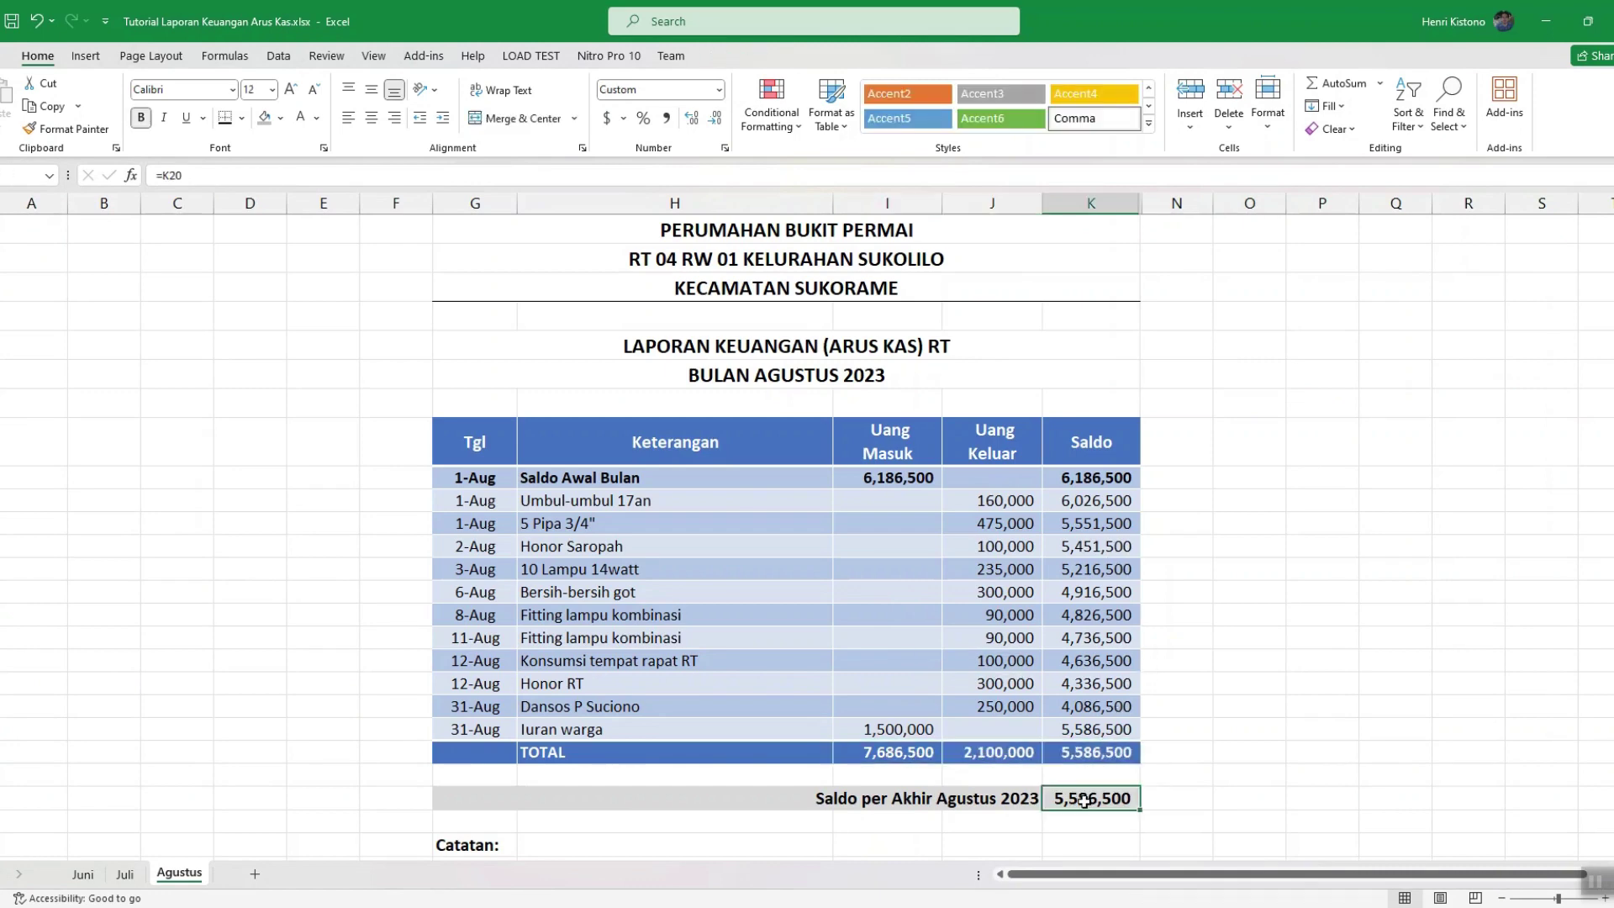
scroll(1084, 802, "down", 1)
key("alt+Tab")
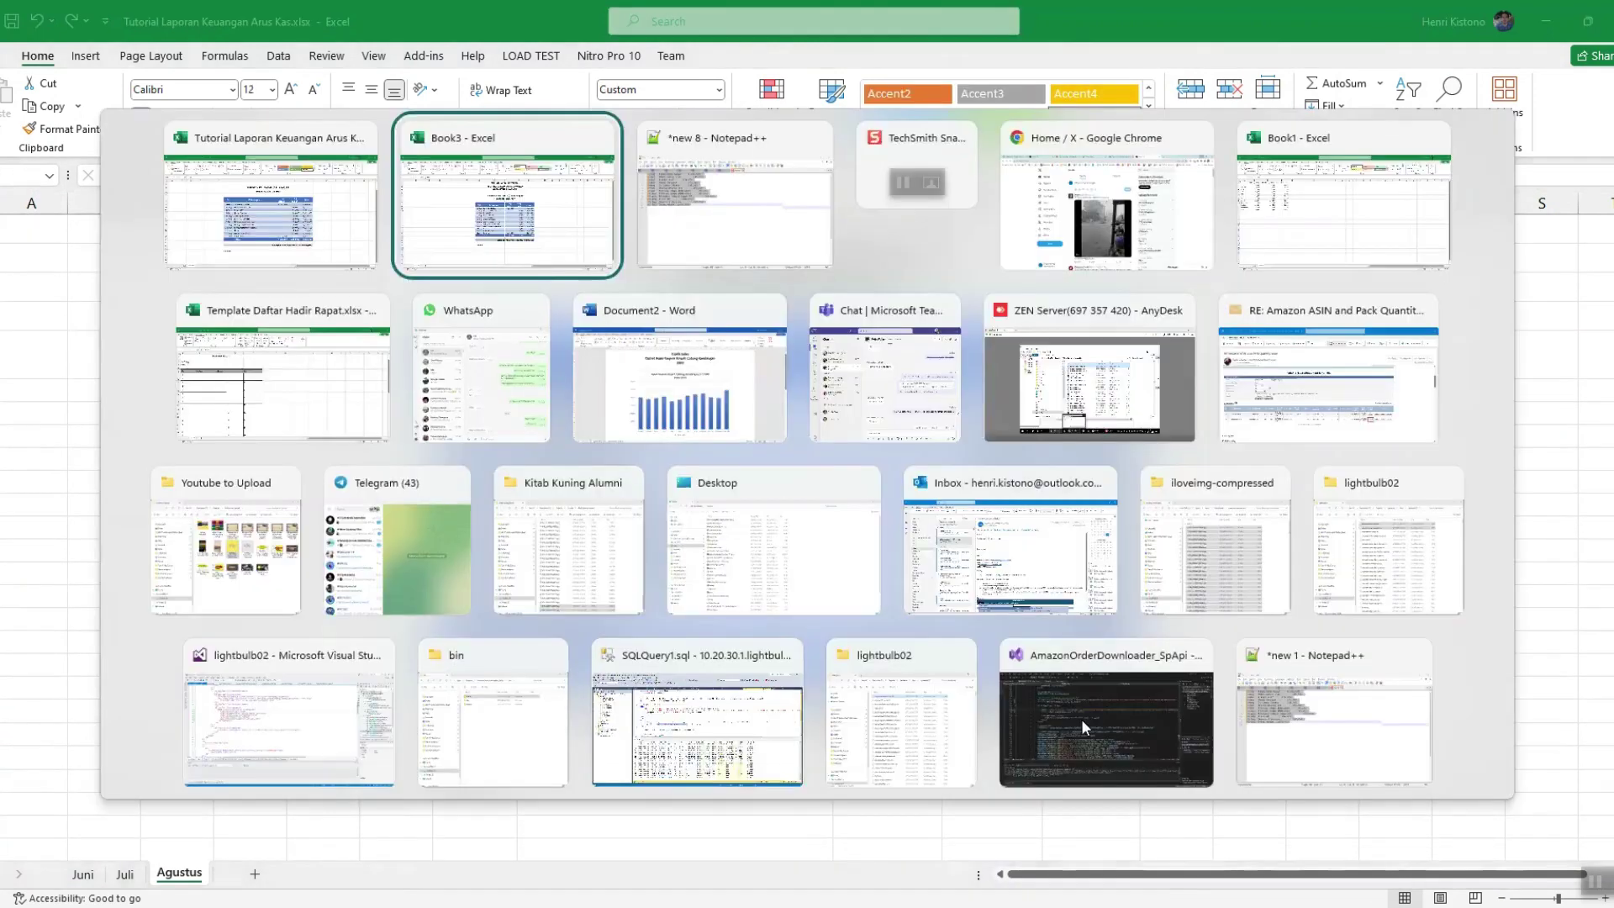
Widen the Keterangan column slightly and narrow column F to shift the report left.
key("ctrl+q")
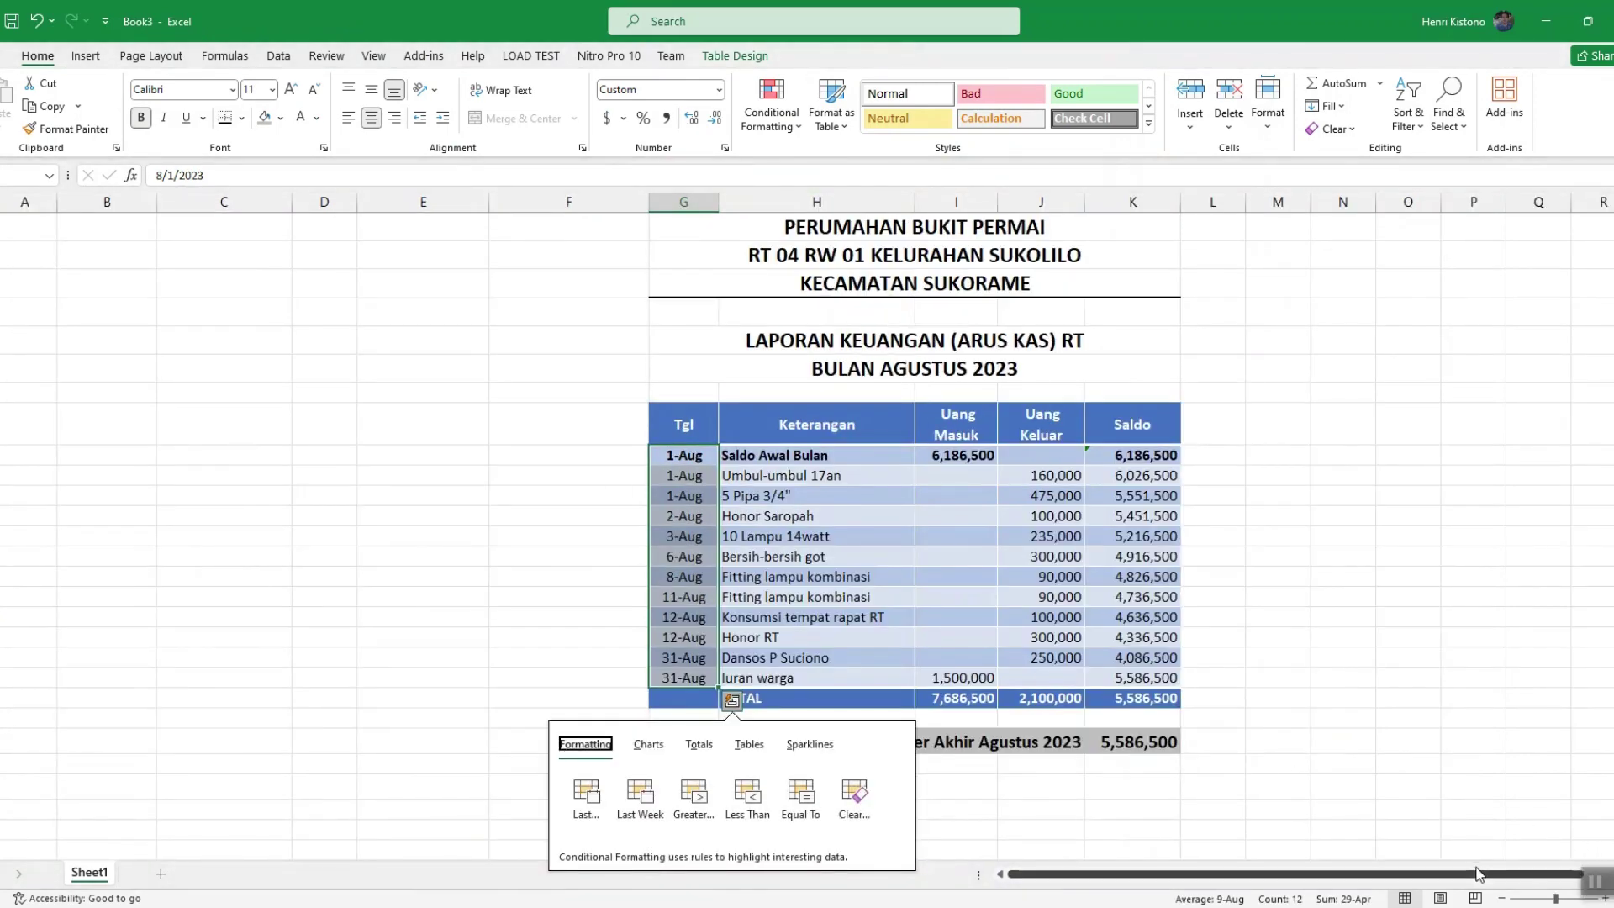
left_click_drag(1555, 874, 1592, 874)
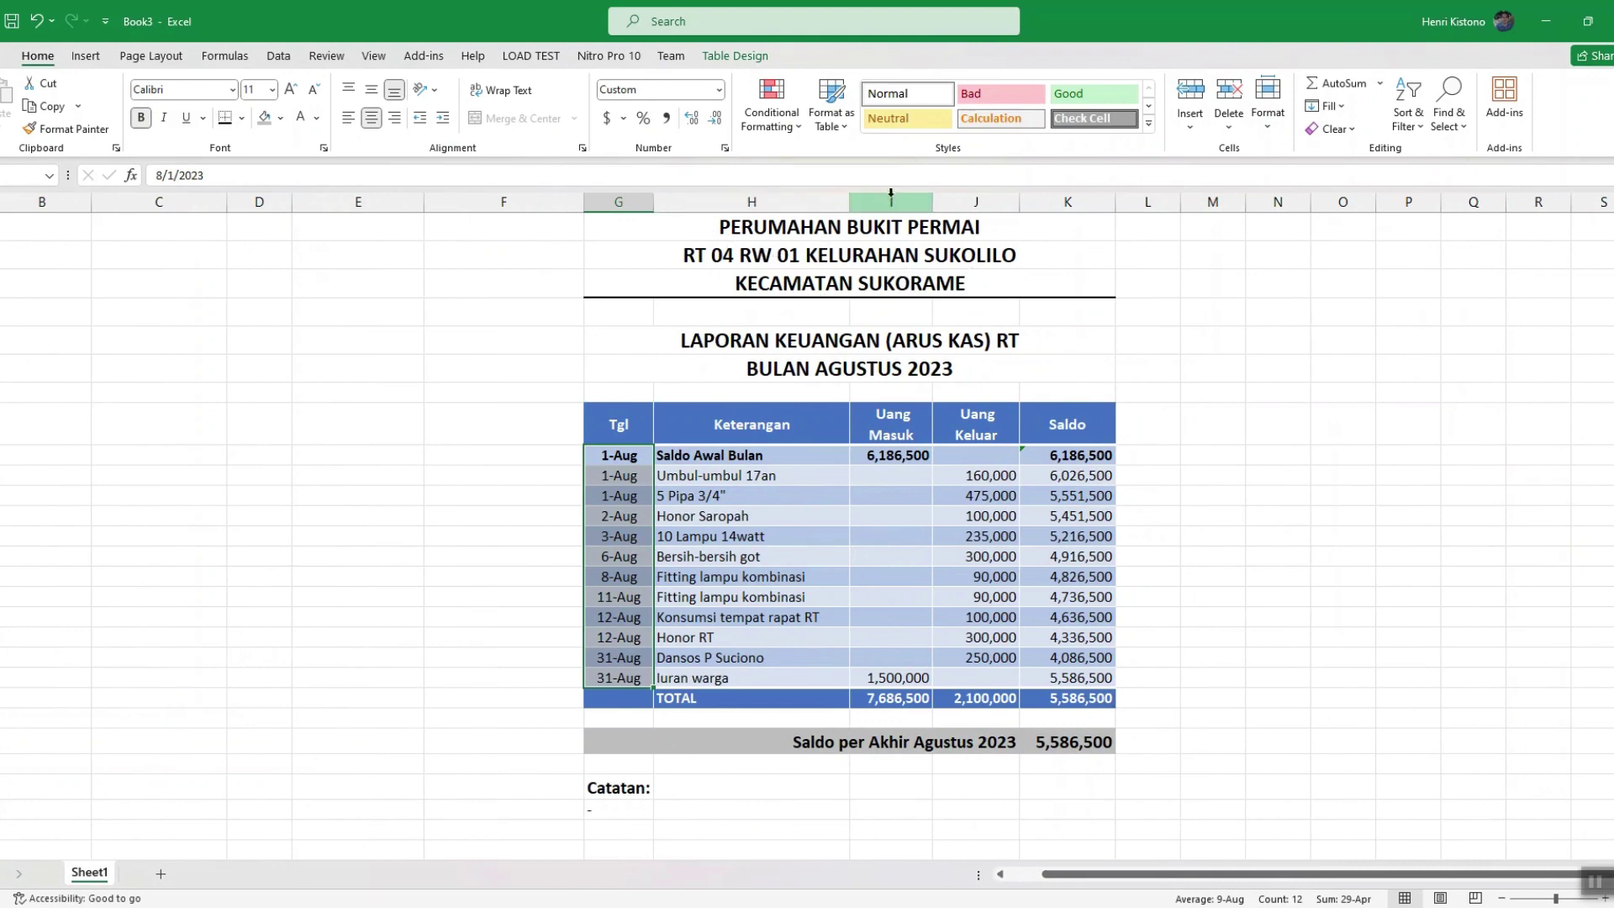
left_click_drag(850, 202, 862, 201)
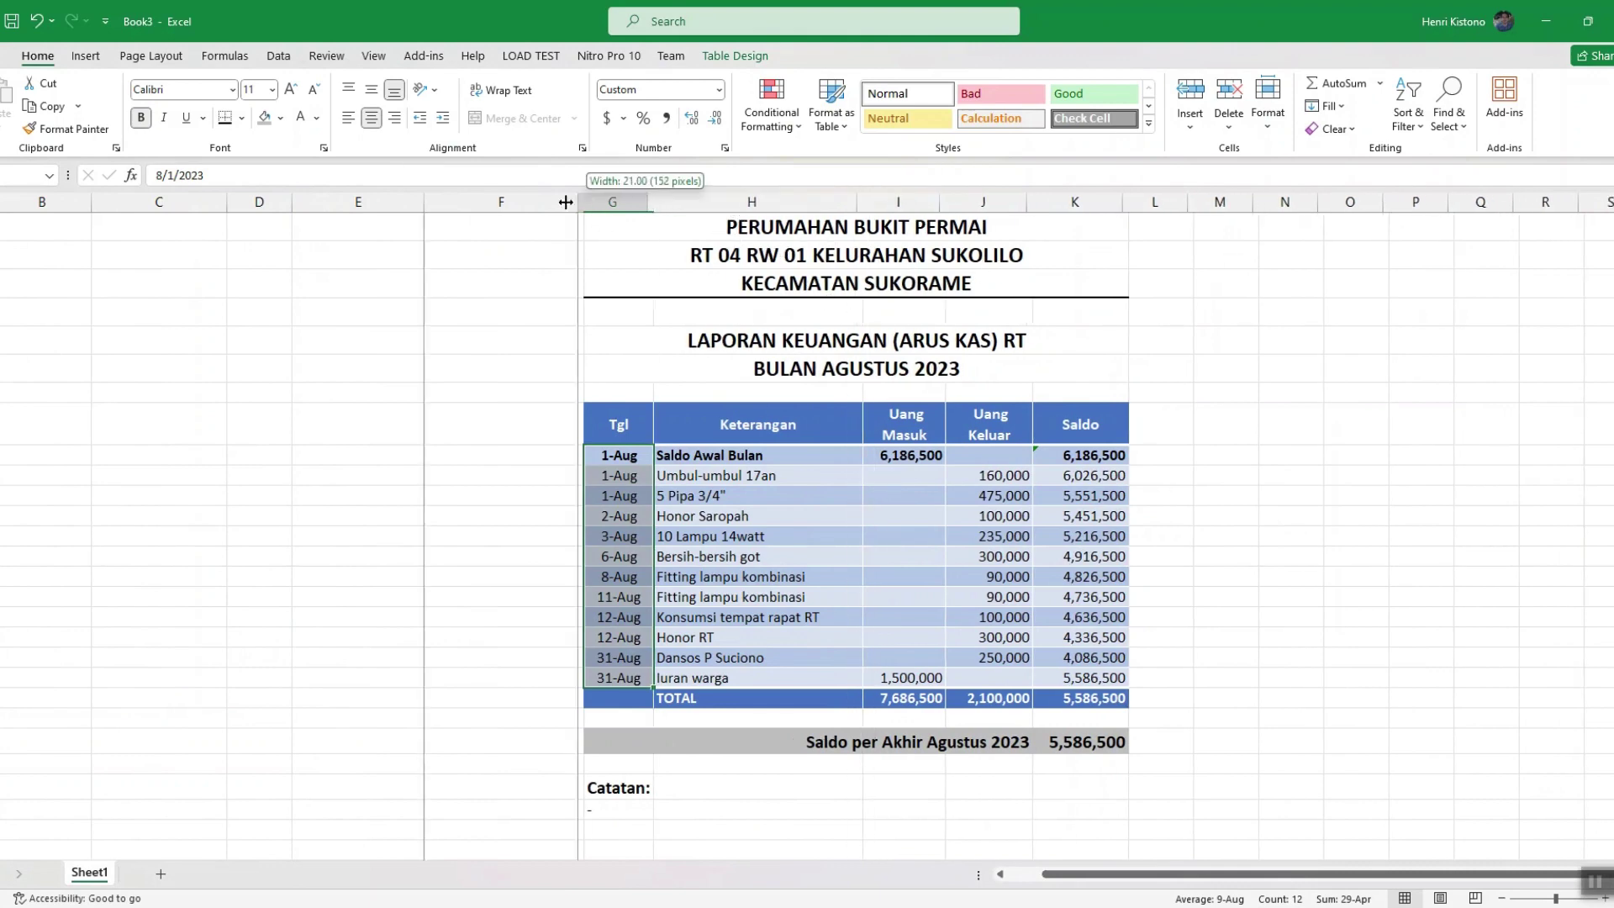
left_click_drag(590, 205, 533, 205)
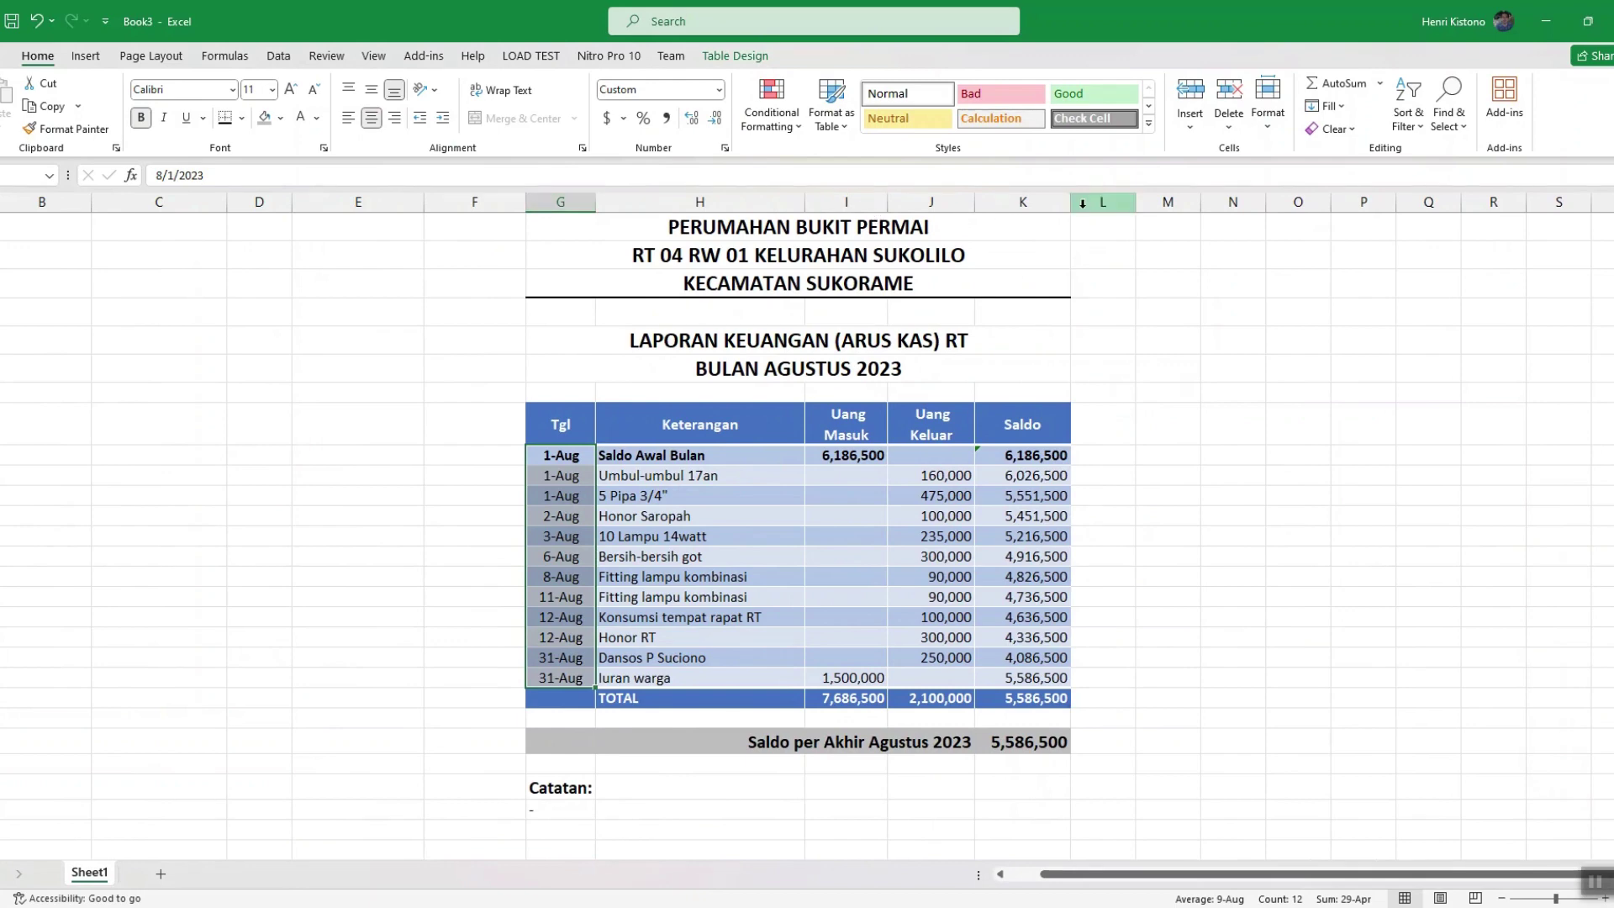
left_click(579, 227)
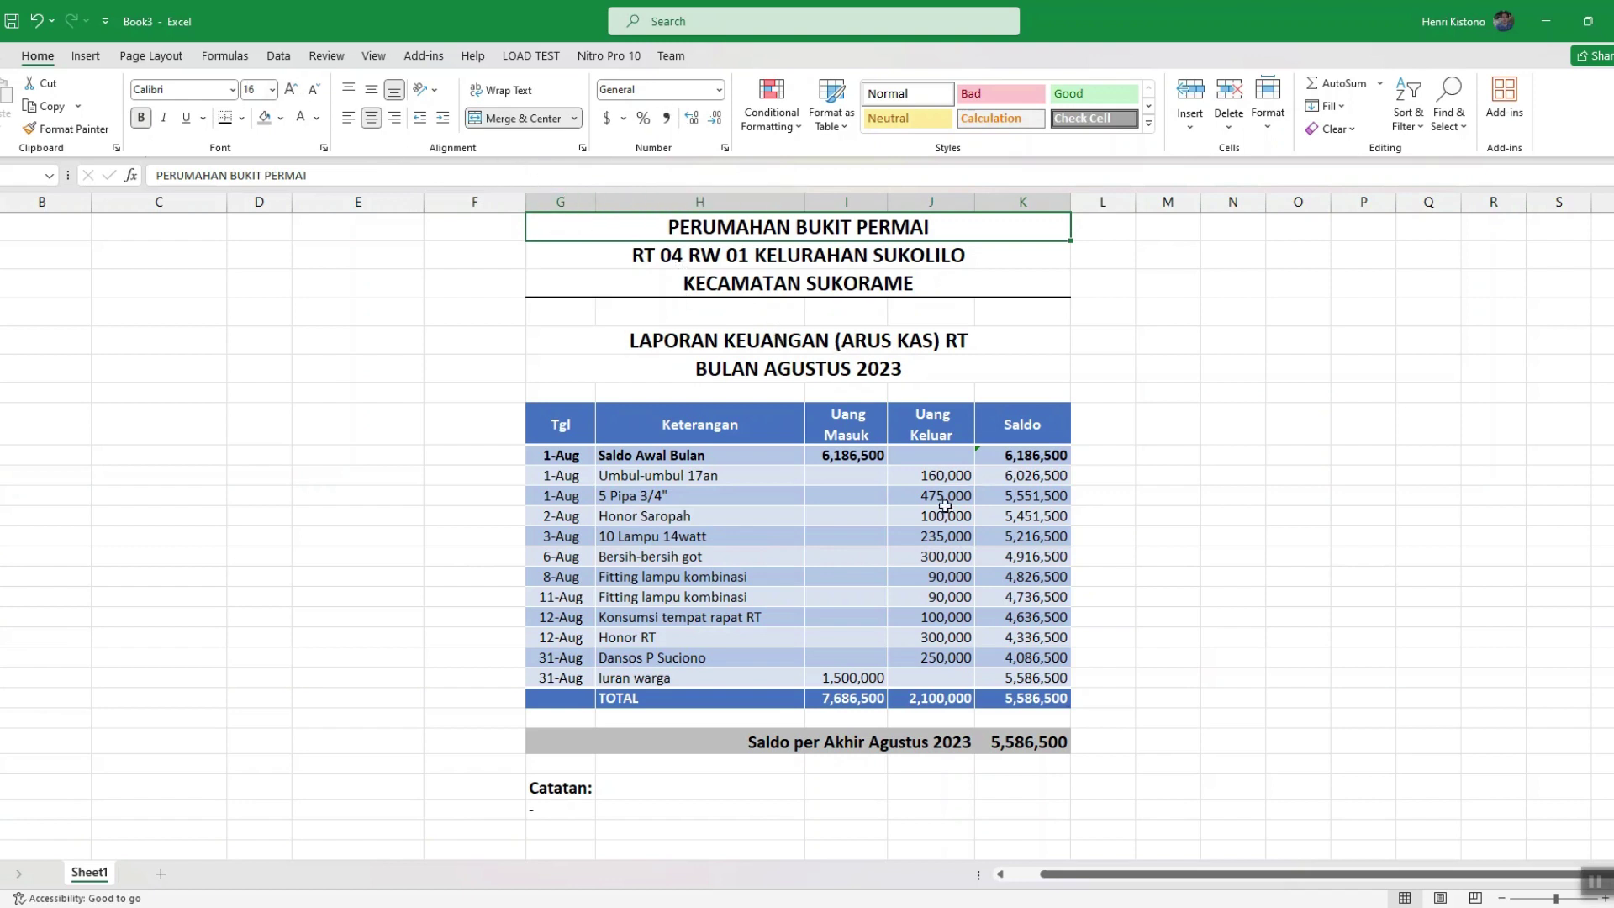
Set the report range, from the PERUMAHAN BUKIT PERMAI title to the Catatan notes, as print area.
left_click(1047, 809, "shift")
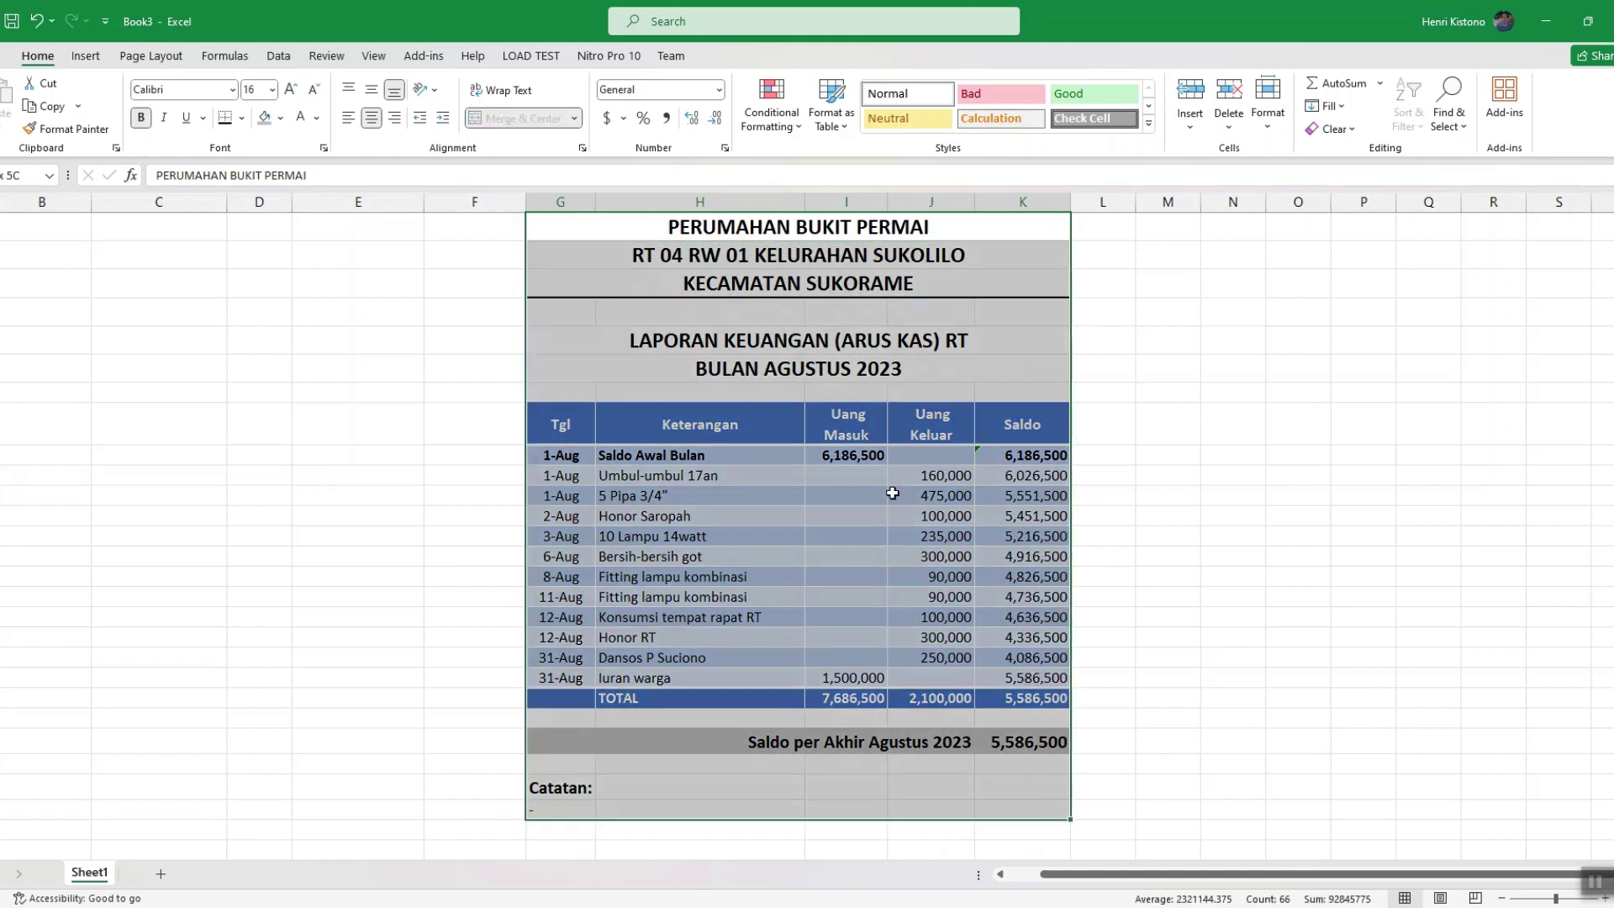
left_click(158, 55)
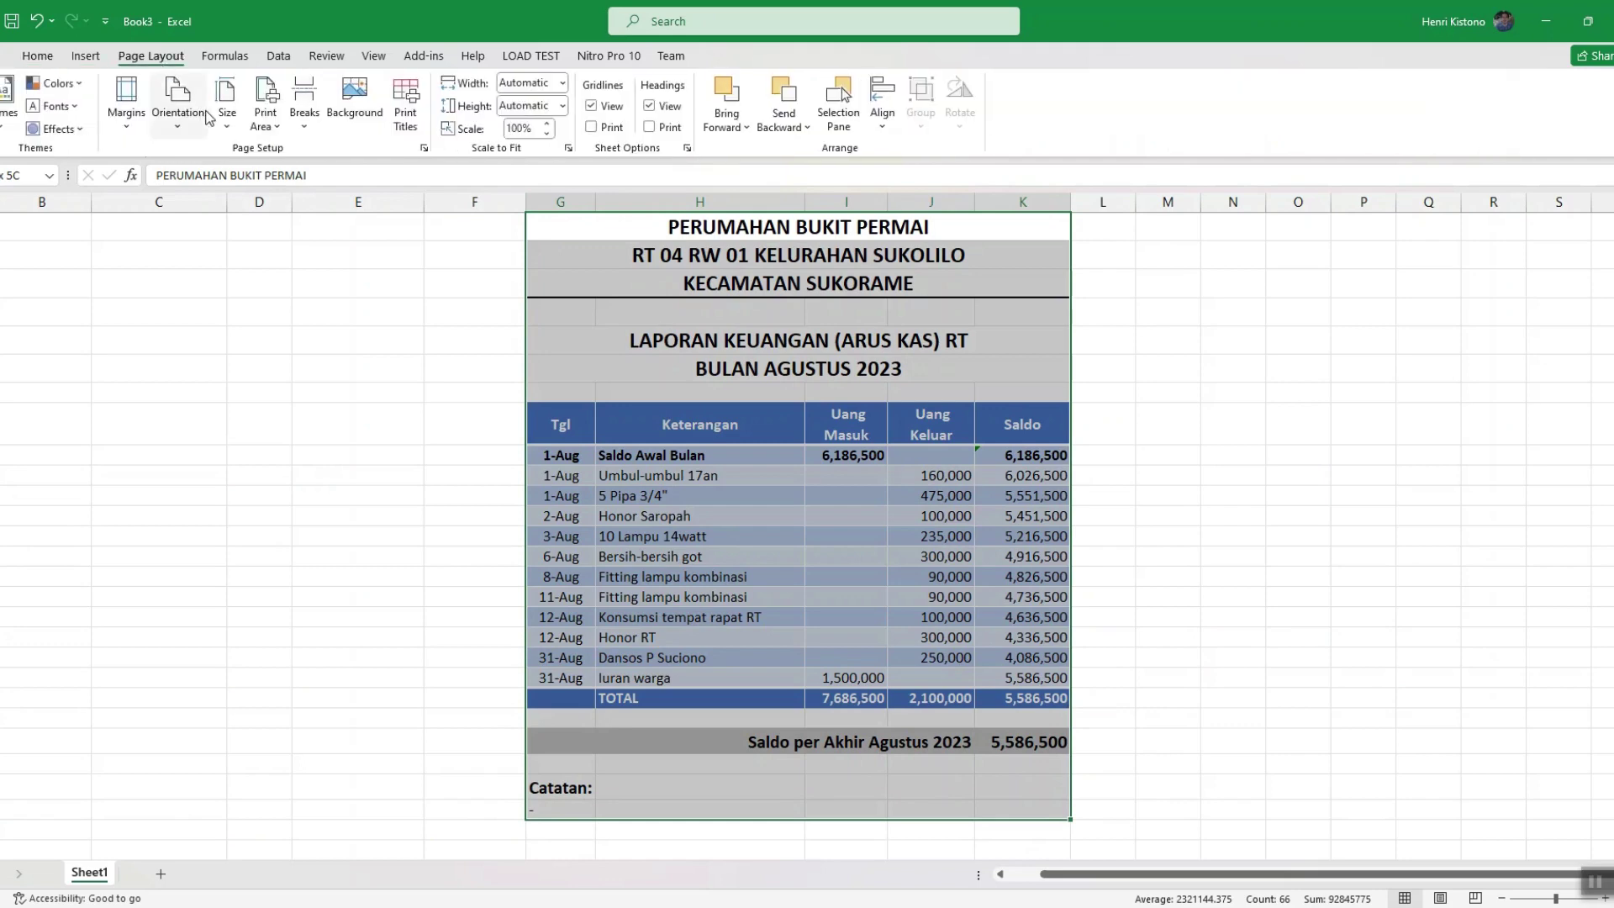
left_click(271, 127)
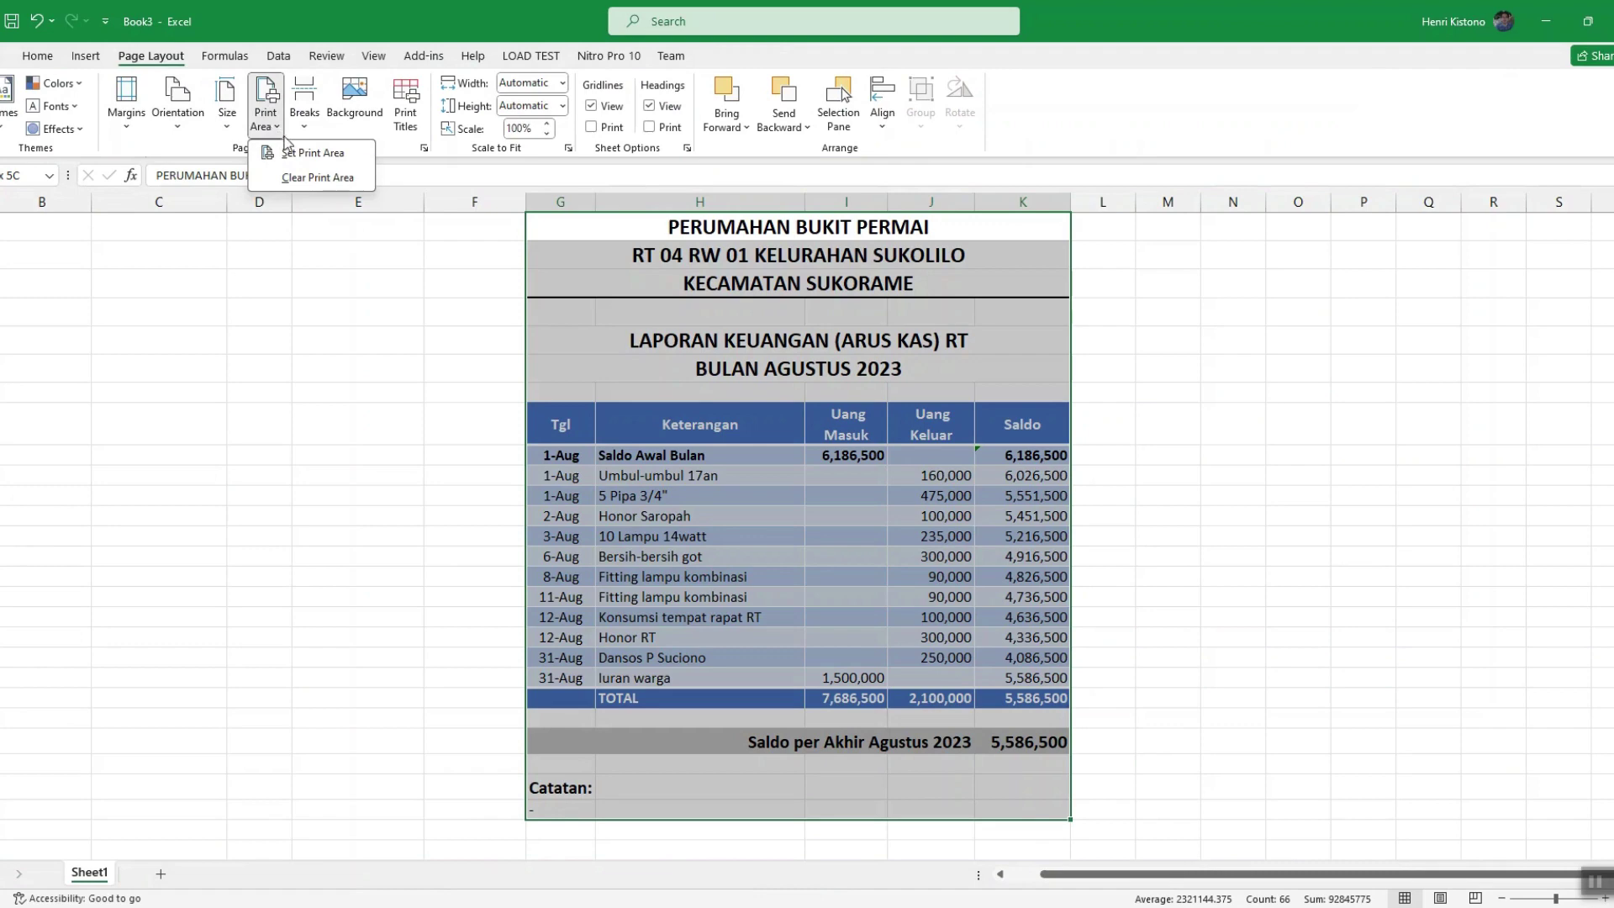
left_click(306, 155)
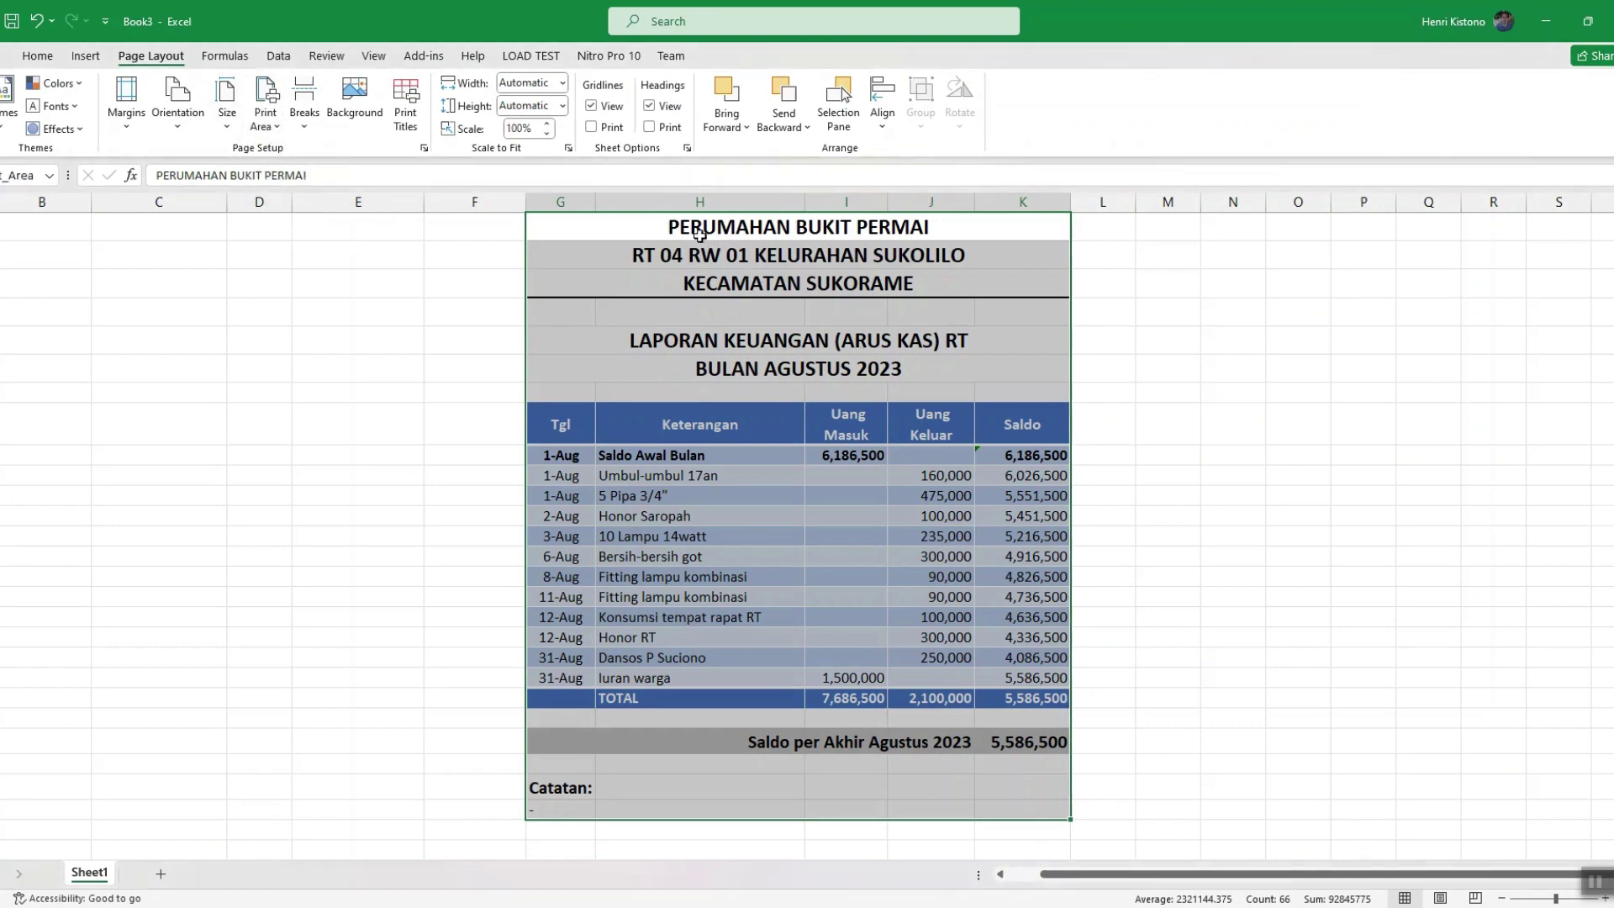
left_click(266, 118)
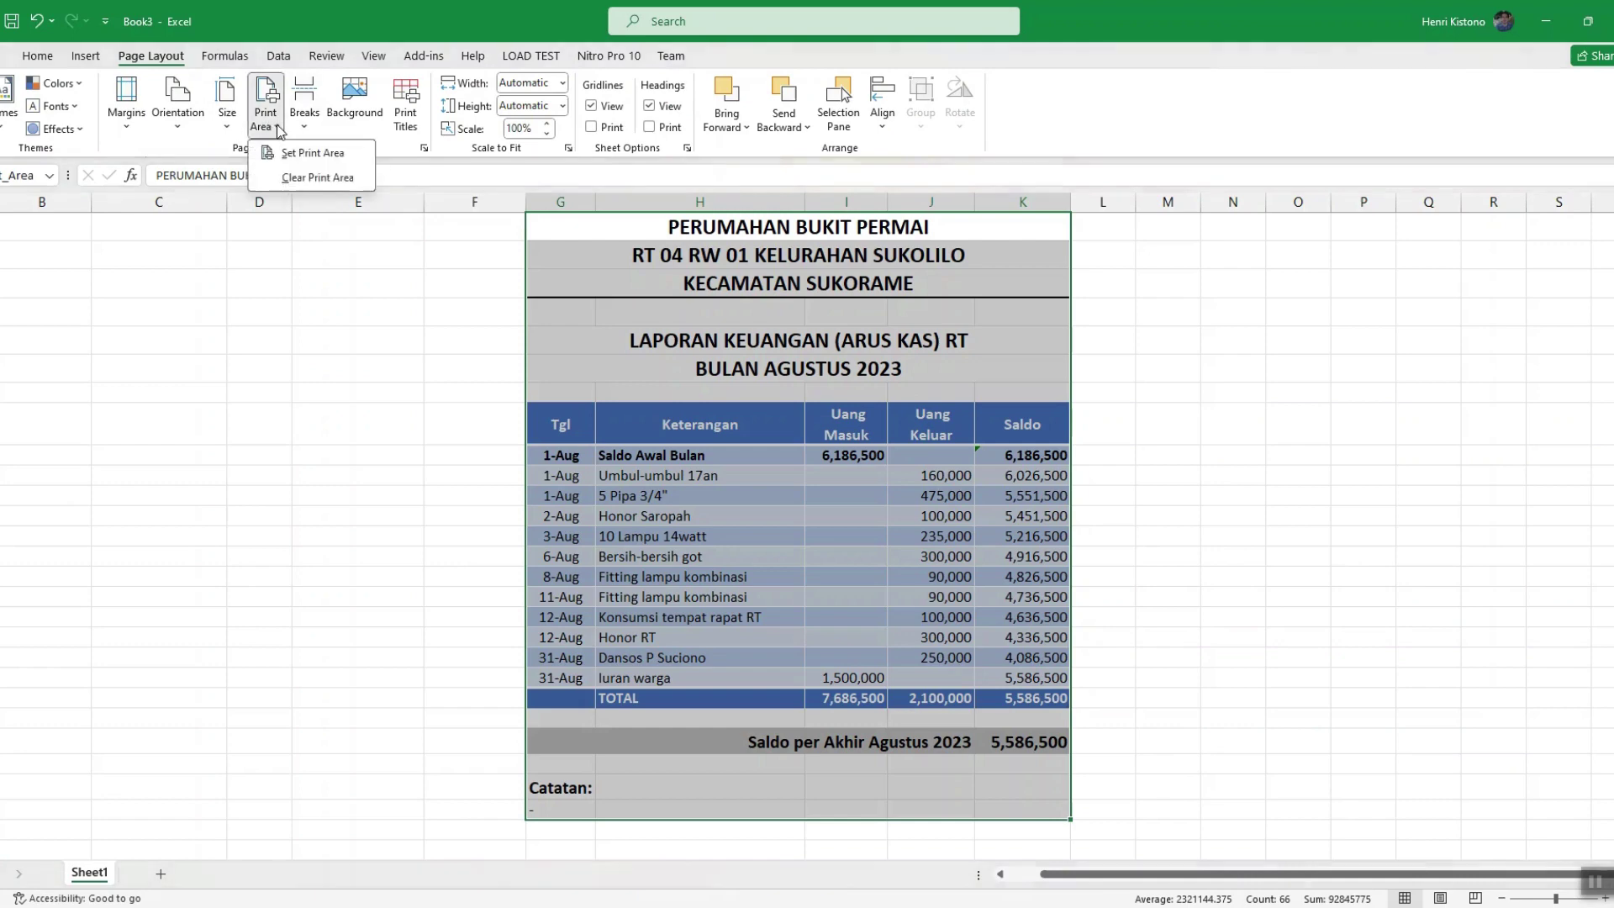
left_click(313, 175)
mouse_move(569, 220)
left_mouse_down()
mouse_move(753, 318)
mouse_move(903, 815)
left_mouse_up()
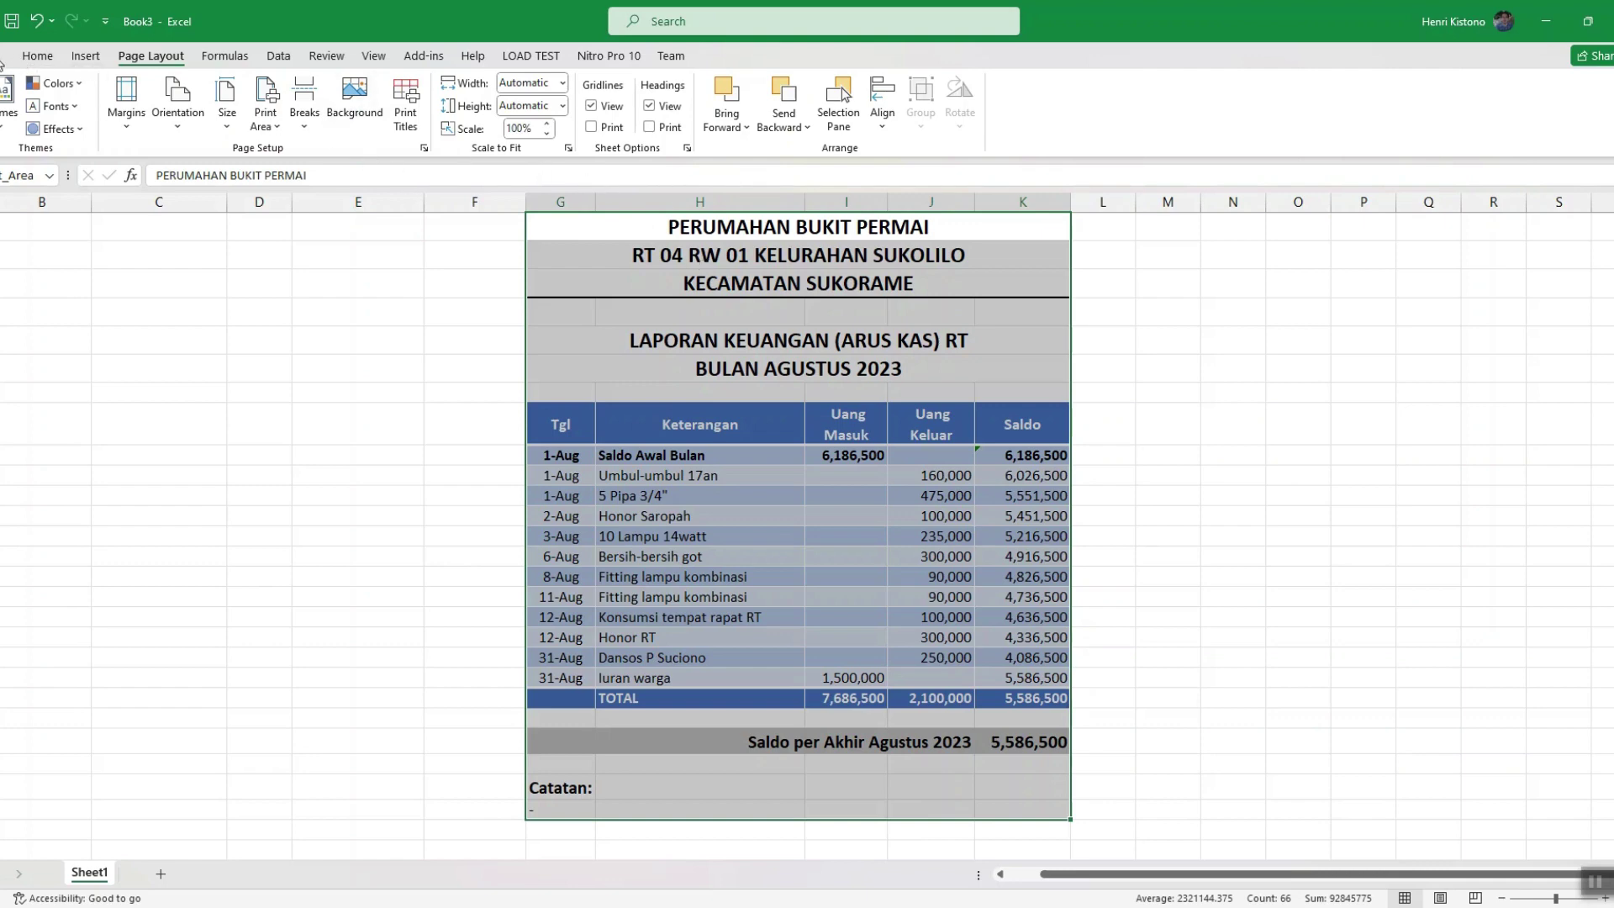
Preview the print layout, showing the report on a single portrait Folio page.
left_click(3, 57)
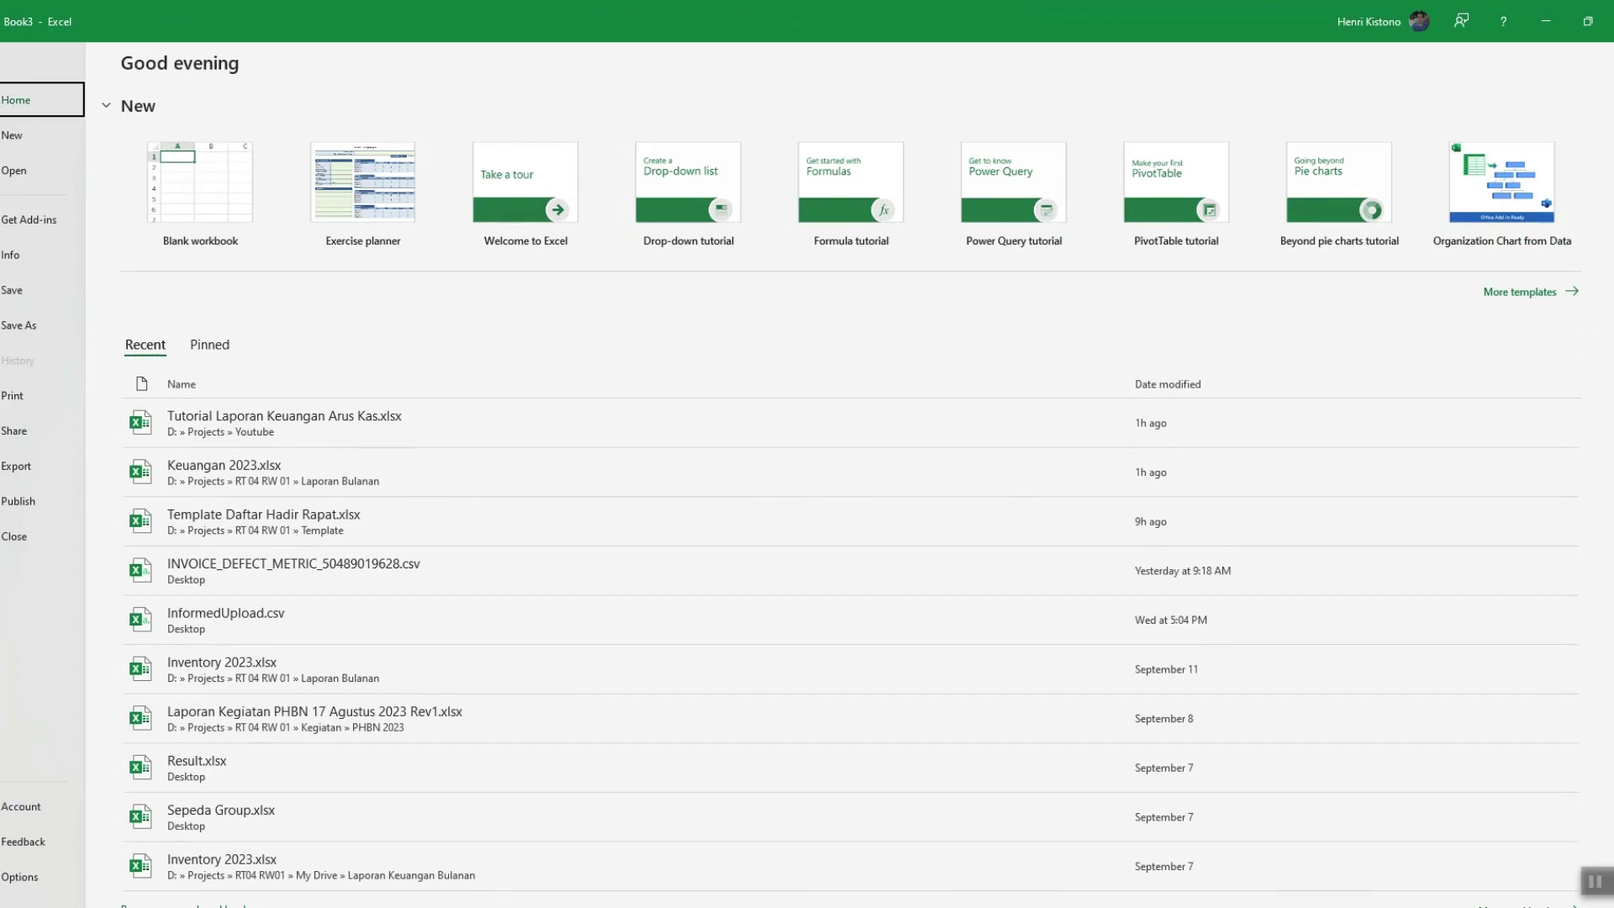
key("Escape")
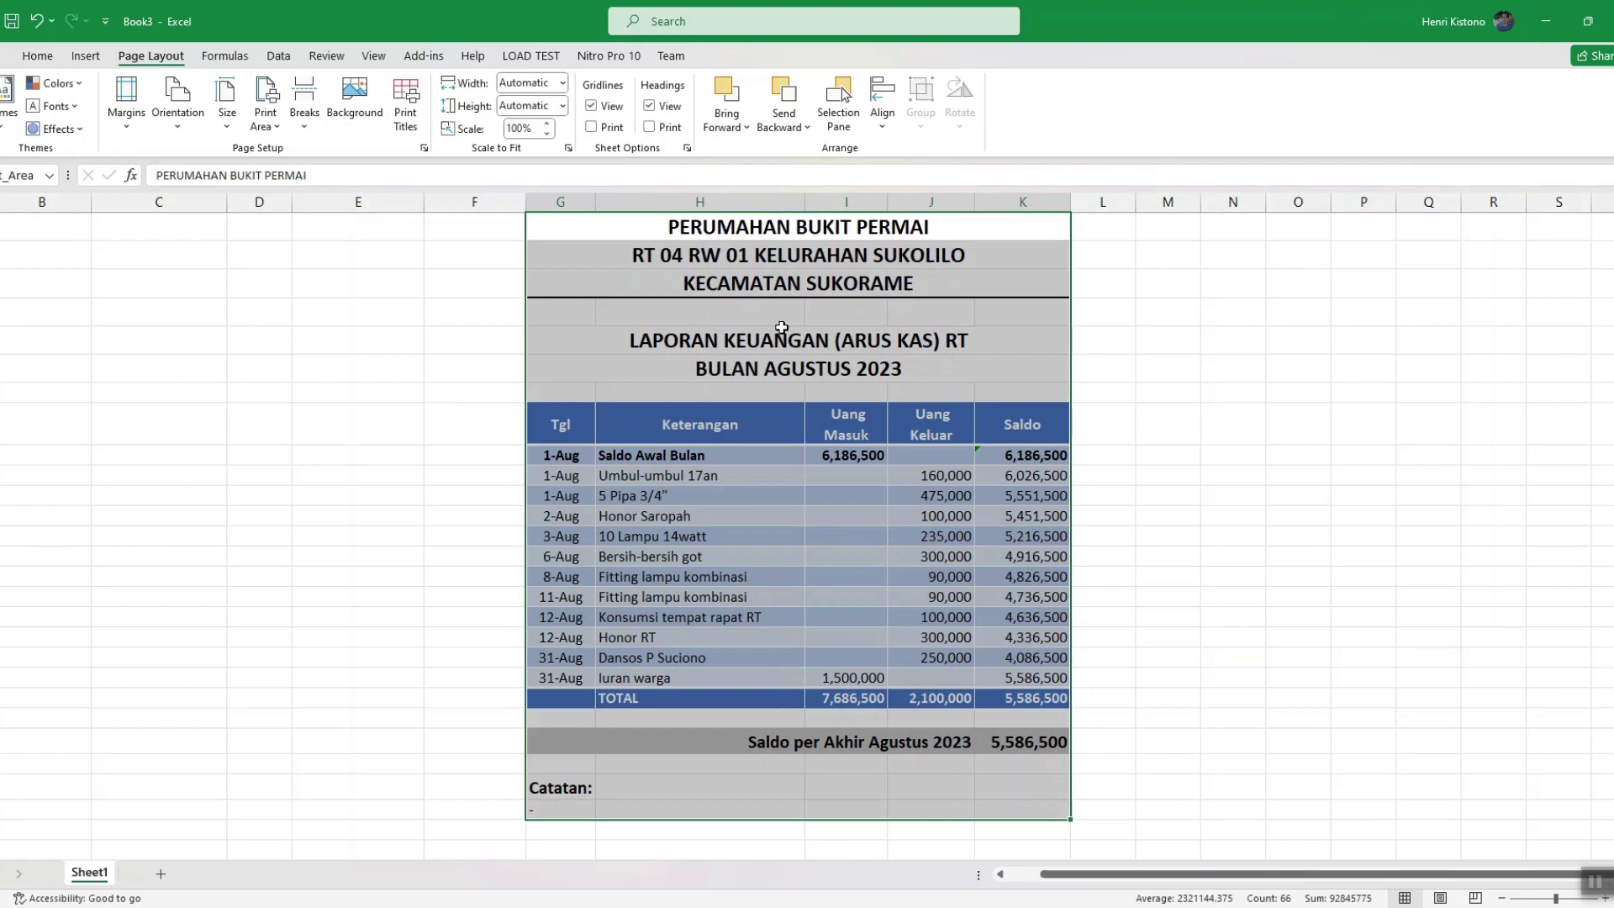
left_click(15, 60)
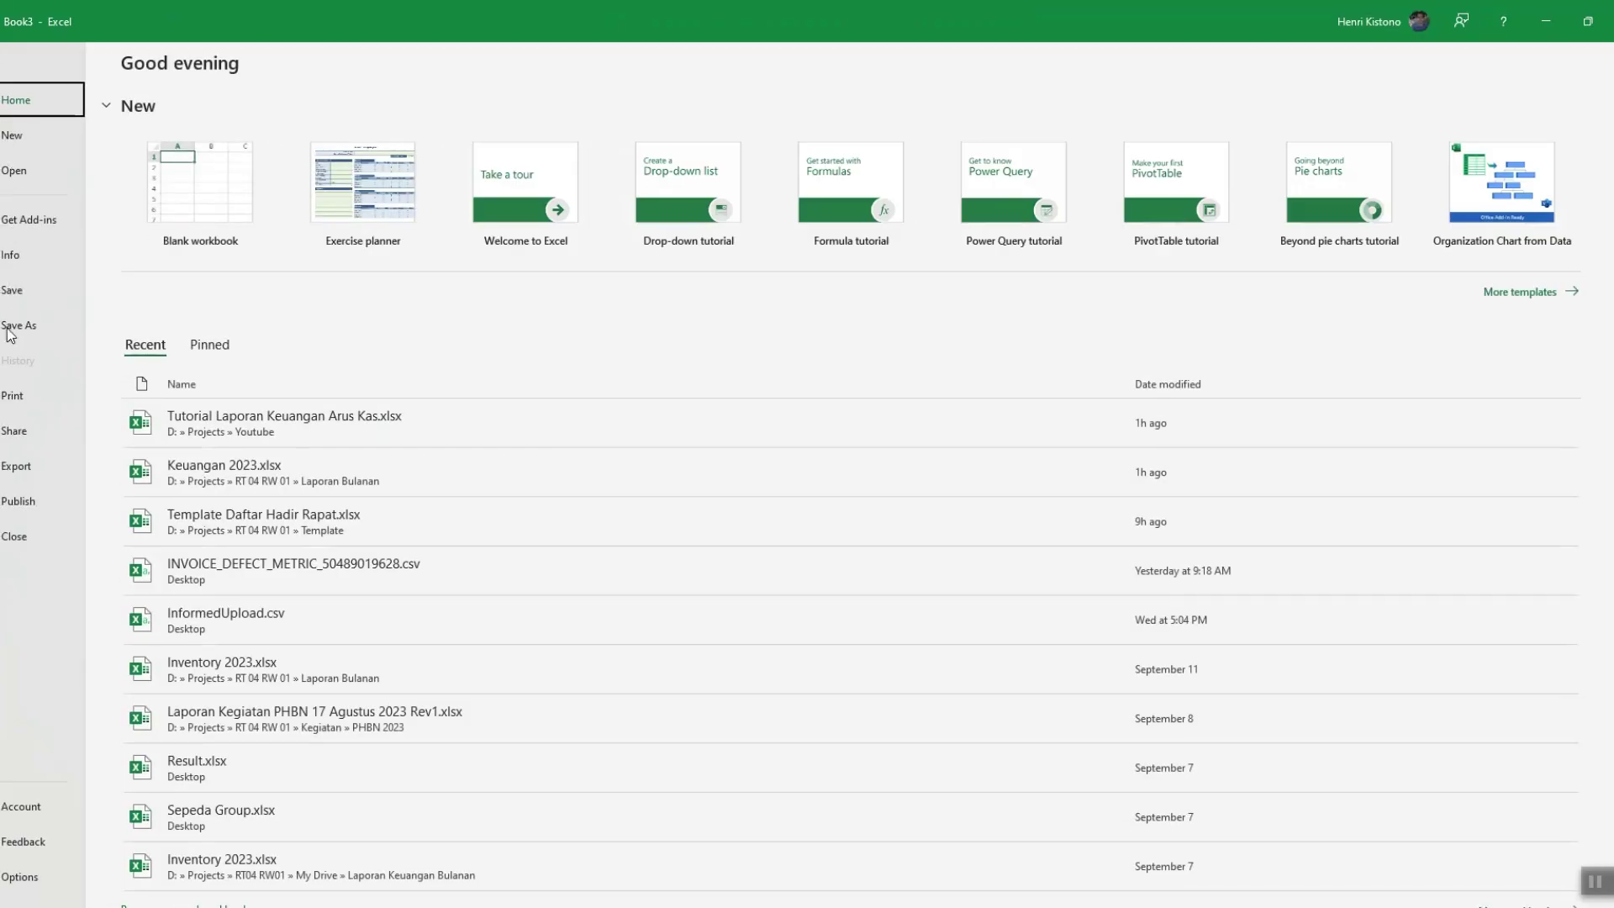
left_click(17, 395)
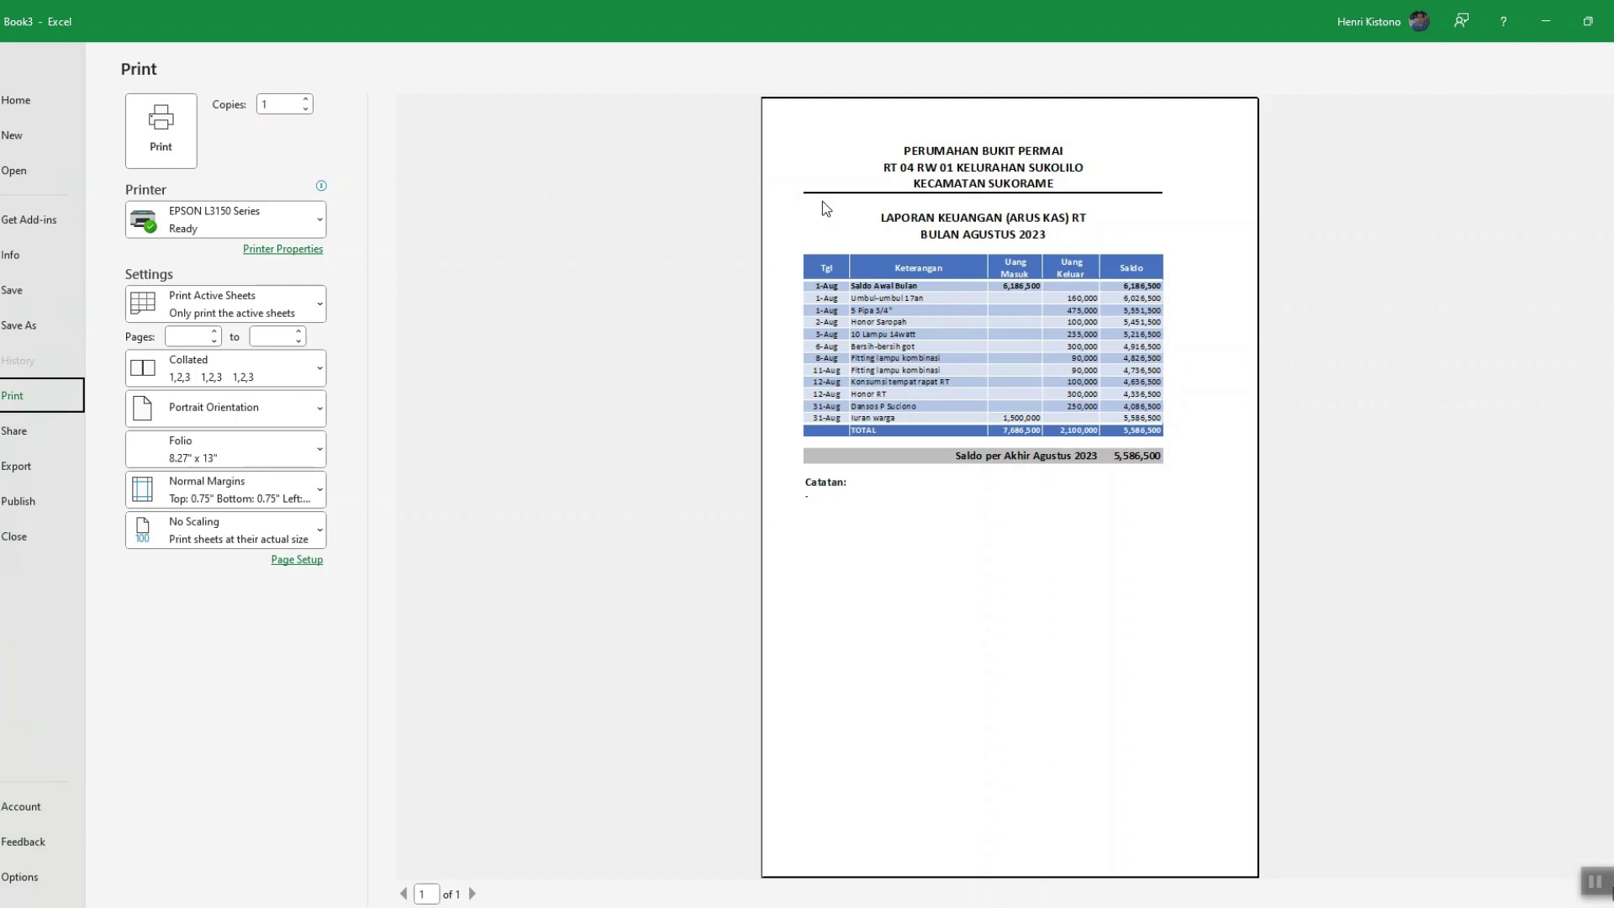
left_click(799, 238)
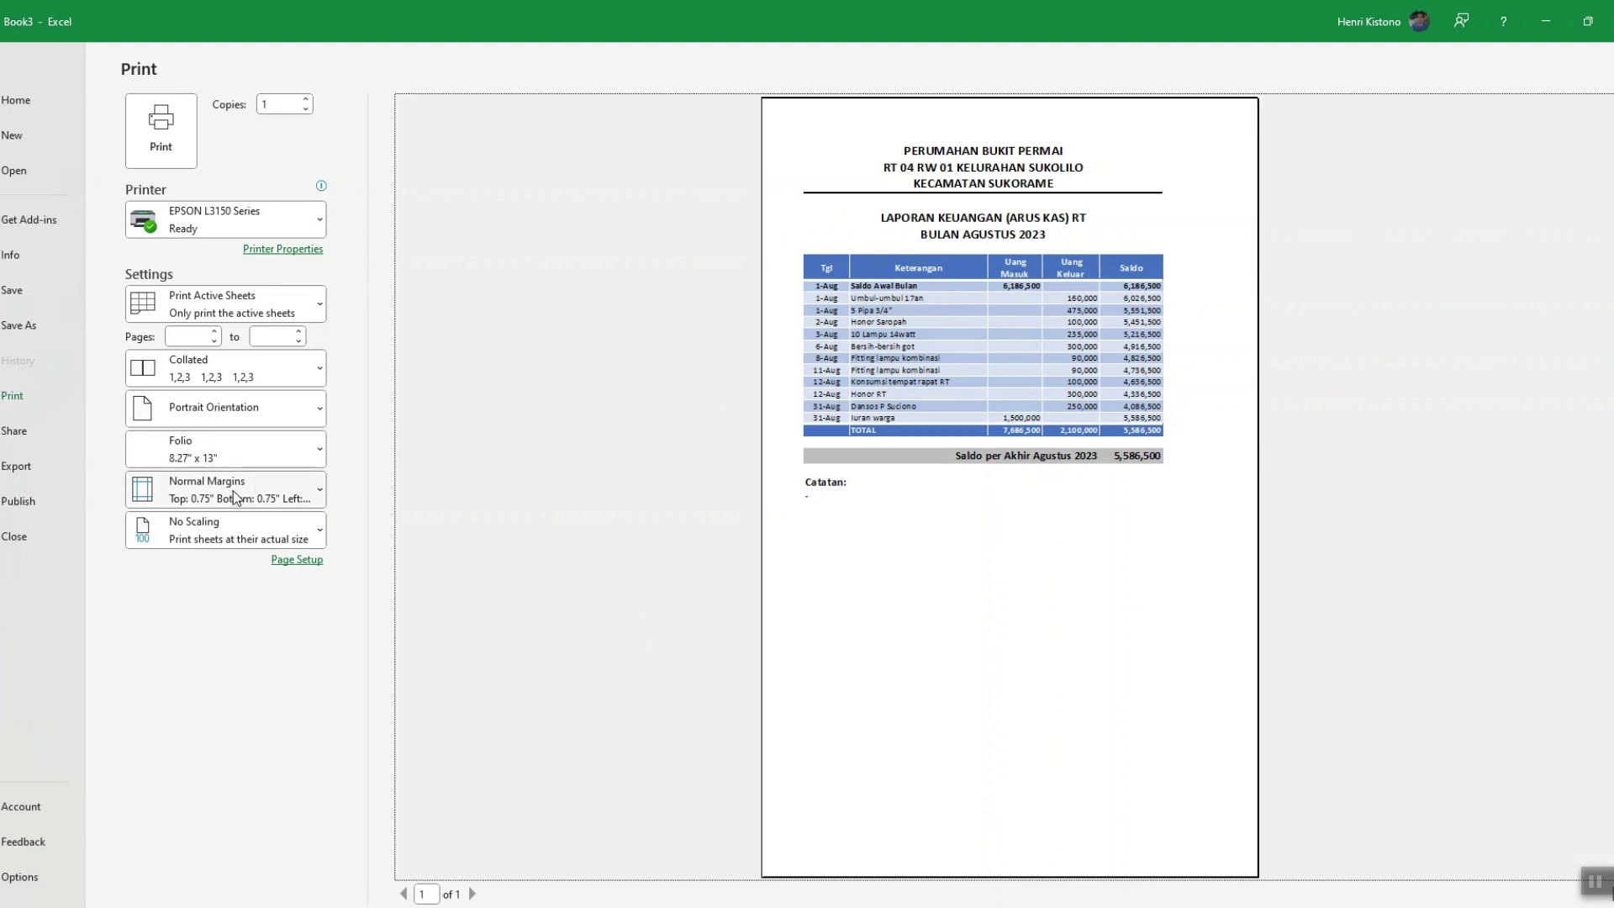
In Page Setup margins, centre the report horizontally on the page.
left_click(297, 561)
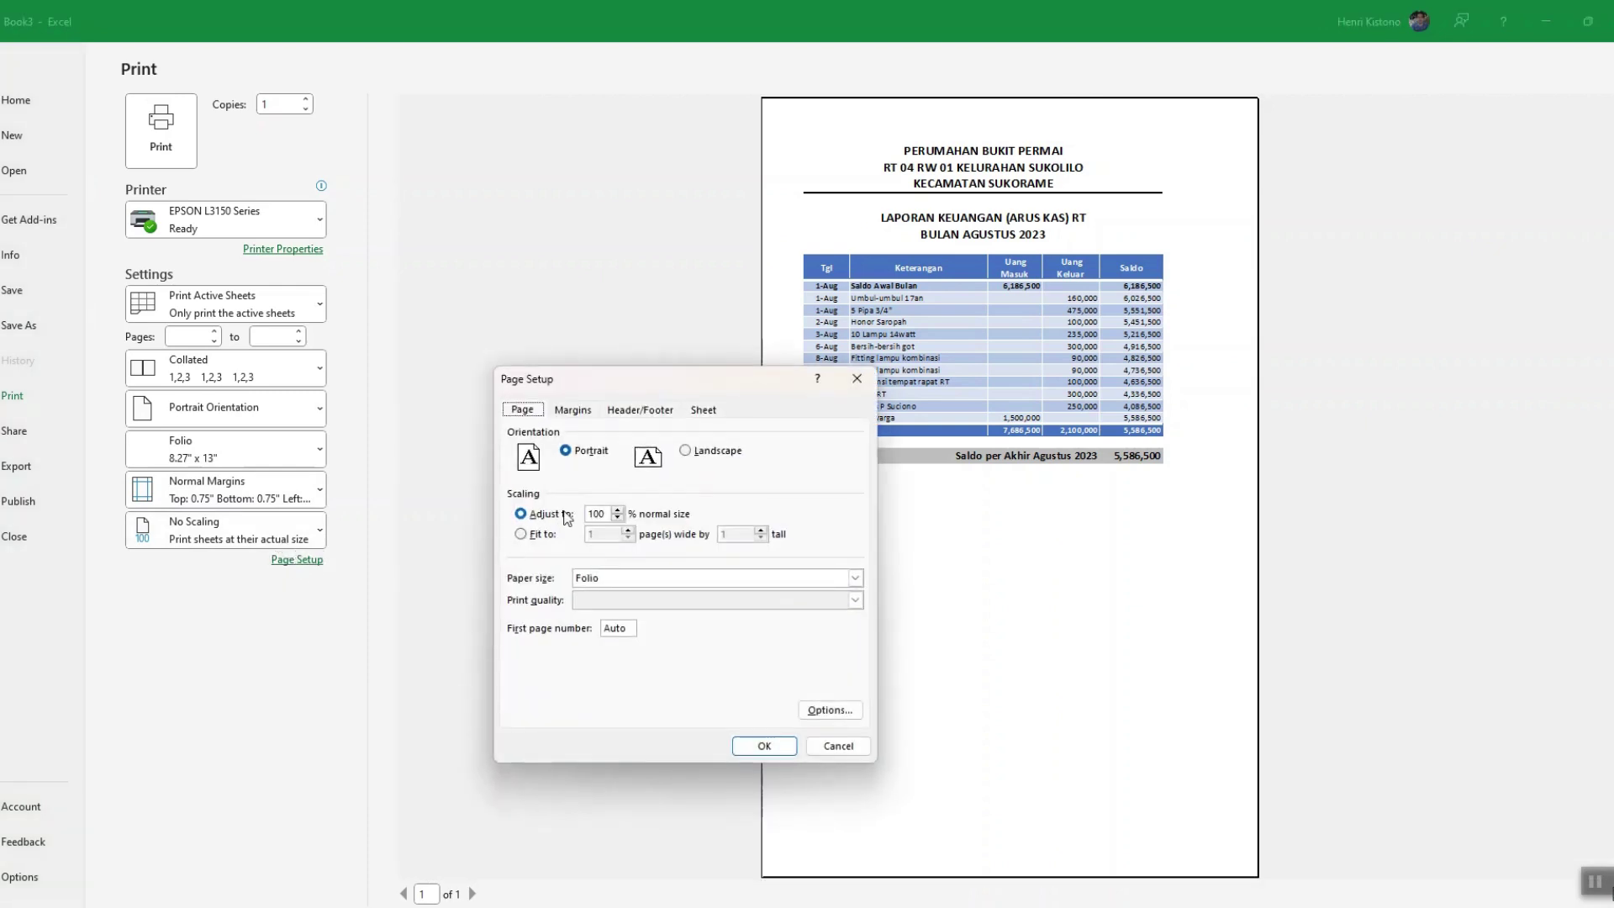
left_click(588, 409)
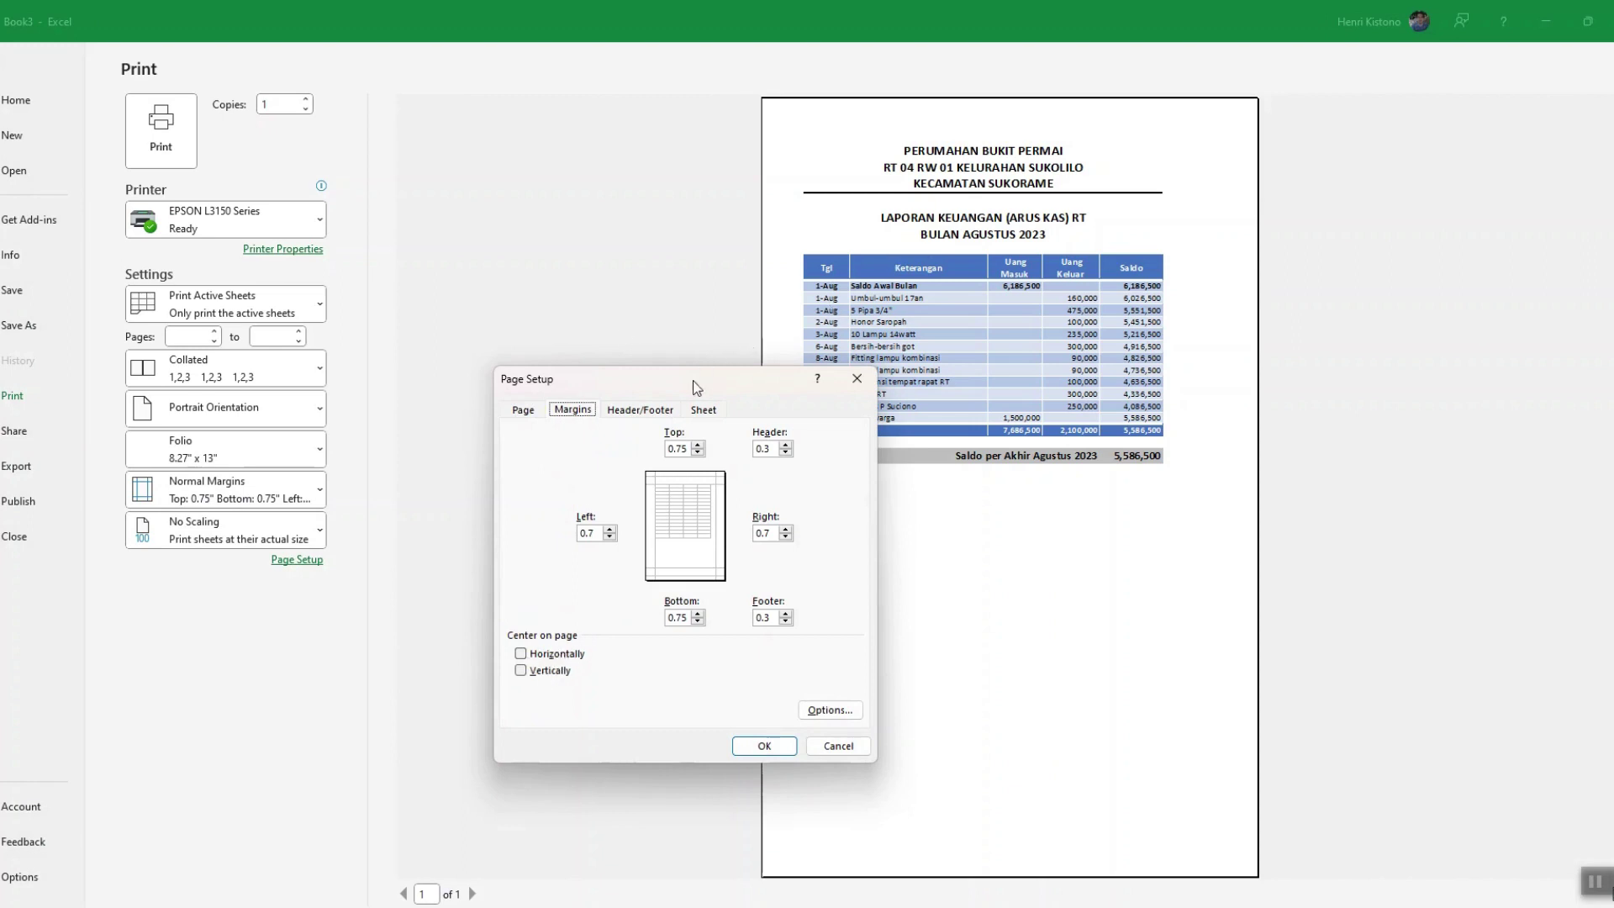
left_click_drag(695, 387, 846, 399)
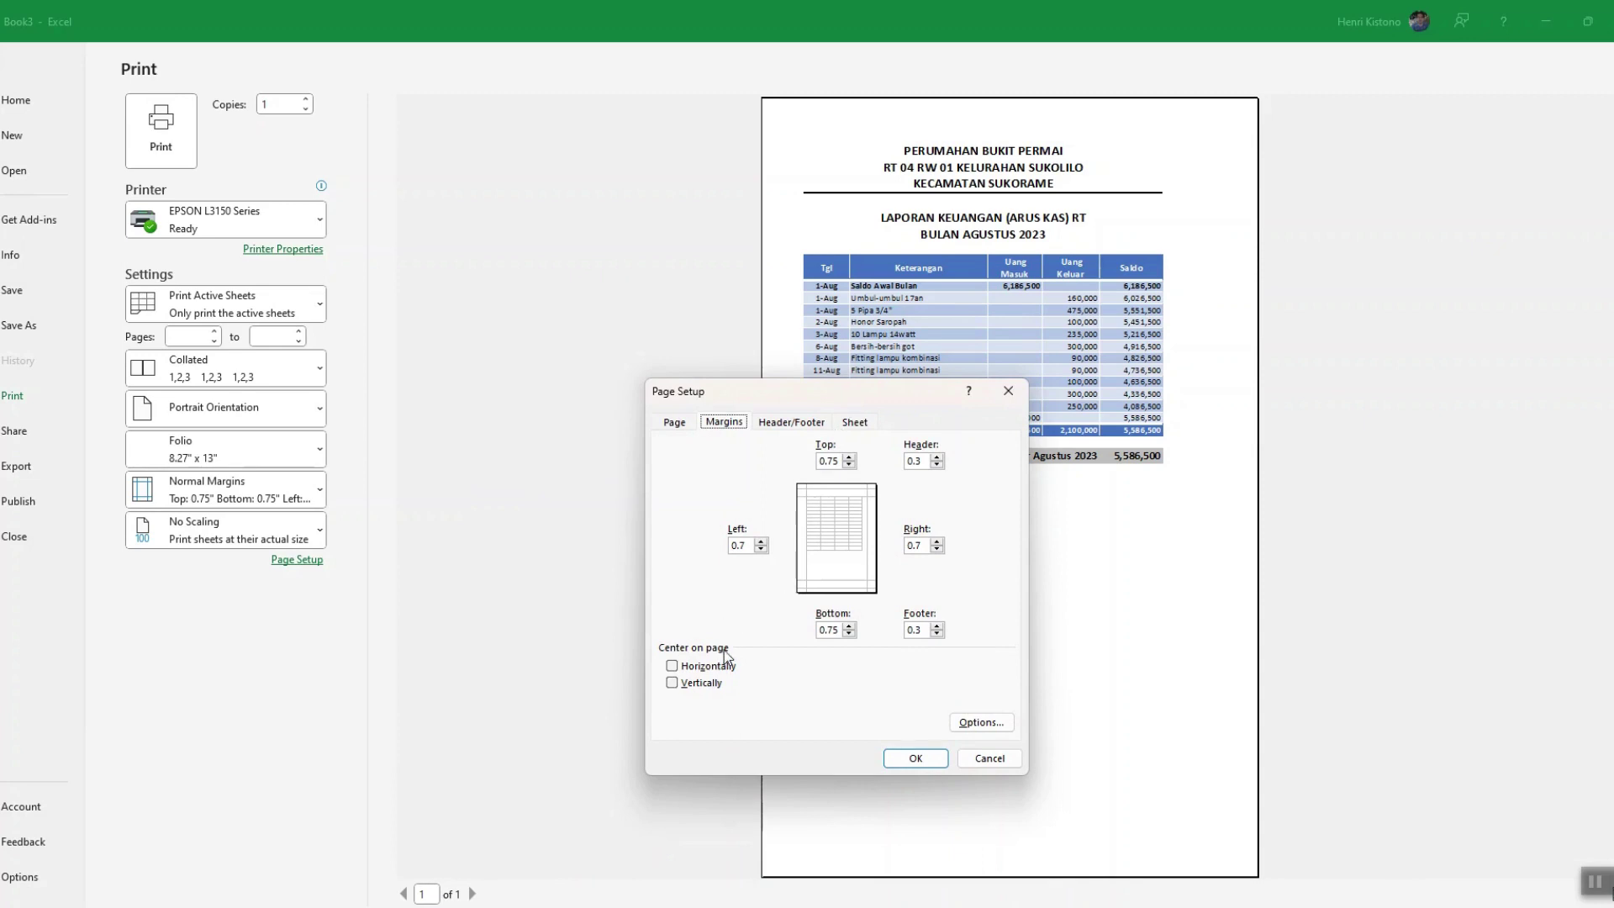
left_click(672, 666)
left_click(672, 666)
left_click(672, 665)
left_click(918, 759)
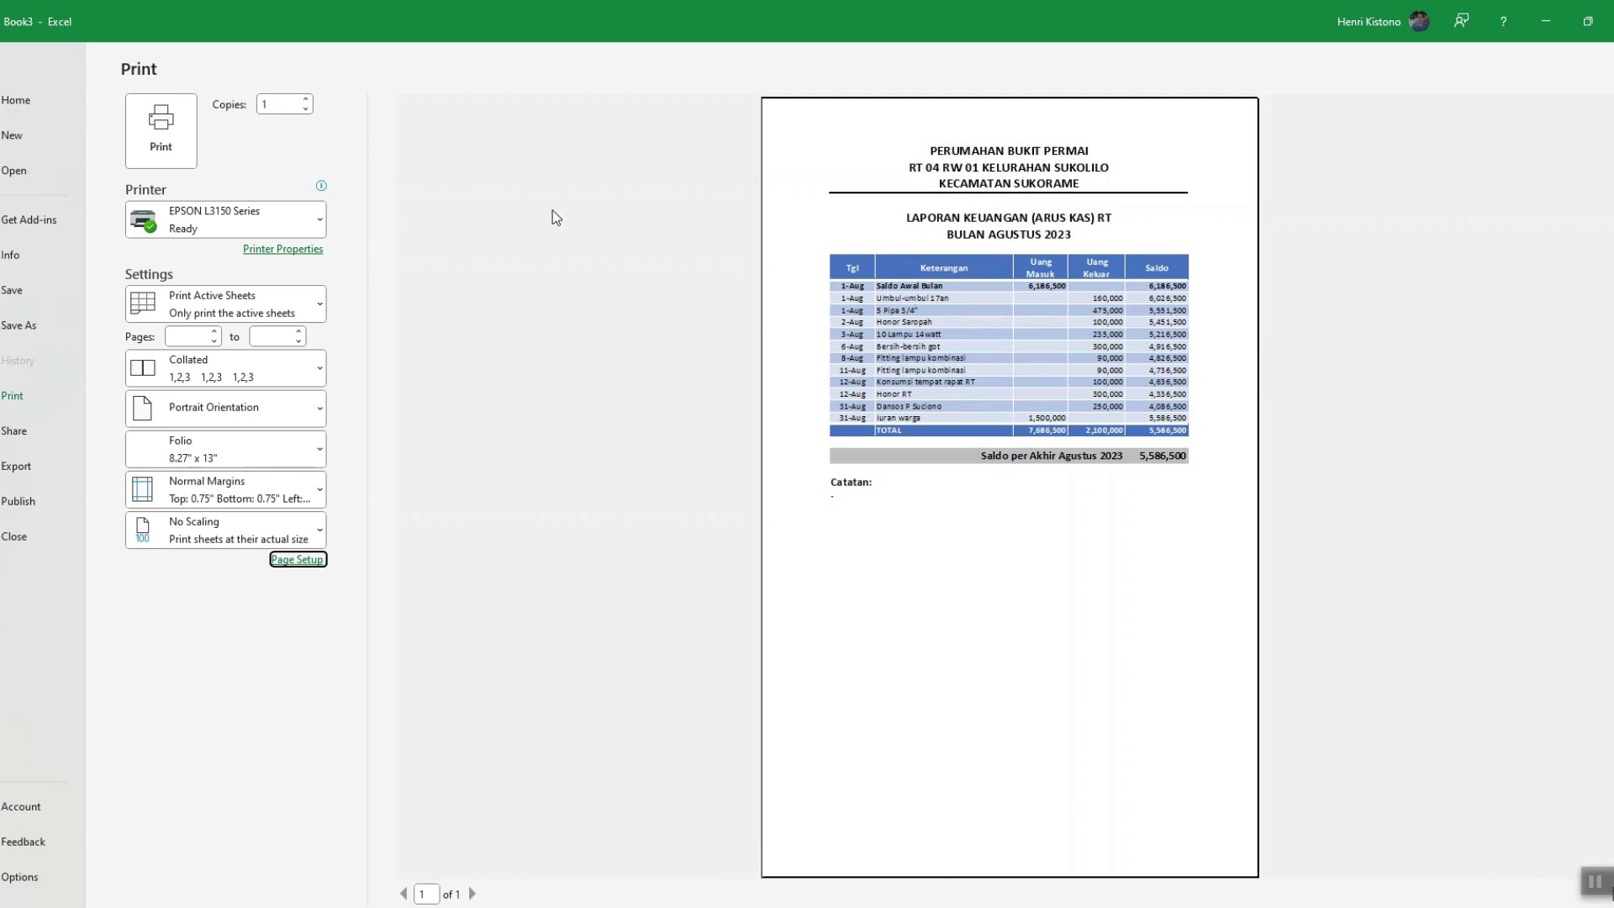
Open the Save As window on the Documents folder with the name Book3.xlsx.
key("Escape")
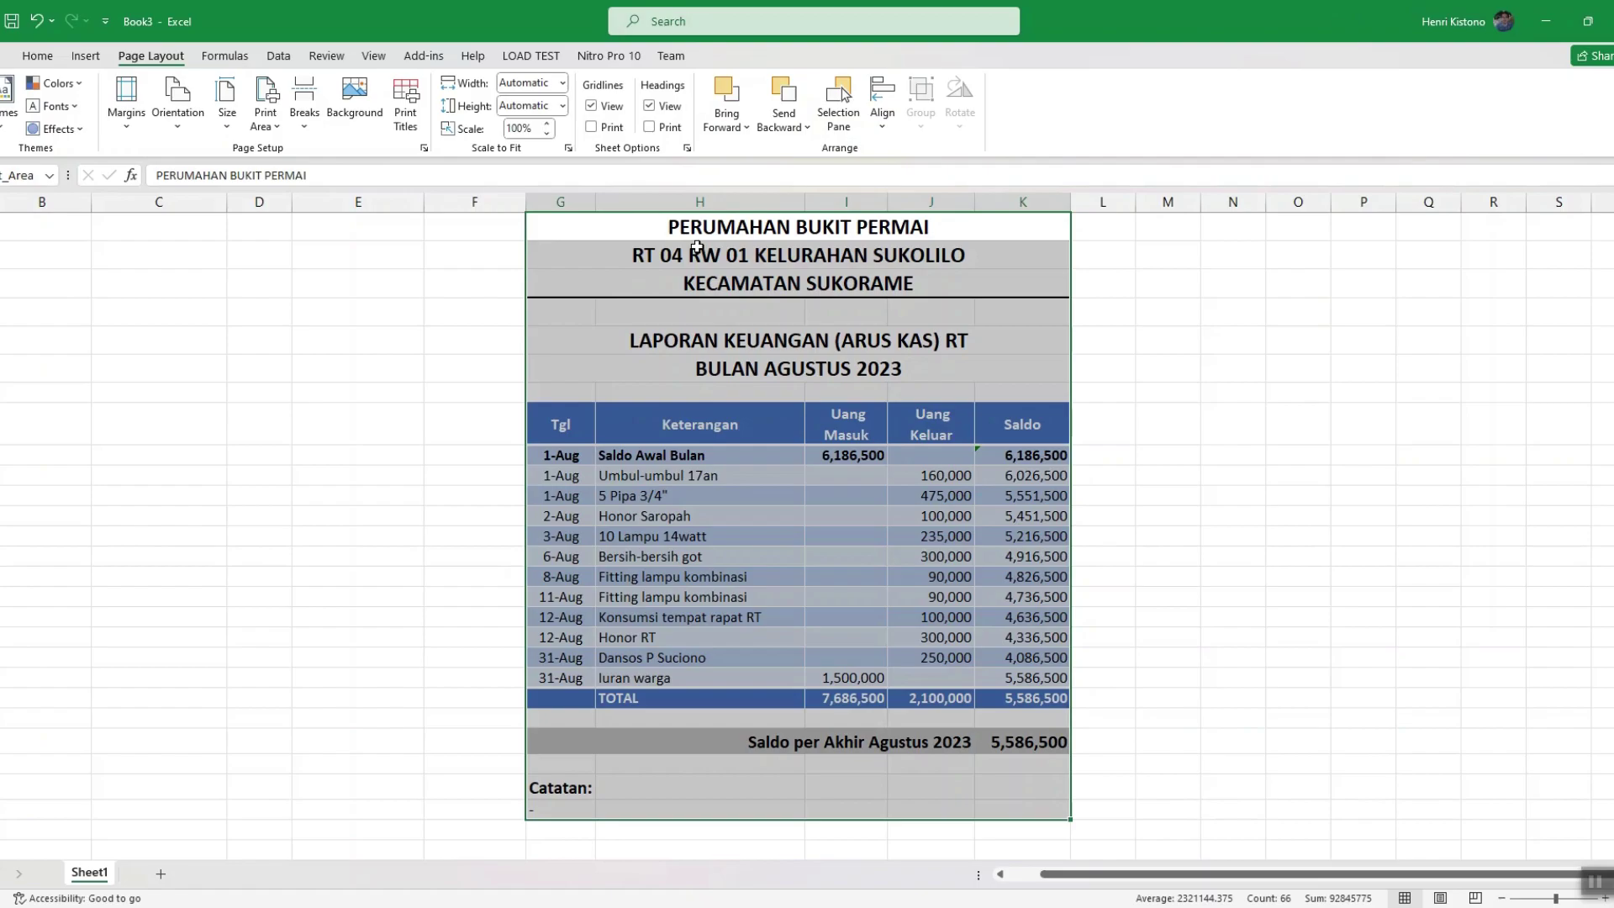
key("ctrl+s")
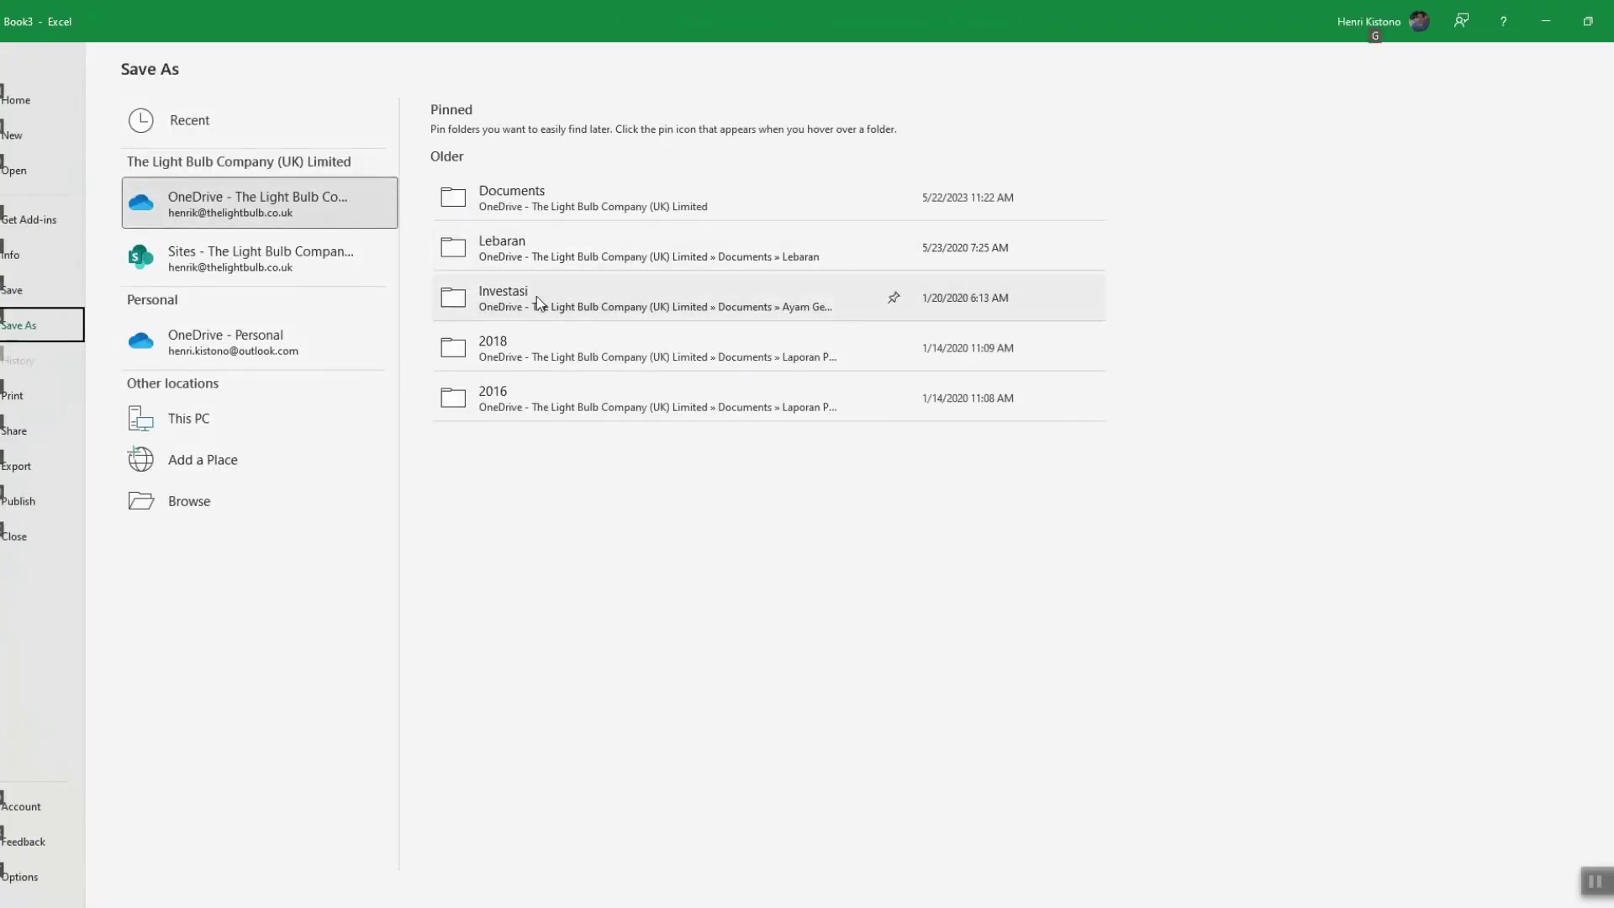
key("Escape")
key("alt+f")
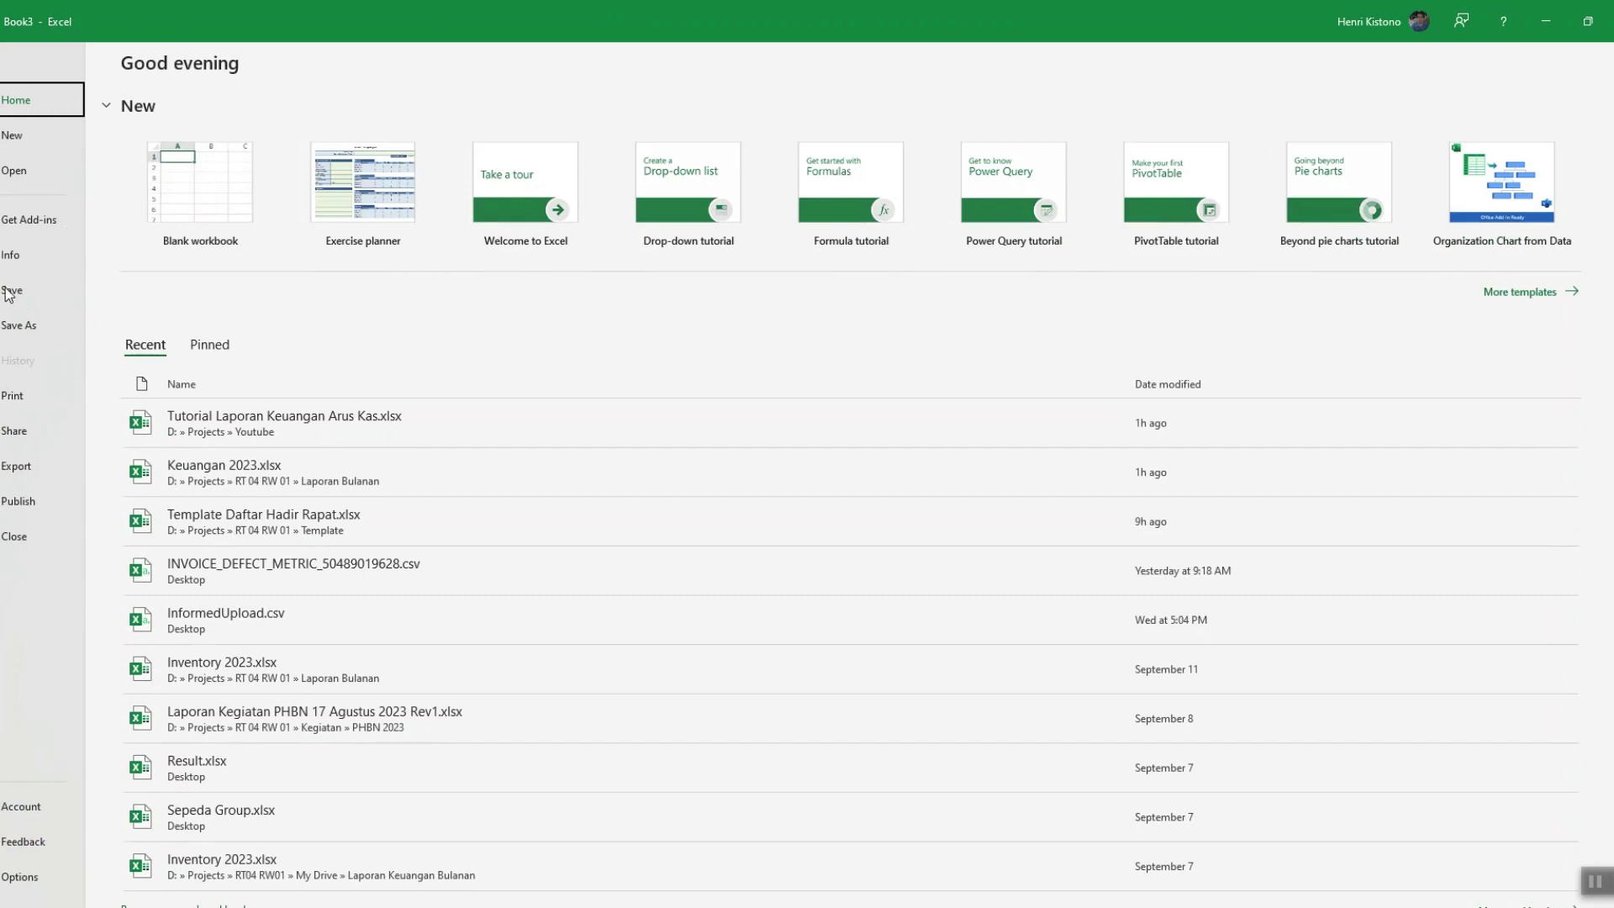
left_click(32, 327)
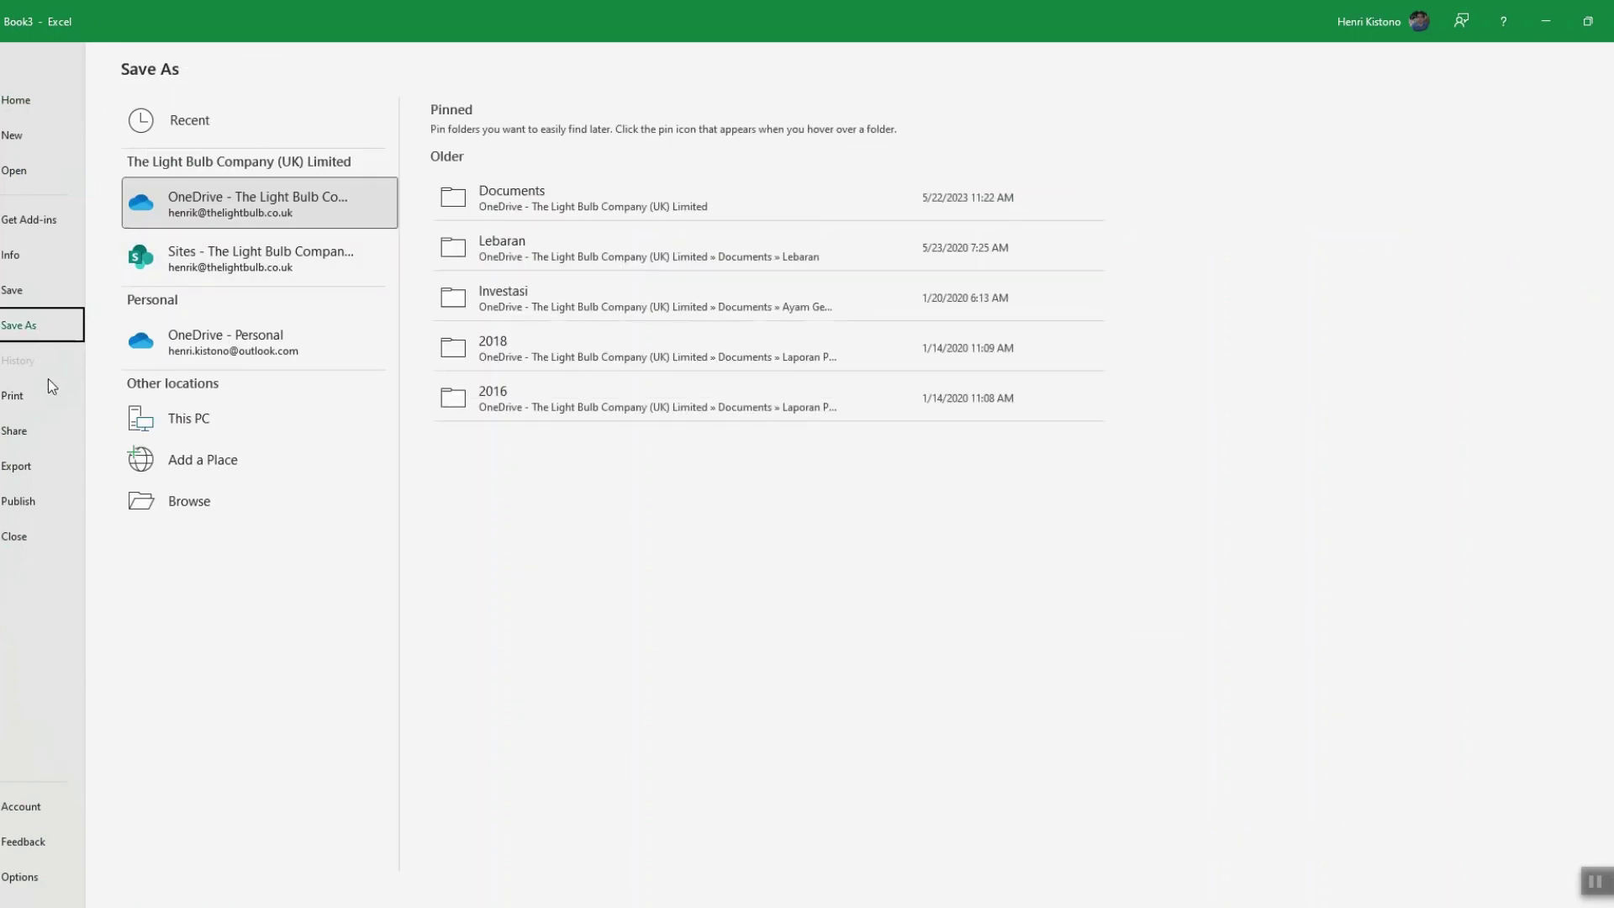
left_click(189, 504)
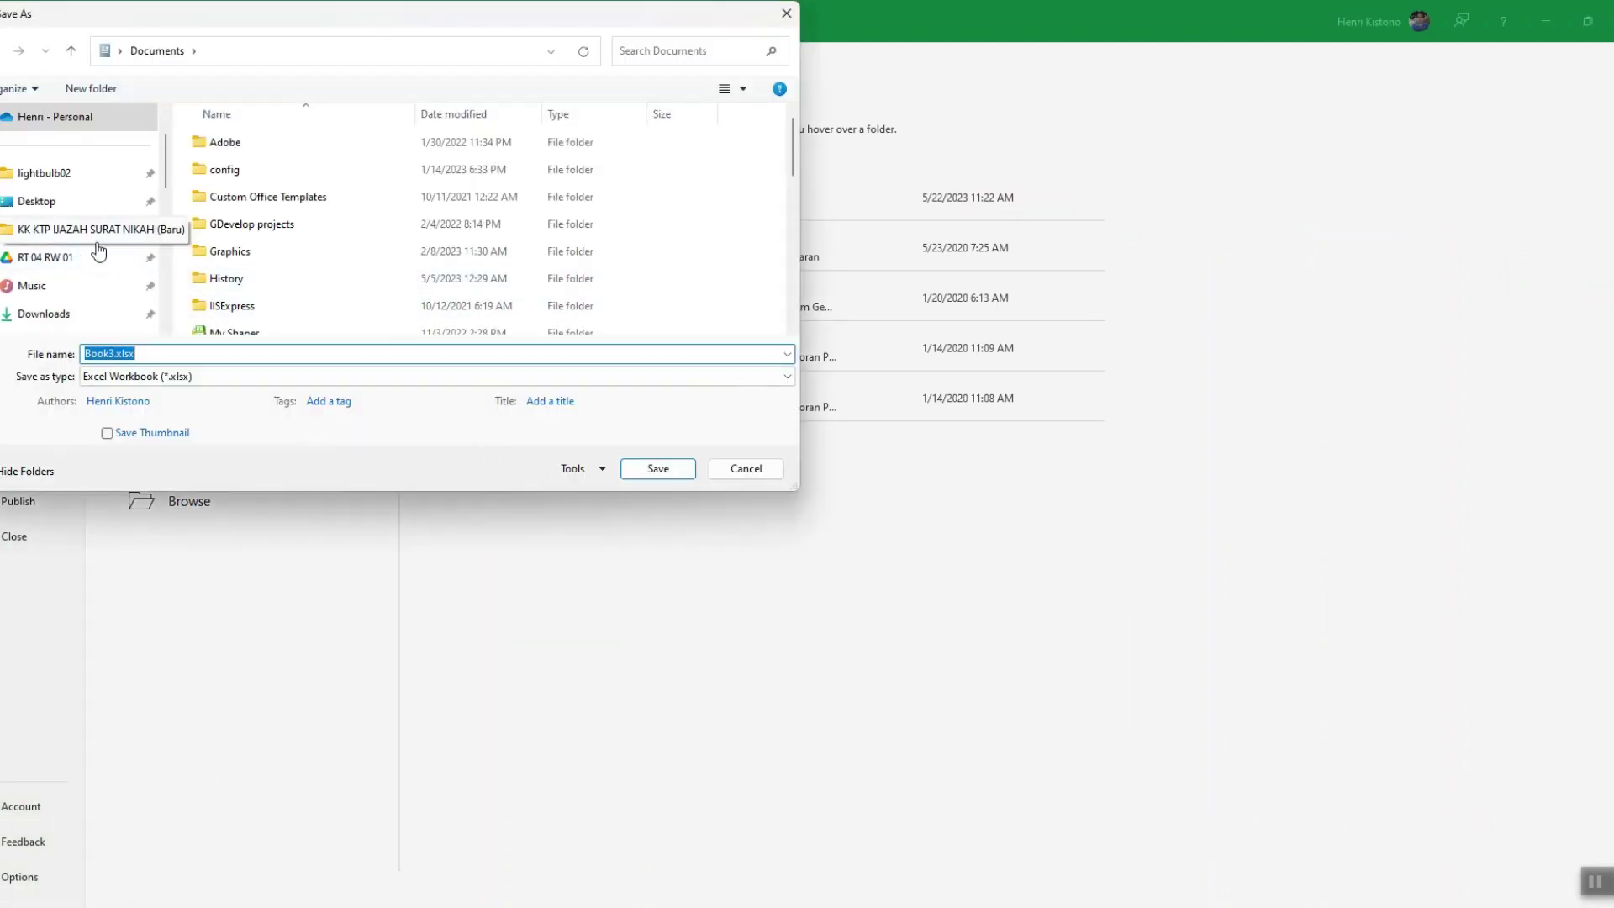
Publish the report as PDF Book3.pdf to the Desktop, opening it after publishing.
left_click(84, 201)
left_click(229, 377)
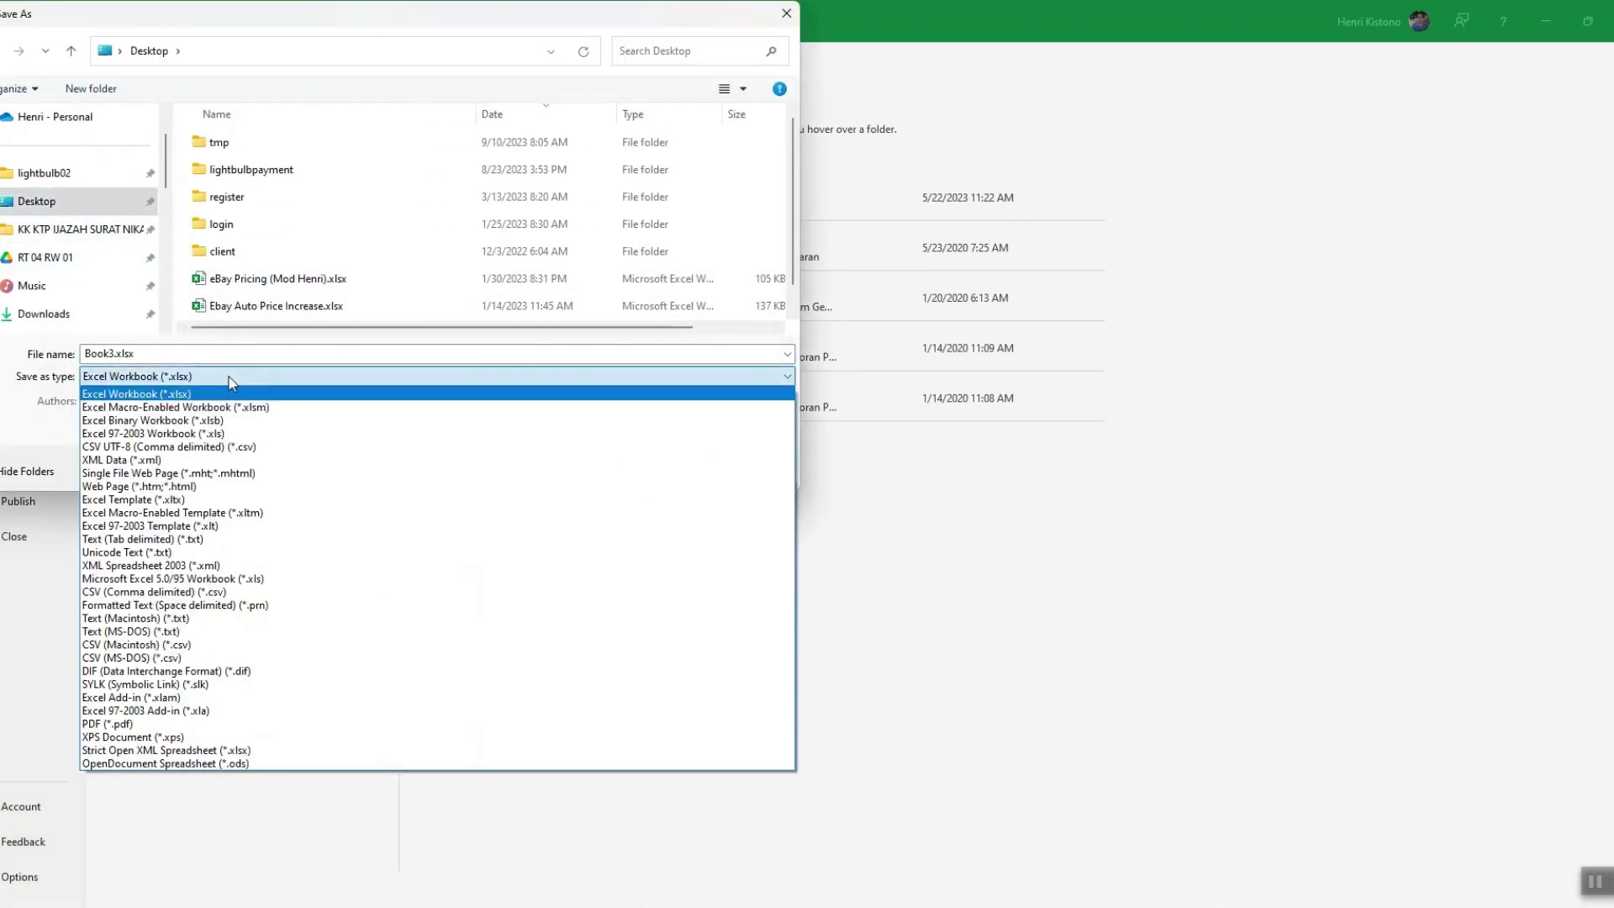
left_click(148, 724)
double_click(117, 353)
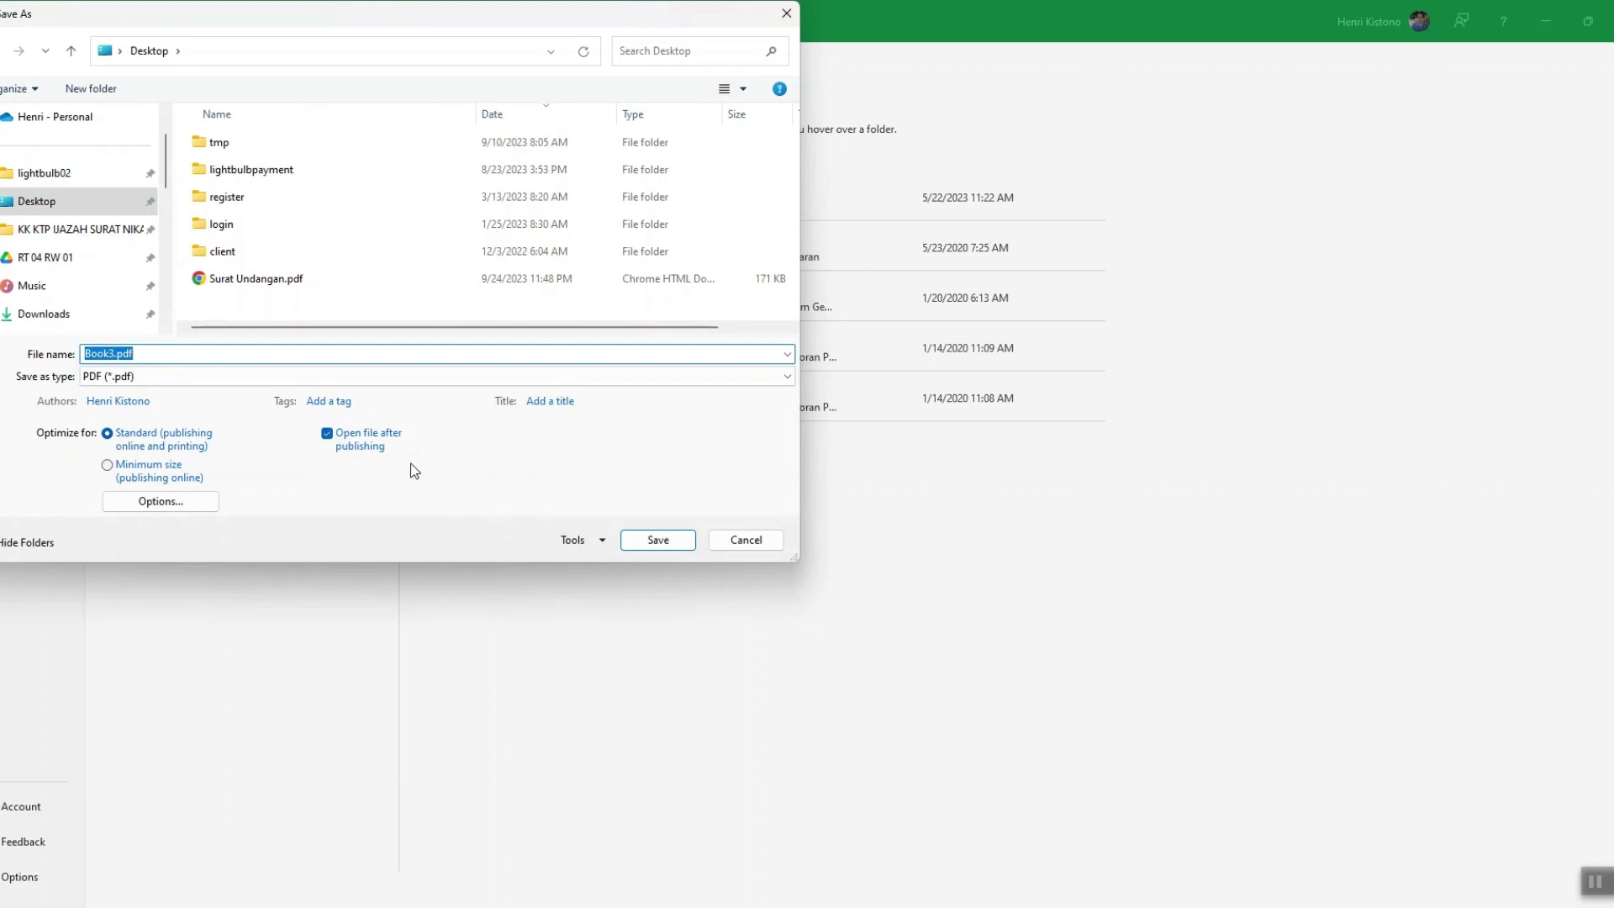
left_click(328, 435)
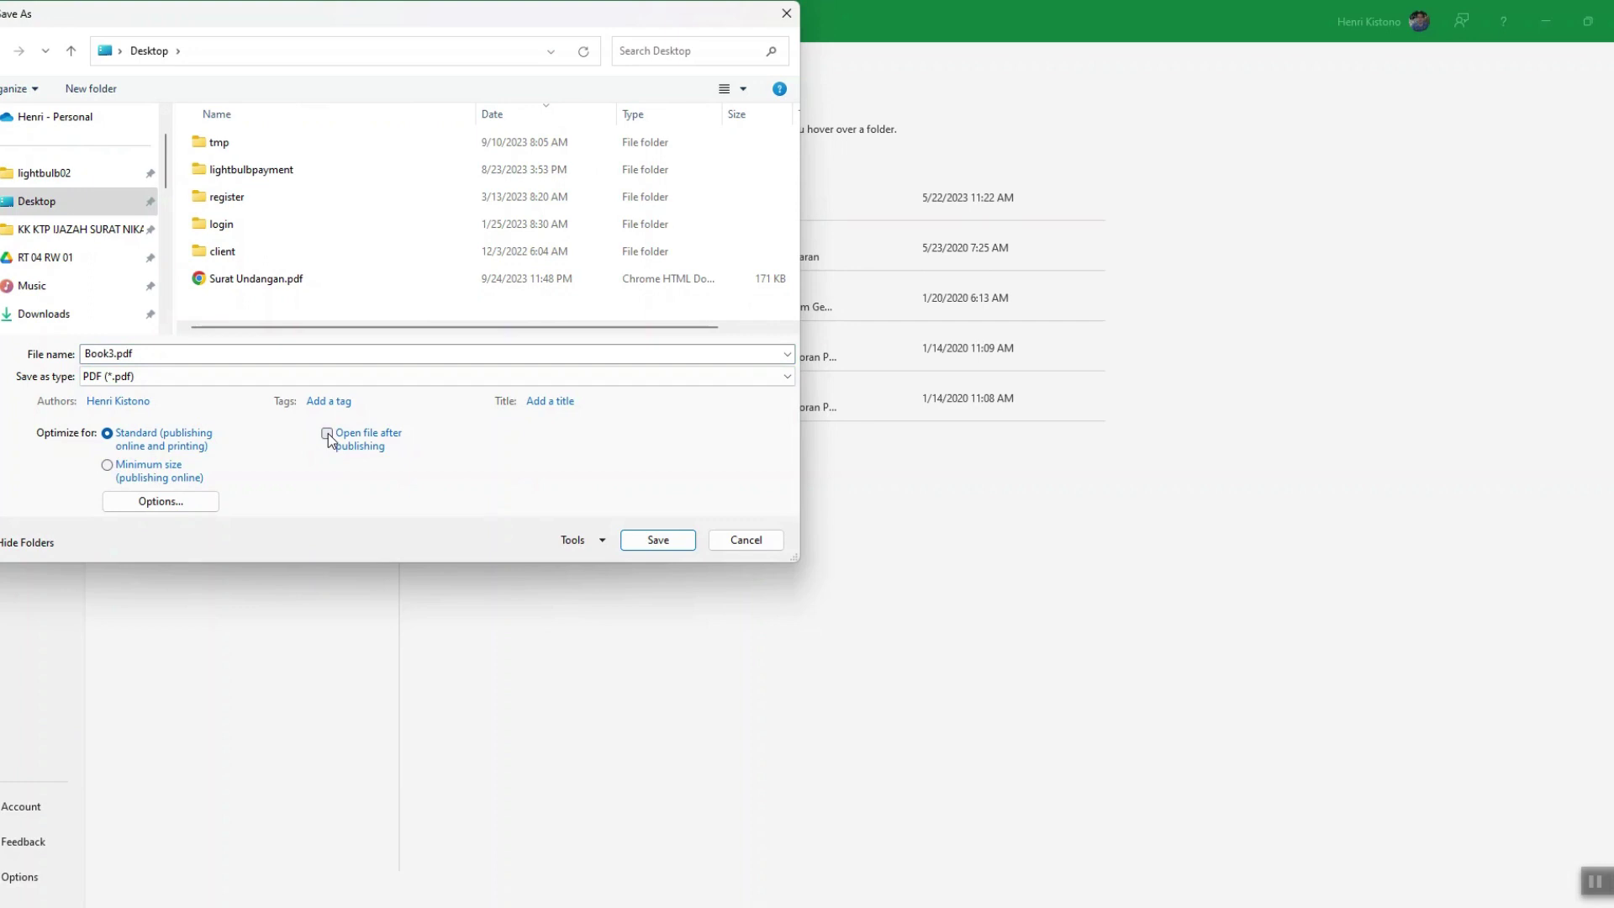
left_click(327, 433)
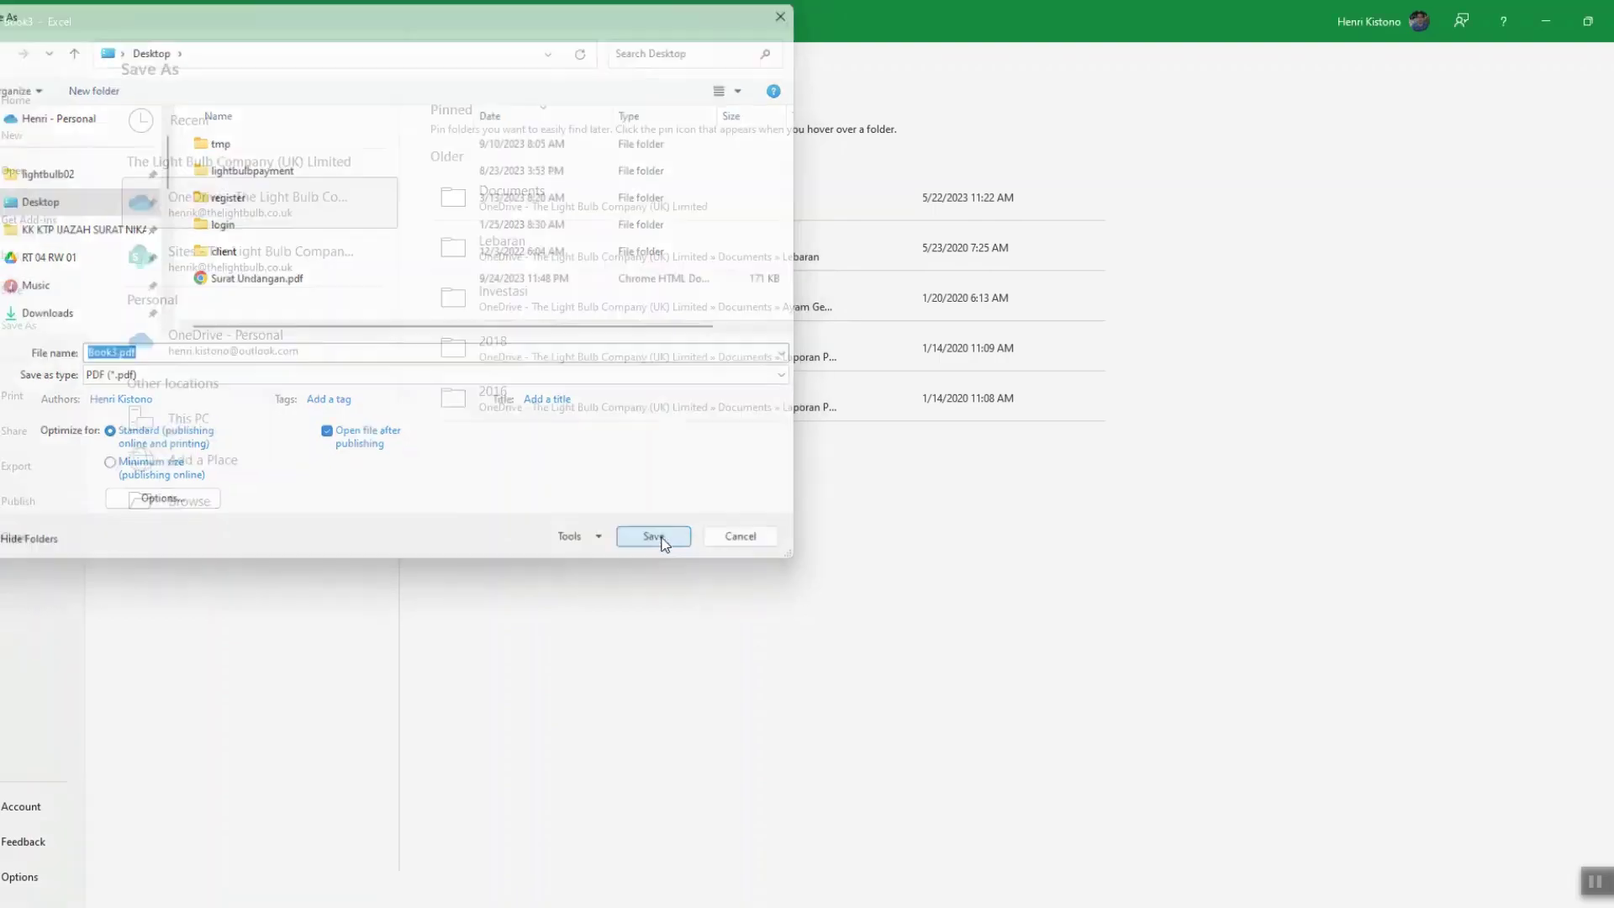
left_click(659, 539)
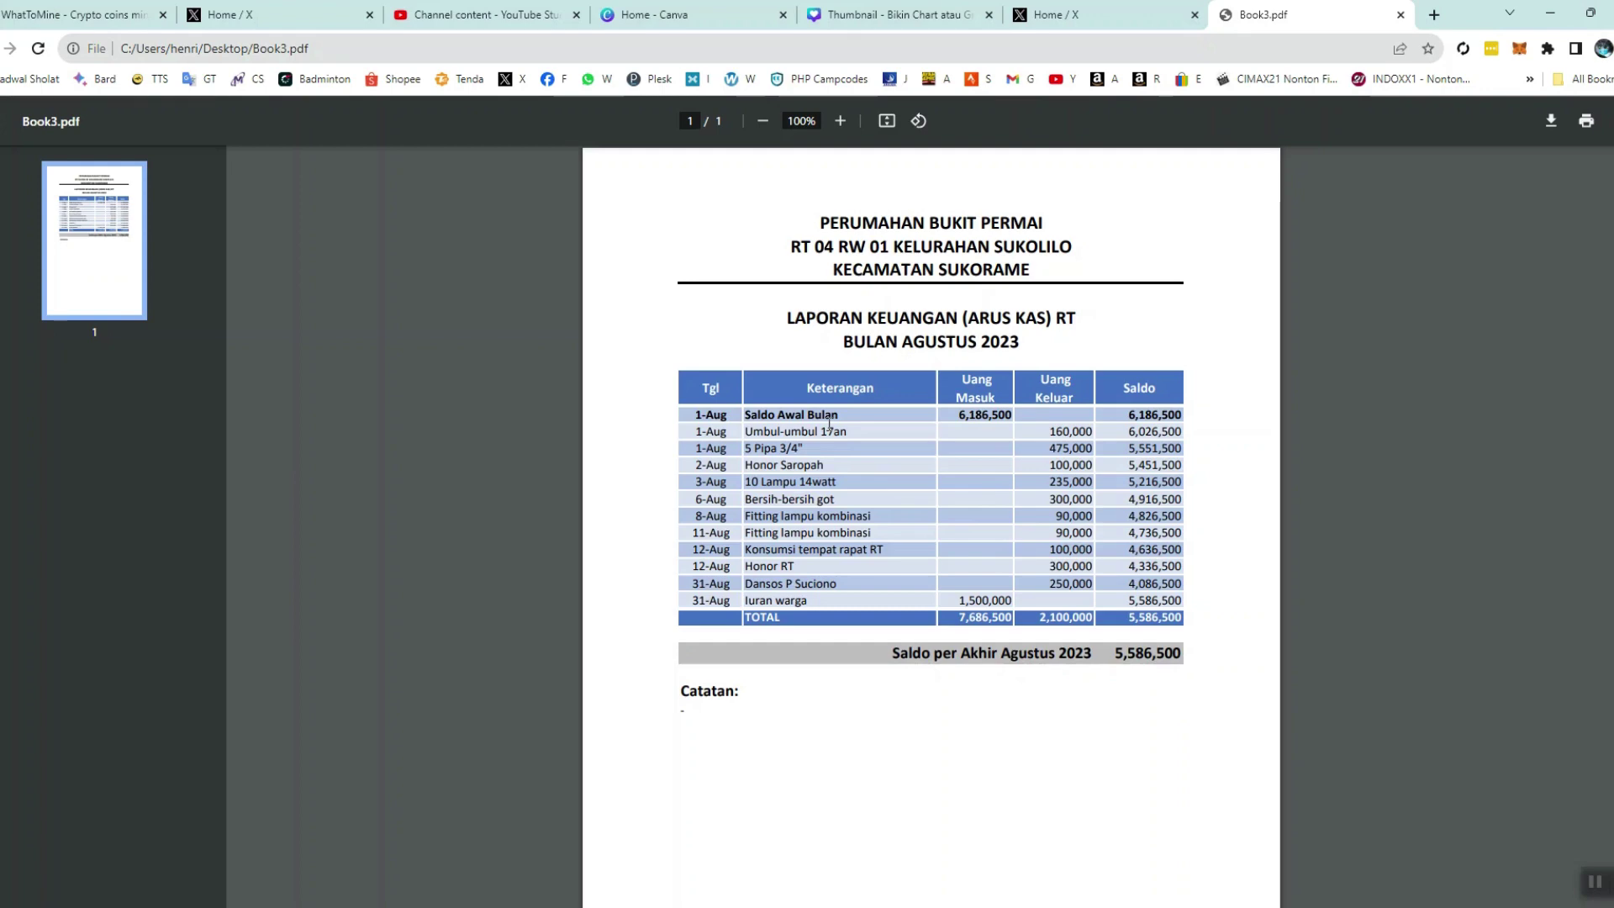
Scroll through Book3.pdf to check the one-page cash-flow report, totals and notes.
scroll(1030, 441, "down", 2)
scroll(1031, 442, "up", 2)
scroll(1026, 429, "down", 2)
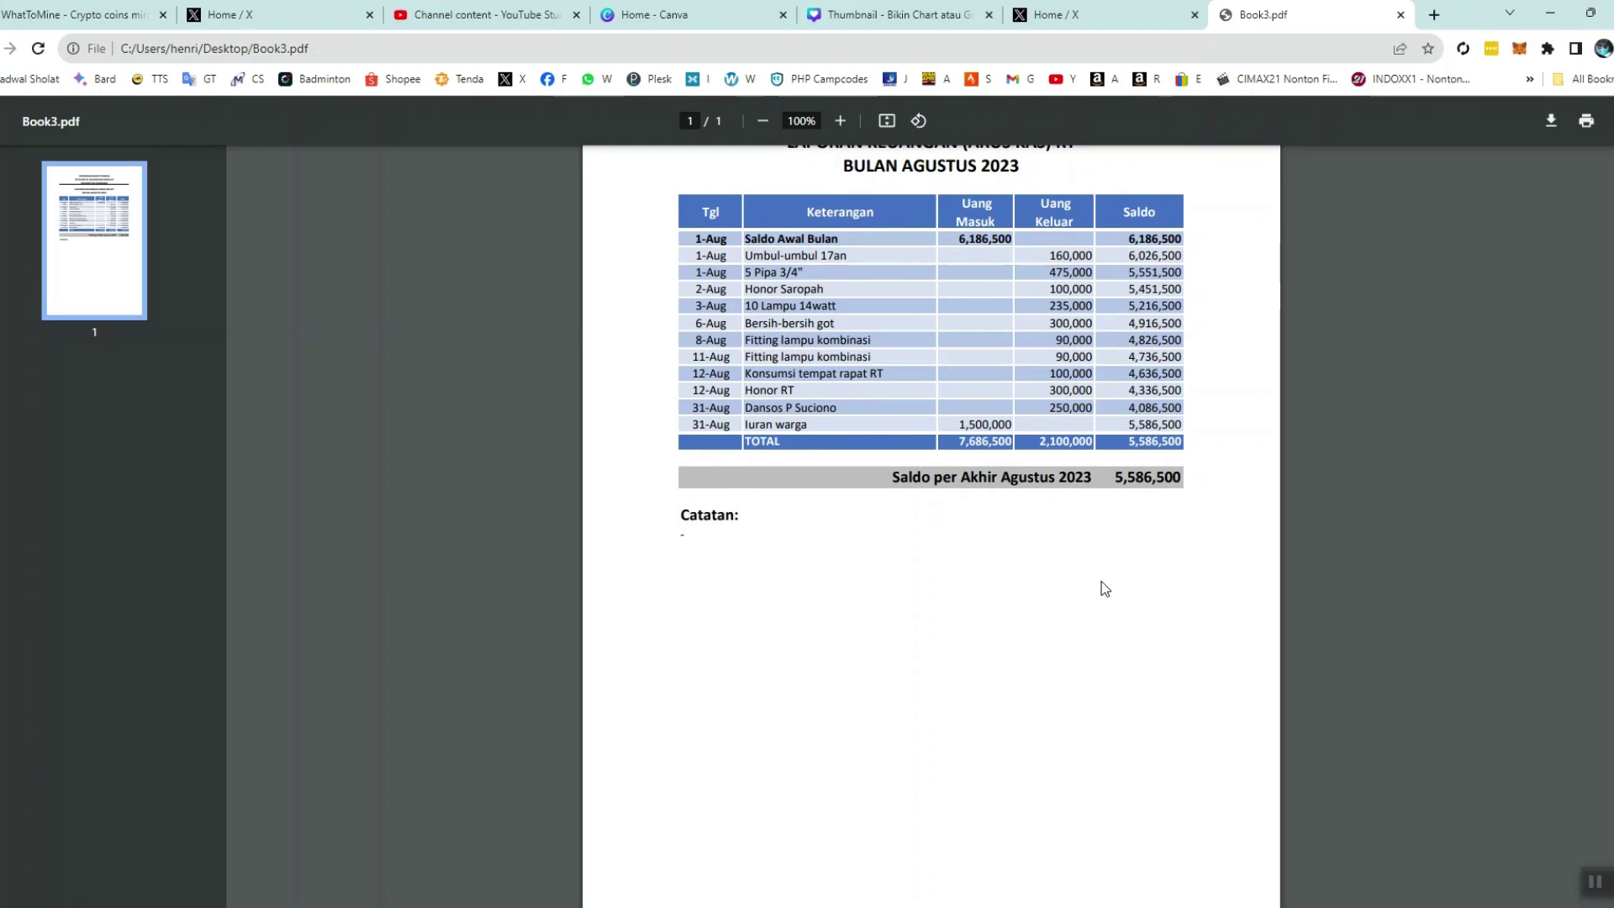
scroll(1068, 563, "up", 2)
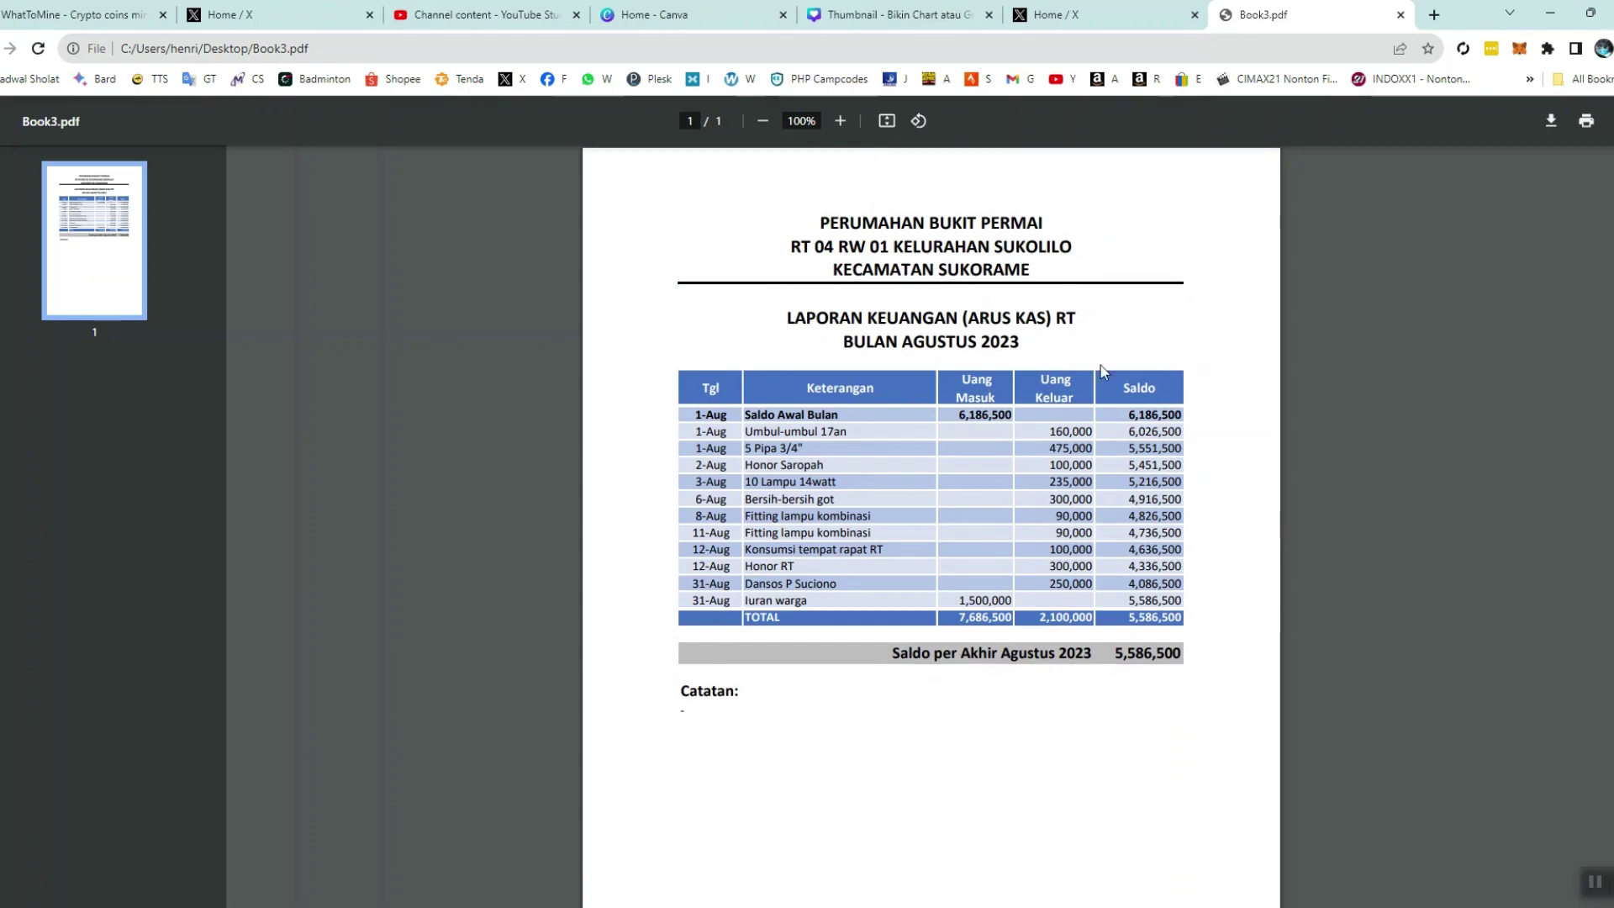
Close the Book3.pdf tab and return to the Book3 worksheet, clearing the range highlight.
left_click(1400, 15)
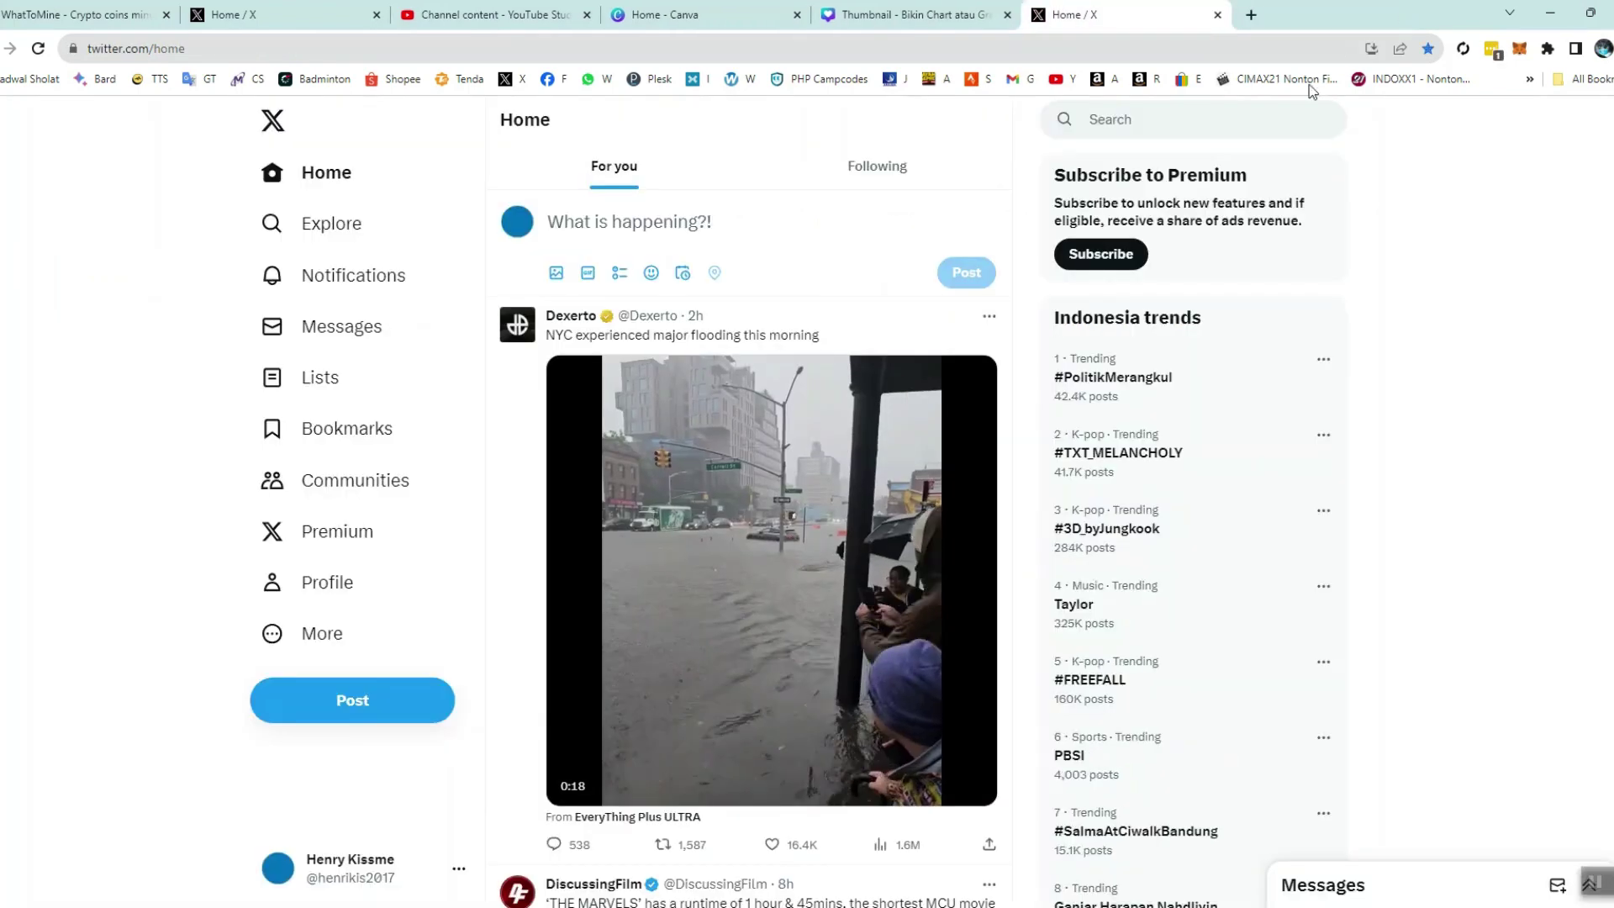
key("alt+Tab")
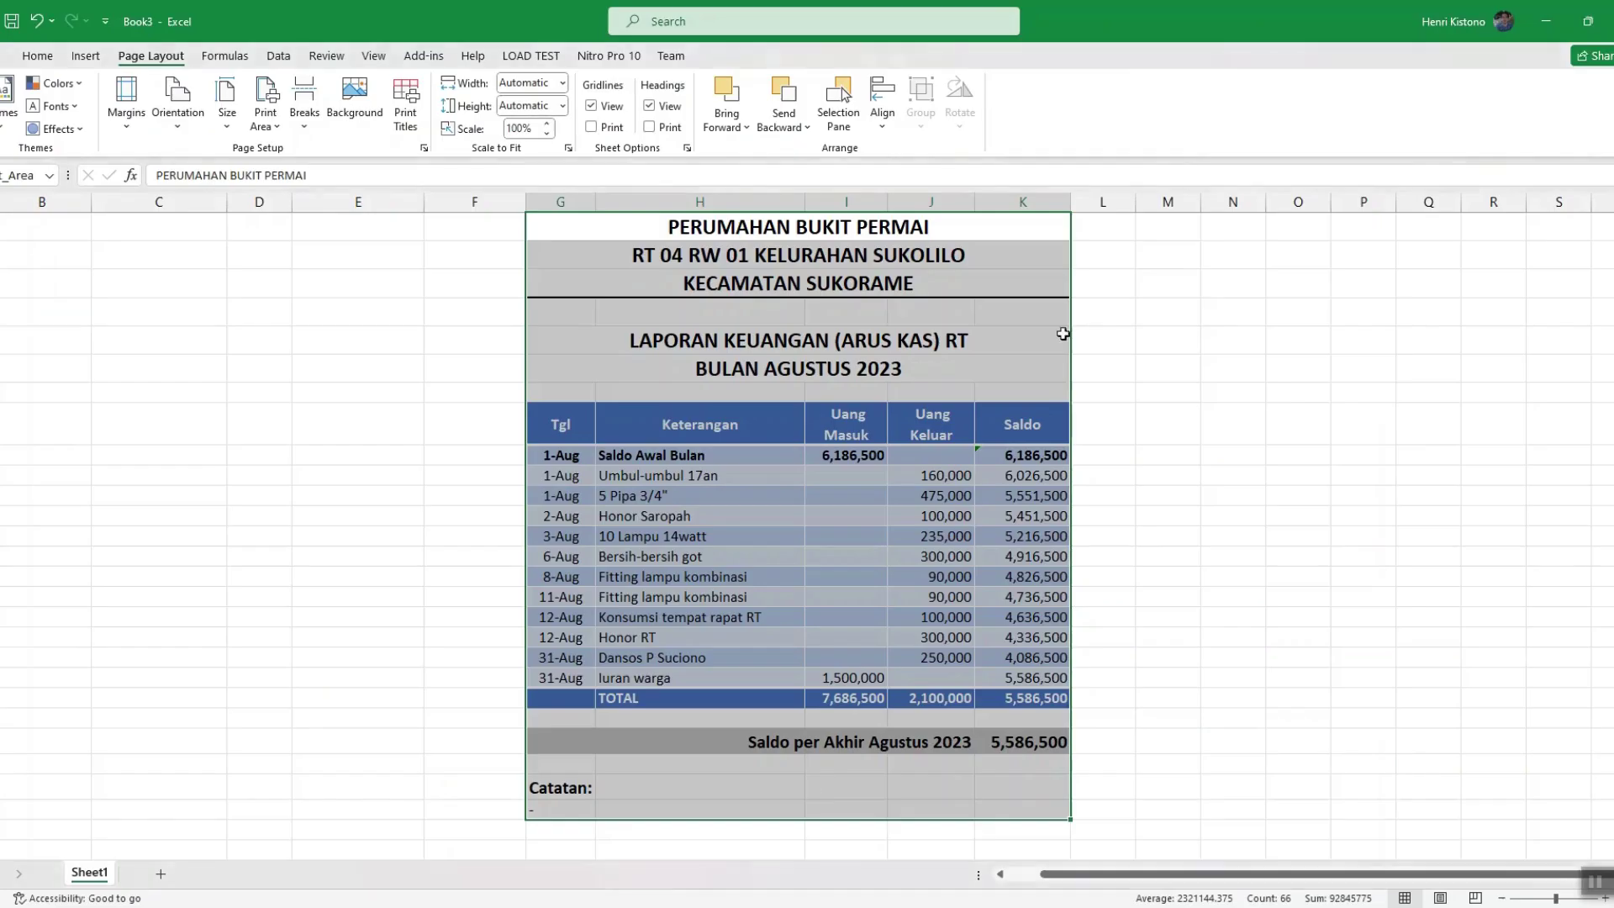
left_click(1002, 236)
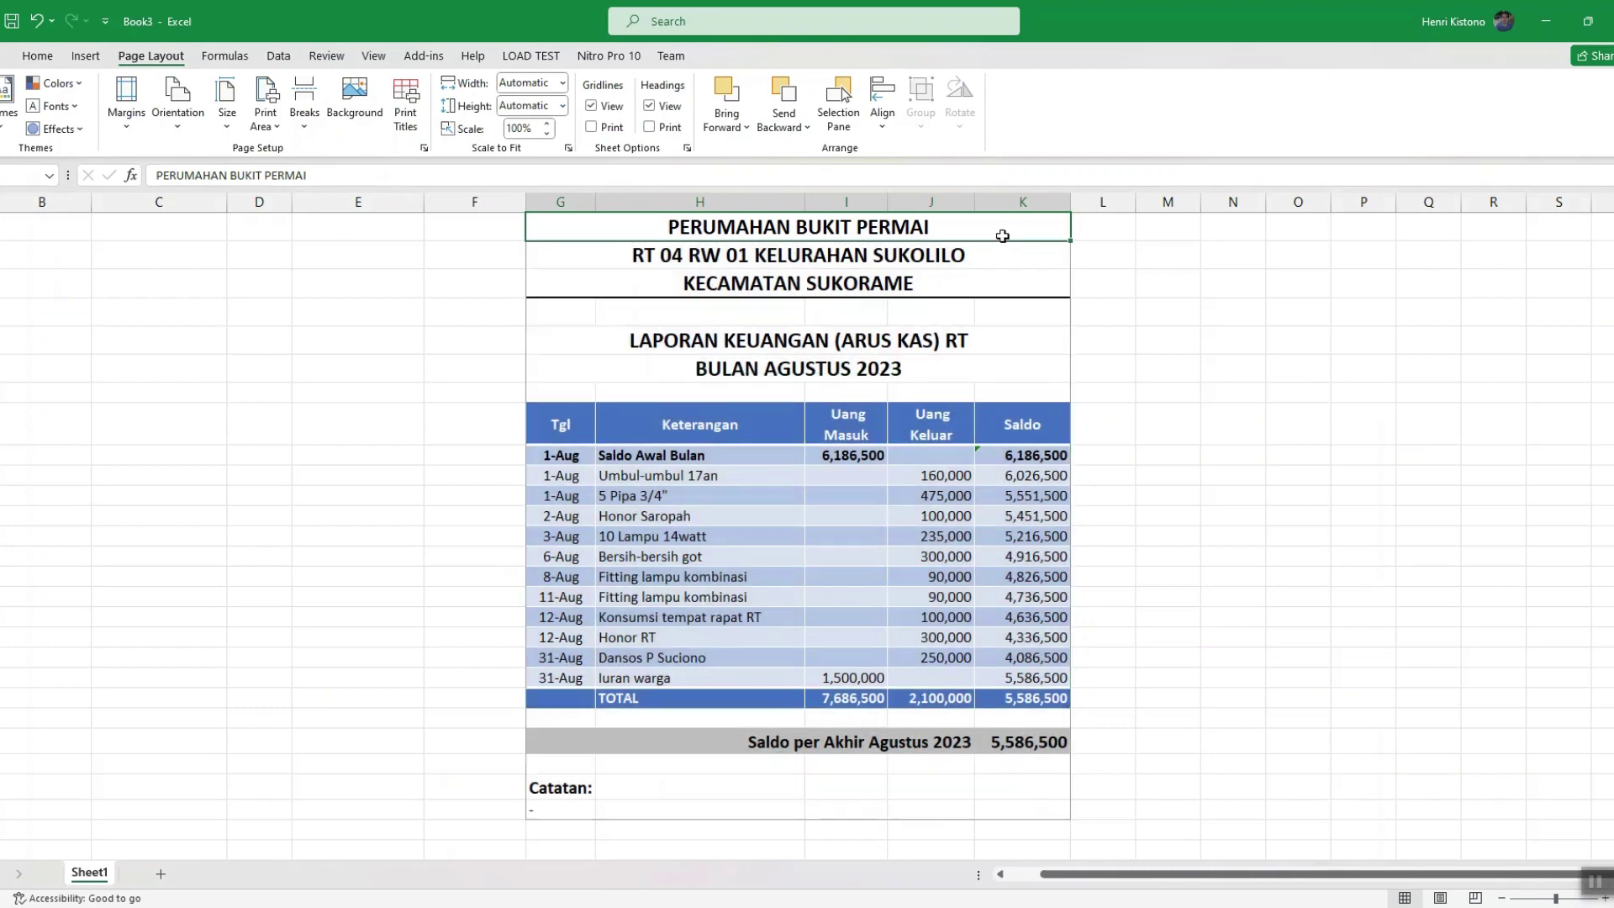